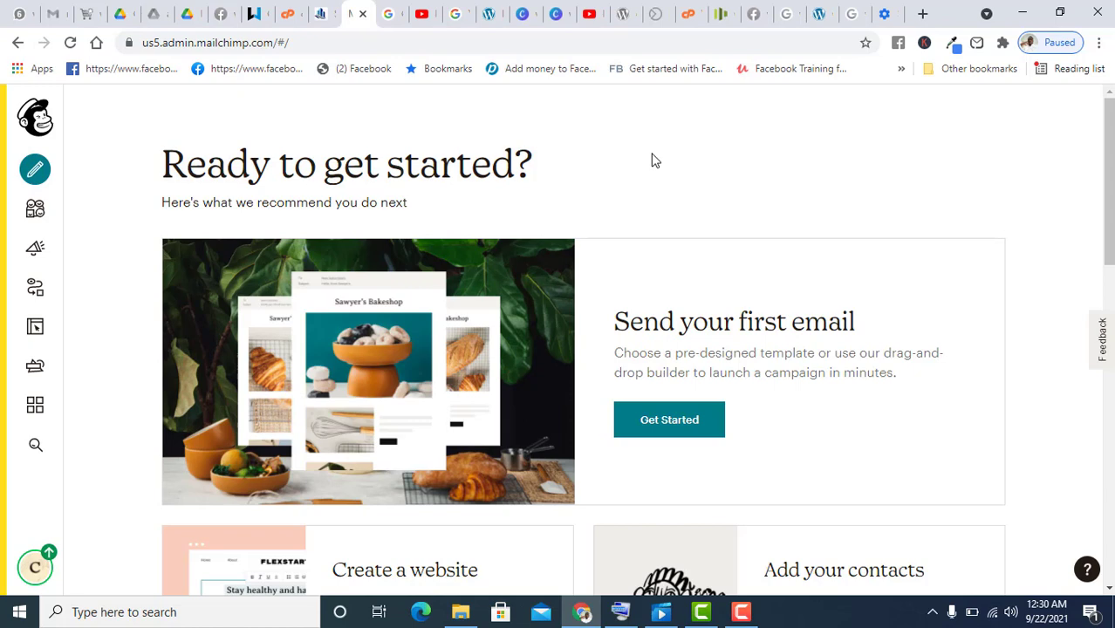
- Search Google for "mailchimp login" in the Google Account tab and open the Mailchimp website from the results
{"action": "left_click", "coordinate": [385, 14]}
{"action": "left_click", "coordinate": [392, 42]}
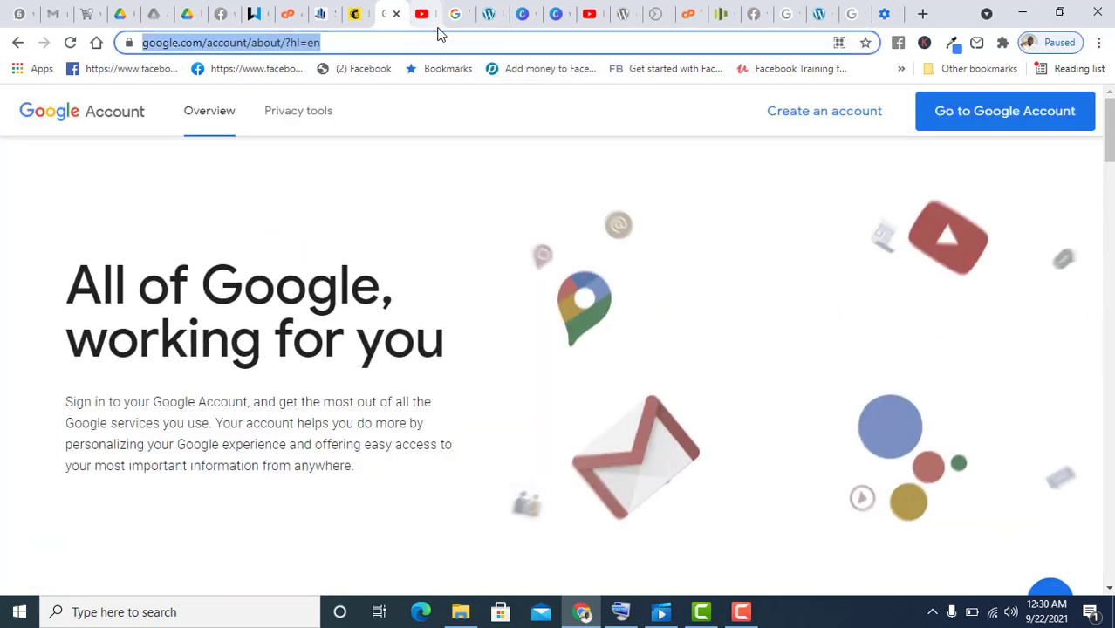
{"action": "type", "text": "mail.google.com/mail/"}
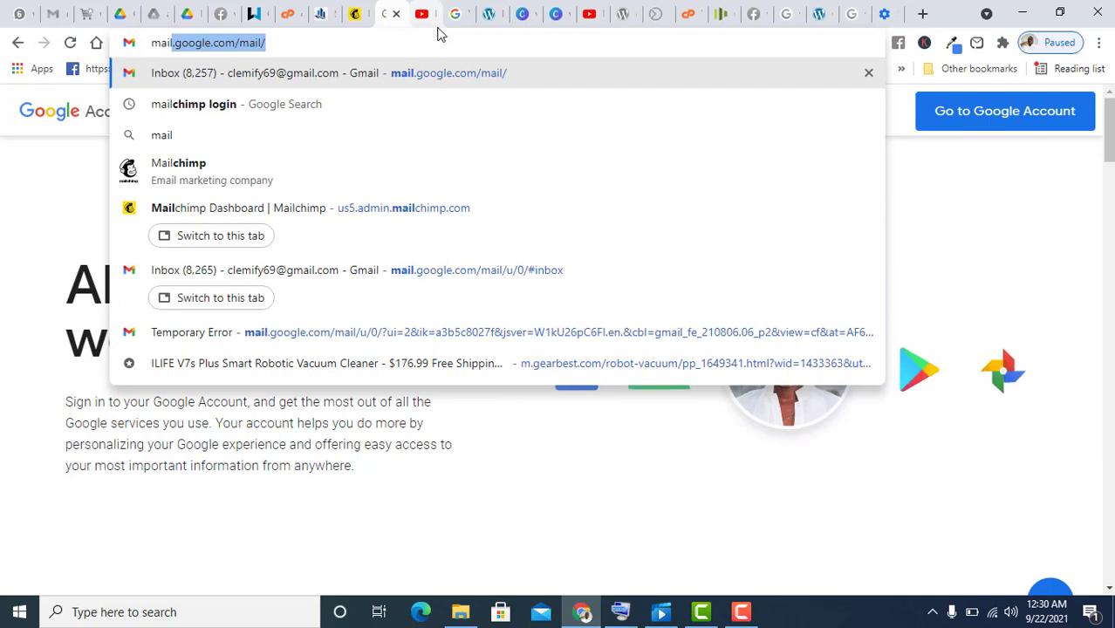
{"action": "left_click", "coordinate": [200, 106]}
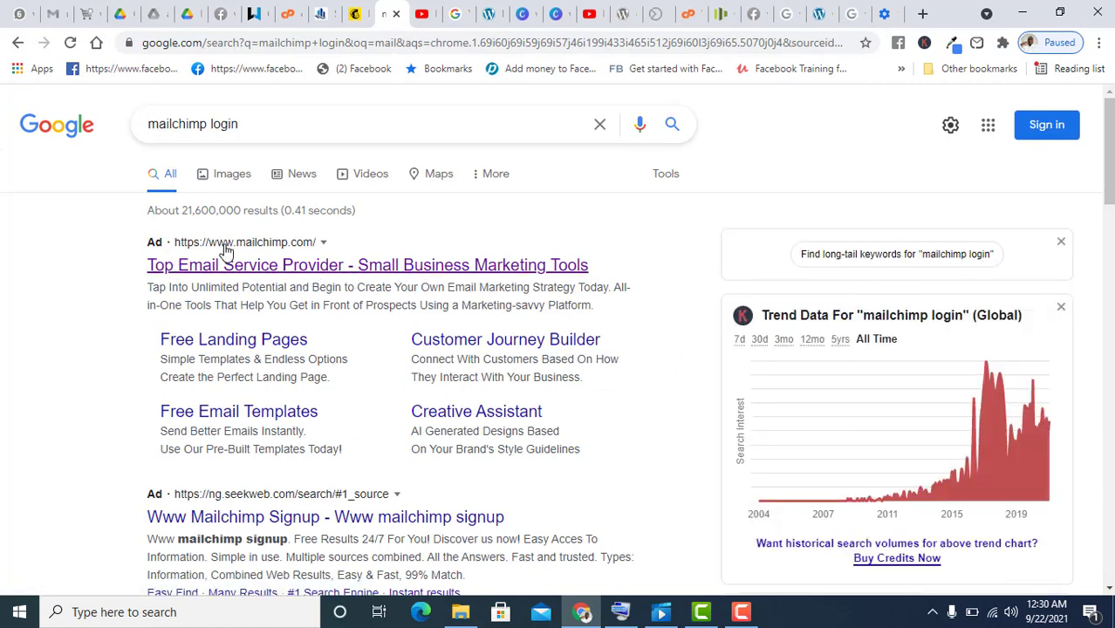
{"action": "left_click", "coordinate": [312, 269]}
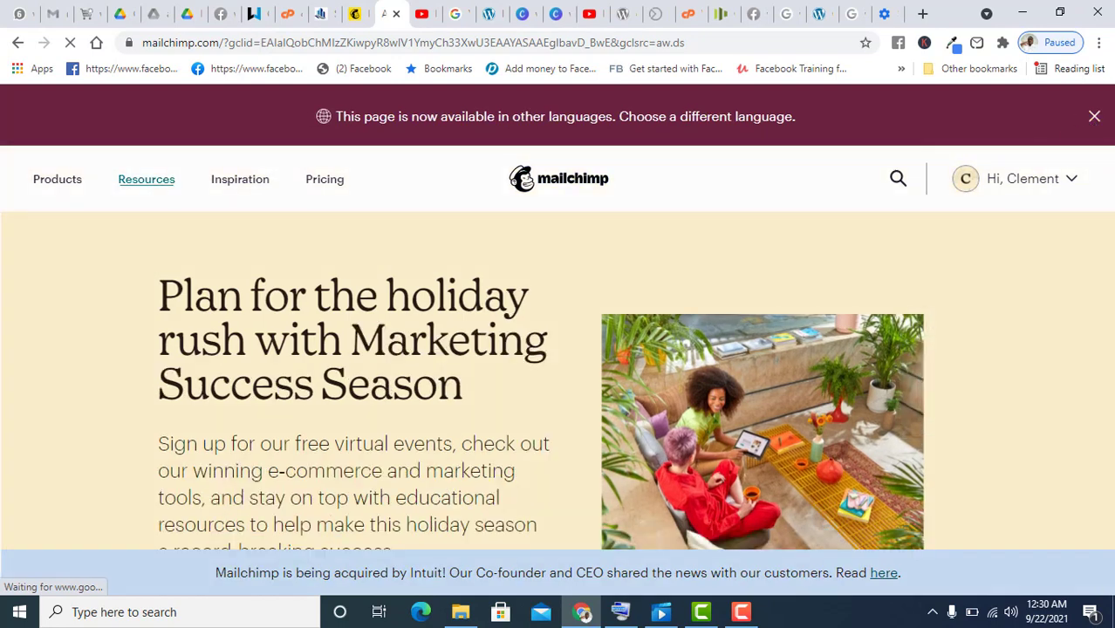
- View the account options and the Resources menu on the Mailchimp website, and dismiss the language notice
{"action": "left_click", "coordinate": [982, 178]}
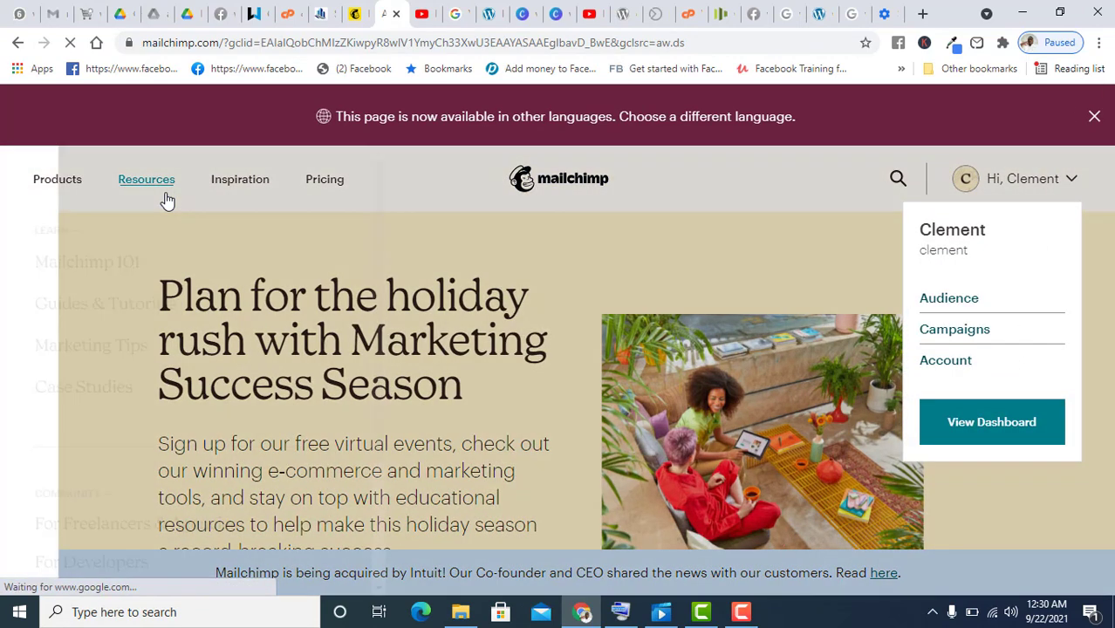
{"action": "left_click", "coordinate": [170, 183]}
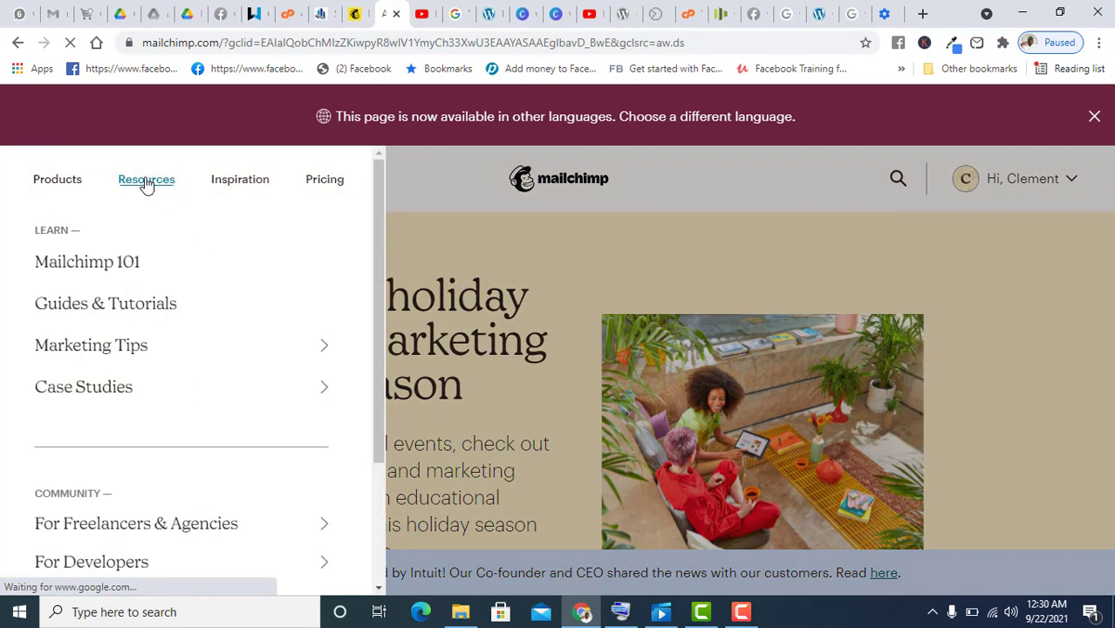
{"action": "left_click", "coordinate": [1094, 116]}
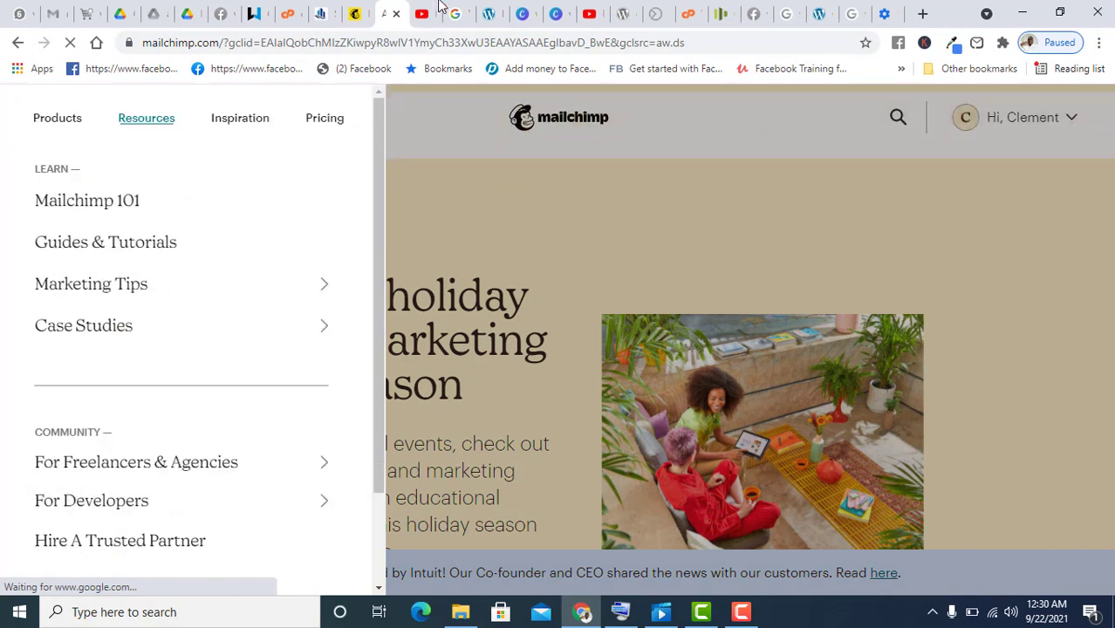
- Close the Mailchimp website tab and the YouTube video tab, and return to the Mailchimp dashboard
{"action": "left_click", "coordinate": [361, 18]}
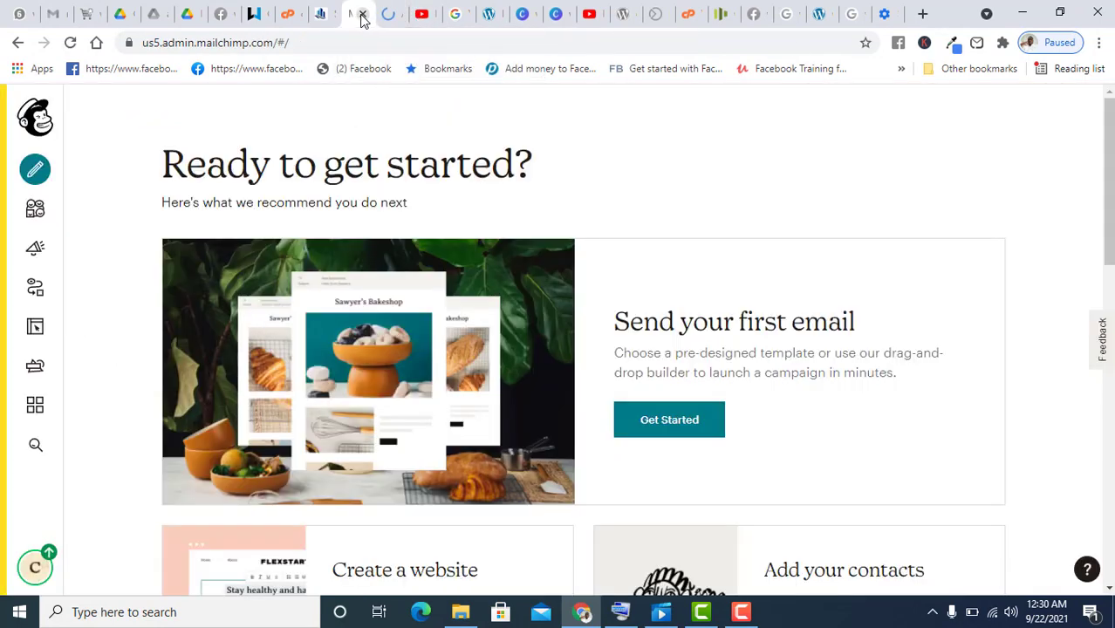
{"action": "left_click", "coordinate": [387, 20]}
{"action": "left_click", "coordinate": [395, 16]}
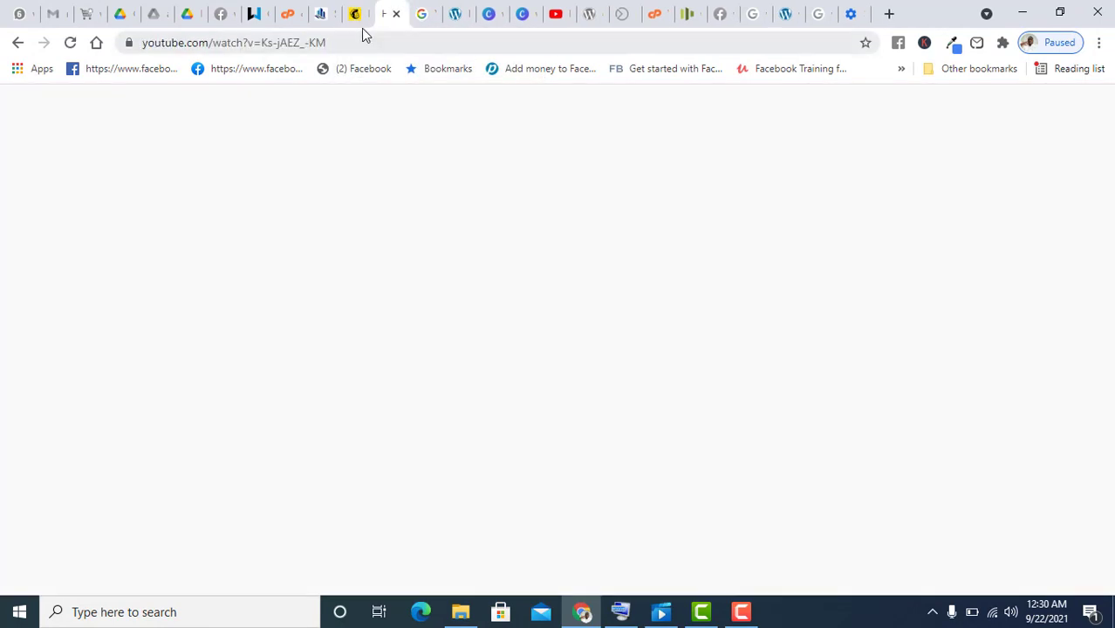
{"action": "left_click", "coordinate": [360, 21]}
{"action": "left_click", "coordinate": [410, 16]}
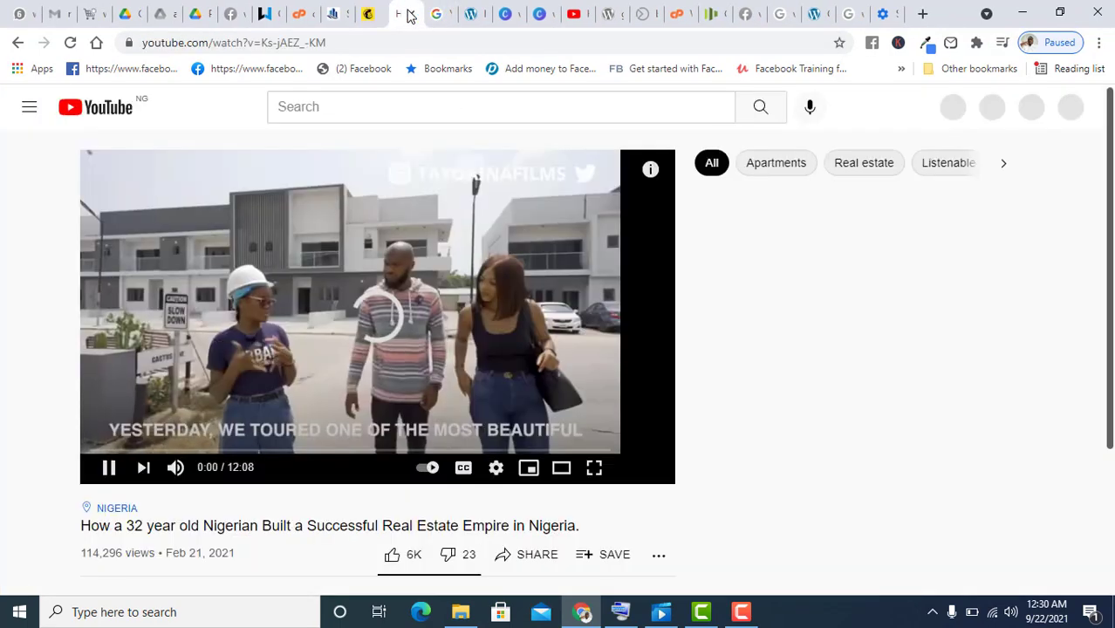
{"action": "left_click", "coordinate": [412, 15]}
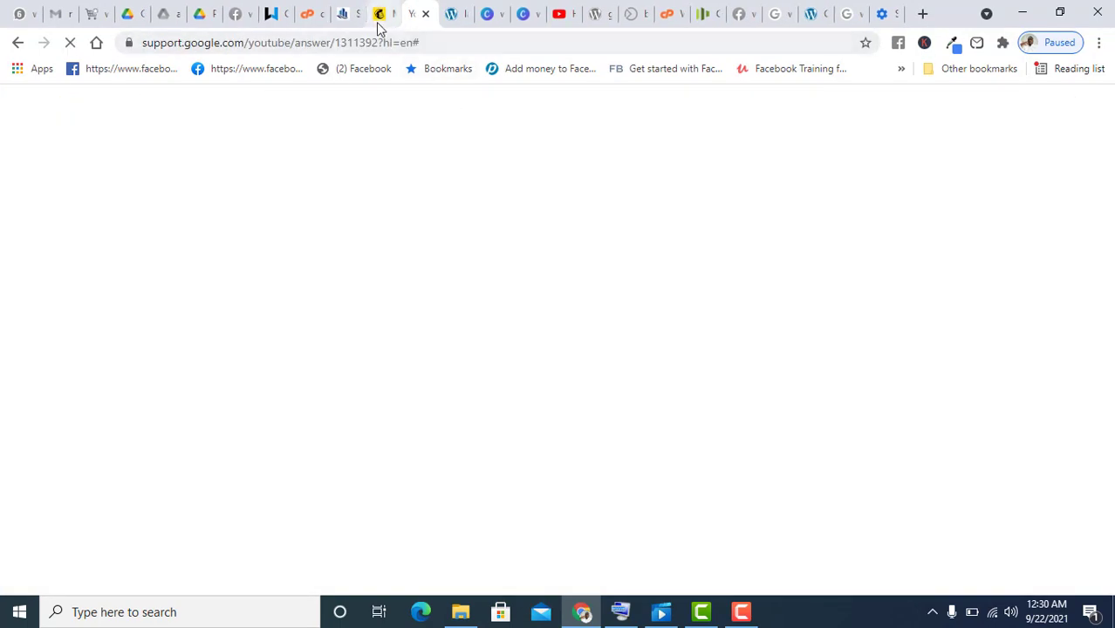
{"action": "left_click", "coordinate": [381, 13]}
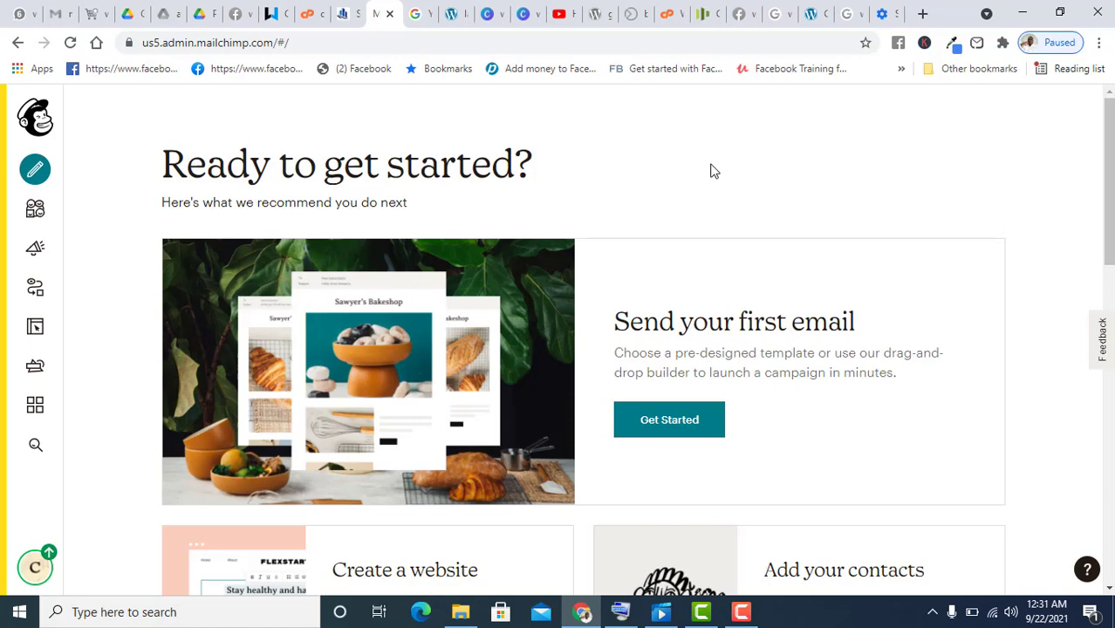
- Start creating a new campaign of the Landing Page type from the dashboard
{"action": "left_click", "coordinate": [34, 171]}
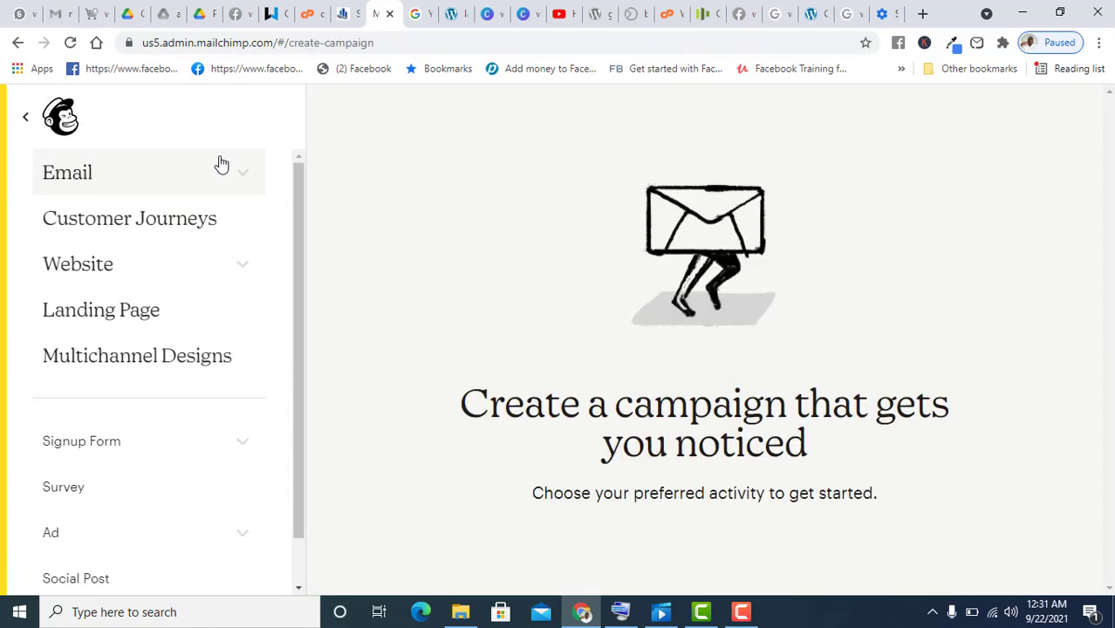
{"action": "left_click", "coordinate": [80, 316]}
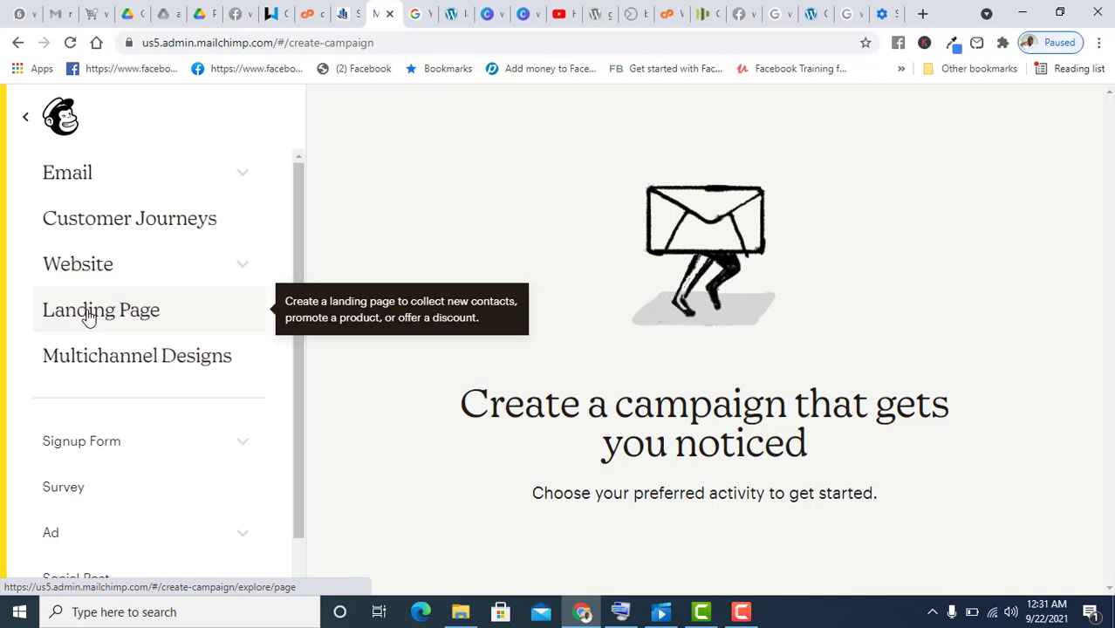
{"action": "left_click", "coordinate": [88, 316]}
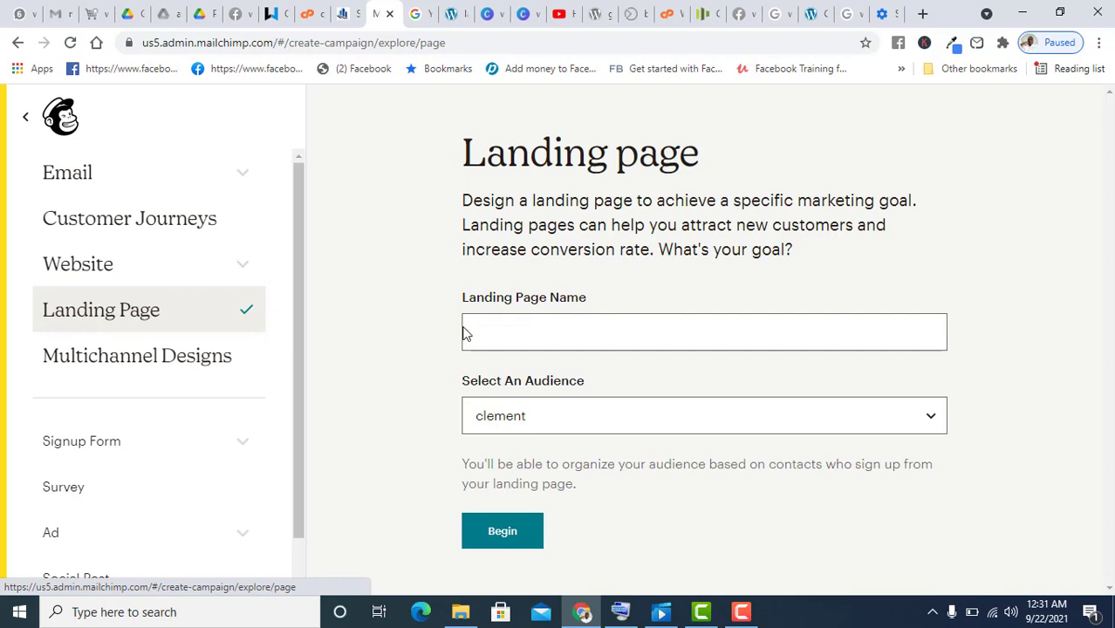
- Name the landing page "Digital Marketing For Begineers"
{"action": "left_click", "coordinate": [593, 337]}
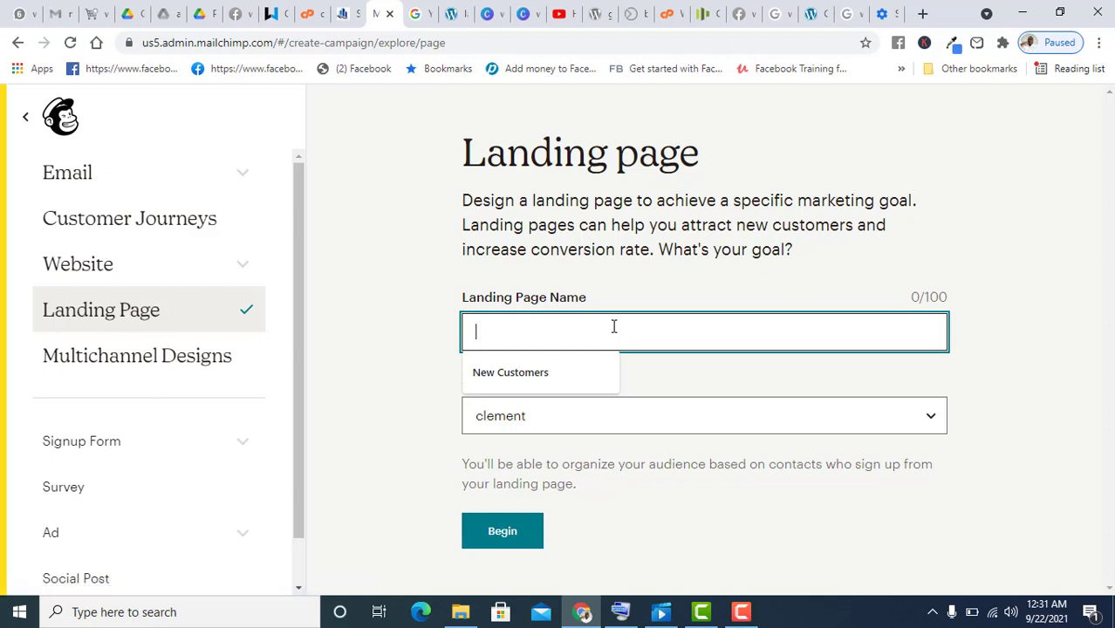
{"action": "type", "text": "Digital"}
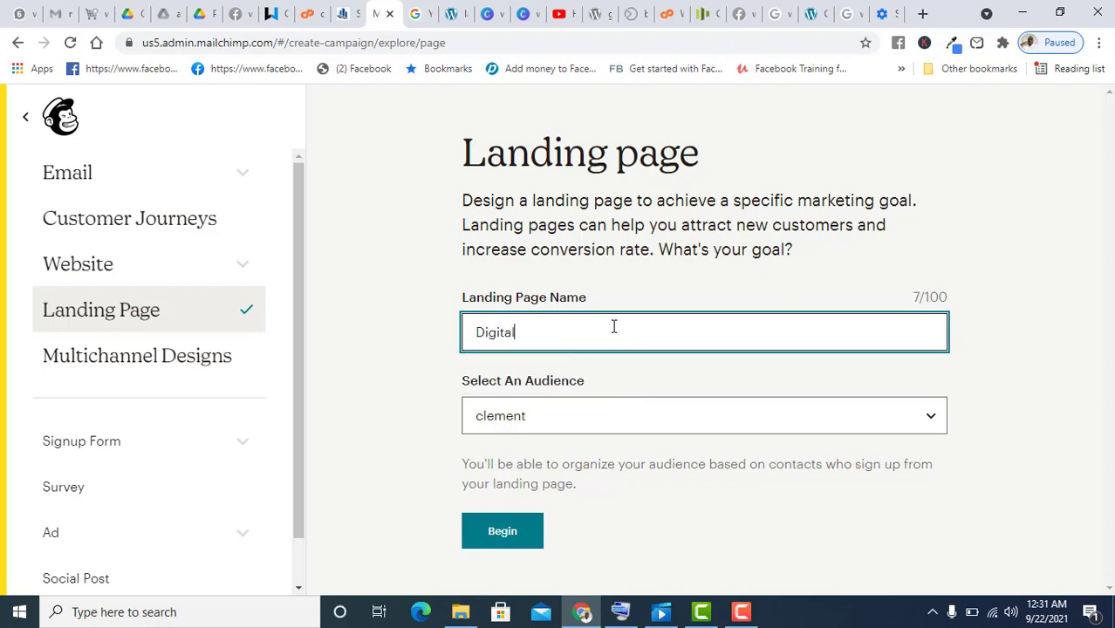
{"action": "type", "text": " Marketing f"}
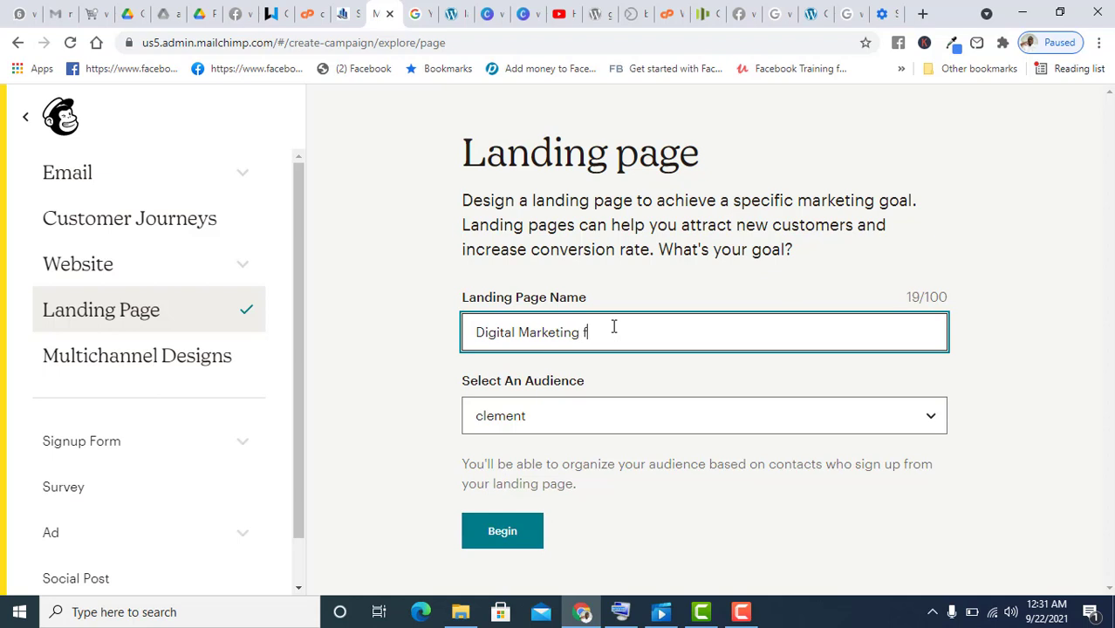
{"action": "type", "text": "or Beginners"}
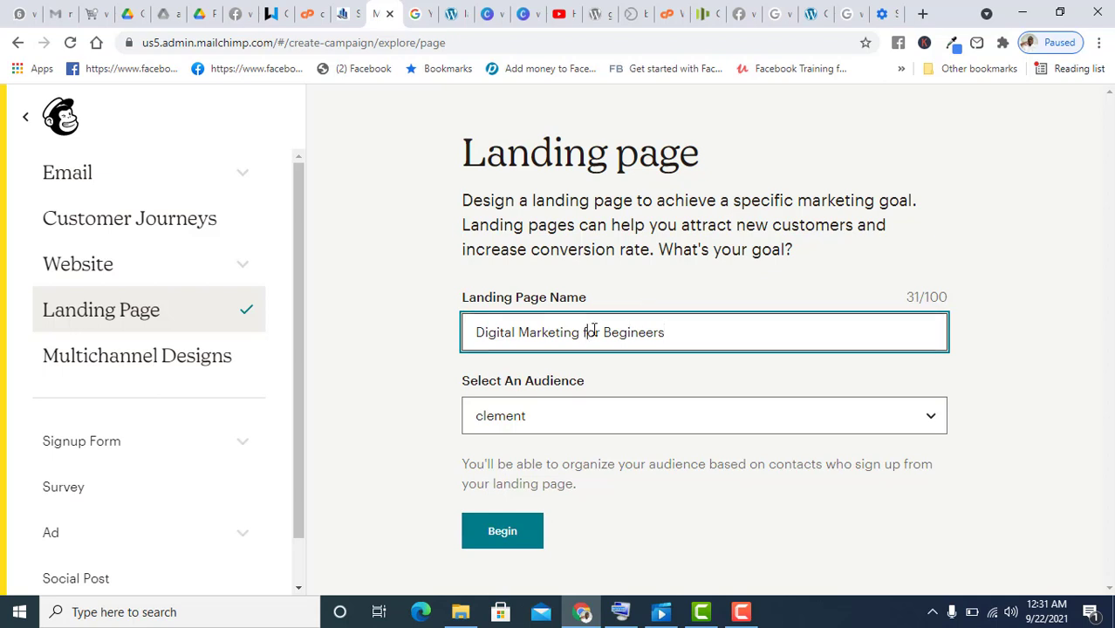
{"action": "key", "text": "BackSpace"}
{"action": "type", "text": "F"}
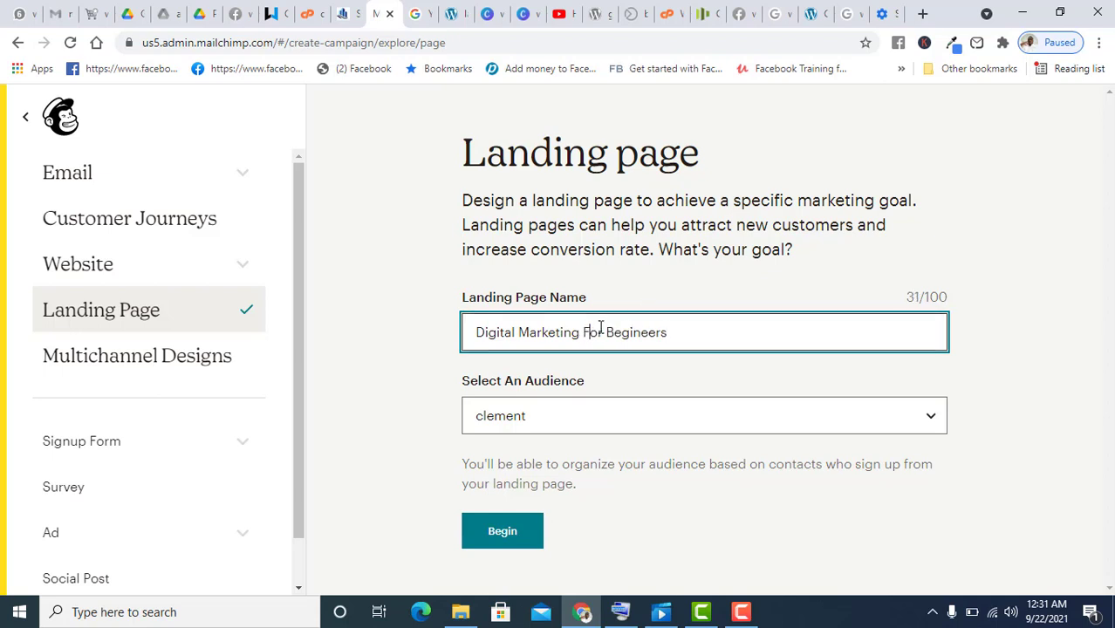
- Choose the existing audience for the landing page and begin building it
{"action": "left_click", "coordinate": [600, 419]}
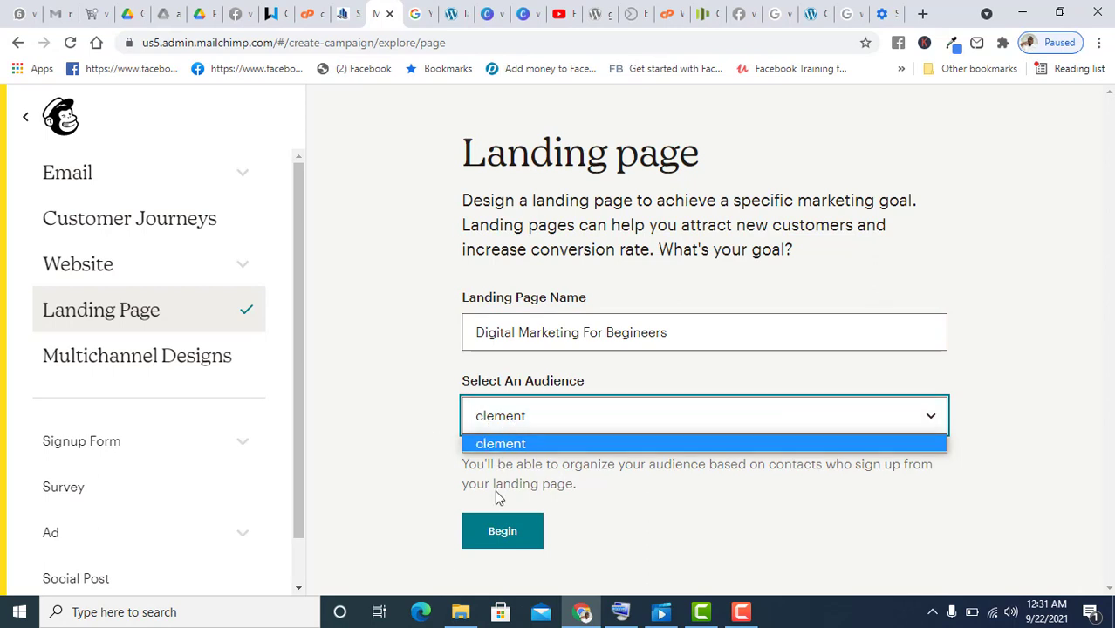
{"action": "left_click", "coordinate": [501, 436]}
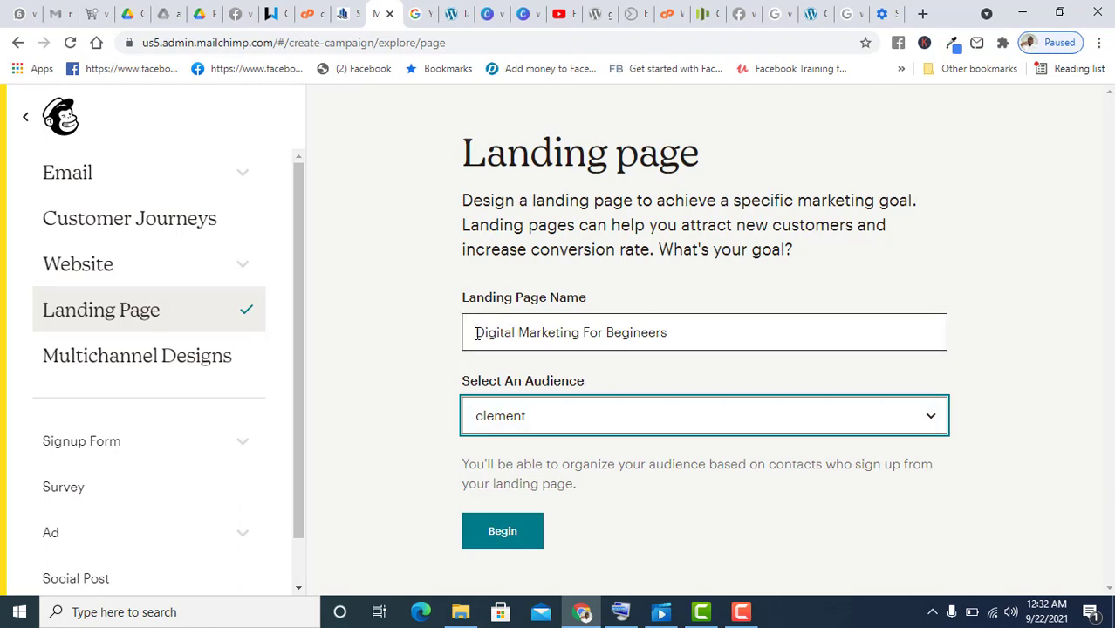
{"action": "left_click_drag", "start_coordinate": [475, 333], "coordinate": [670, 334]}
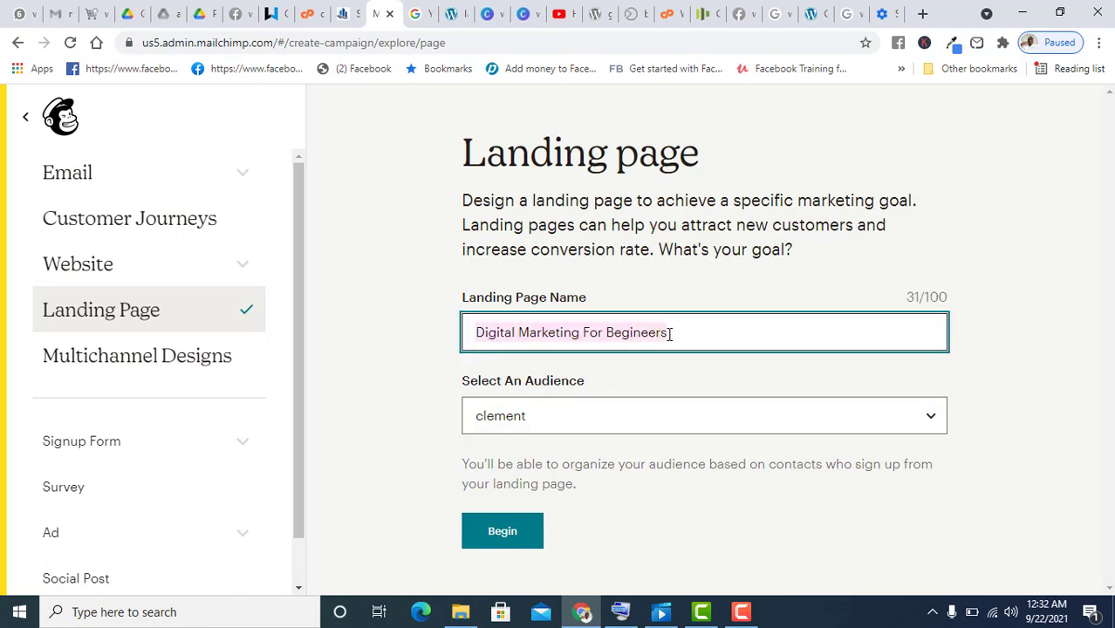
{"action": "left_click", "coordinate": [685, 290]}
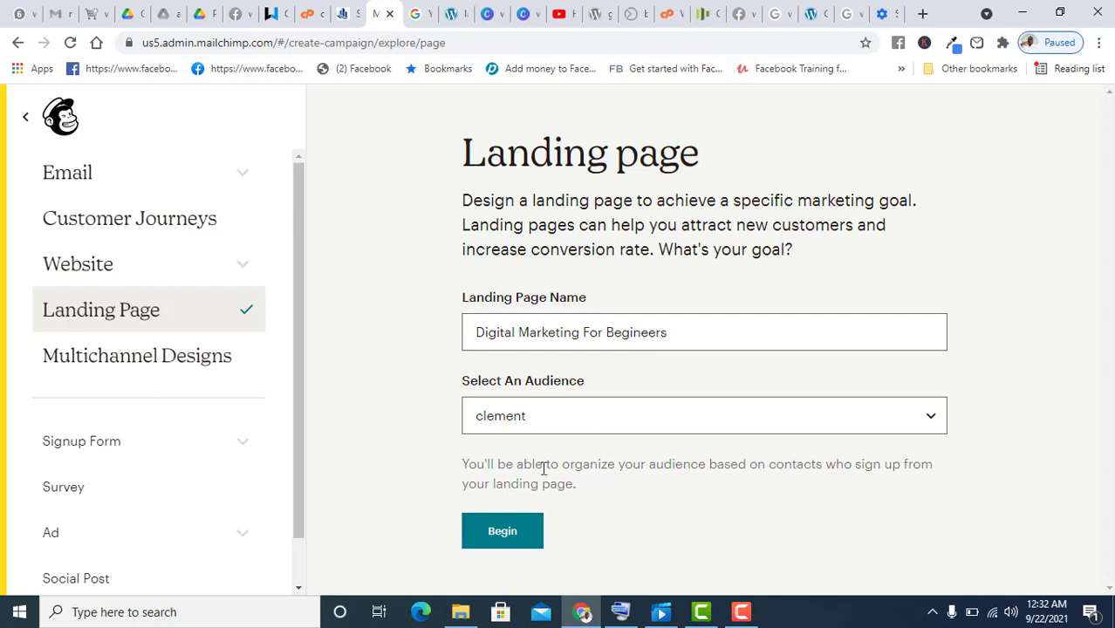
{"action": "left_click", "coordinate": [515, 531]}
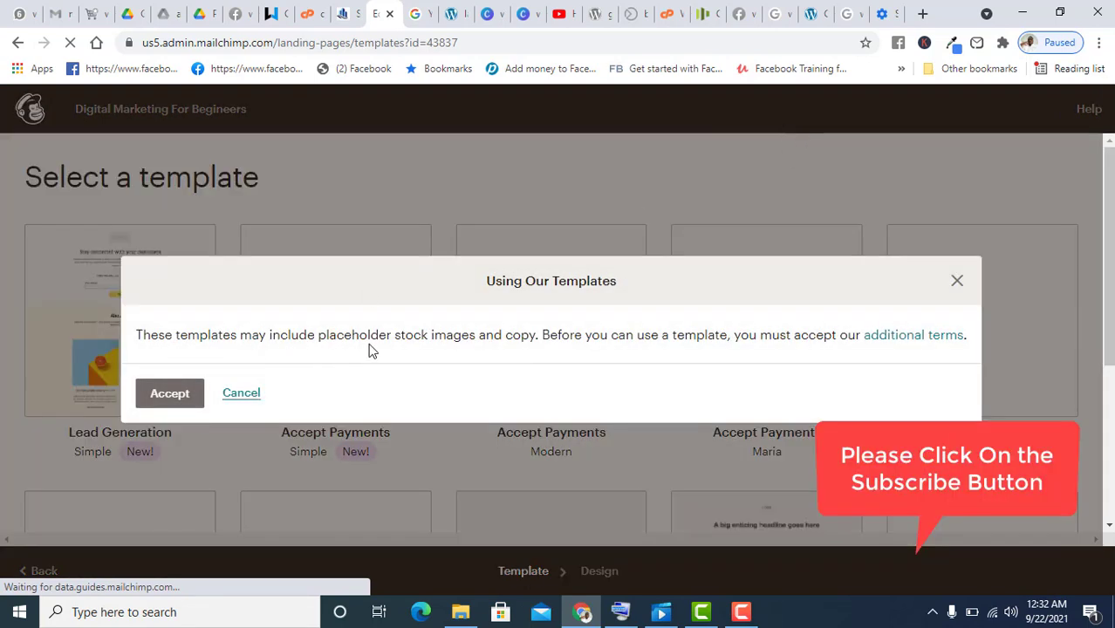
- Accept the additional template terms and select the Simple version of the Lead Generation template
{"action": "left_click", "coordinate": [162, 397]}
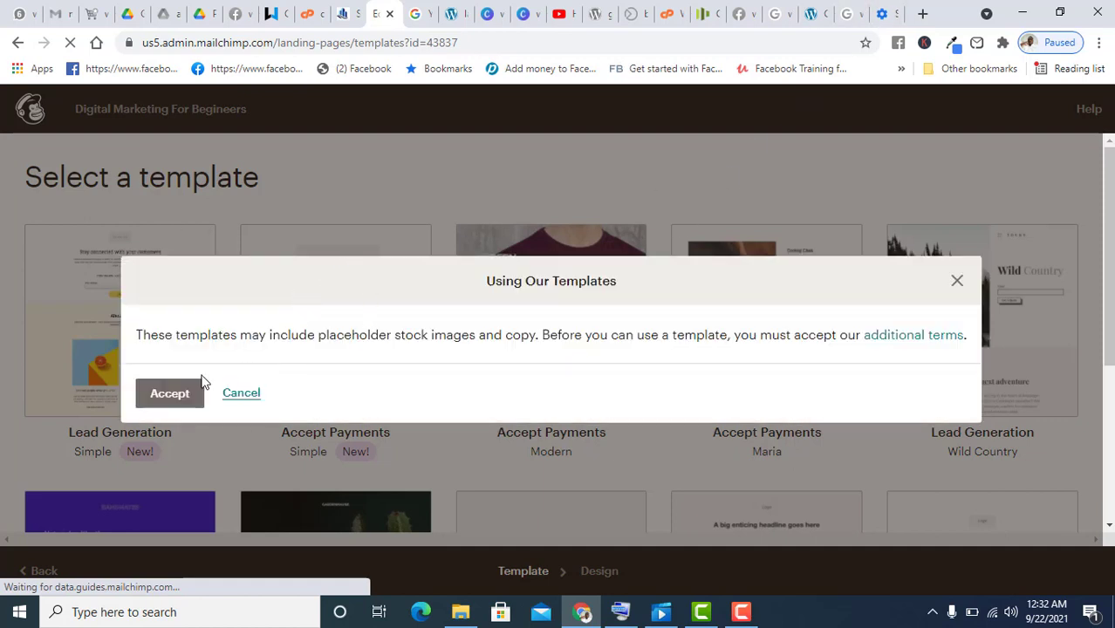
{"action": "left_click", "coordinate": [169, 397]}
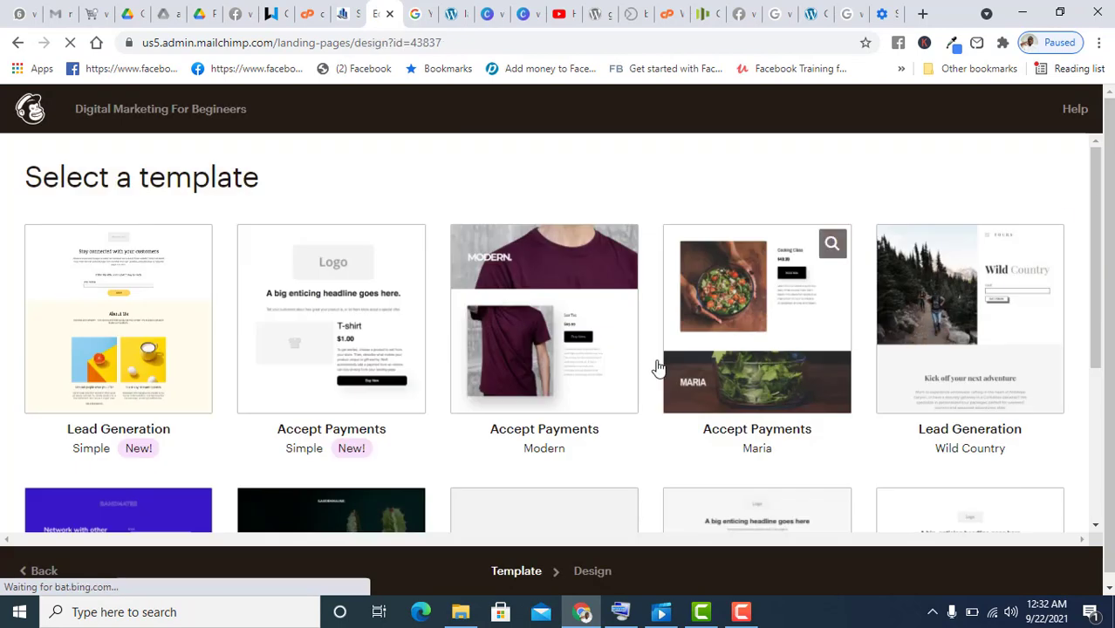
{"action": "left_click", "coordinate": [139, 365]}
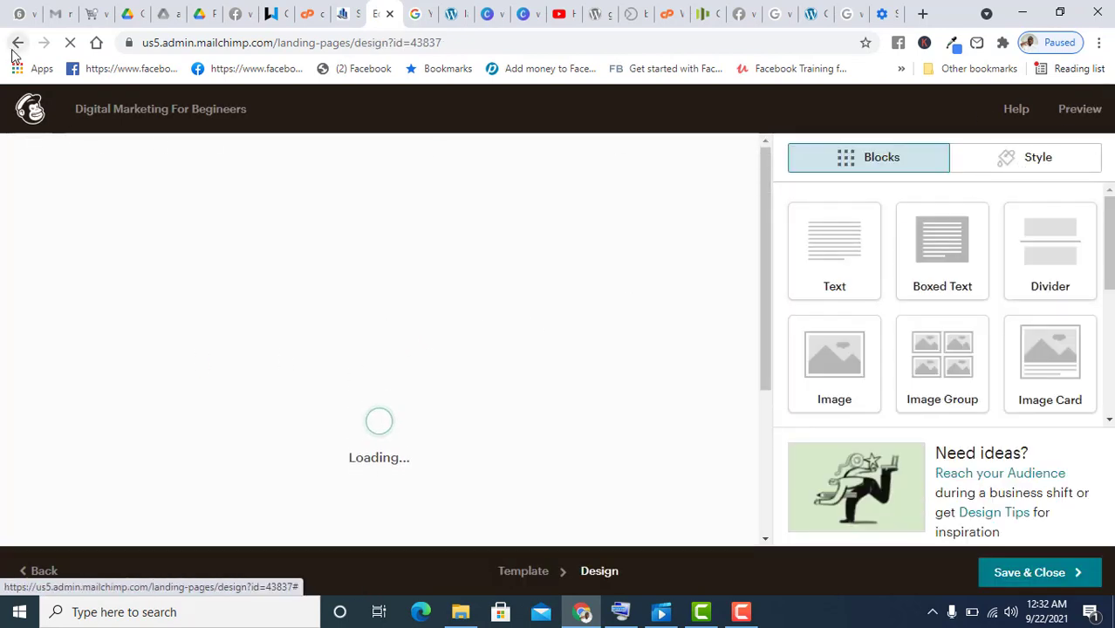
- Go back to template selection and change the landing page's template to Grow Your List
{"action": "left_click", "coordinate": [32, 574]}
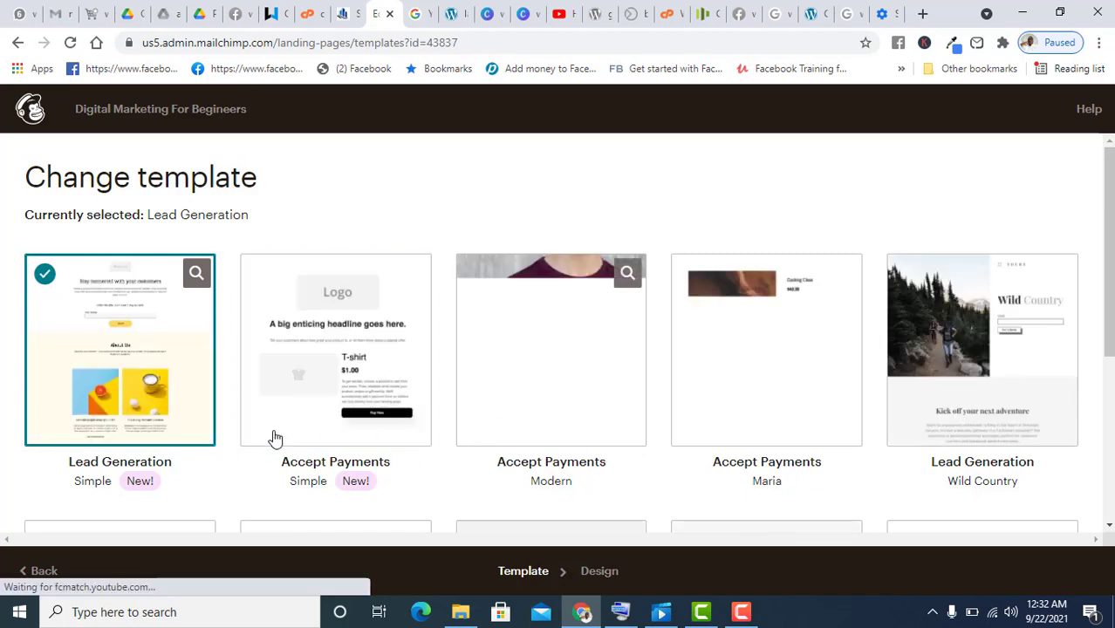
{"action": "scroll", "coordinate": [218, 471], "scroll_direction": "down", "scroll_amount": 3}
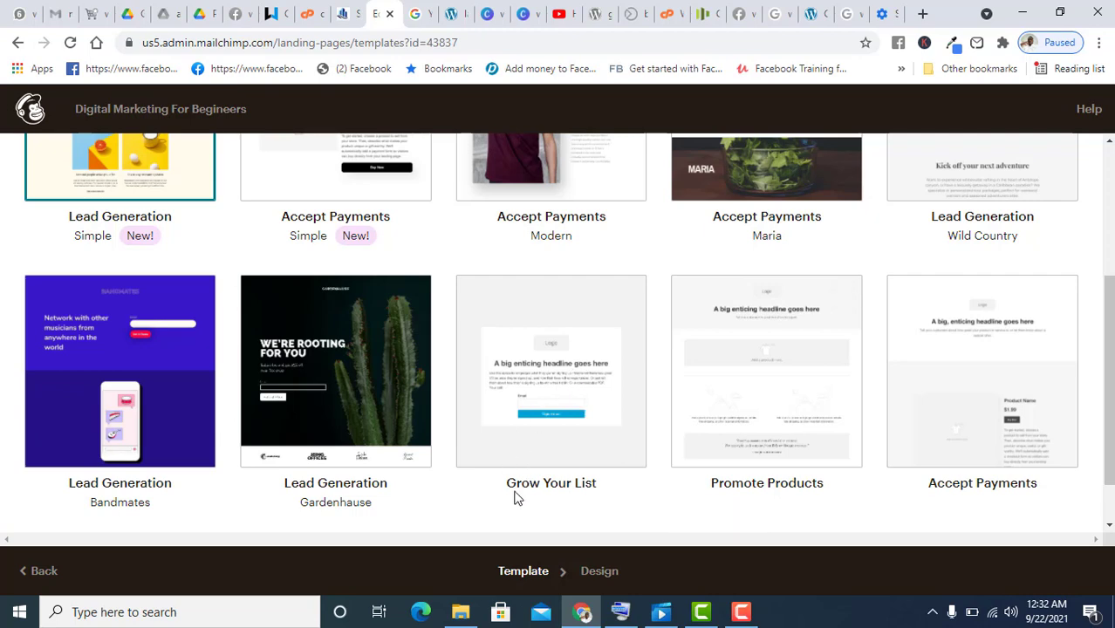
{"action": "left_click", "coordinate": [636, 500]}
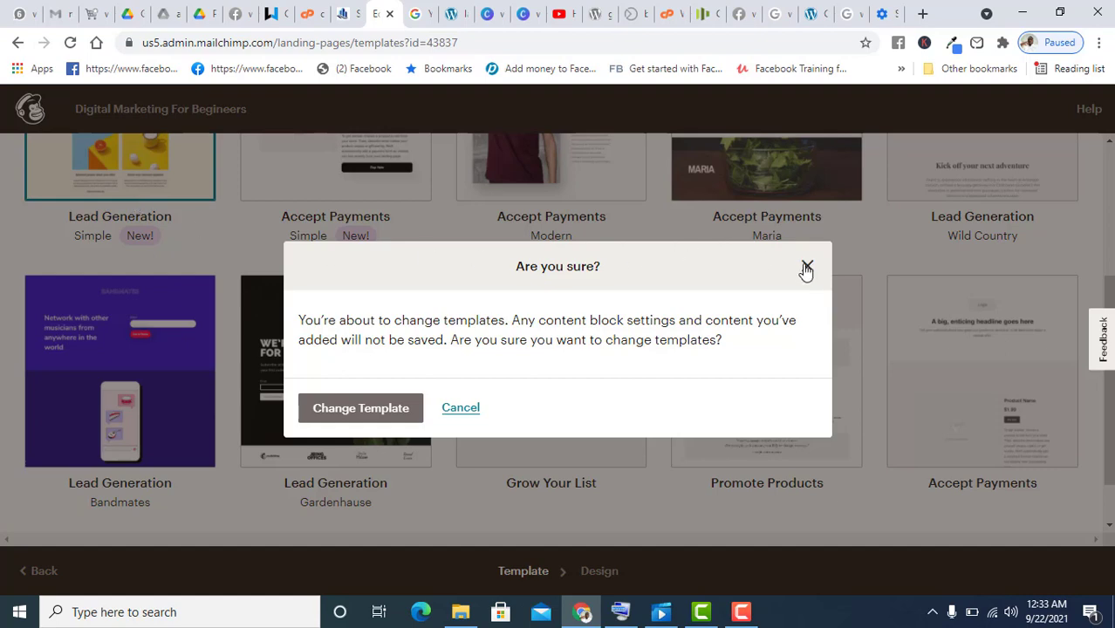
{"action": "left_click", "coordinate": [473, 416]}
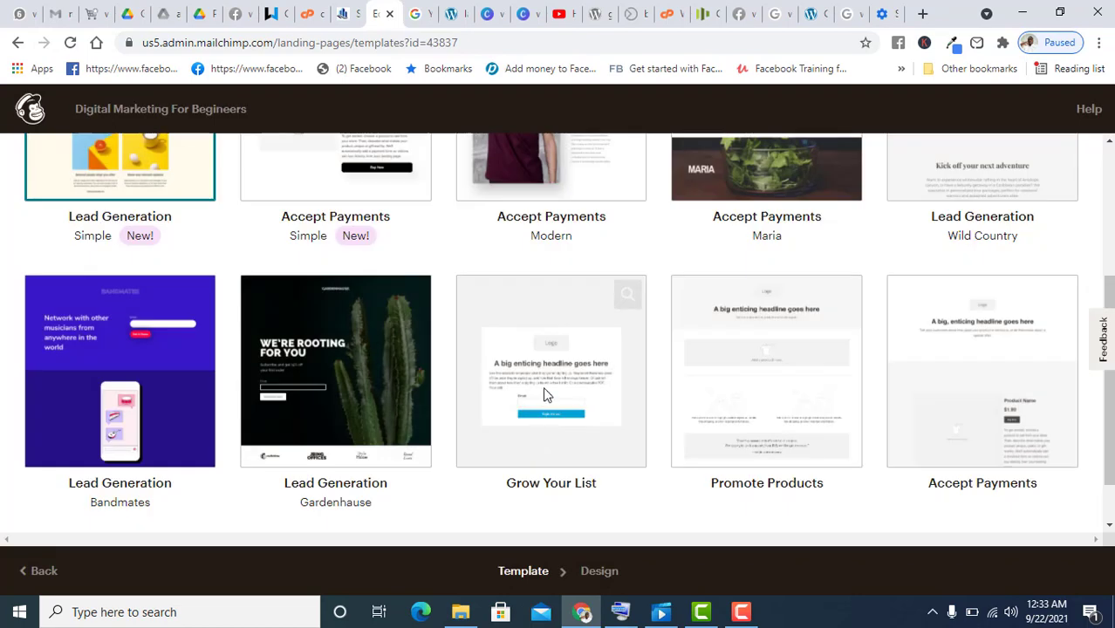
{"action": "left_click", "coordinate": [544, 395]}
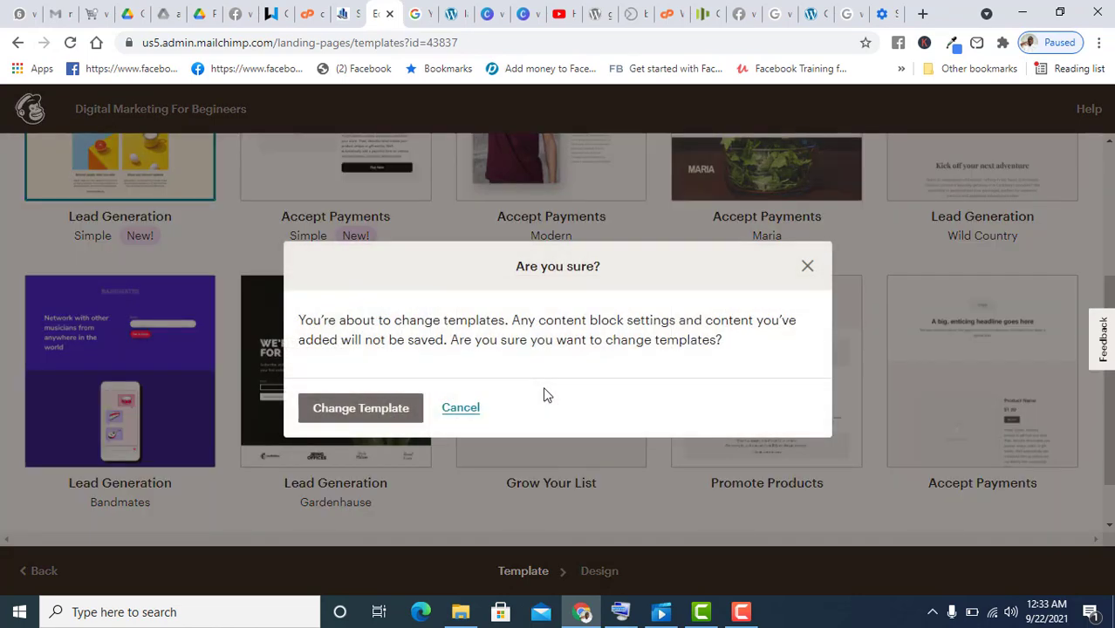
{"action": "left_click", "coordinate": [403, 410]}
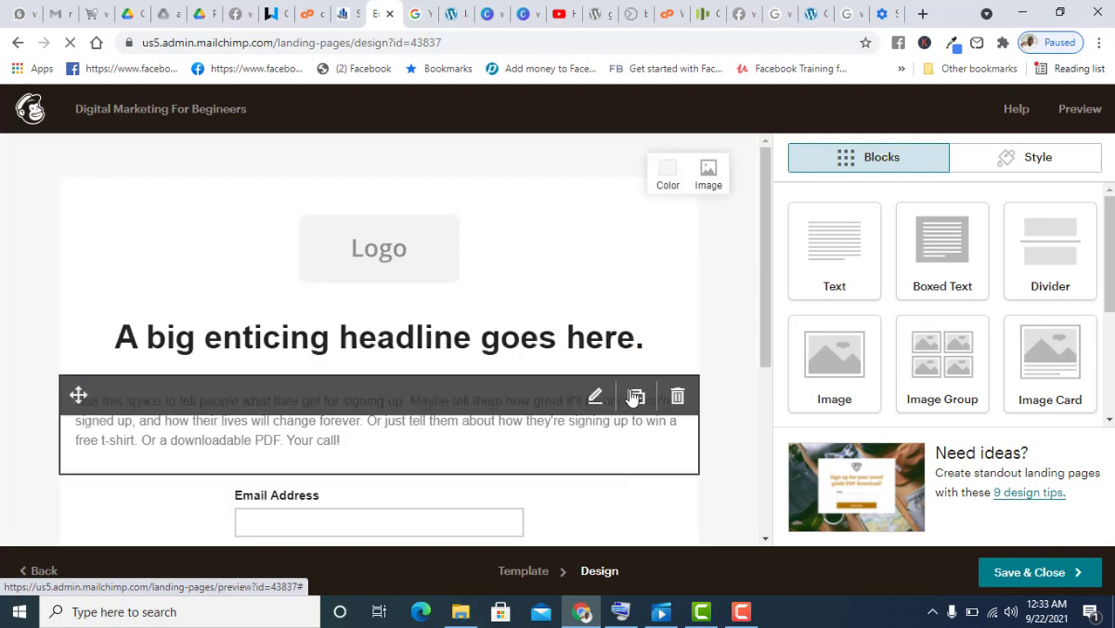
{"action": "scroll", "coordinate": [563, 301], "scroll_direction": "down", "scroll_amount": 3}
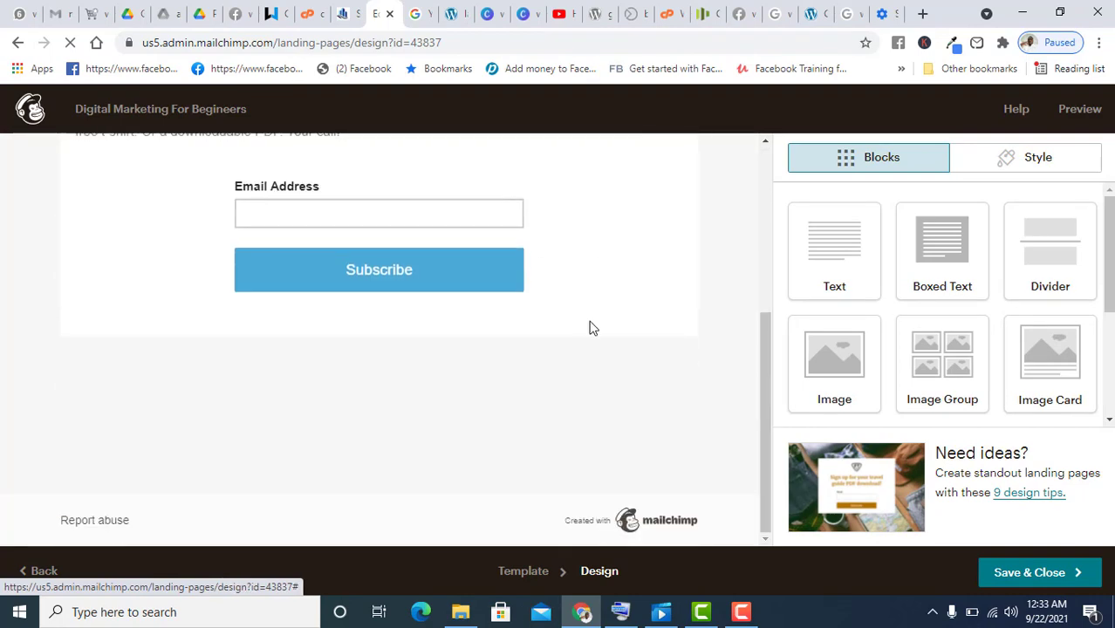
- Open the placeholder logo block for editing and start replacing its default image
{"action": "scroll", "coordinate": [589, 326], "scroll_direction": "up", "scroll_amount": 4}
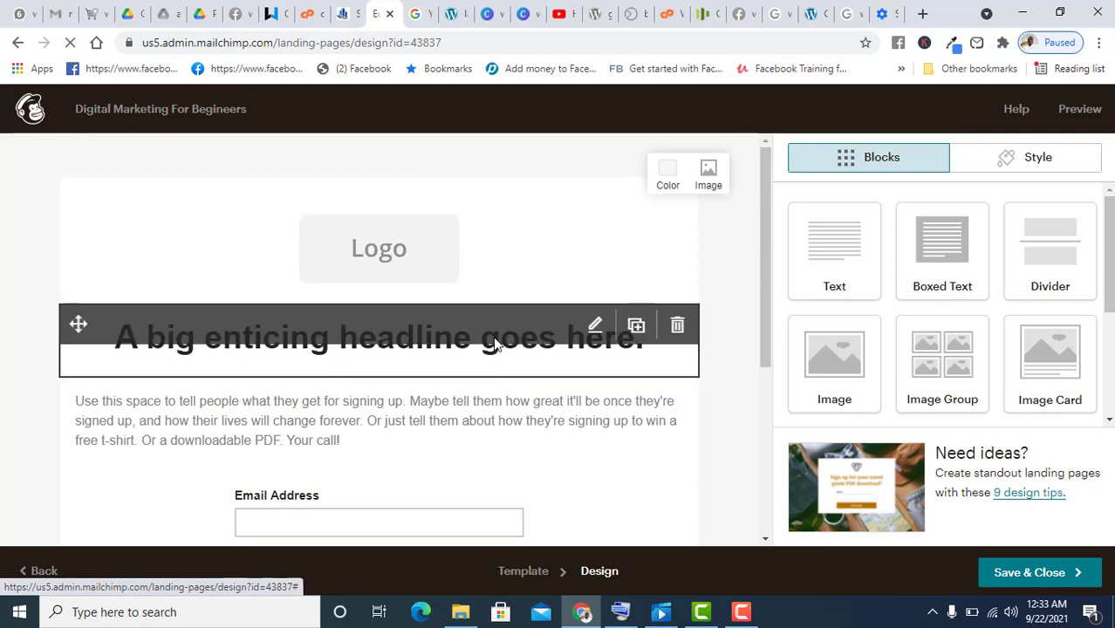
{"action": "scroll", "coordinate": [524, 373], "scroll_direction": "down", "scroll_amount": 1}
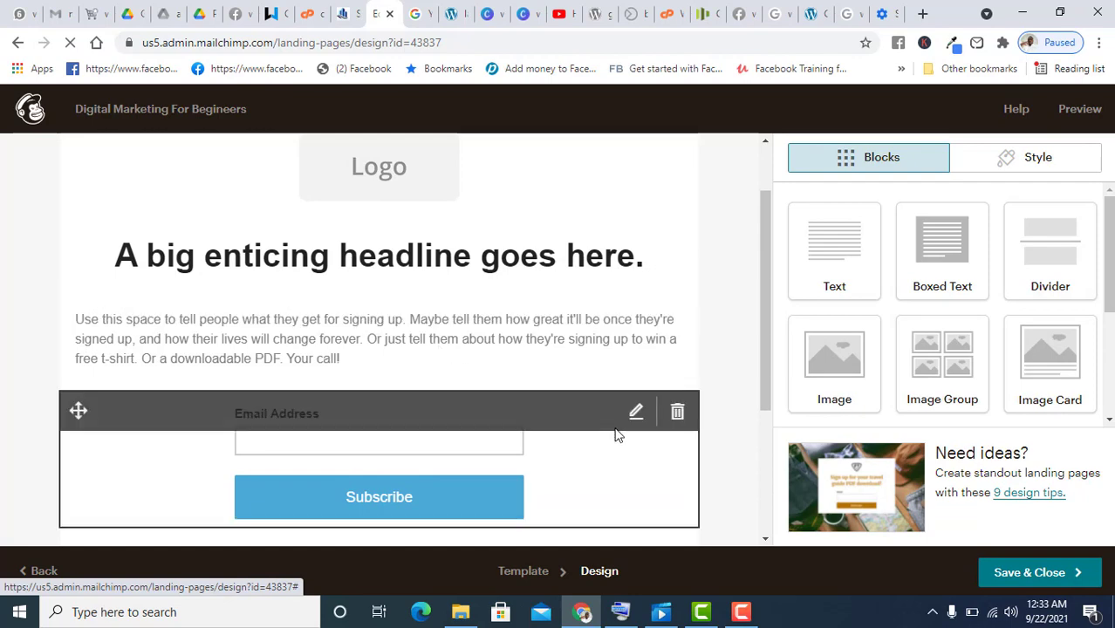
{"action": "scroll", "coordinate": [351, 375], "scroll_direction": "down", "scroll_amount": 1}
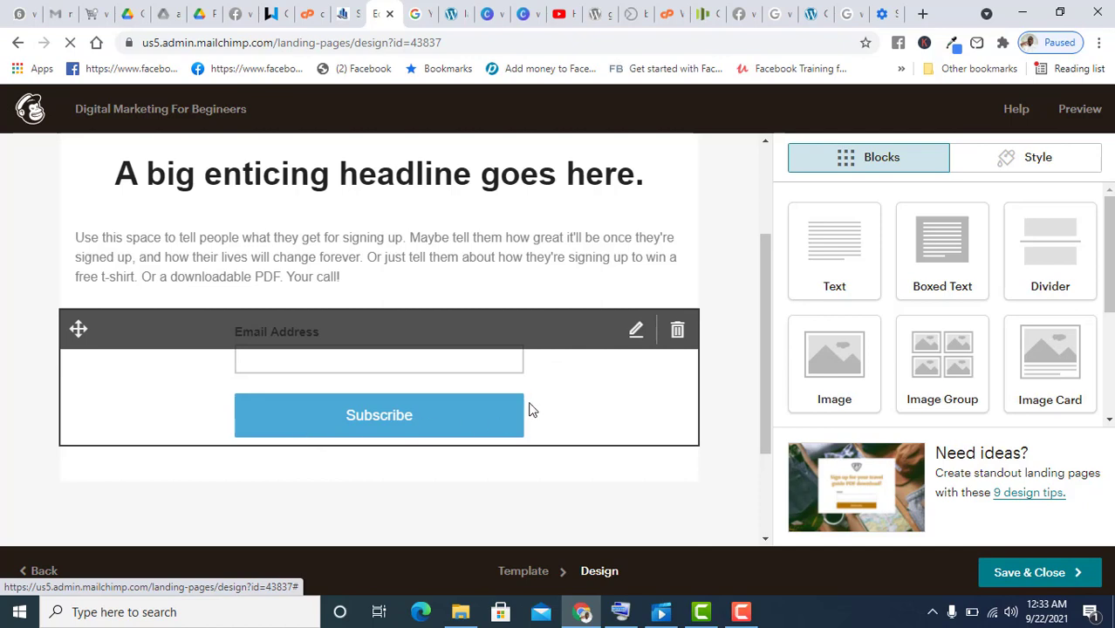
{"action": "scroll", "coordinate": [665, 324], "scroll_direction": "up", "scroll_amount": 2}
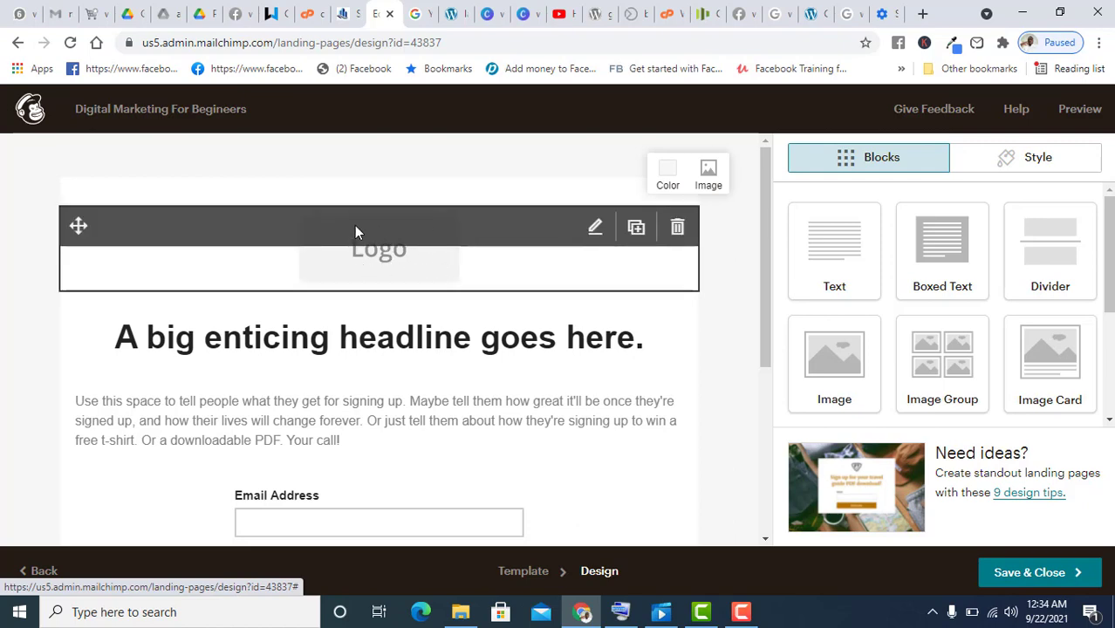
{"action": "left_click", "coordinate": [594, 231]}
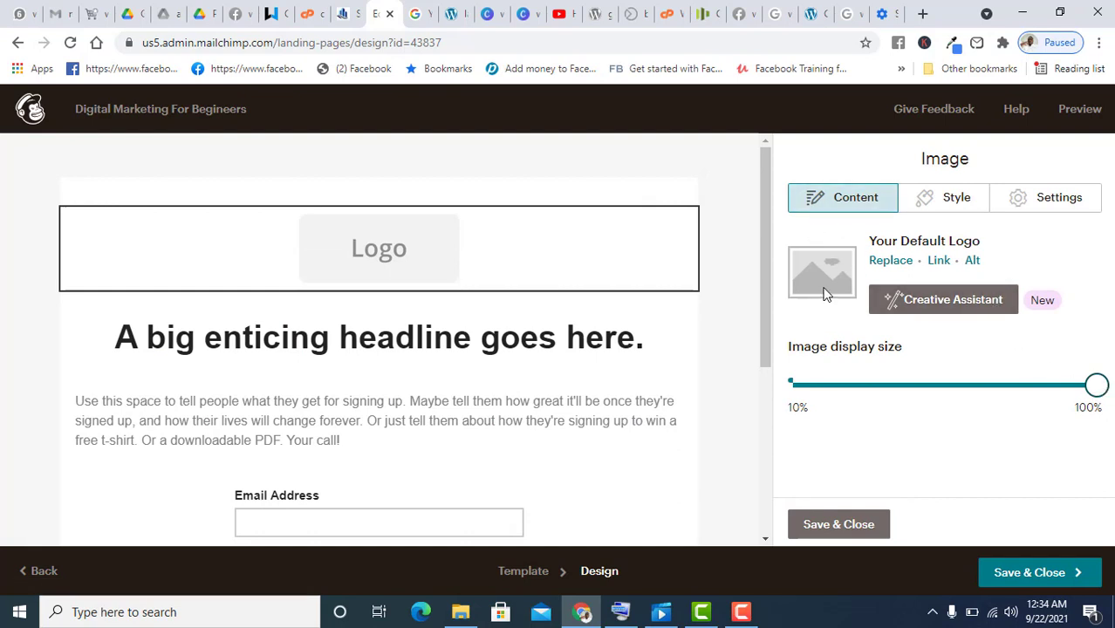
{"action": "left_click", "coordinate": [902, 267]}
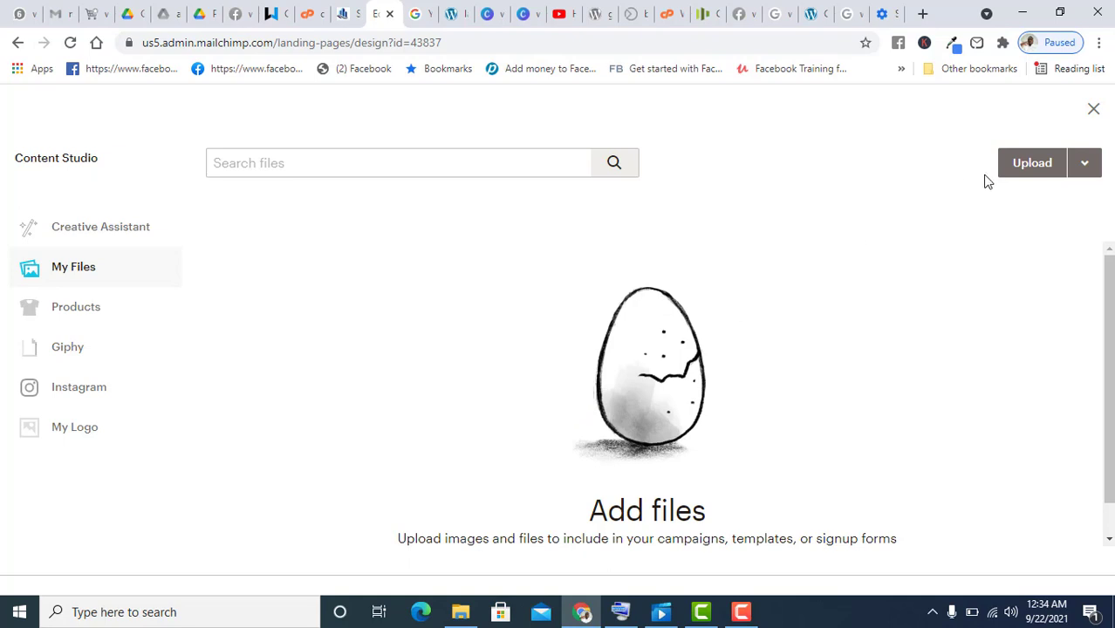
- Upload the "logo" image file from the Desktop as the page's logo
{"action": "left_click", "coordinate": [1032, 166]}
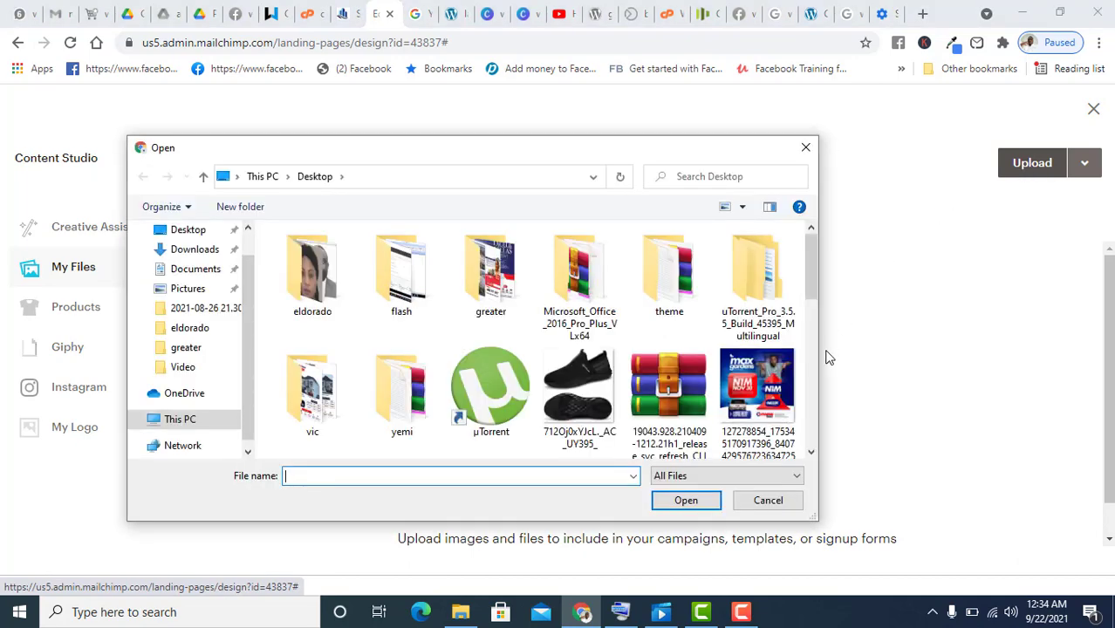
{"action": "scroll", "coordinate": [742, 332], "scroll_direction": "down", "scroll_amount": 5}
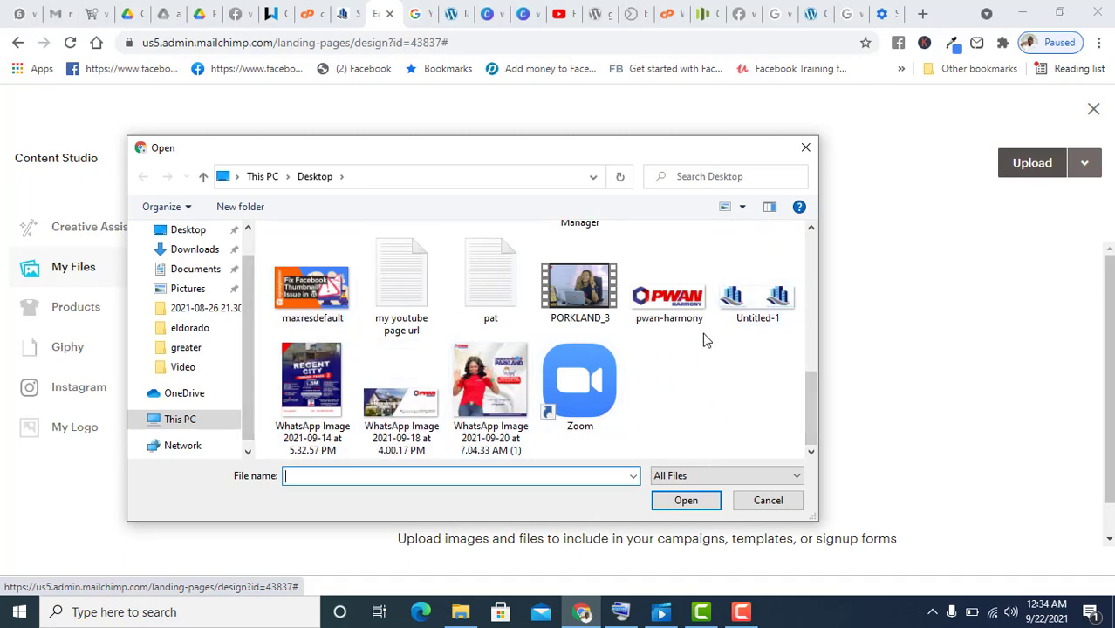
{"action": "scroll", "coordinate": [704, 335], "scroll_direction": "up", "scroll_amount": 2}
{"action": "scroll", "coordinate": [708, 334], "scroll_direction": "down", "scroll_amount": 2}
{"action": "scroll", "coordinate": [708, 331], "scroll_direction": "up", "scroll_amount": 2}
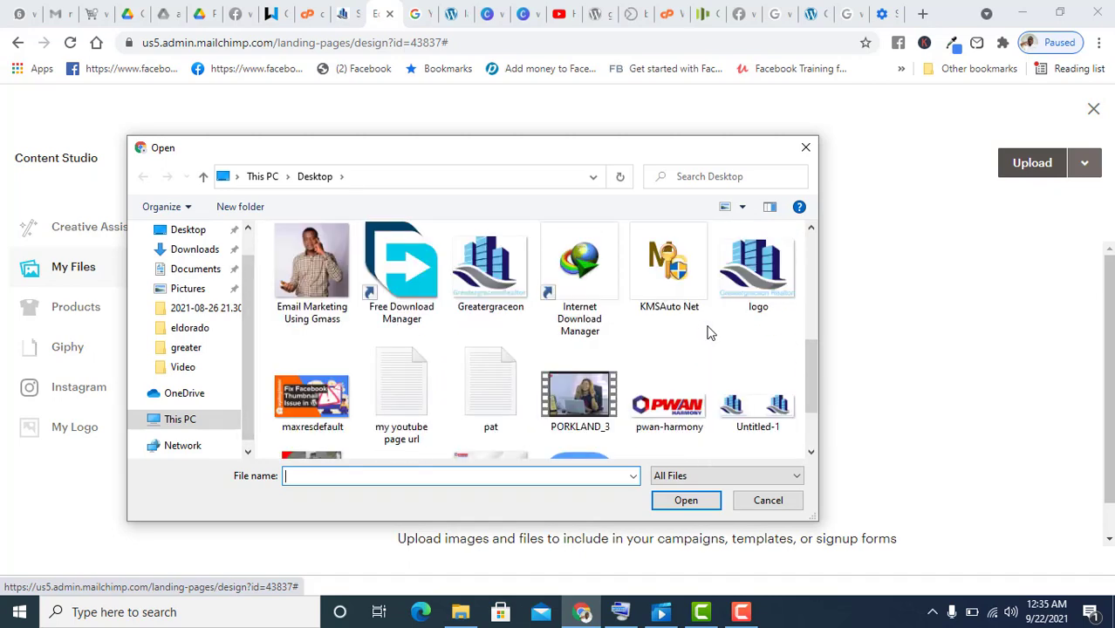
{"action": "left_click", "coordinate": [749, 289]}
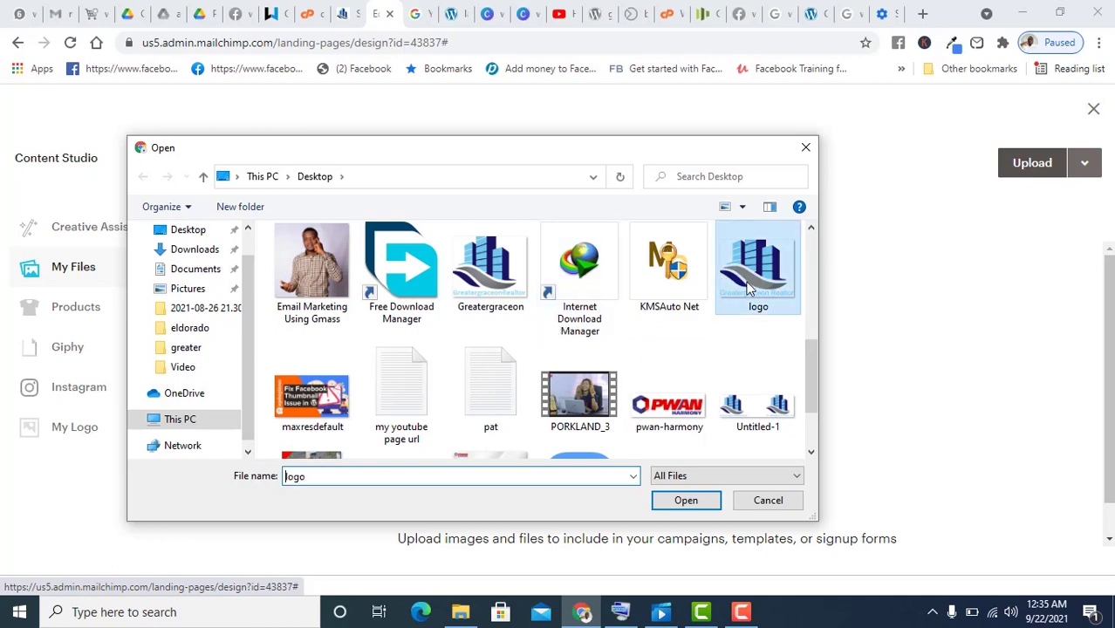
{"action": "left_click", "coordinate": [684, 504]}
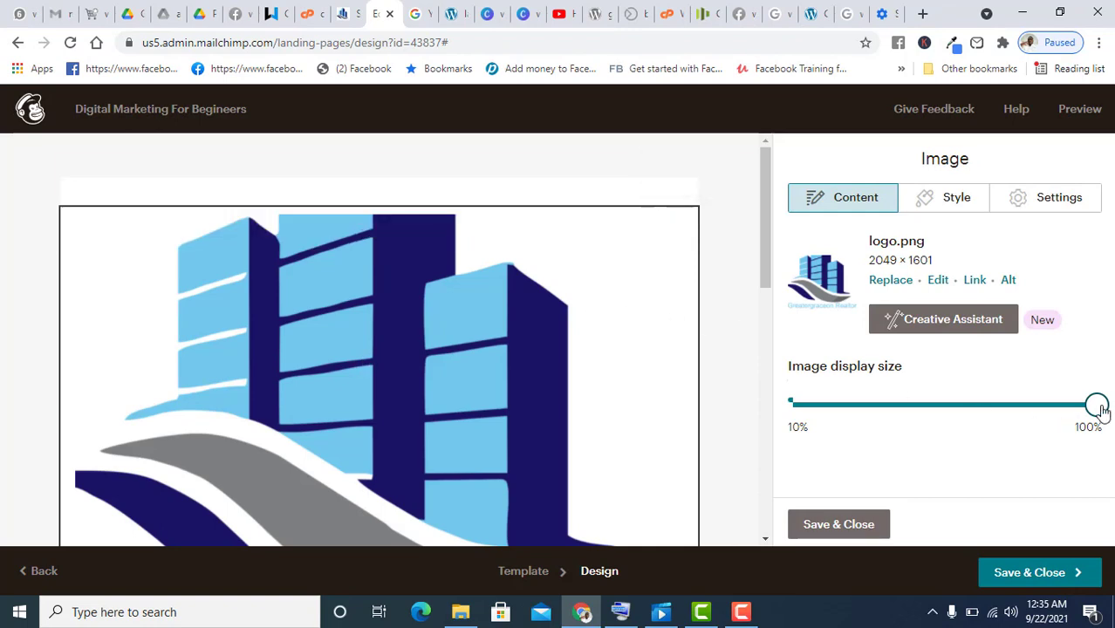
- Shrink the logo's image display size until it is slightly above the 10% minimum
{"action": "left_click_drag", "start_coordinate": [1099, 408], "coordinate": [828, 410]}
{"action": "scroll", "coordinate": [433, 406], "scroll_direction": "down", "scroll_amount": 1}
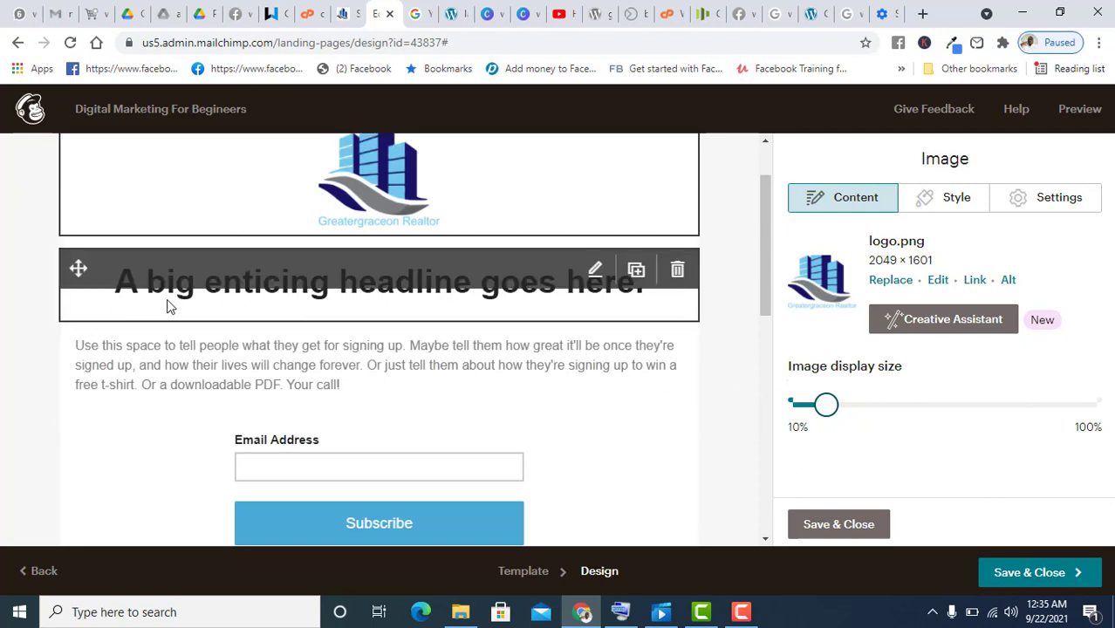
{"action": "left_click_drag", "start_coordinate": [830, 417], "coordinate": [814, 410]}
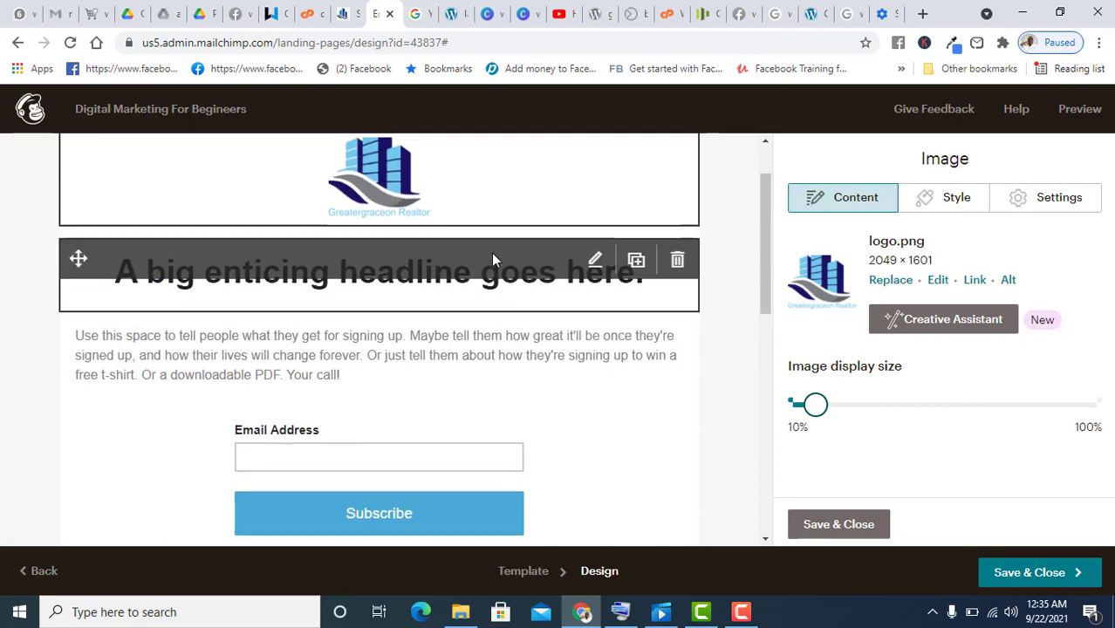
{"action": "scroll", "coordinate": [493, 256], "scroll_direction": "up", "scroll_amount": 1}
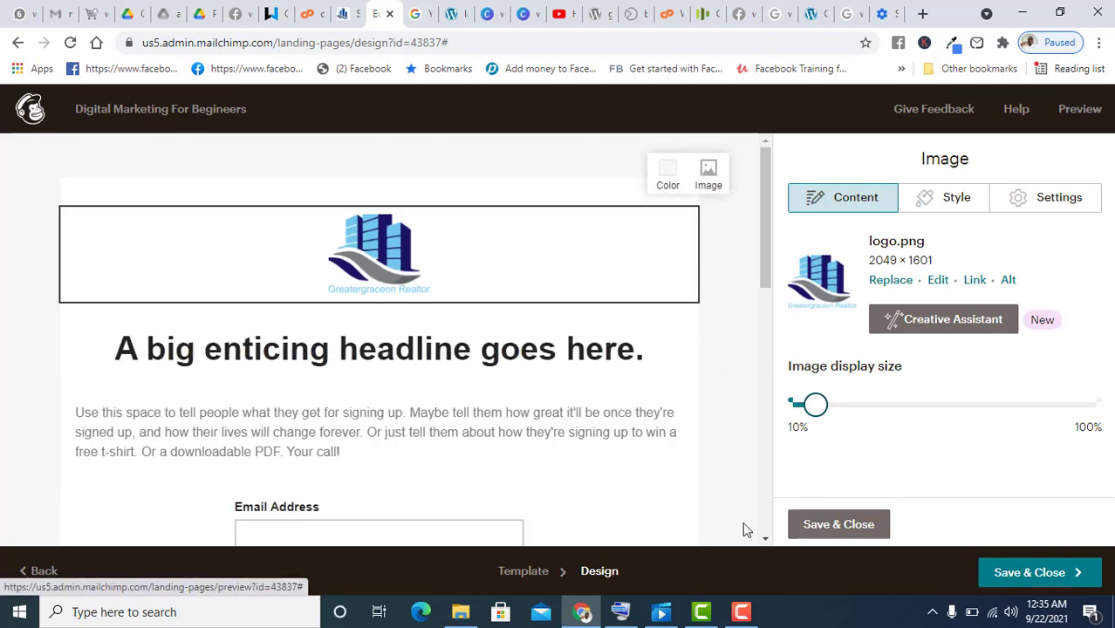
{"action": "left_click", "coordinate": [743, 613]}
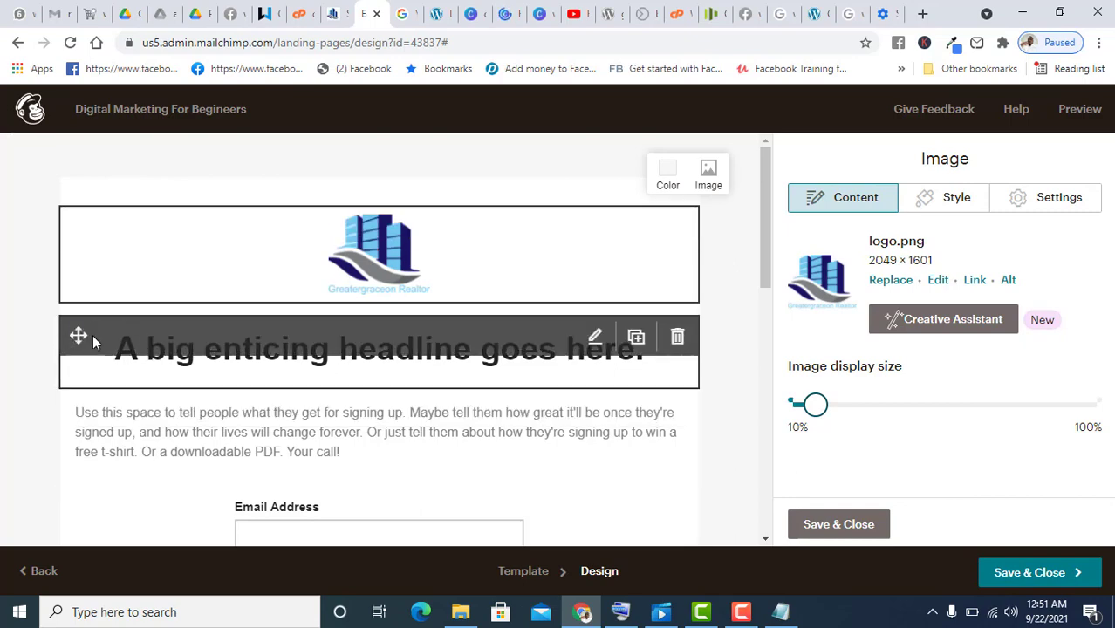
- Open the headline block for editing and delete its placeholder text
{"action": "left_click", "coordinate": [595, 338]}
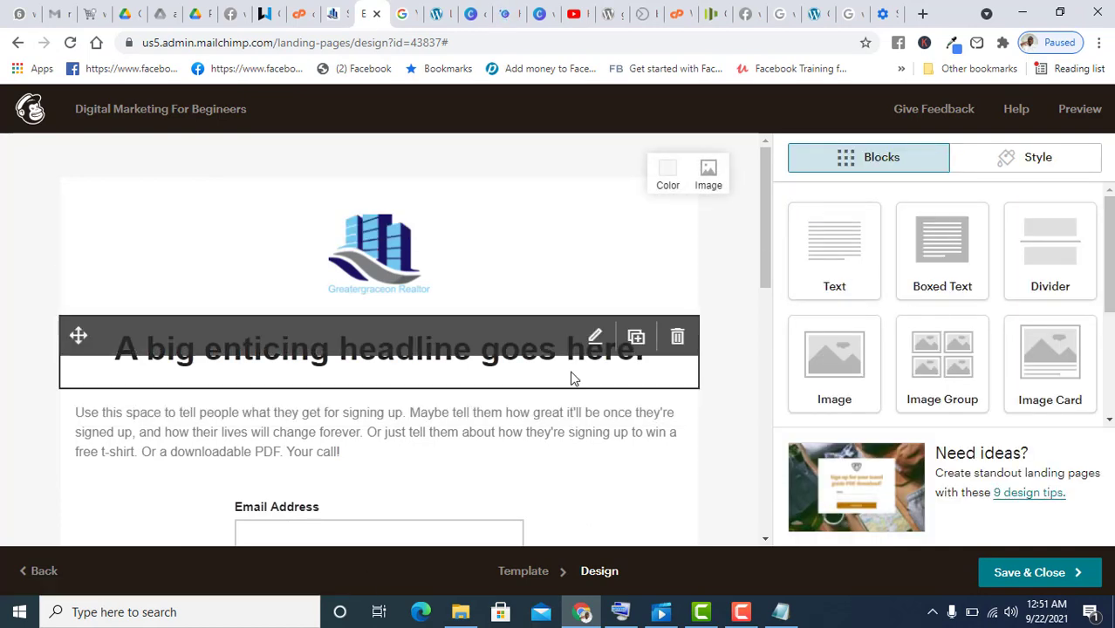
{"action": "left_click", "coordinate": [593, 335]}
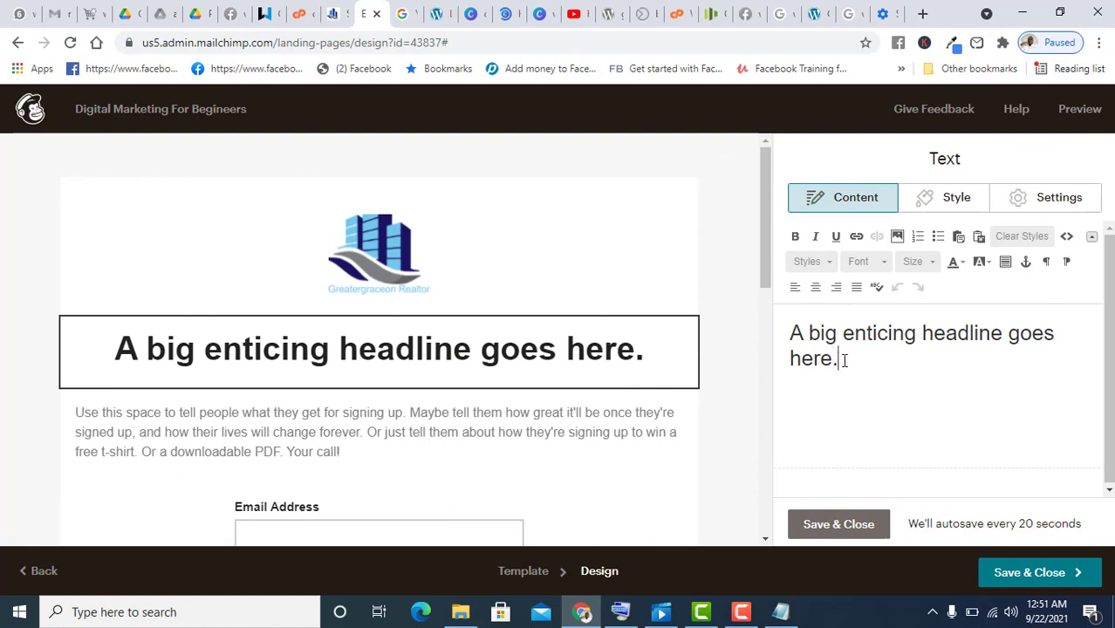
{"action": "left_click_drag", "start_coordinate": [839, 358], "coordinate": [795, 333]}
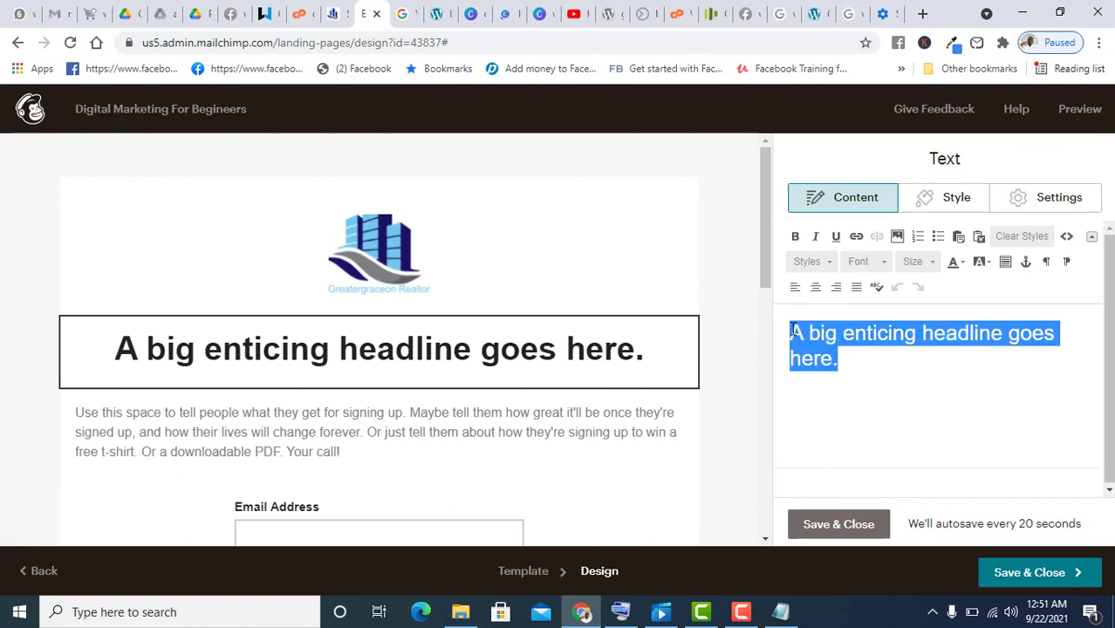
{"action": "key", "text": "BackSpace"}
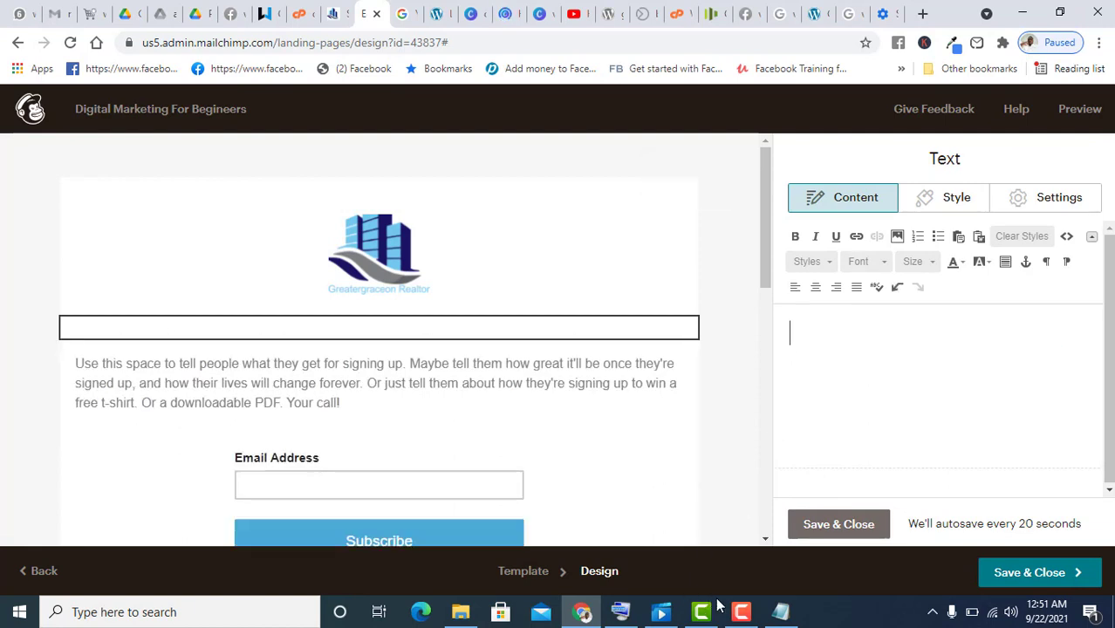
- Copy "Helping Your Small Business Thrive Online." from the "Mailchimp content" Notepad file and paste it into the empty headline block
{"action": "left_click", "coordinate": [779, 614]}
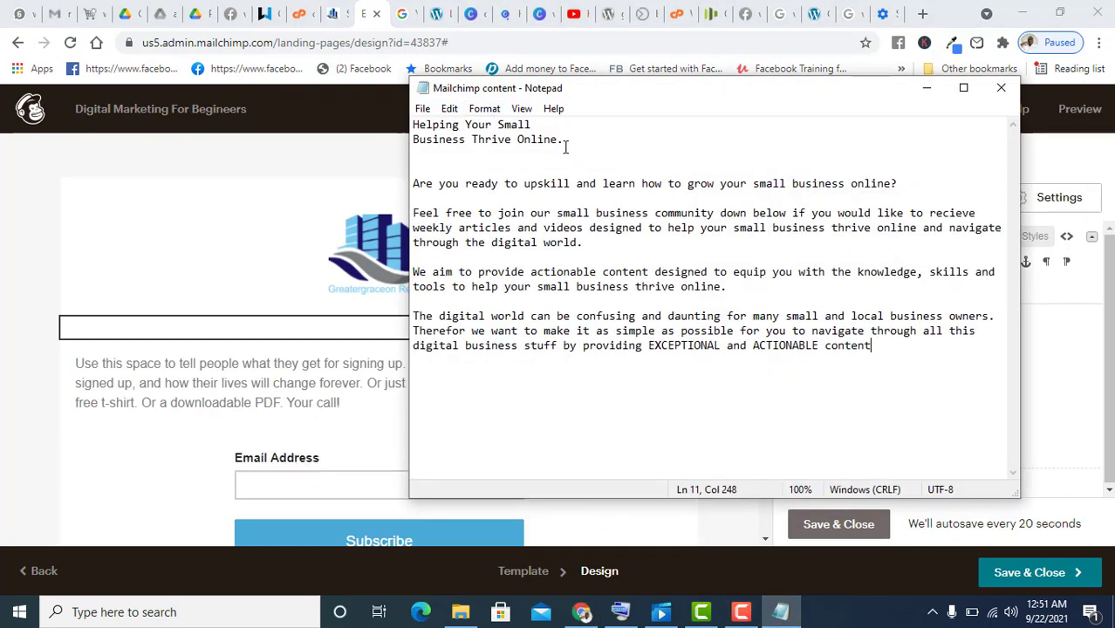
{"action": "left_click_drag", "start_coordinate": [565, 142], "coordinate": [413, 124]}
{"action": "right_click", "coordinate": [433, 126]}
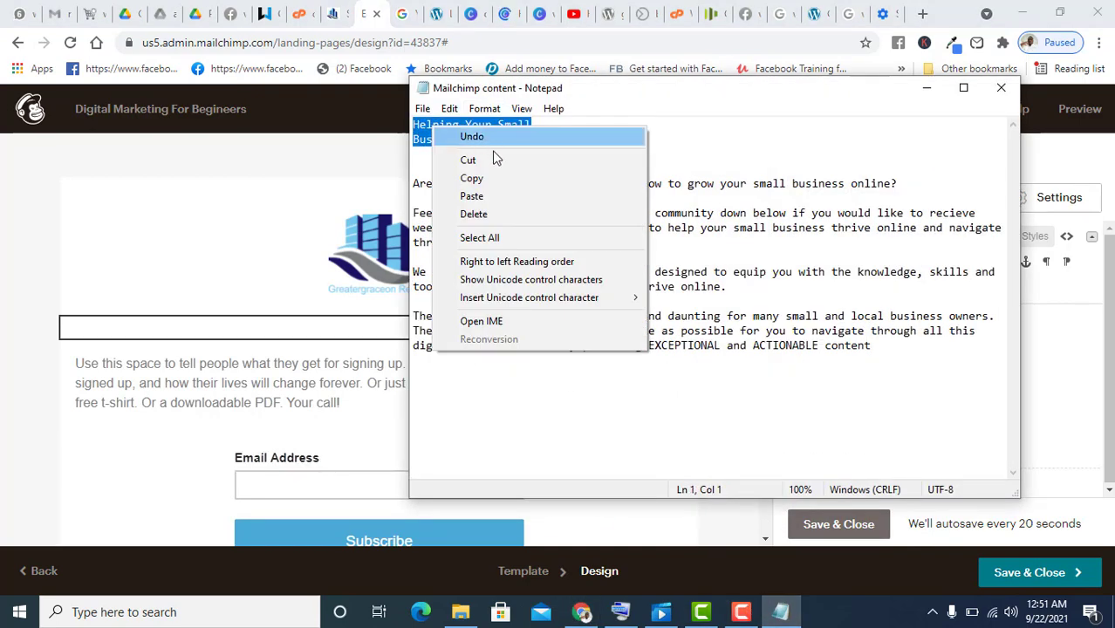
{"action": "left_click", "coordinate": [491, 179]}
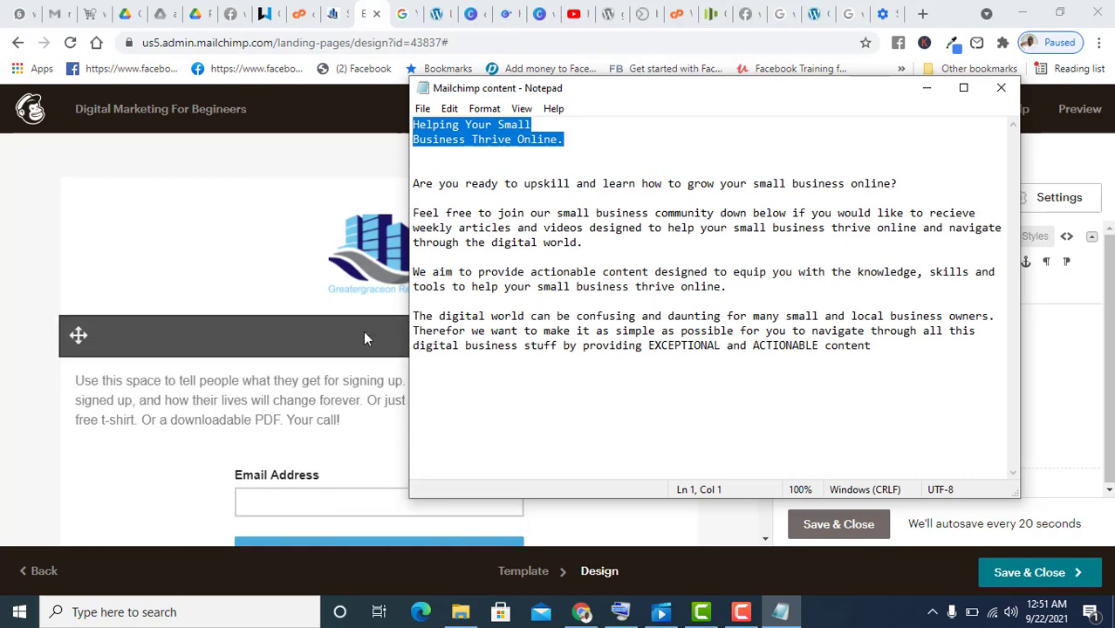
{"action": "left_click", "coordinate": [358, 322]}
{"action": "left_click", "coordinate": [846, 332]}
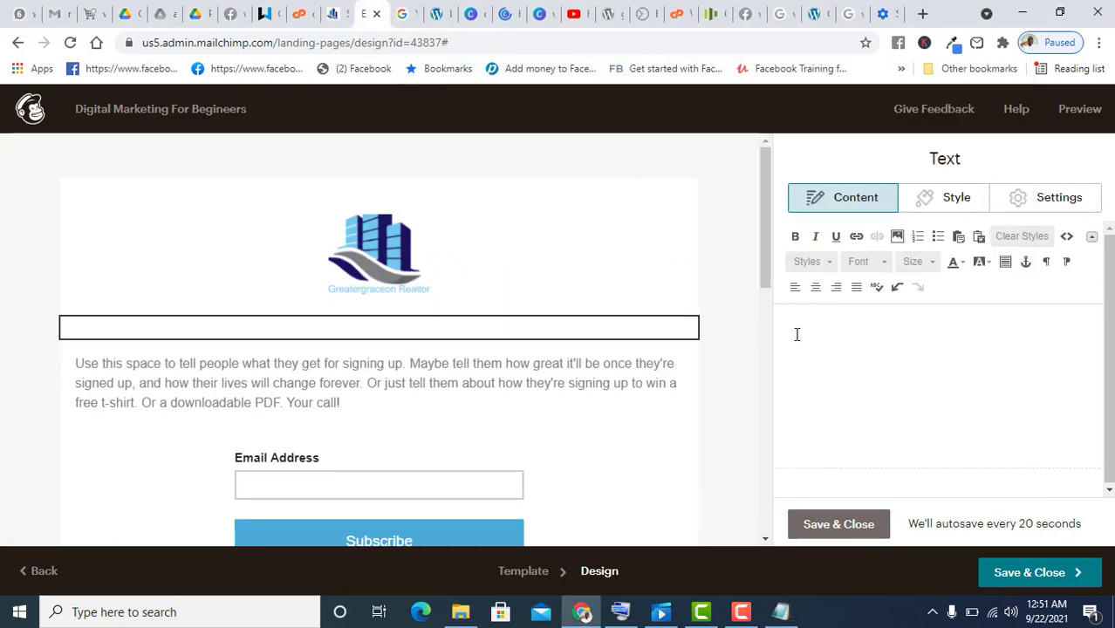
{"action": "right_click", "coordinate": [816, 326]}
{"action": "left_click", "coordinate": [884, 171]}
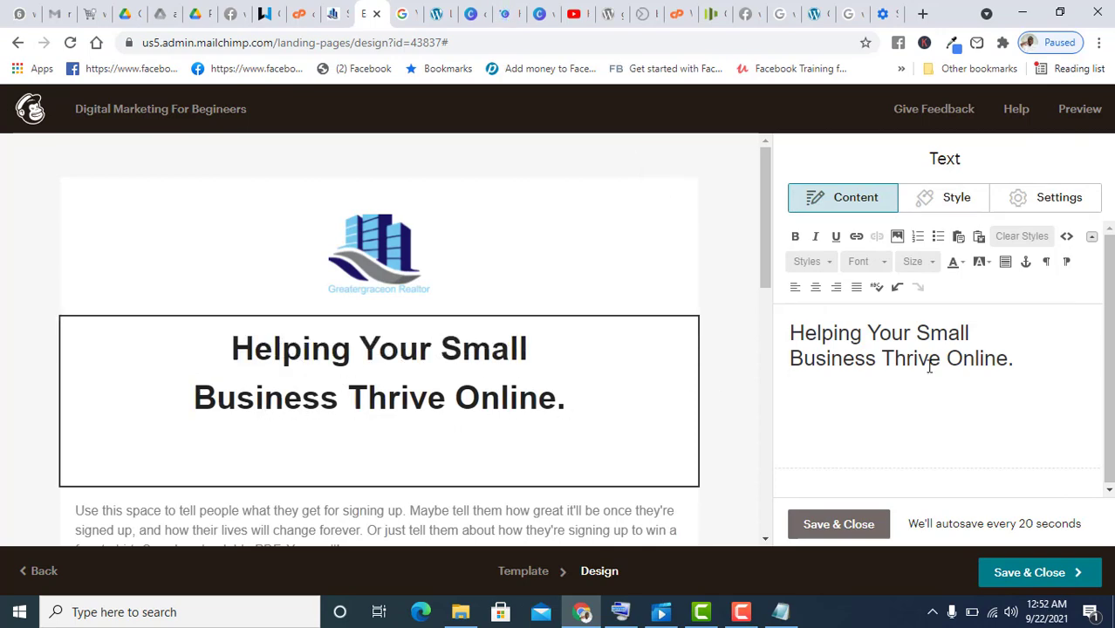
- Underline the word "Thrive" in the headline and make the whole headline text bold
{"action": "left_click_drag", "start_coordinate": [943, 360], "coordinate": [879, 361]}
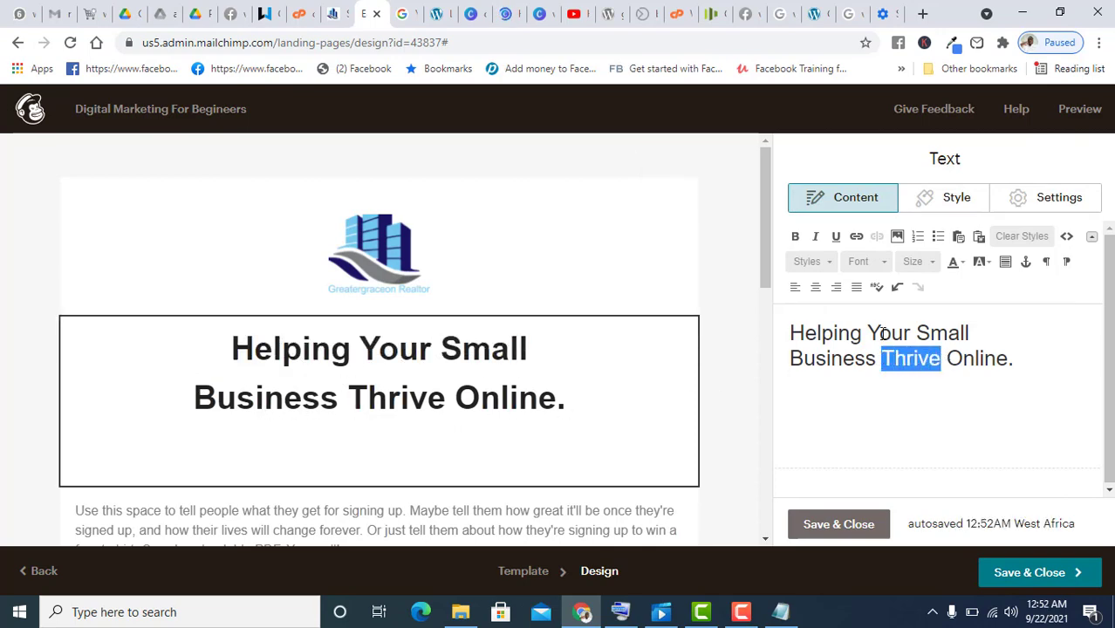
{"action": "left_click", "coordinate": [836, 237]}
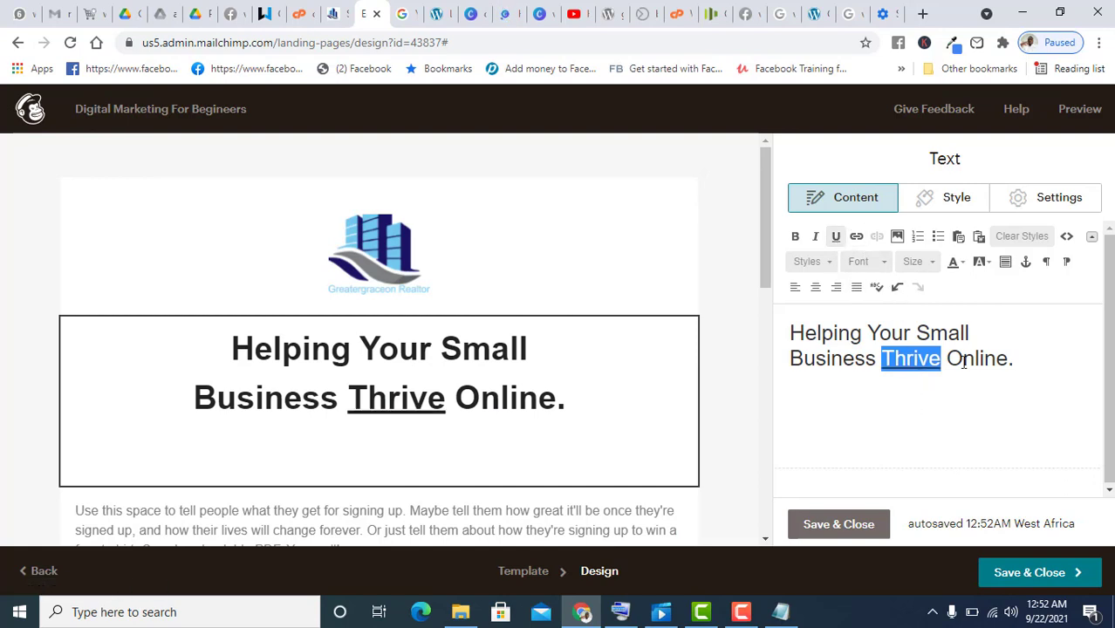
{"action": "left_click_drag", "start_coordinate": [1032, 358], "coordinate": [790, 332]}
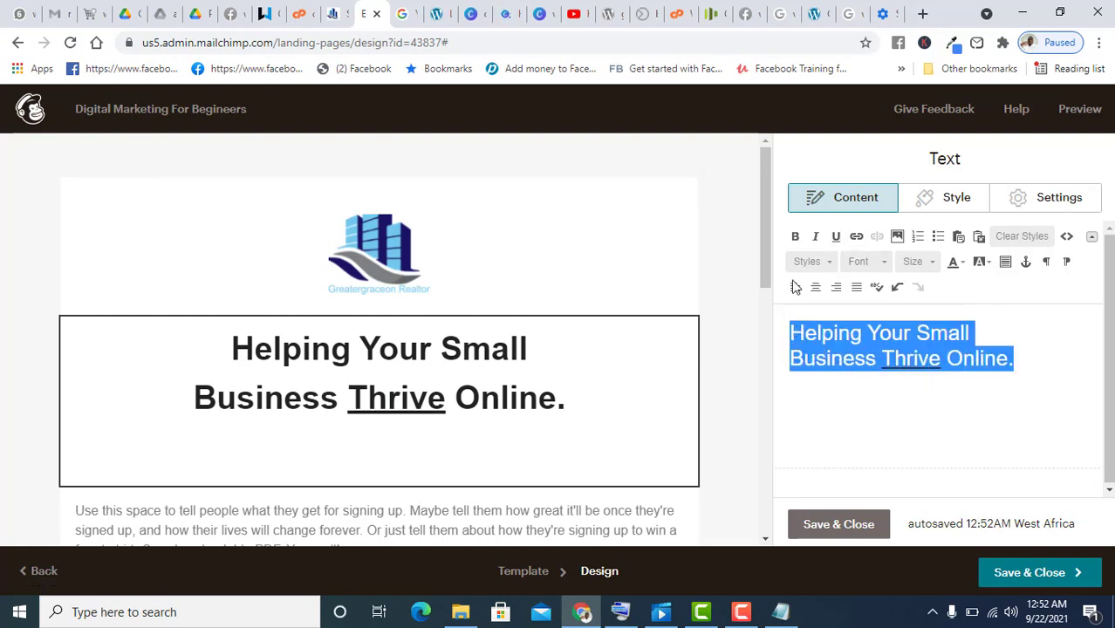
{"action": "left_click", "coordinate": [795, 236]}
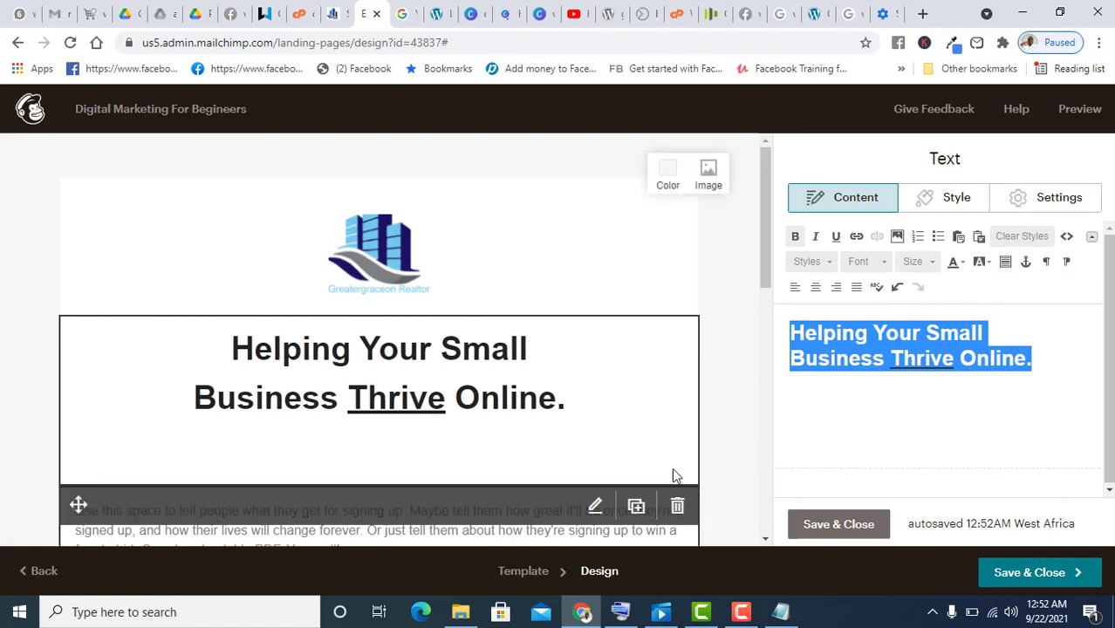
{"action": "left_click", "coordinate": [840, 410]}
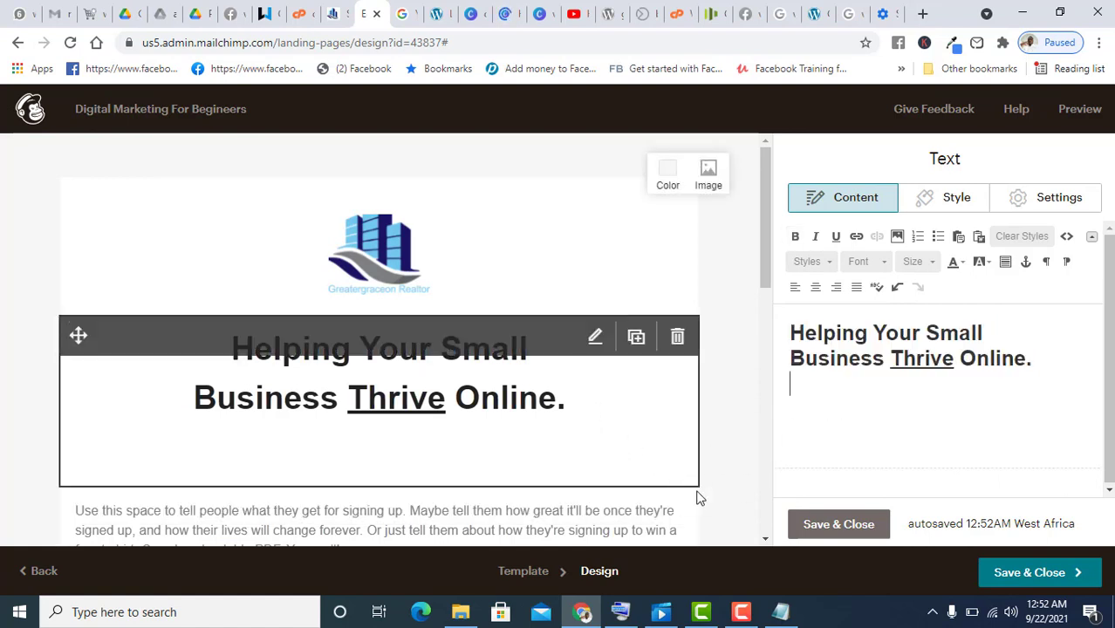
{"action": "left_click", "coordinate": [791, 329]}
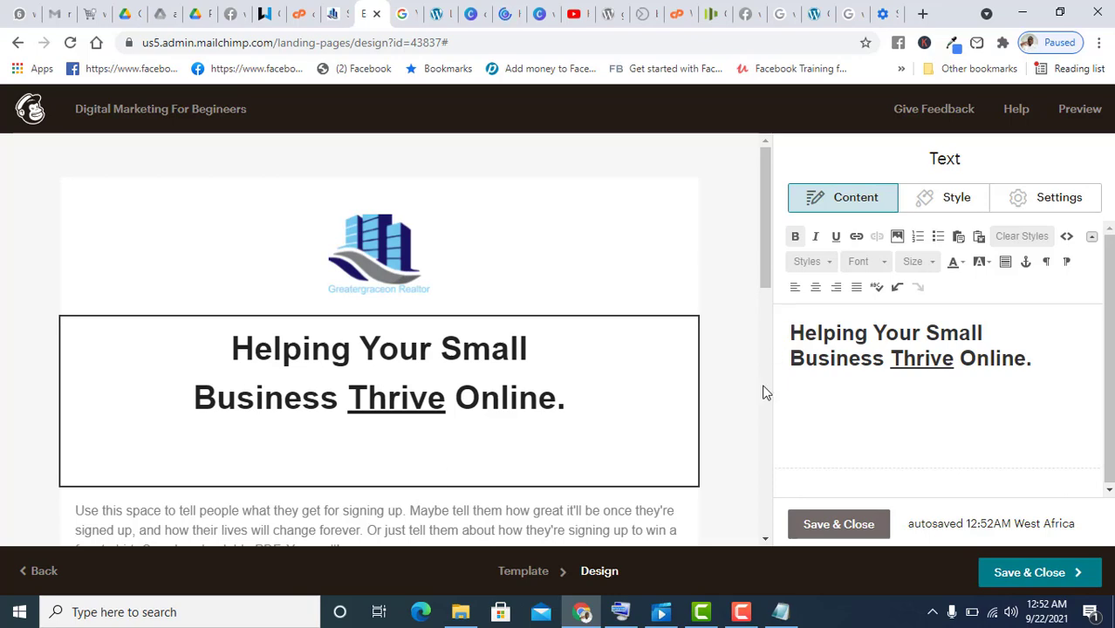
{"action": "scroll", "coordinate": [672, 384], "scroll_direction": "down", "scroll_amount": 2}
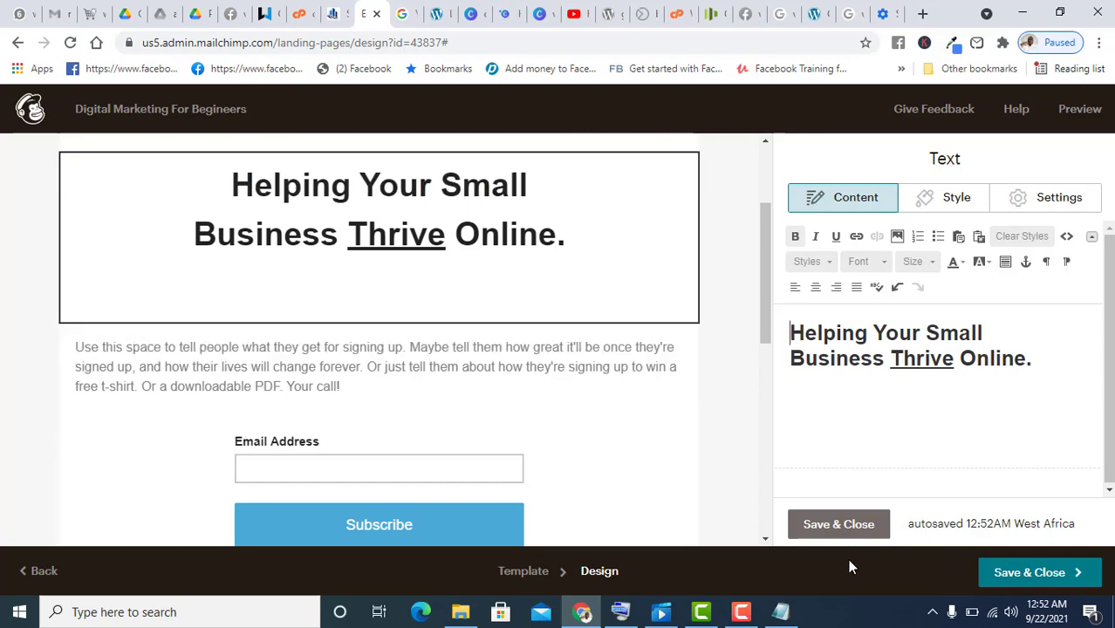
{"action": "left_click", "coordinate": [740, 611]}
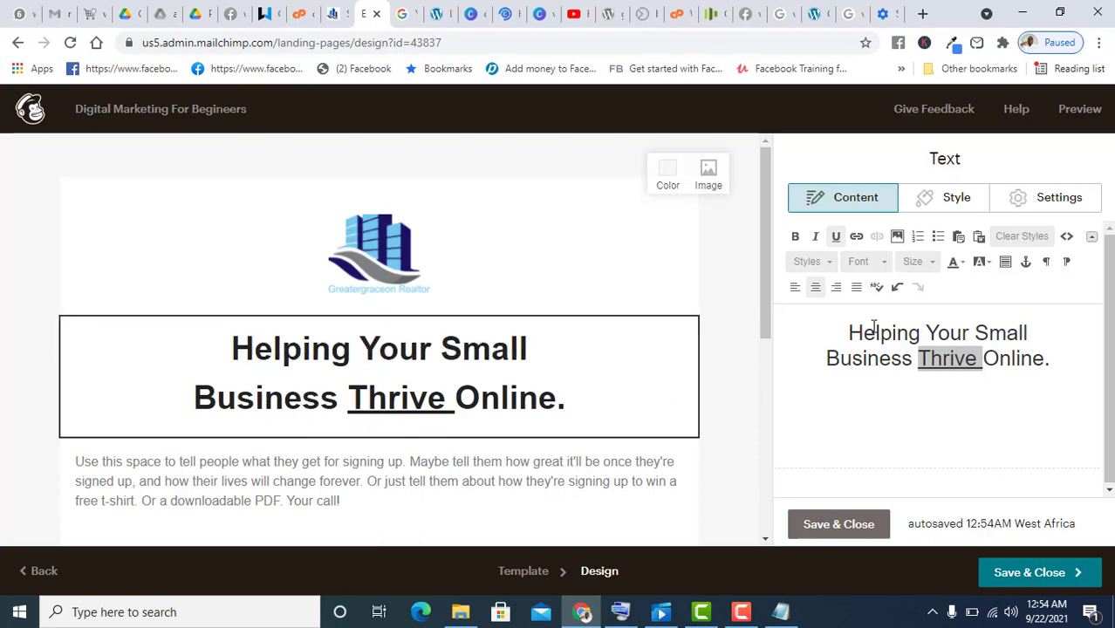
- Apply bold to both lines of the centered headline "Helping Your Small Business Thrive Online."
{"action": "left_click", "coordinate": [1049, 361]}
{"action": "left_click_drag", "start_coordinate": [1049, 361], "coordinate": [820, 336]}
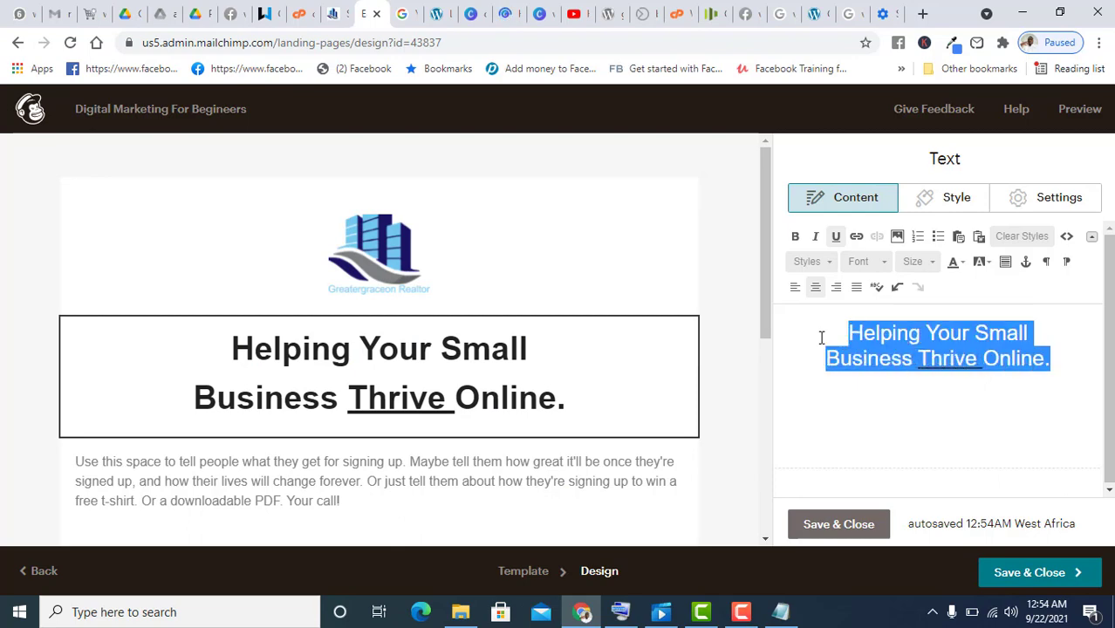
{"action": "left_click", "coordinate": [795, 238]}
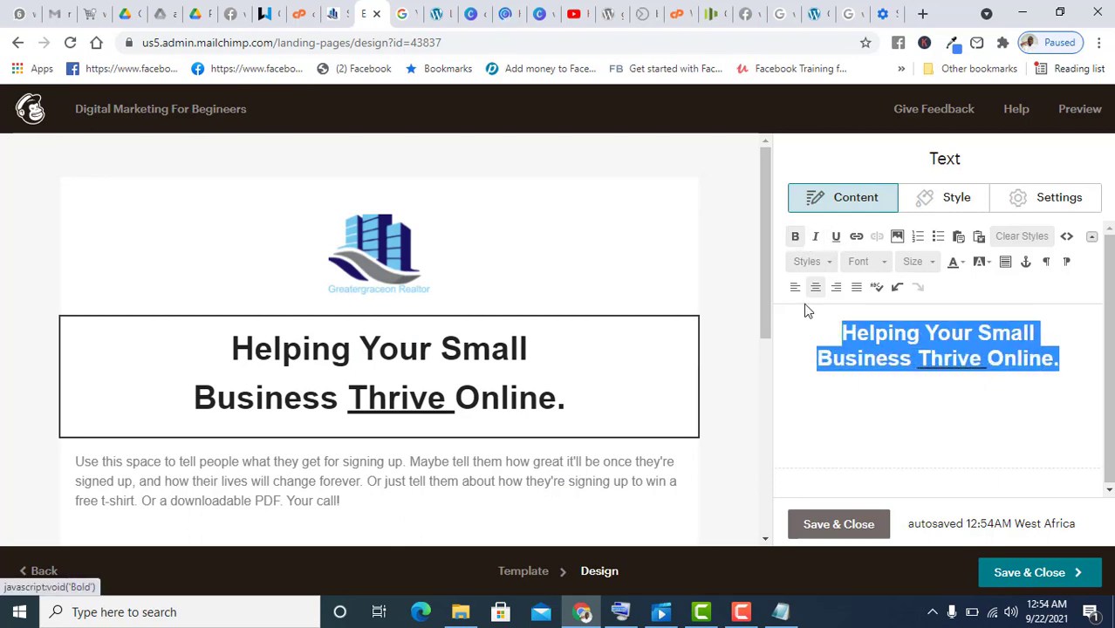
{"action": "left_click", "coordinate": [852, 448]}
{"action": "scroll", "coordinate": [388, 417], "scroll_direction": "down", "scroll_amount": 1}
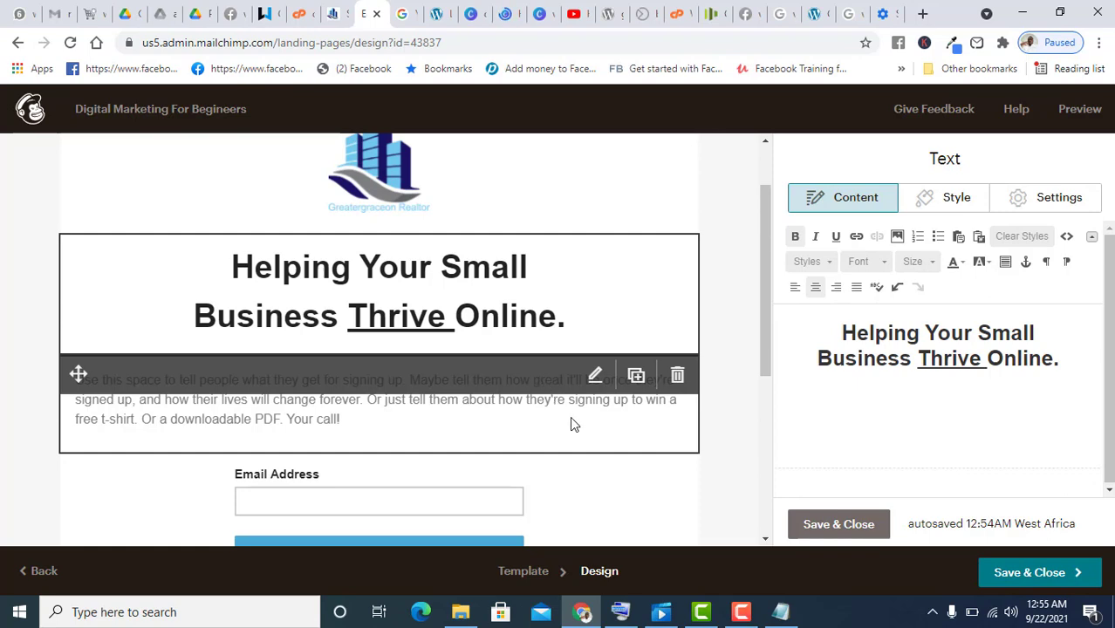
- Open the signup description block below the headline for editing and select all of its placeholder text
{"action": "scroll", "coordinate": [586, 410], "scroll_direction": "down", "scroll_amount": 2}
{"action": "scroll", "coordinate": [582, 384], "scroll_direction": "up", "scroll_amount": 1}
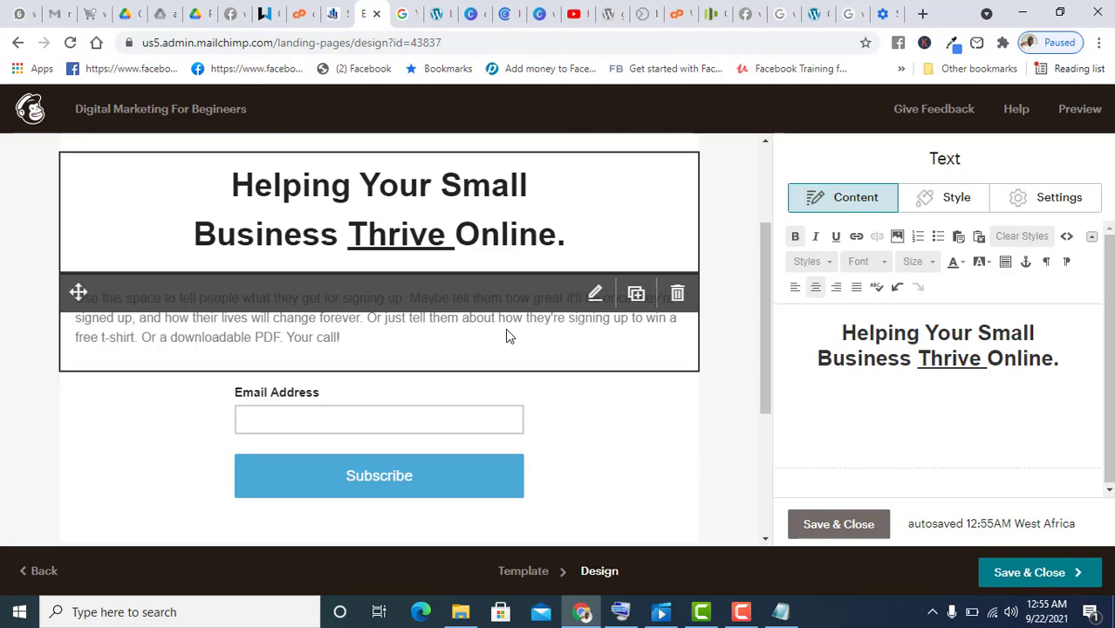
{"action": "left_click", "coordinate": [595, 295]}
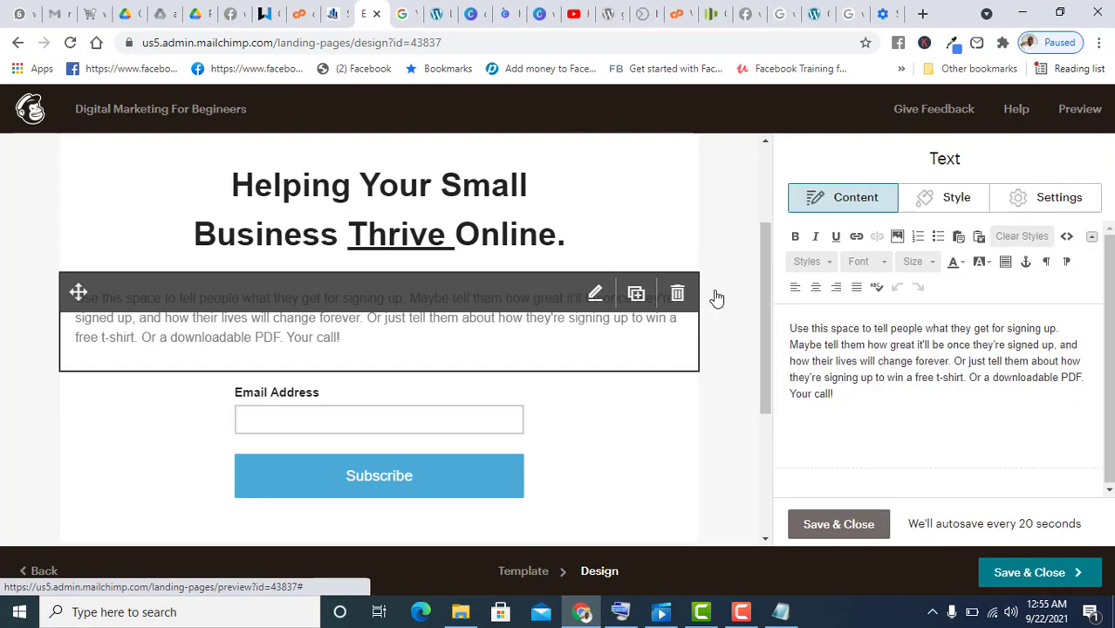
{"action": "left_click_drag", "start_coordinate": [846, 397], "coordinate": [786, 330]}
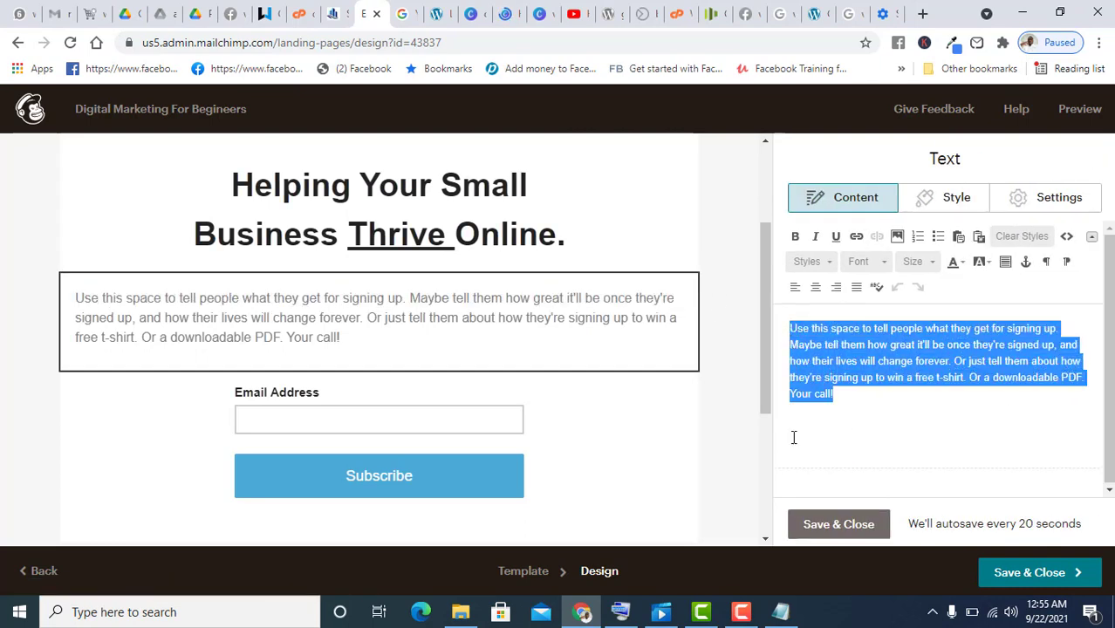
- Copy the text from "Are you ready to upskill" through "ACTIONABLE content" in the "Mailchimp content" Notepad file and return to the landing page editor
{"action": "left_click", "coordinate": [781, 611]}
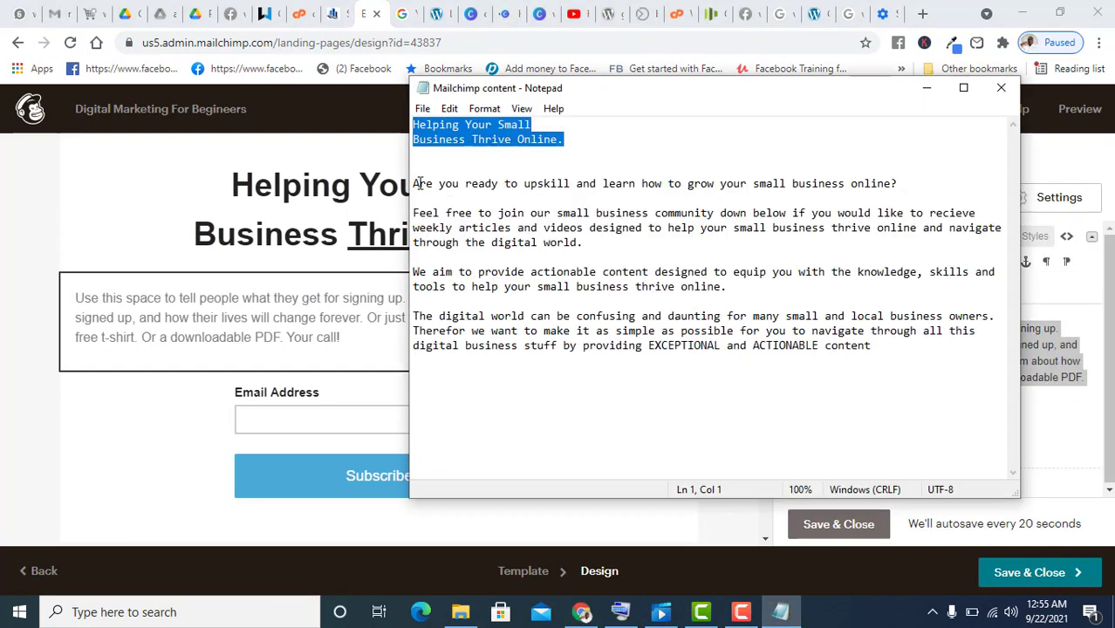
{"action": "left_click_drag", "start_coordinate": [415, 184], "coordinate": [880, 355]}
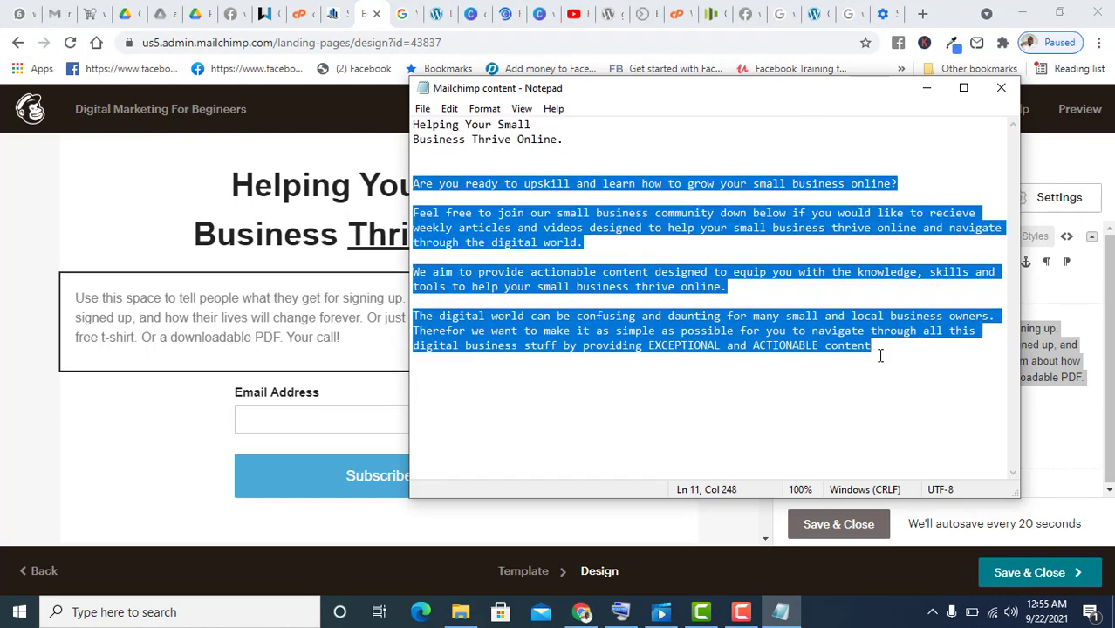
{"action": "right_click", "coordinate": [717, 272]}
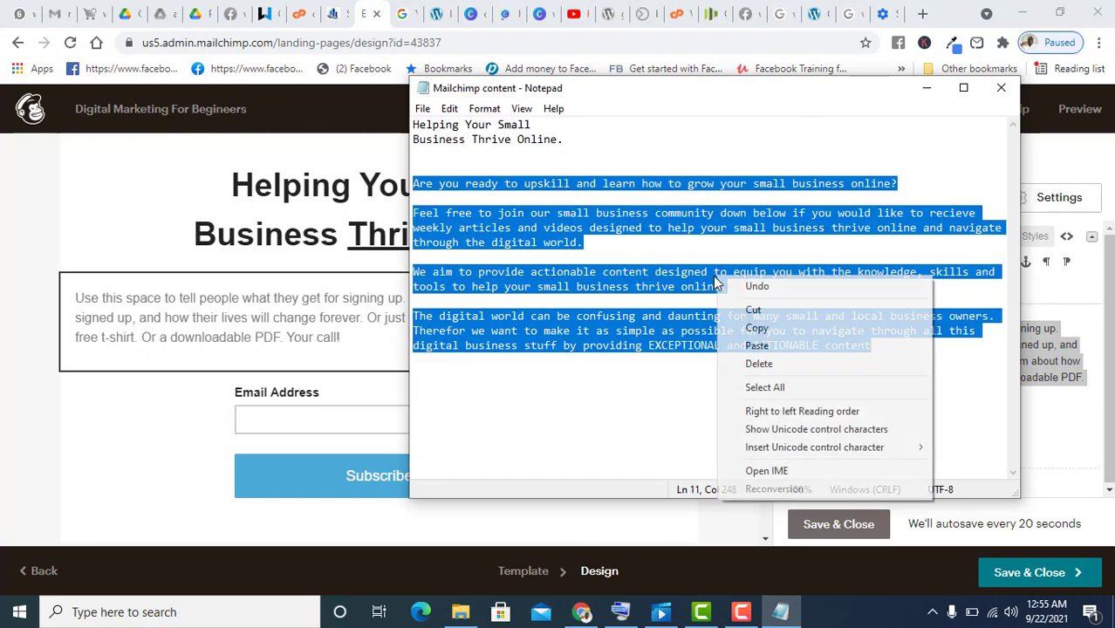
{"action": "left_click", "coordinate": [771, 326]}
{"action": "key", "text": "alt+Tab"}
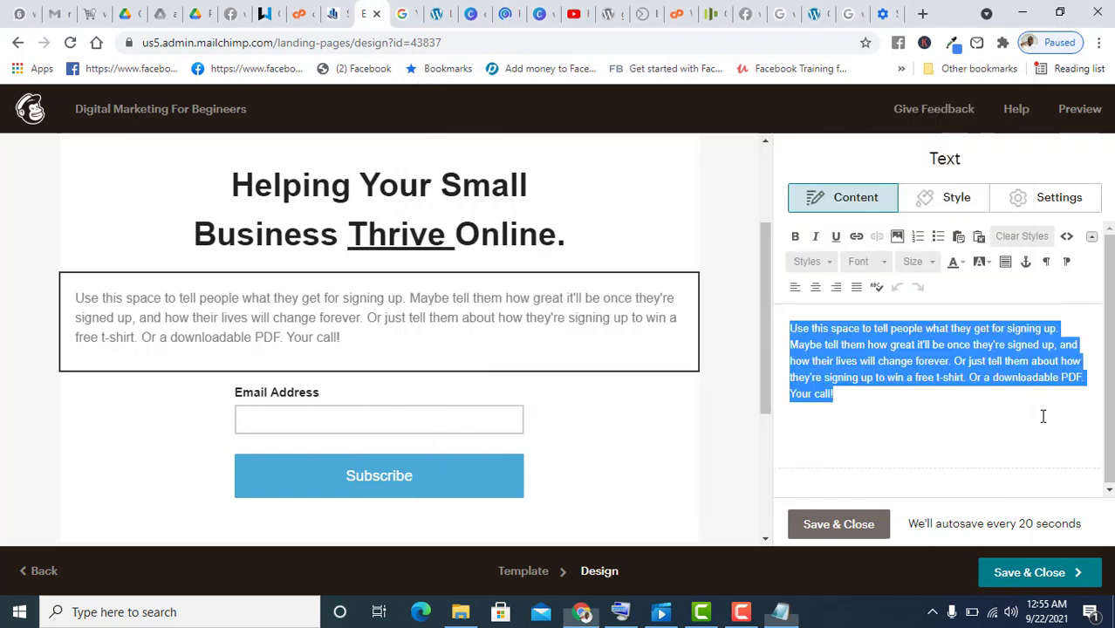
- Replace the description block's placeholder text with the copied paragraphs
{"action": "left_click", "coordinate": [904, 381]}
{"action": "key", "text": "ctrl+a"}
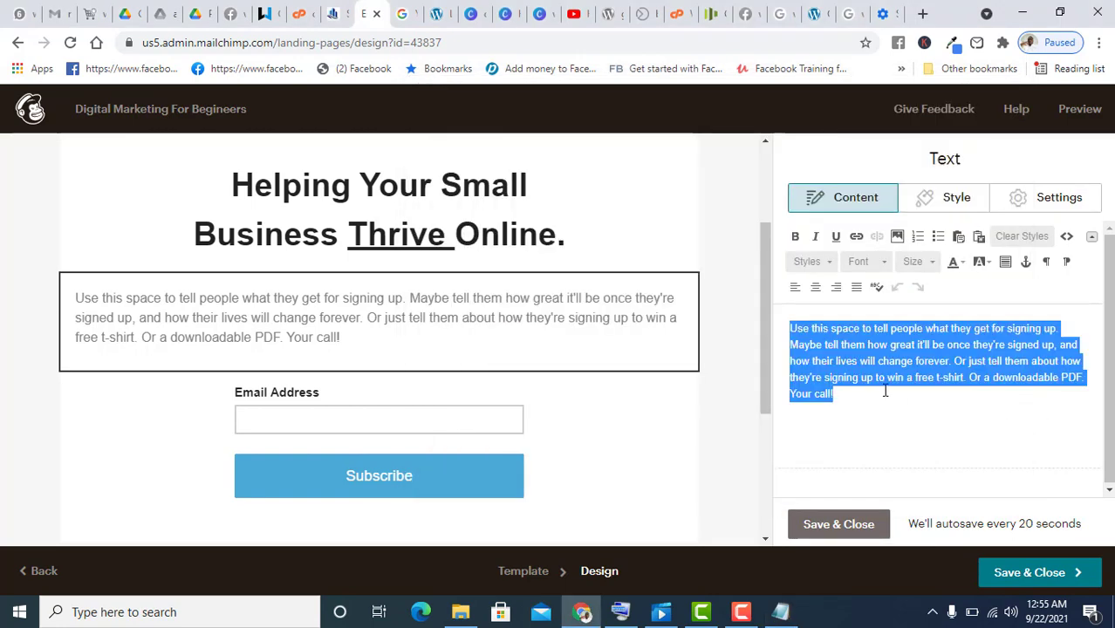
{"action": "right_click", "coordinate": [807, 329]}
{"action": "left_click", "coordinate": [767, 103]}
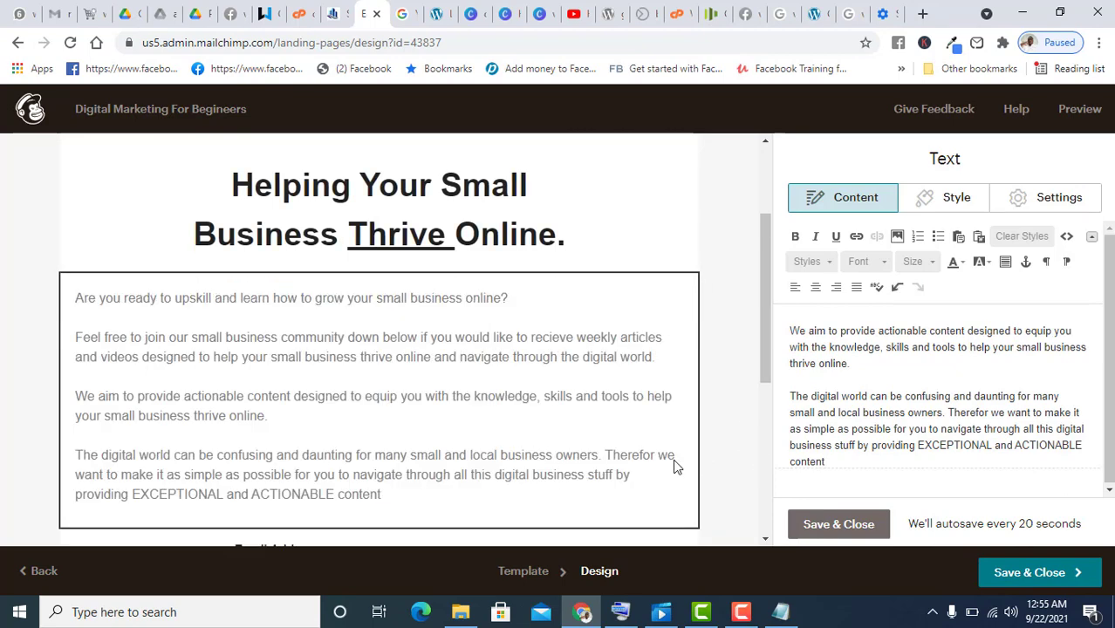
{"action": "scroll", "coordinate": [755, 377], "scroll_direction": "down", "scroll_amount": 3}
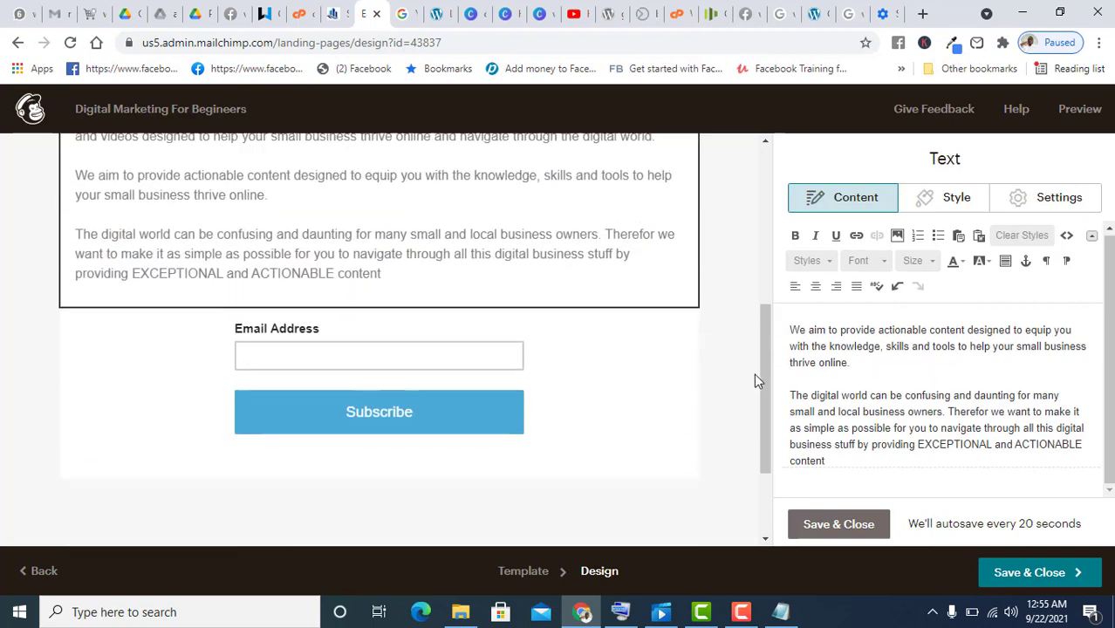
{"action": "scroll", "coordinate": [754, 372], "scroll_direction": "up", "scroll_amount": 3}
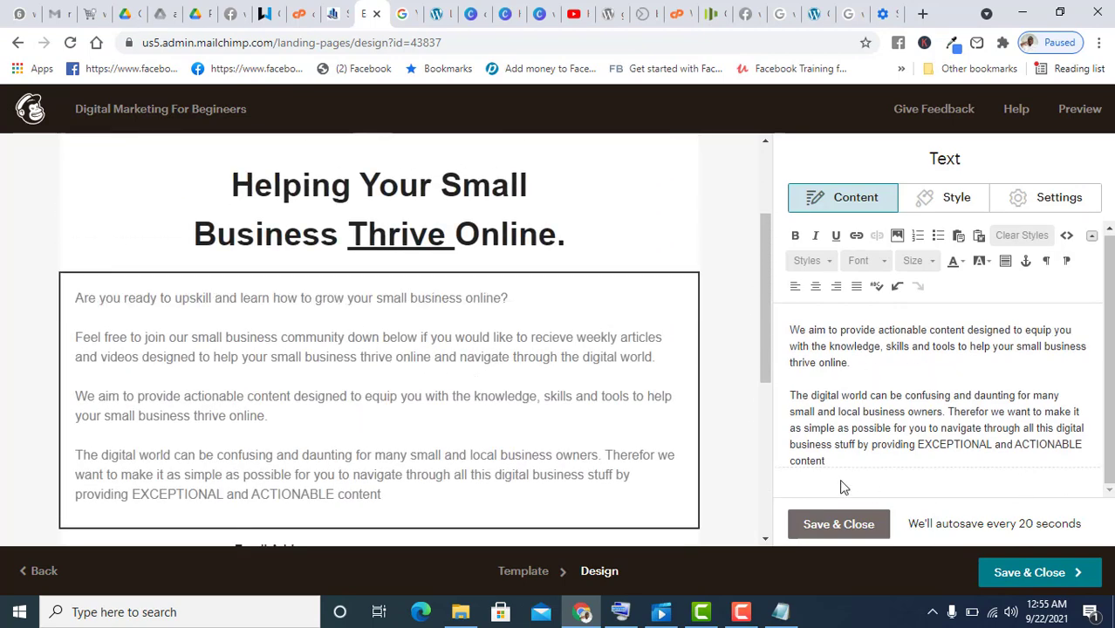
- Add a period after the final word "content" with the On-Screen Keyboard, and minimize the keyboard
{"action": "left_click", "coordinate": [620, 612]}
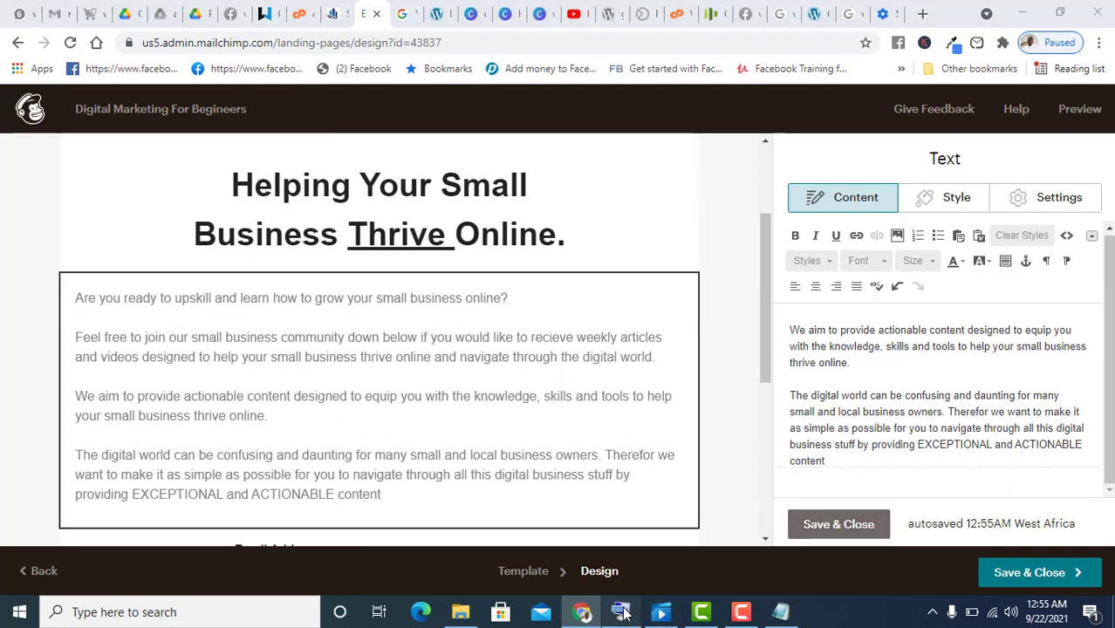
{"action": "left_click", "coordinate": [829, 460]}
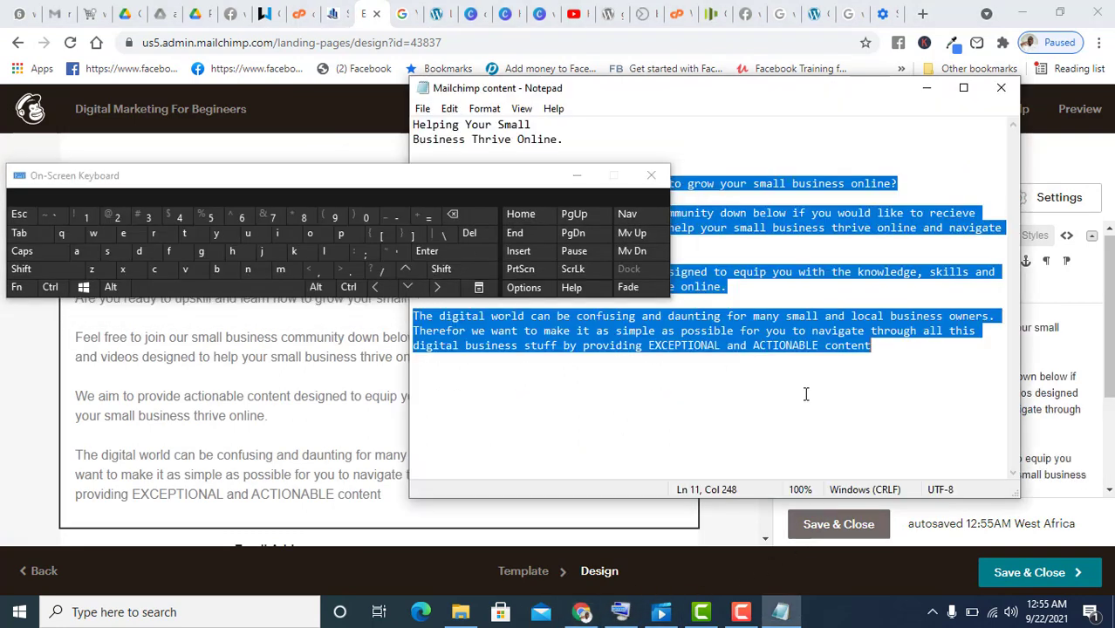
{"action": "left_click", "coordinate": [1079, 418]}
{"action": "scroll", "coordinate": [872, 450], "scroll_direction": "down", "scroll_amount": 3}
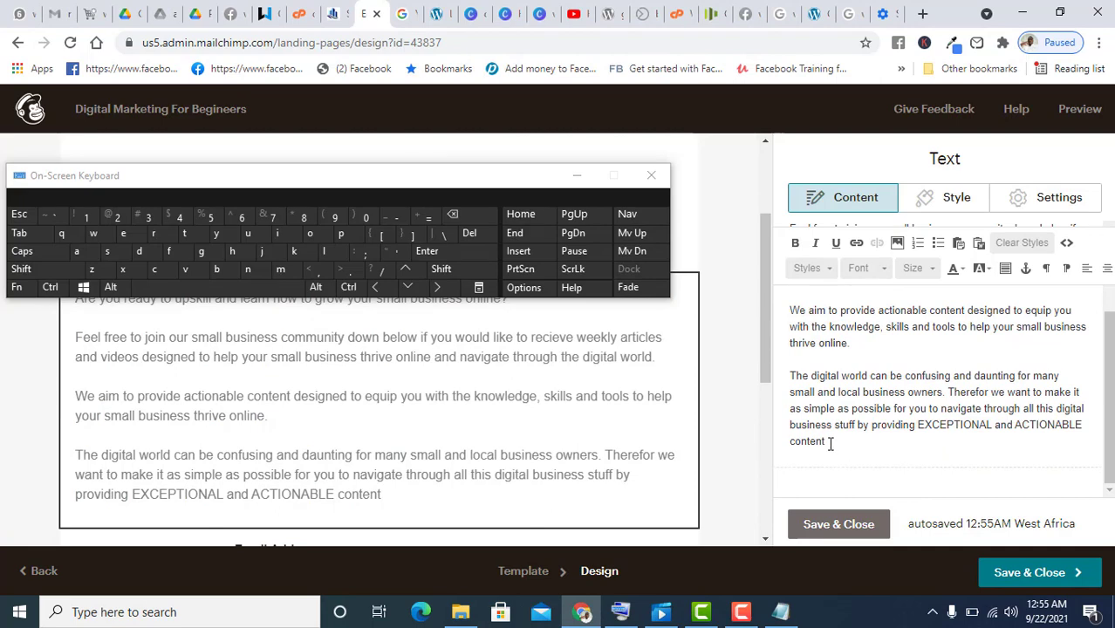
{"action": "left_click", "coordinate": [352, 269]}
{"action": "left_click", "coordinate": [576, 176]}
- Make the opening question "Are you ready to upskill and learn how to grow your small business online?" bold and underlined
{"action": "left_click_drag", "start_coordinate": [844, 445], "coordinate": [781, 279]}
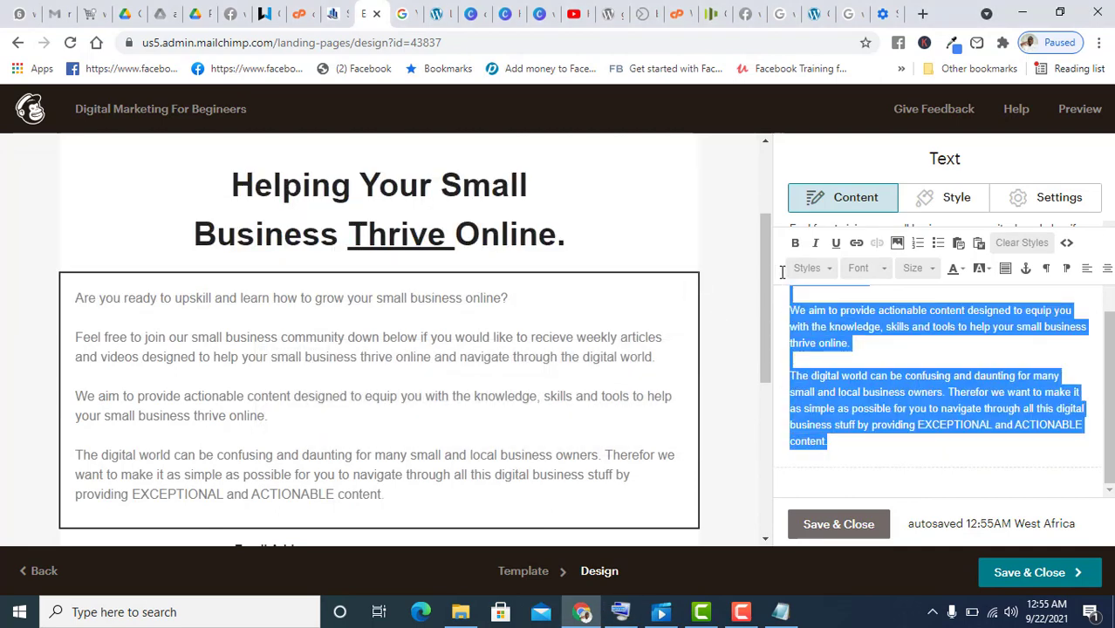
{"action": "scroll", "coordinate": [993, 415], "scroll_direction": "up", "scroll_amount": 3}
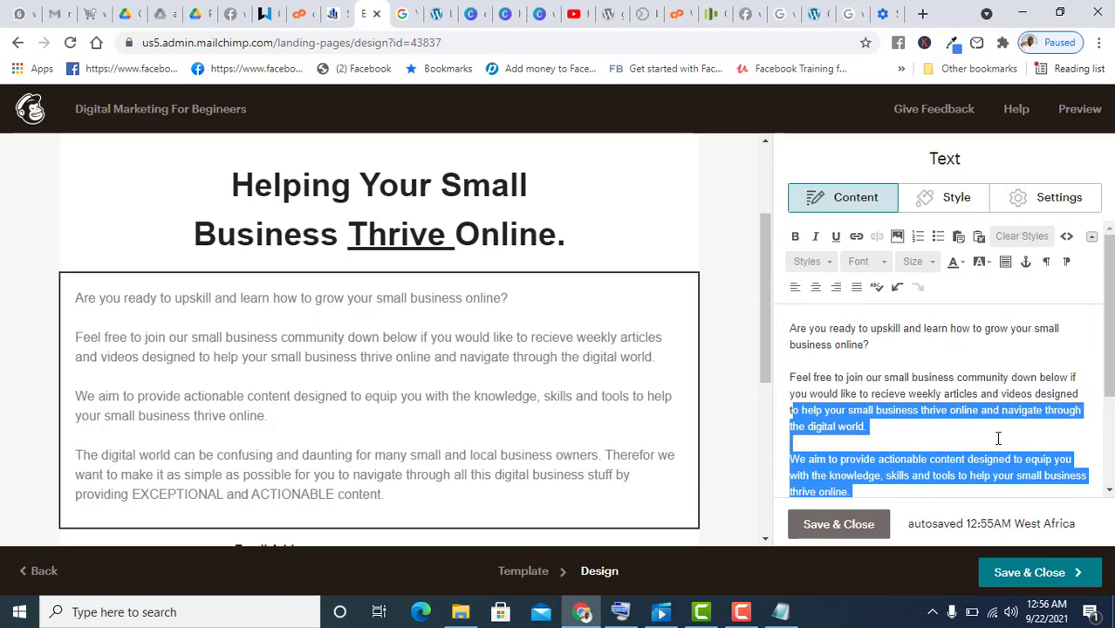
{"action": "triple_click", "coordinate": [792, 329]}
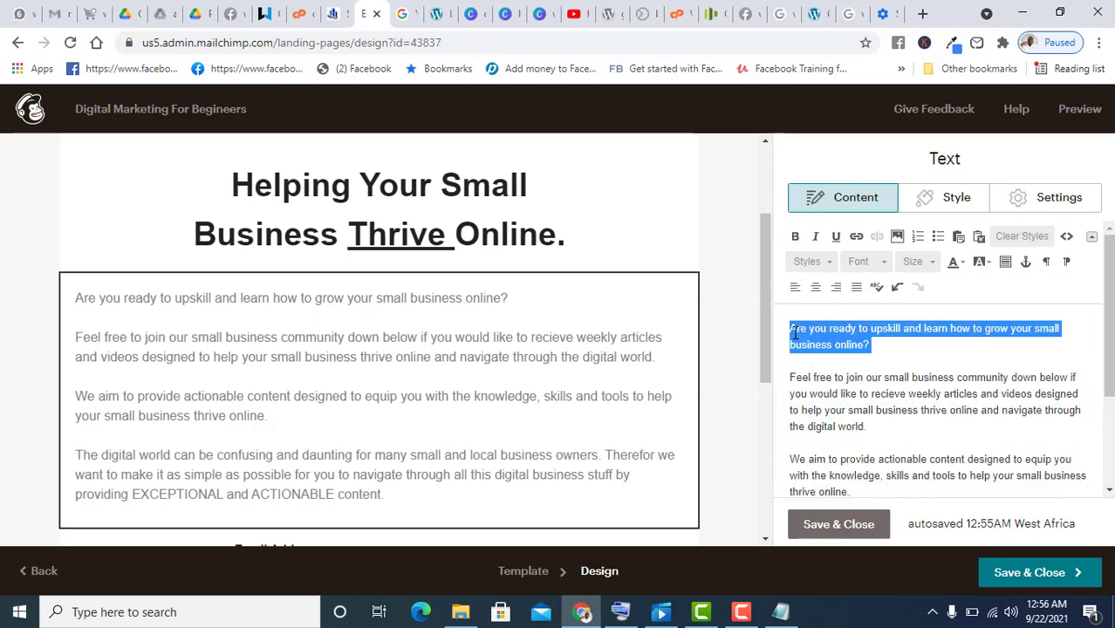
{"action": "triple_click", "coordinate": [790, 329]}
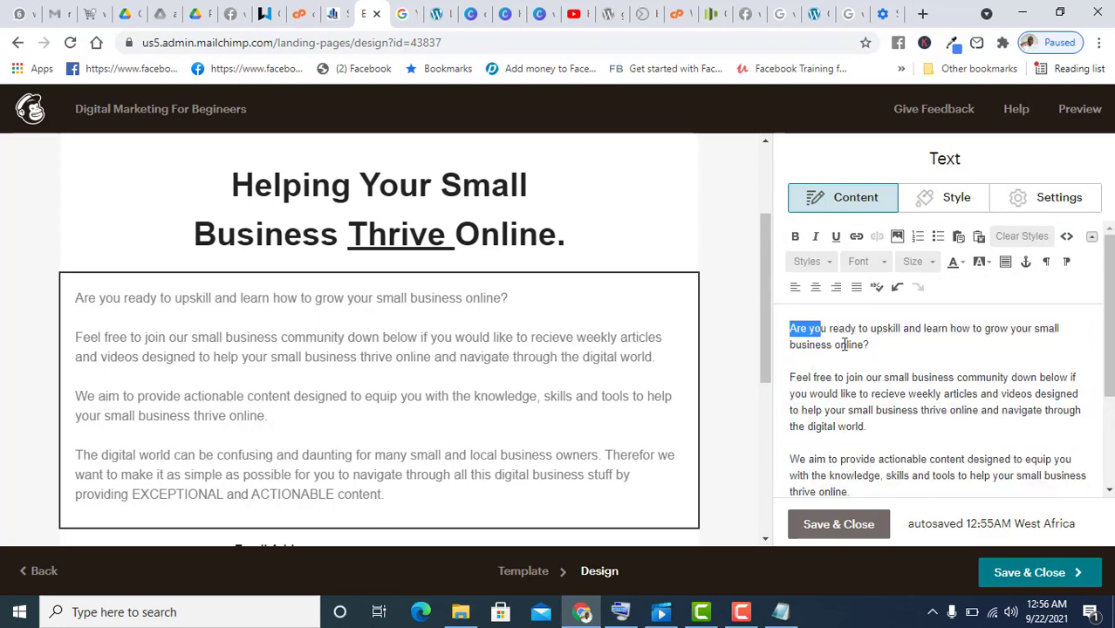
{"action": "left_click", "coordinate": [795, 236]}
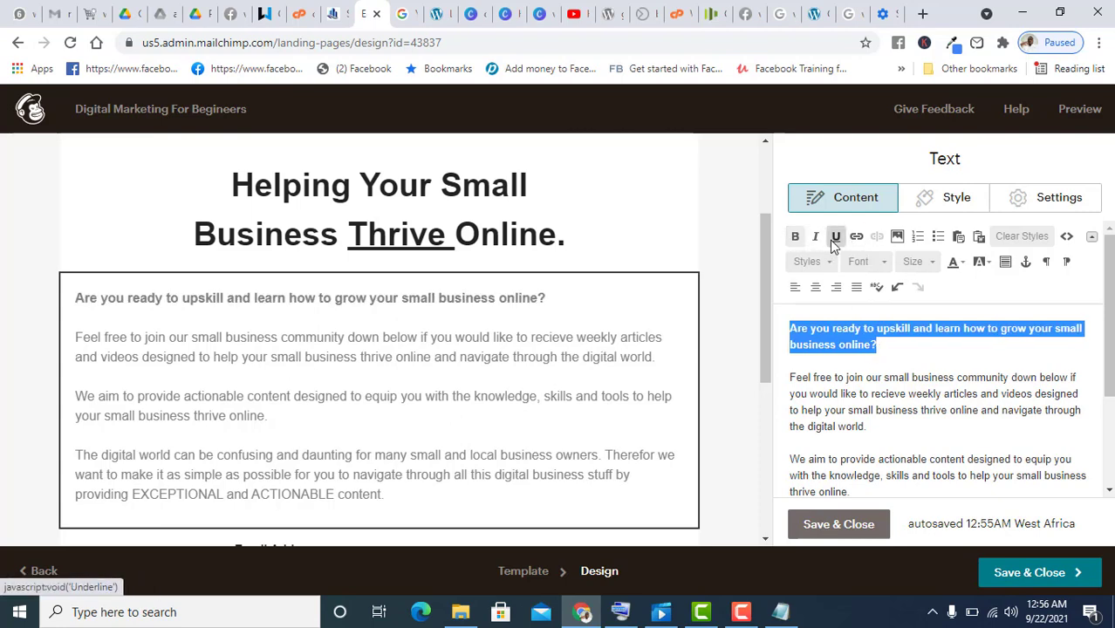
{"action": "left_click", "coordinate": [835, 238]}
{"action": "left_click", "coordinate": [943, 377]}
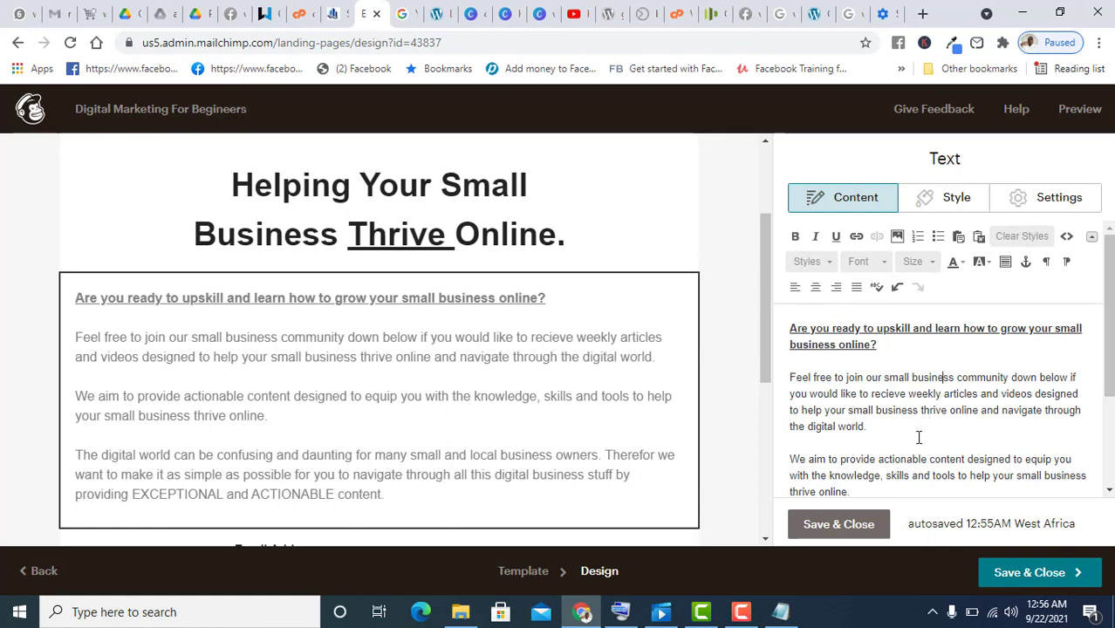
- Set the underlined opening question in the description block to font size 18 and center it
{"action": "scroll", "coordinate": [870, 427], "scroll_direction": "down", "scroll_amount": 3}
{"action": "scroll", "coordinate": [841, 356], "scroll_direction": "up", "scroll_amount": 3}
{"action": "left_click", "coordinate": [875, 345]}
{"action": "left_click_drag", "start_coordinate": [889, 347], "coordinate": [794, 315]}
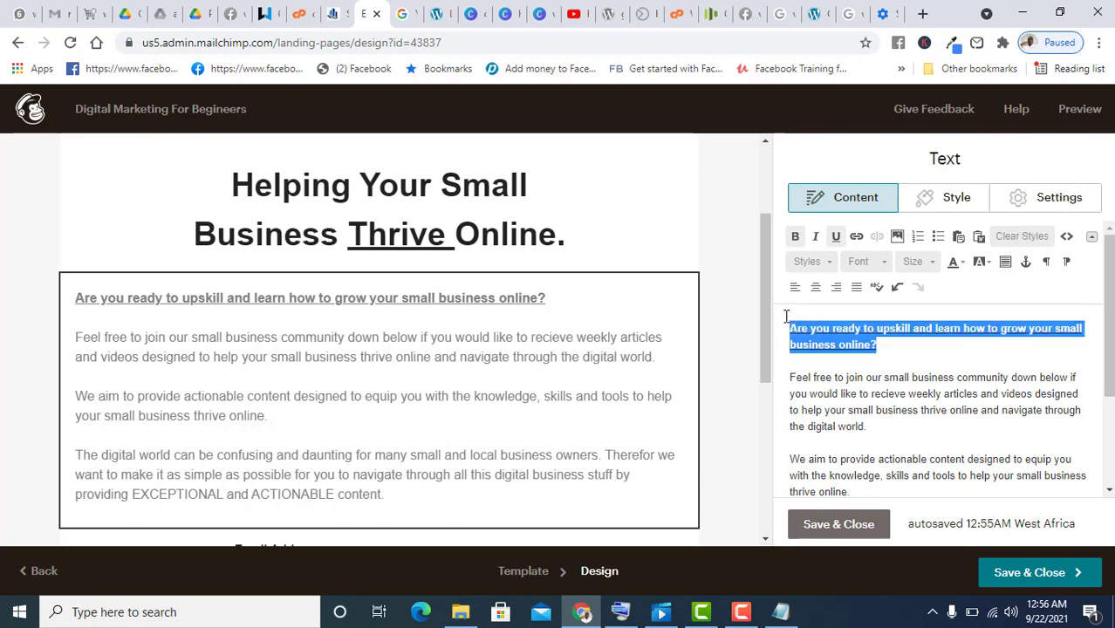
{"action": "left_click", "coordinate": [917, 364]}
{"action": "left_click_drag", "start_coordinate": [887, 347], "coordinate": [778, 324]}
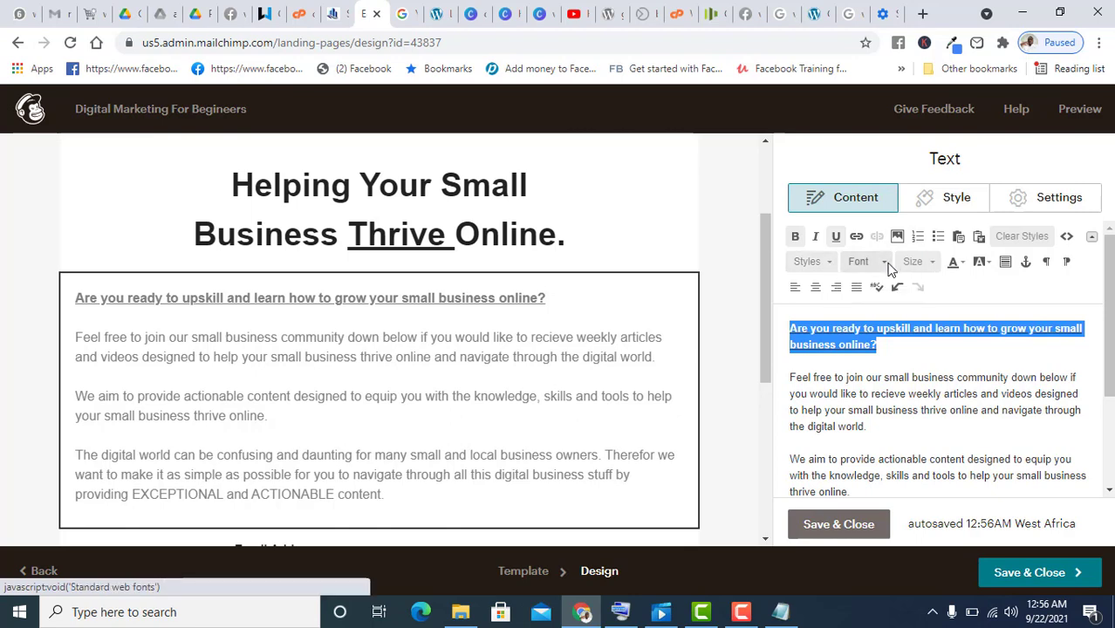
{"action": "left_click", "coordinate": [914, 262]}
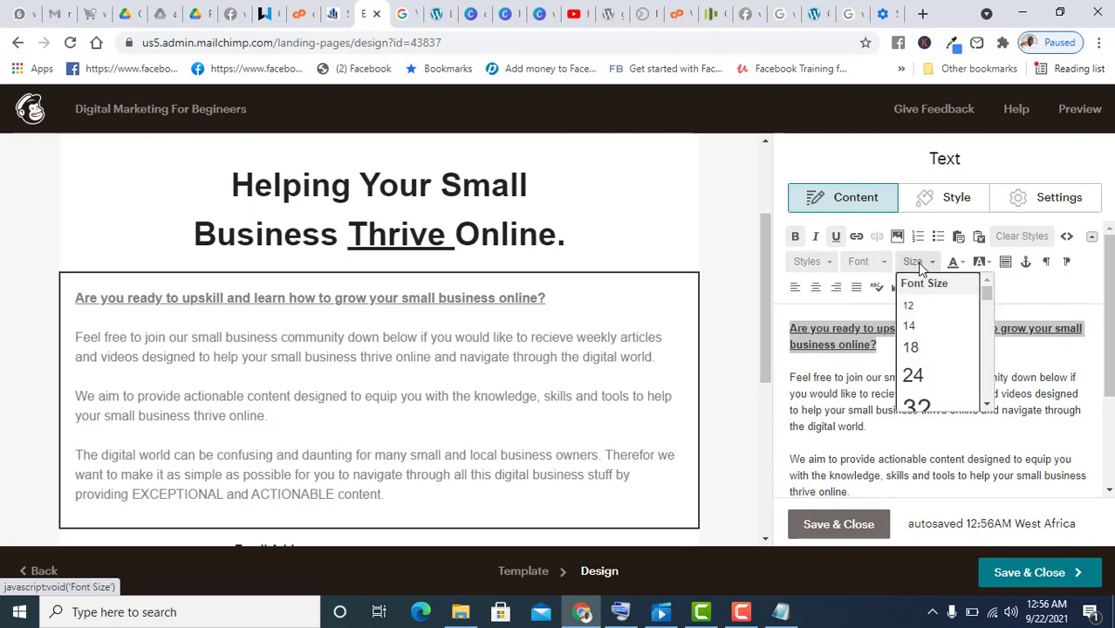
{"action": "left_click", "coordinate": [932, 352]}
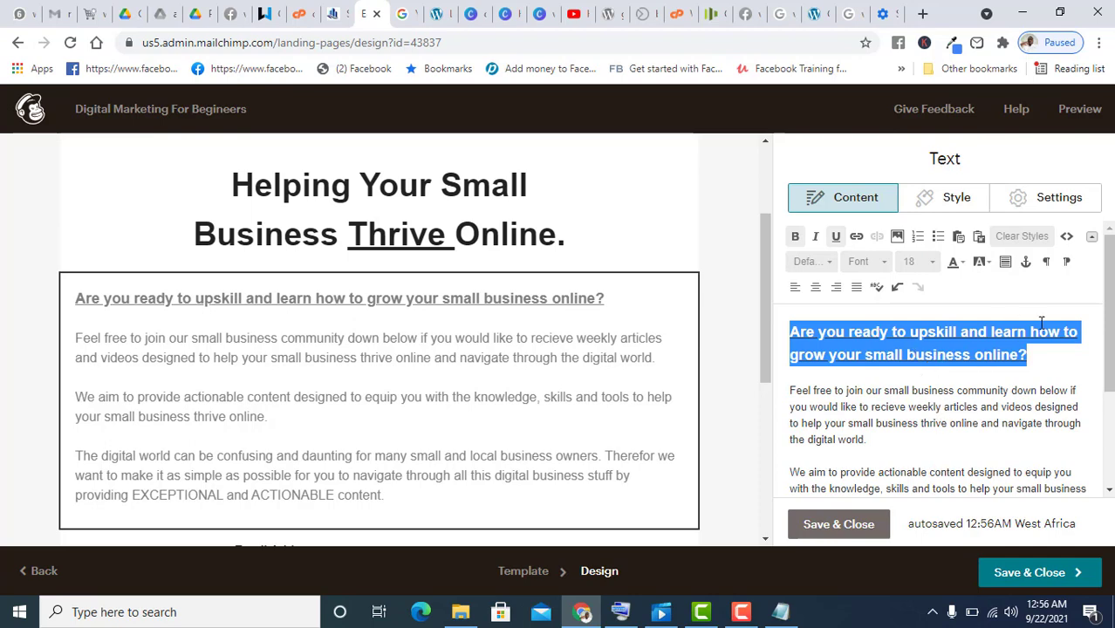
{"action": "left_click", "coordinate": [817, 288]}
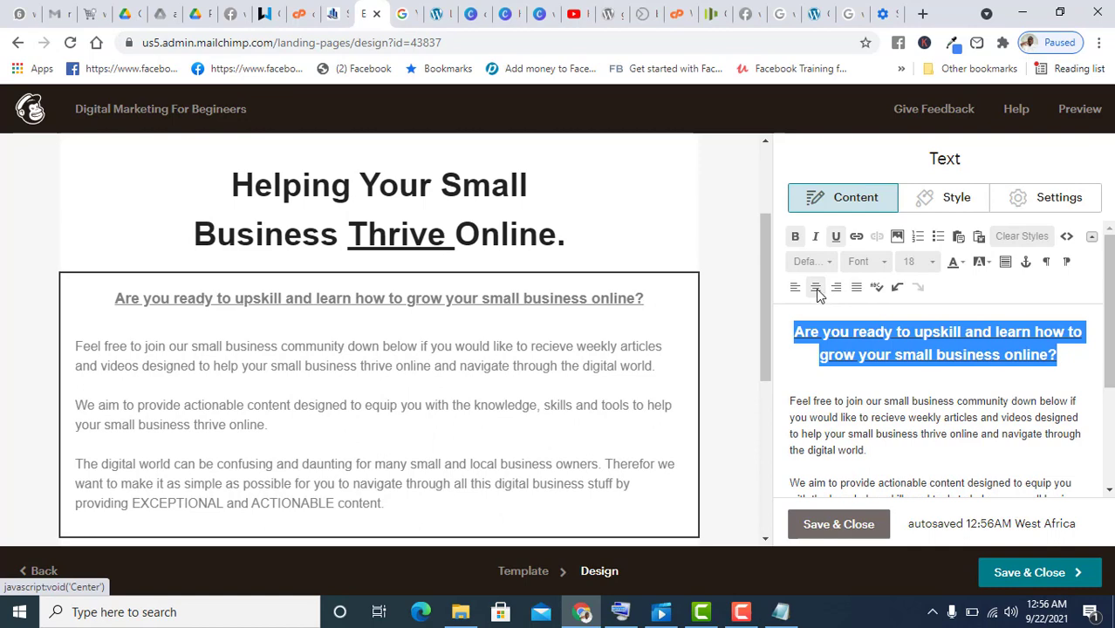
{"action": "left_click", "coordinate": [902, 384]}
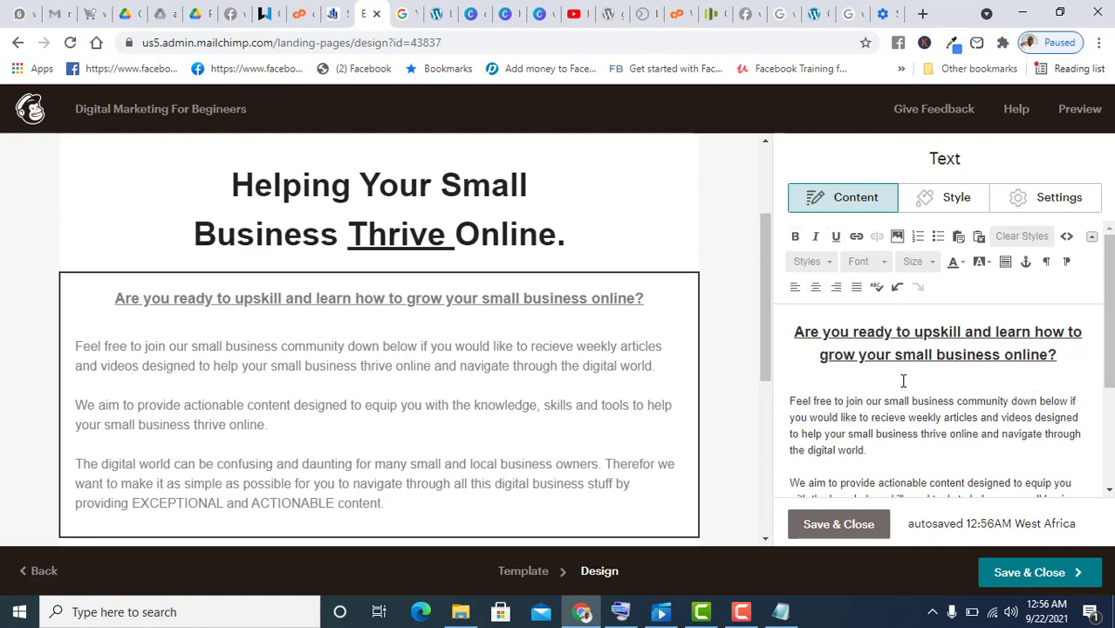
- Make the words "ACTIONABLE" and "EXCEPTIONAL" bold in the last paragraph of the description
{"action": "scroll", "coordinate": [903, 380], "scroll_direction": "down", "scroll_amount": 1}
{"action": "scroll", "coordinate": [905, 380], "scroll_direction": "down", "scroll_amount": 1}
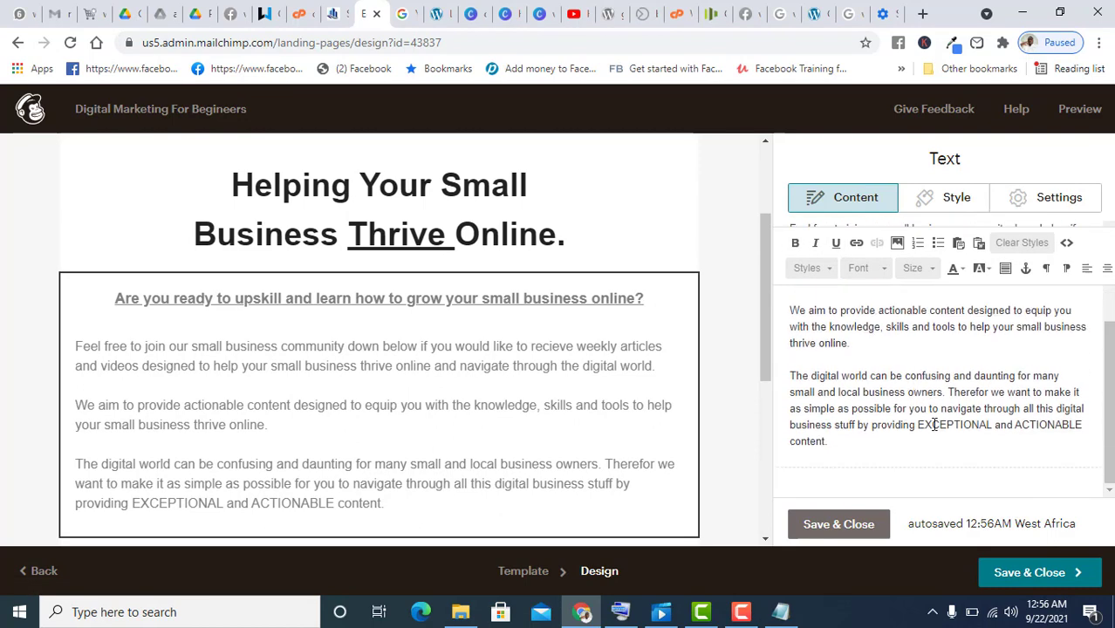
{"action": "left_click_drag", "start_coordinate": [951, 426], "coordinate": [1080, 427]}
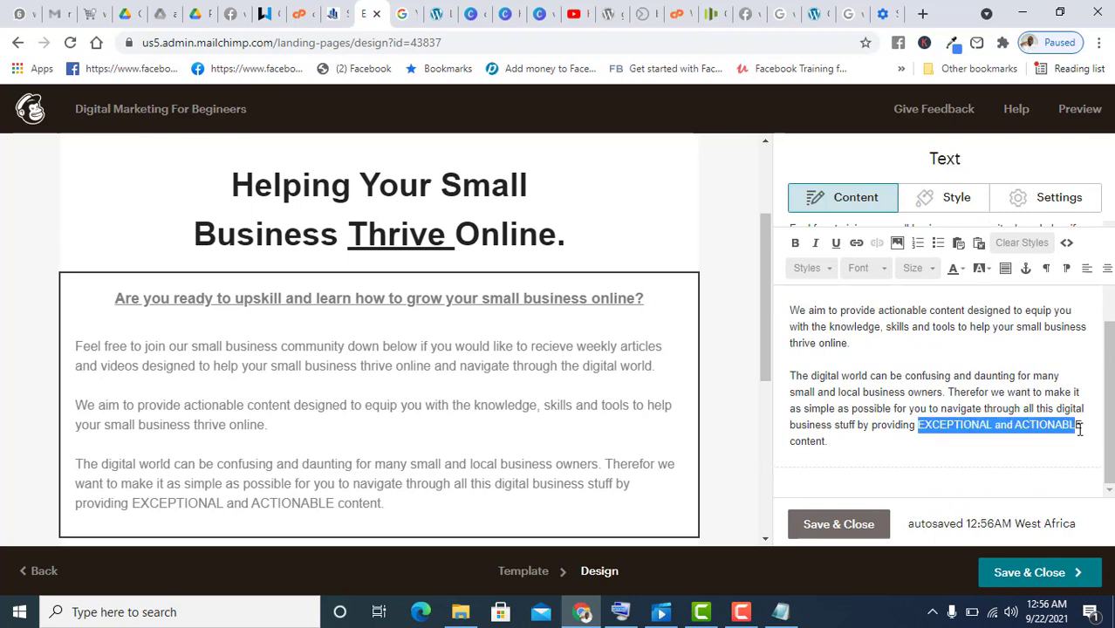
{"action": "left_click", "coordinate": [1085, 427]}
{"action": "double_click", "coordinate": [1039, 426]}
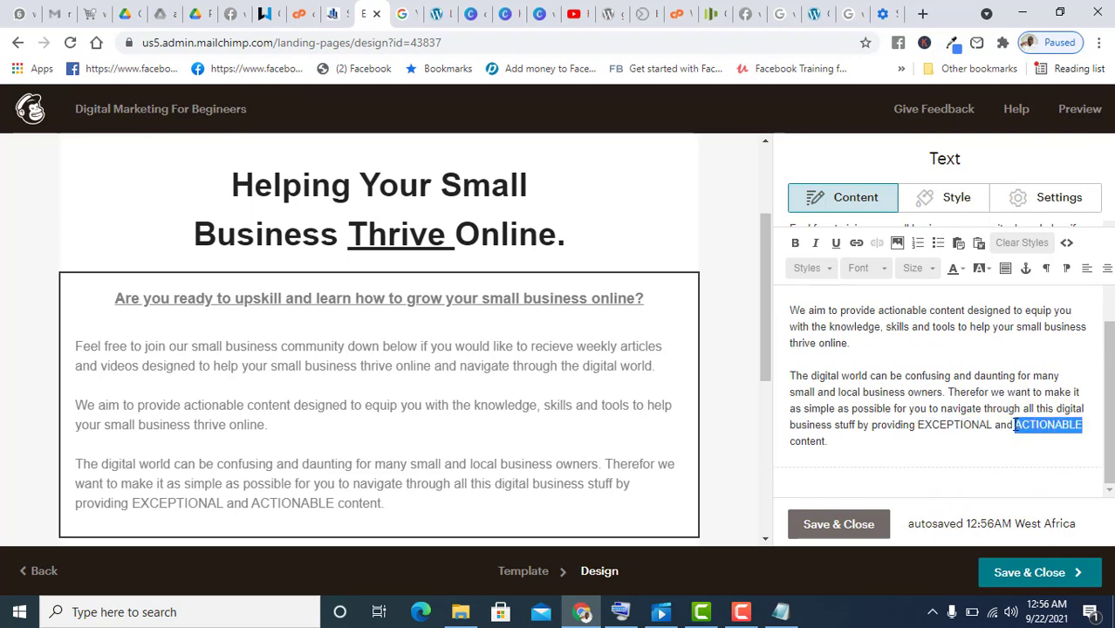
{"action": "left_click", "coordinate": [795, 242]}
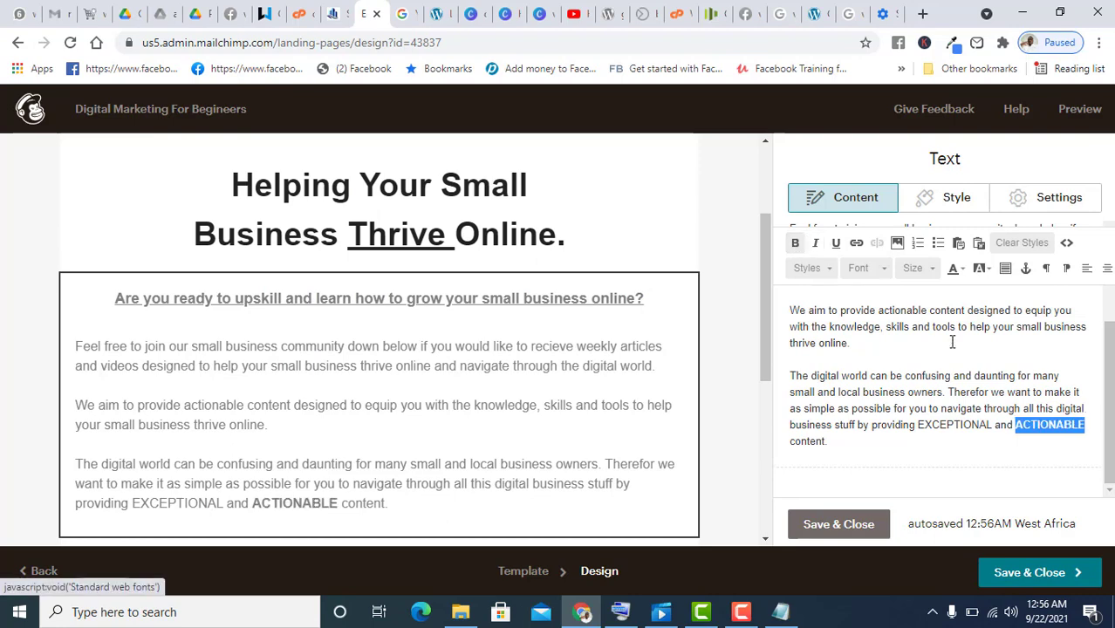
{"action": "left_click_drag", "start_coordinate": [990, 424], "coordinate": [915, 422]}
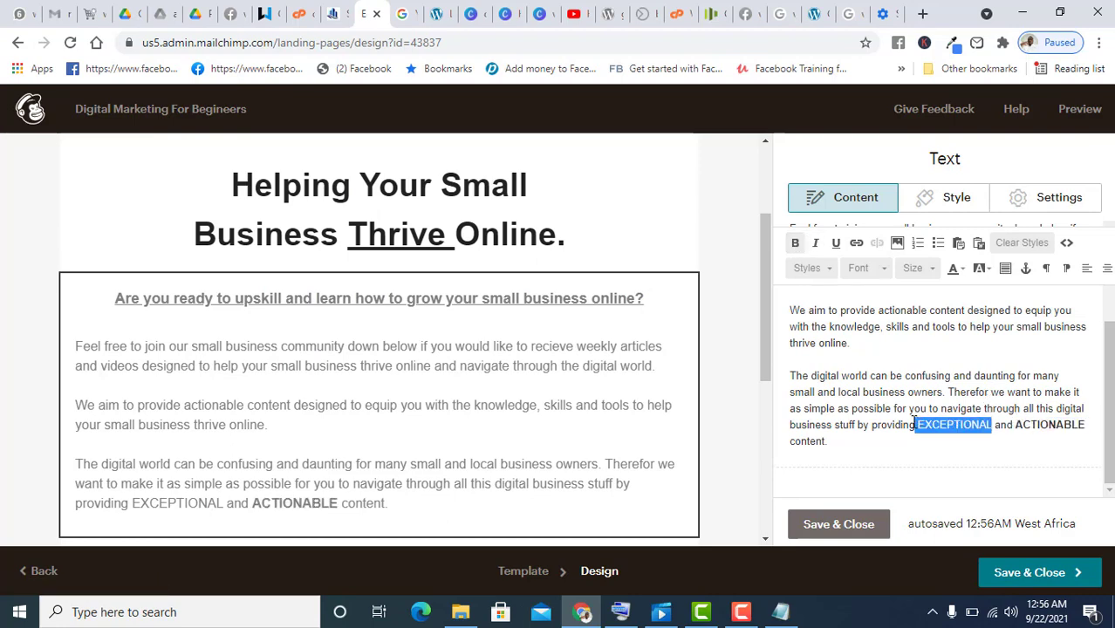
{"action": "left_click", "coordinate": [796, 244]}
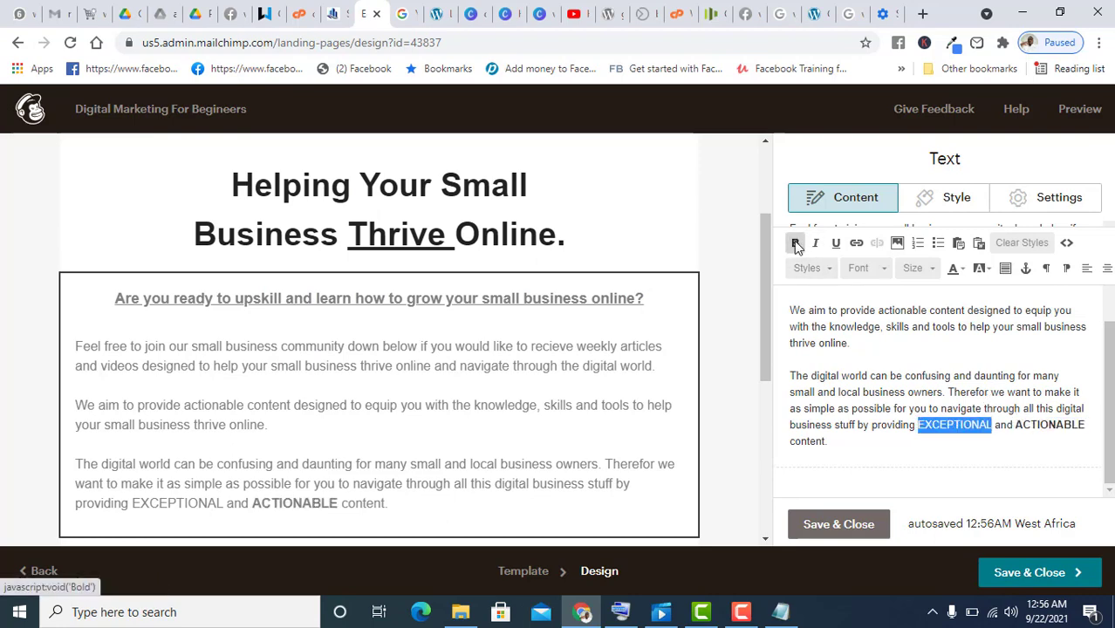
- Try to apply the Automatic text color to the three body paragraphs of the description
{"action": "scroll", "coordinate": [948, 370], "scroll_direction": "up", "scroll_amount": 1}
{"action": "scroll", "coordinate": [948, 370], "scroll_direction": "up", "scroll_amount": 1}
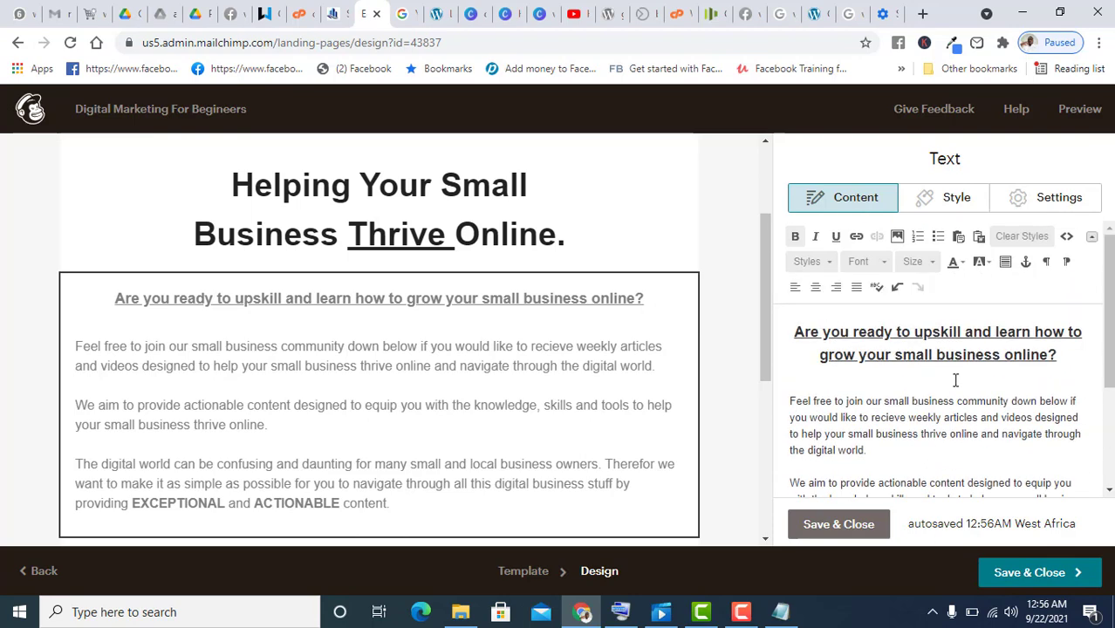
{"action": "scroll", "coordinate": [955, 380], "scroll_direction": "down", "scroll_amount": 2}
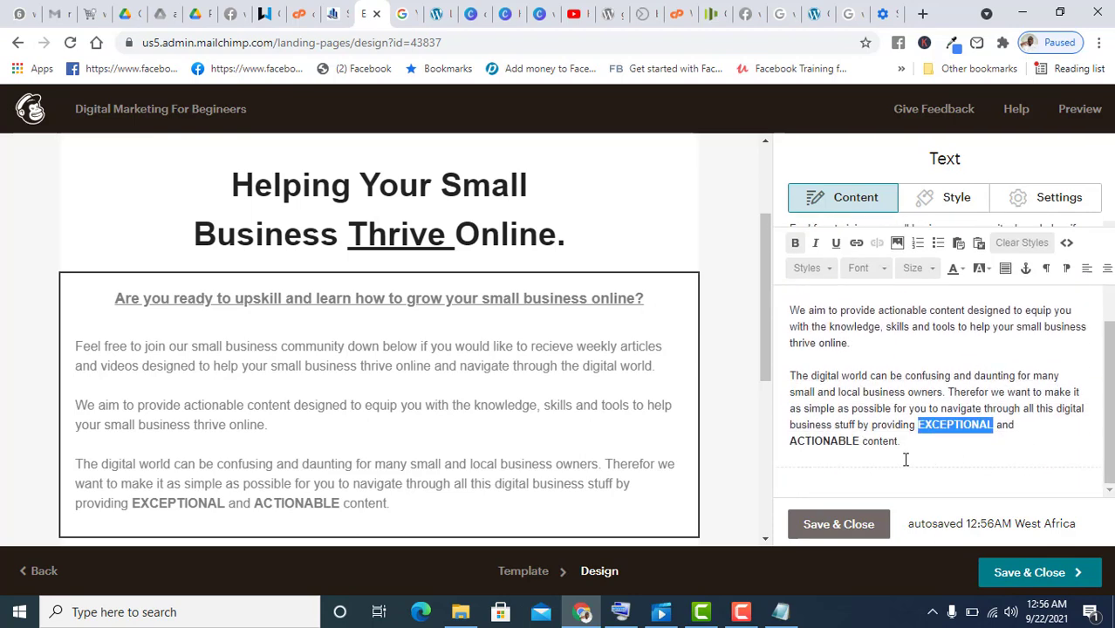
{"action": "left_click_drag", "start_coordinate": [906, 459], "coordinate": [795, 248]}
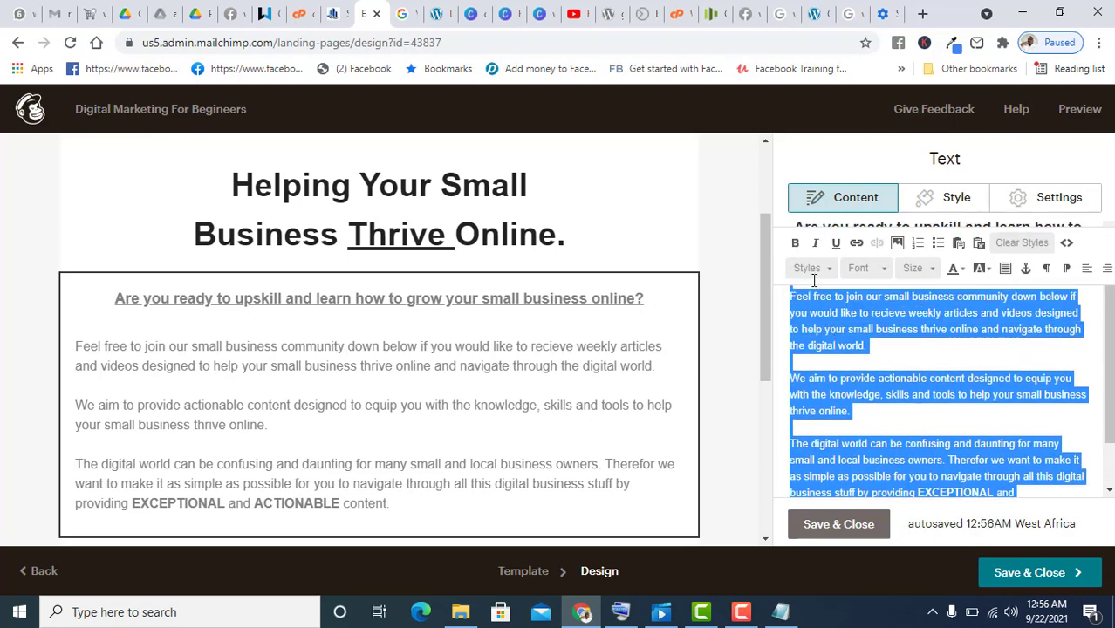
{"action": "left_click", "coordinate": [955, 269]}
{"action": "left_click", "coordinate": [956, 293]}
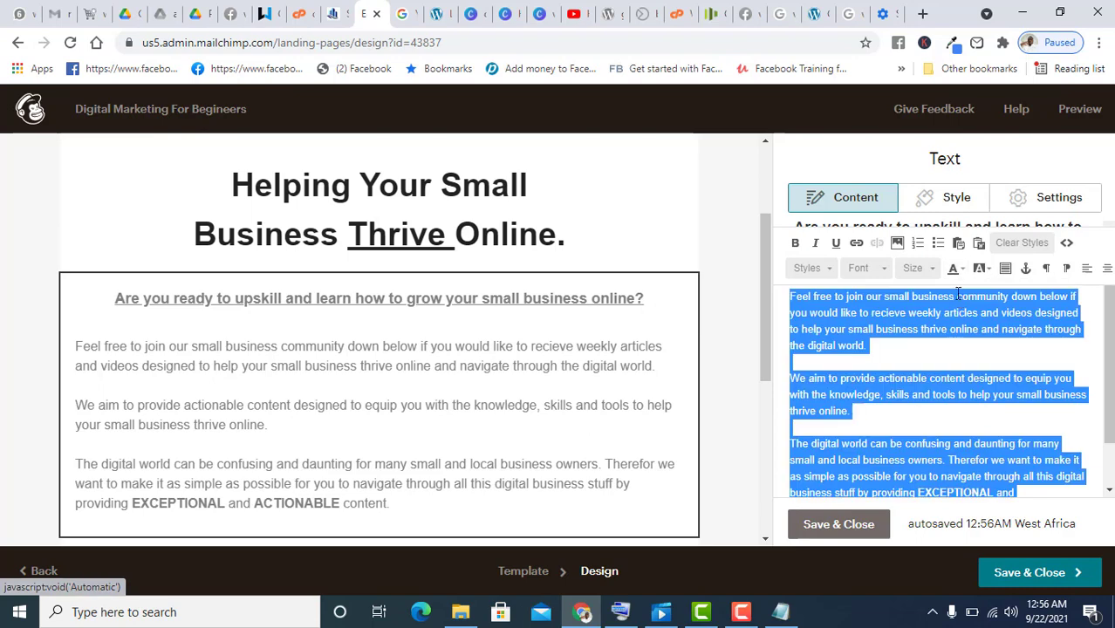
{"action": "left_click", "coordinate": [949, 365]}
{"action": "scroll", "coordinate": [951, 366], "scroll_direction": "up", "scroll_amount": 2}
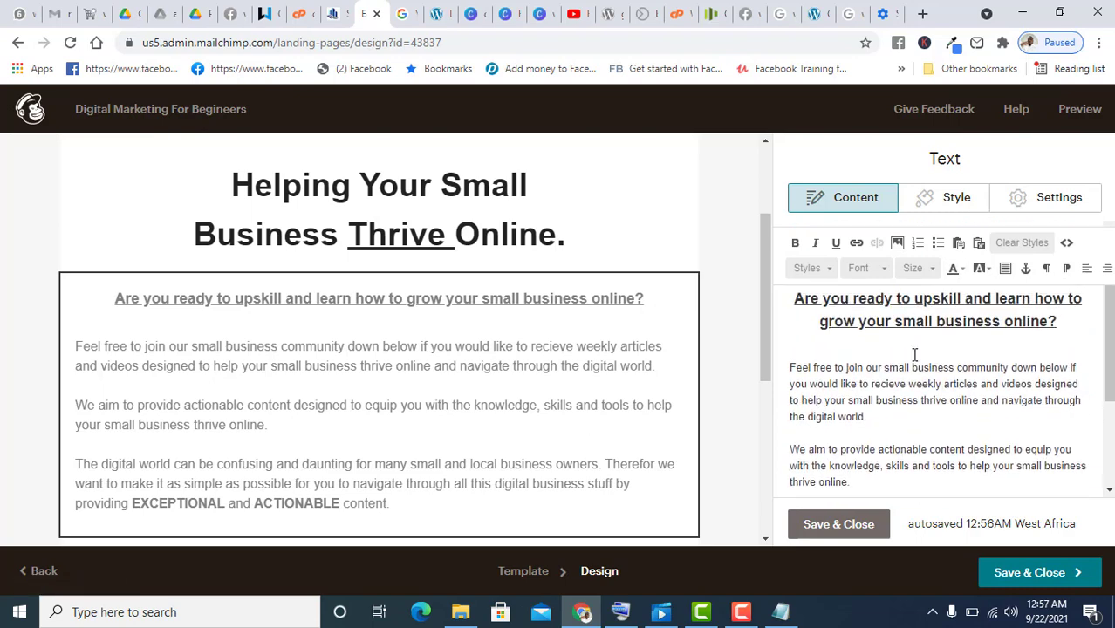
- Review the landing page layout from the logo and headline through the description to the email signup form
{"action": "scroll", "coordinate": [873, 388], "scroll_direction": "down", "scroll_amount": 2}
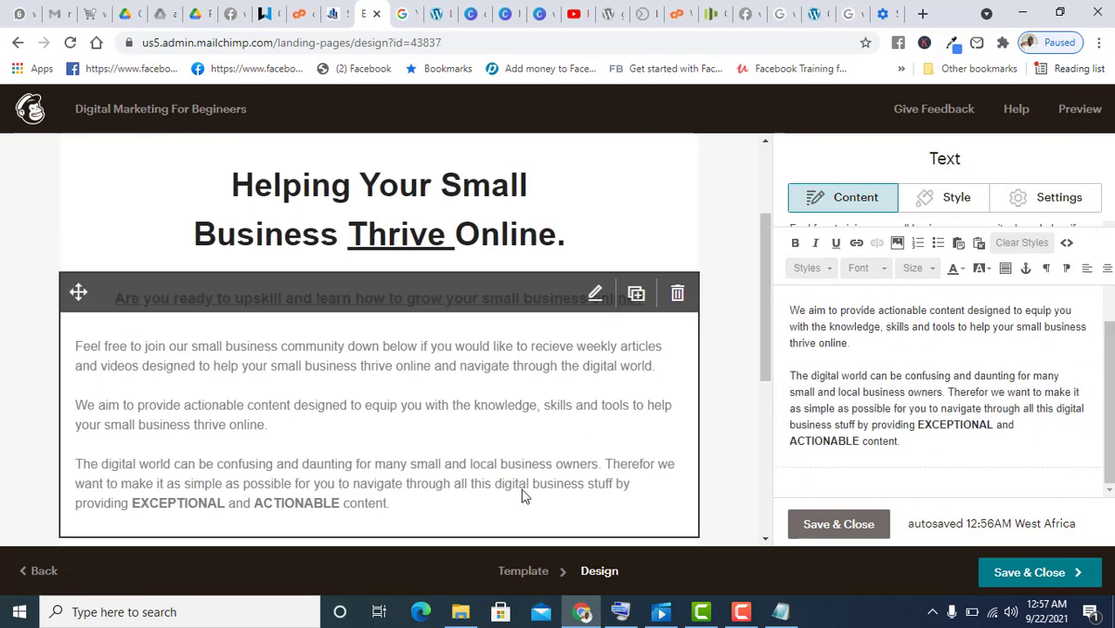
{"action": "scroll", "coordinate": [523, 488], "scroll_direction": "down", "scroll_amount": 4}
{"action": "scroll", "coordinate": [656, 415], "scroll_direction": "up", "scroll_amount": 3}
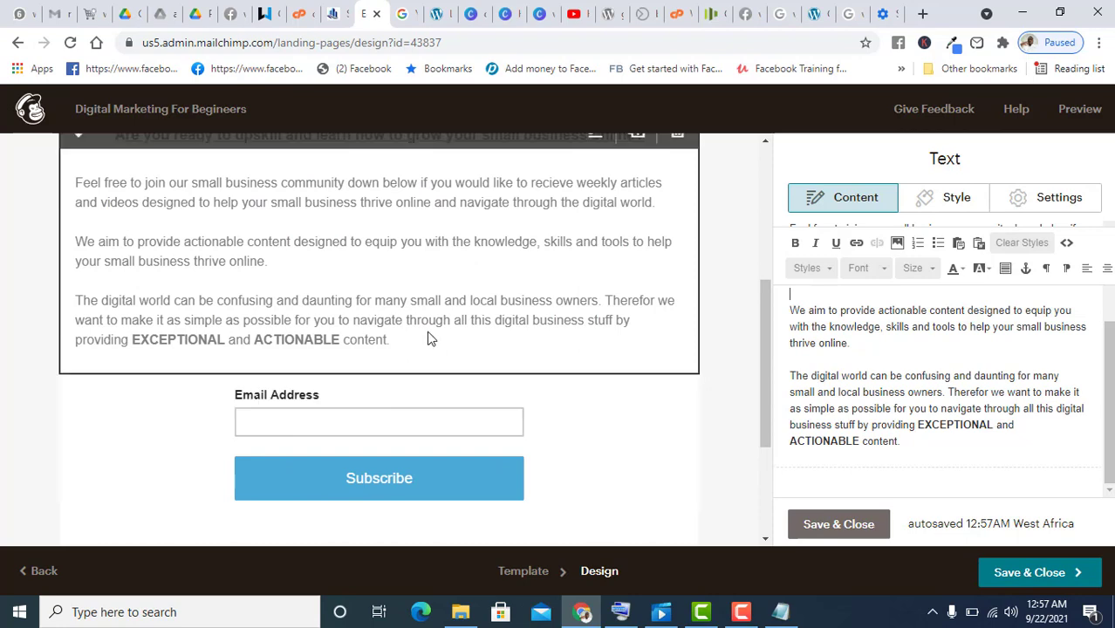
{"action": "scroll", "coordinate": [431, 336], "scroll_direction": "up", "scroll_amount": 2}
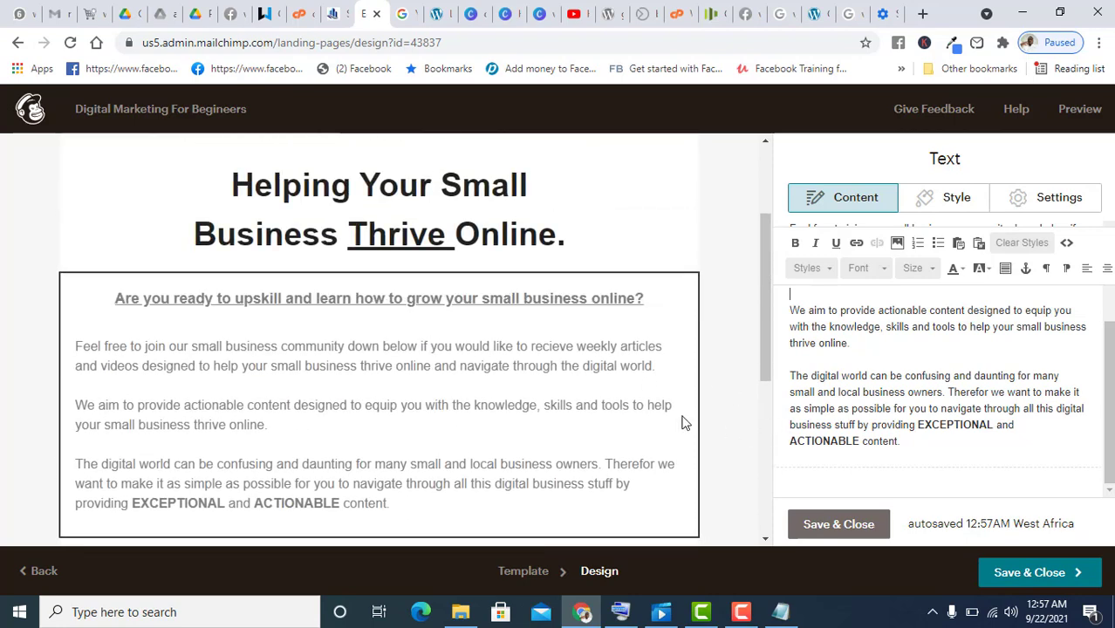
{"action": "scroll", "coordinate": [596, 409], "scroll_direction": "down", "scroll_amount": 2}
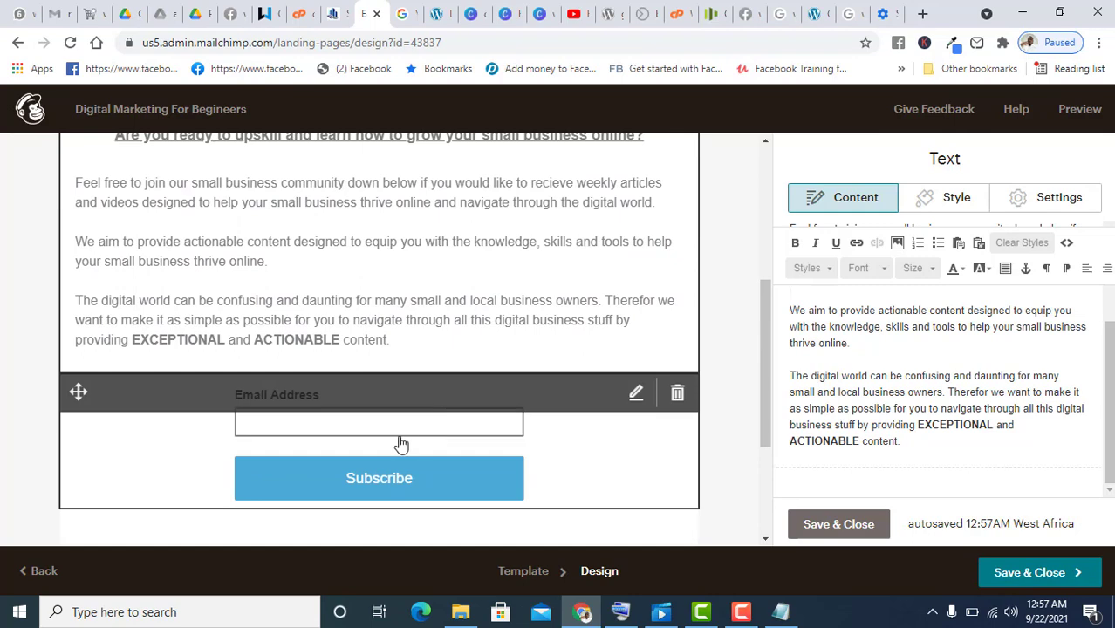
{"action": "left_click", "coordinate": [740, 608]}
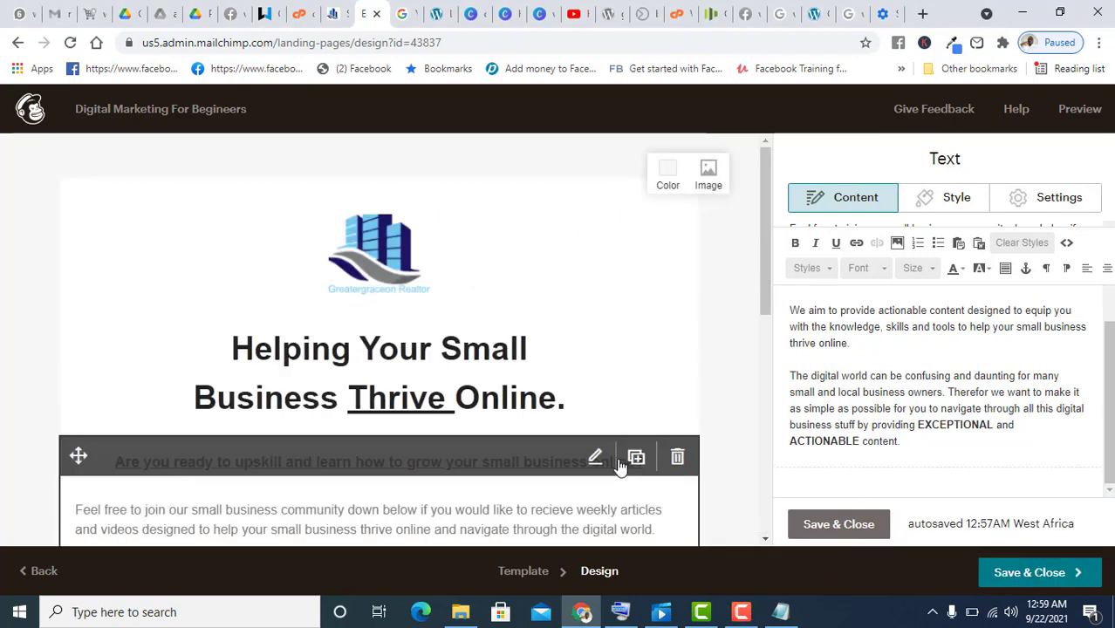
{"action": "scroll", "coordinate": [619, 467], "scroll_direction": "down", "scroll_amount": 2}
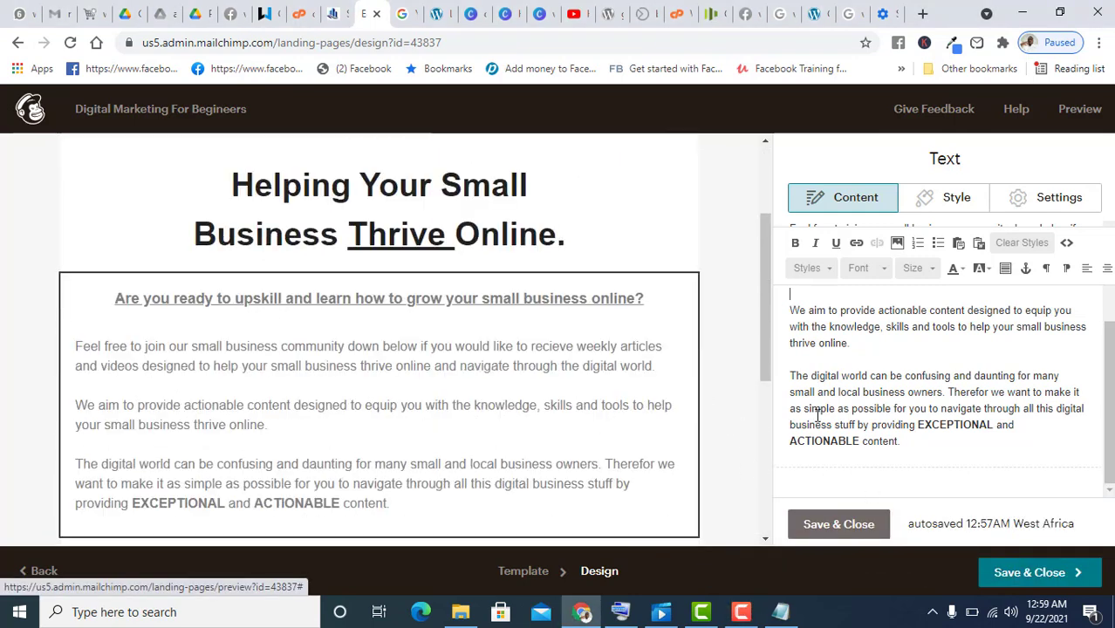
{"action": "scroll", "coordinate": [611, 393], "scroll_direction": "down", "scroll_amount": 3}
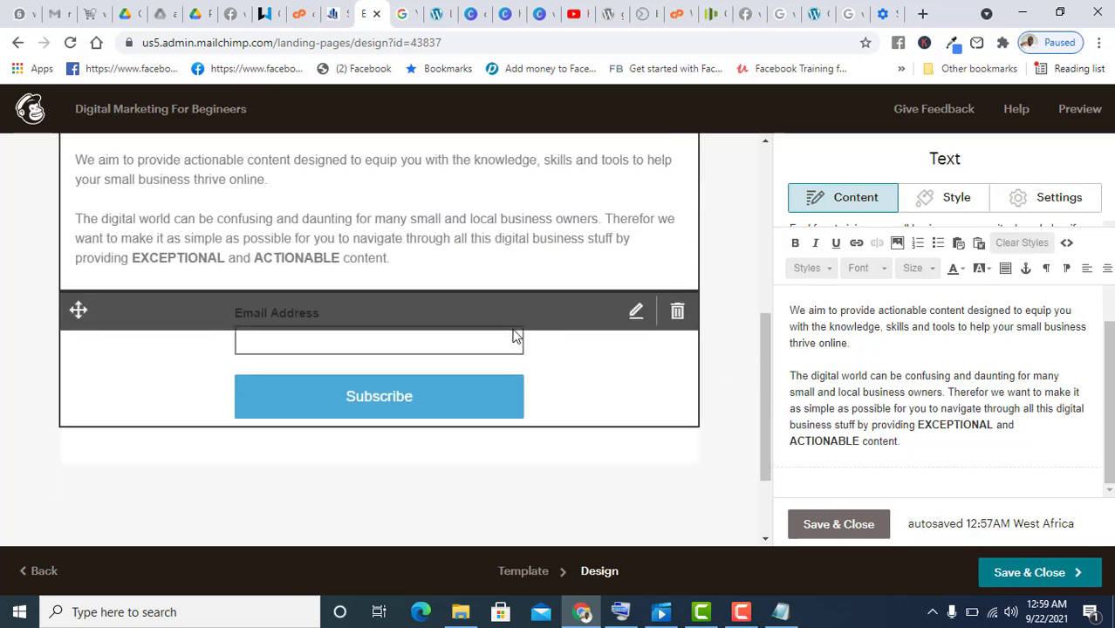
{"action": "scroll", "coordinate": [516, 331], "scroll_direction": "up", "scroll_amount": 4}
{"action": "scroll", "coordinate": [506, 366], "scroll_direction": "down", "scroll_amount": 1}
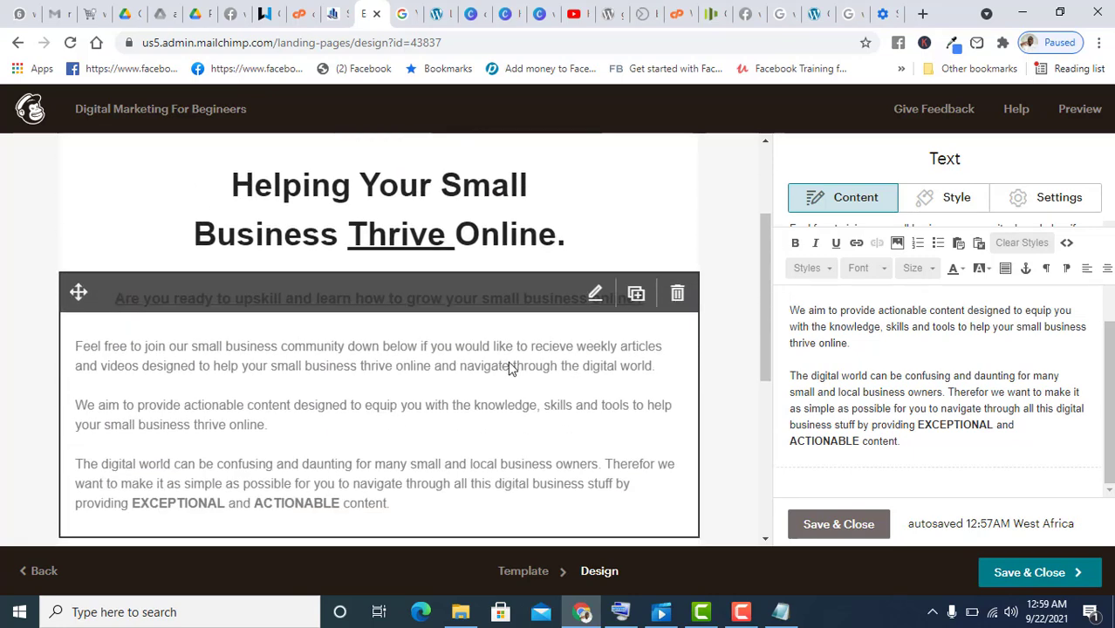
{"action": "scroll", "coordinate": [511, 360], "scroll_direction": "up", "scroll_amount": 3}
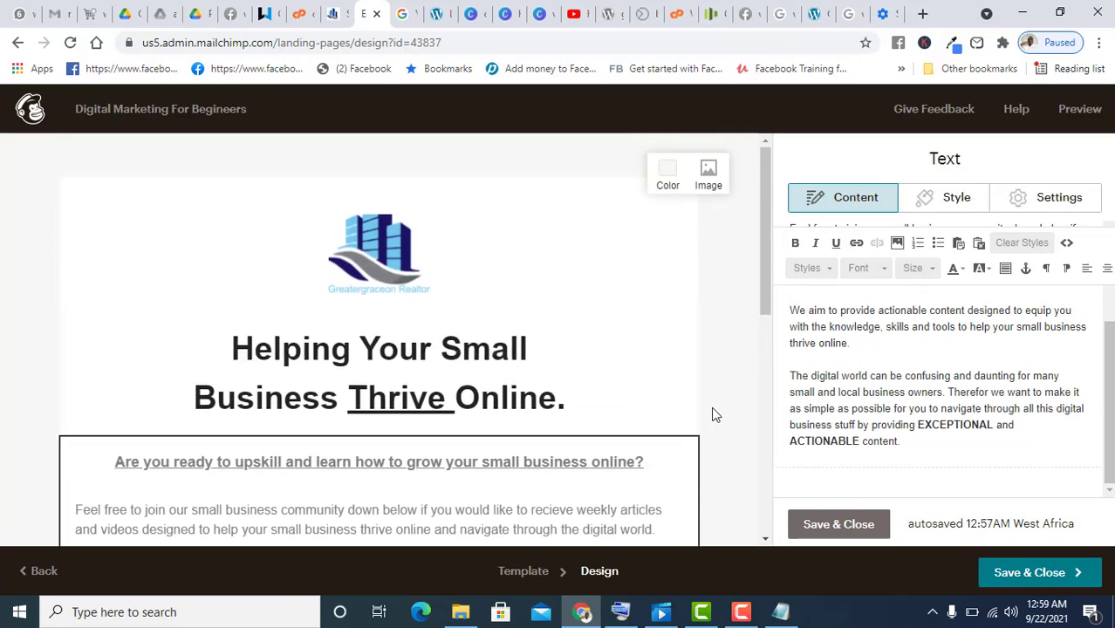
{"action": "scroll", "coordinate": [712, 397], "scroll_direction": "down", "scroll_amount": 2}
{"action": "scroll", "coordinate": [655, 332], "scroll_direction": "up", "scroll_amount": 2}
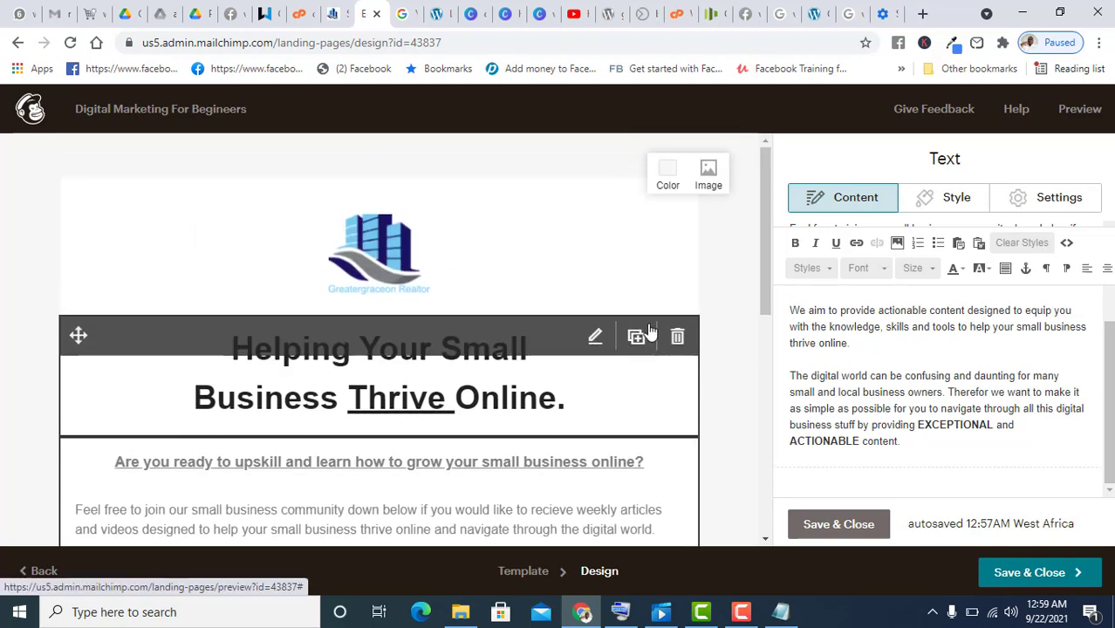
{"action": "scroll", "coordinate": [647, 299], "scroll_direction": "down", "scroll_amount": 6}
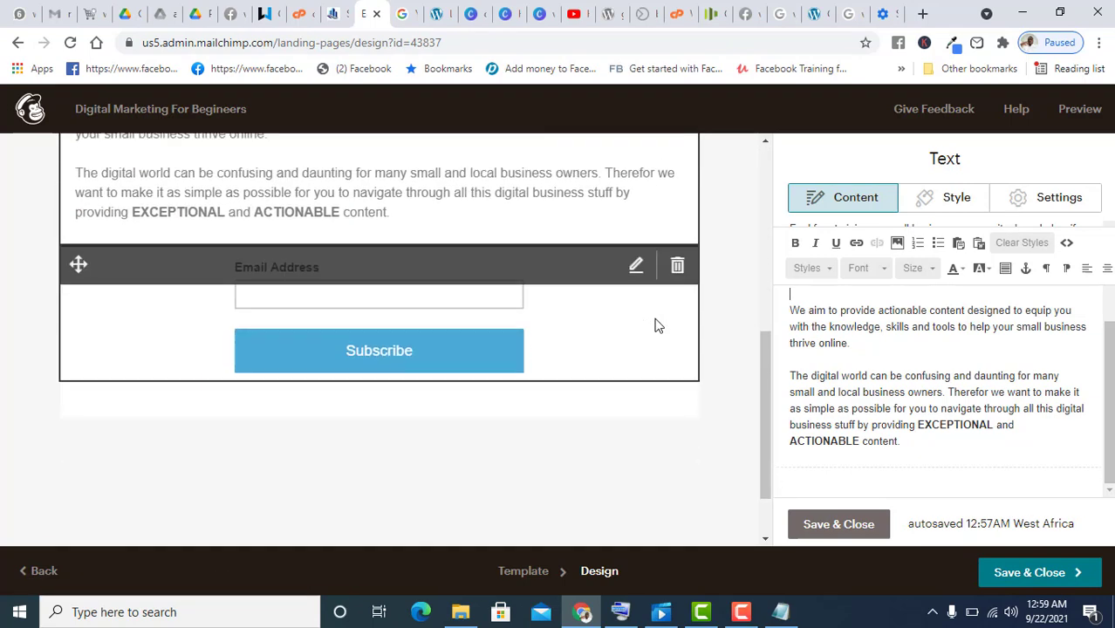
{"action": "scroll", "coordinate": [657, 325], "scroll_direction": "up", "scroll_amount": 6}
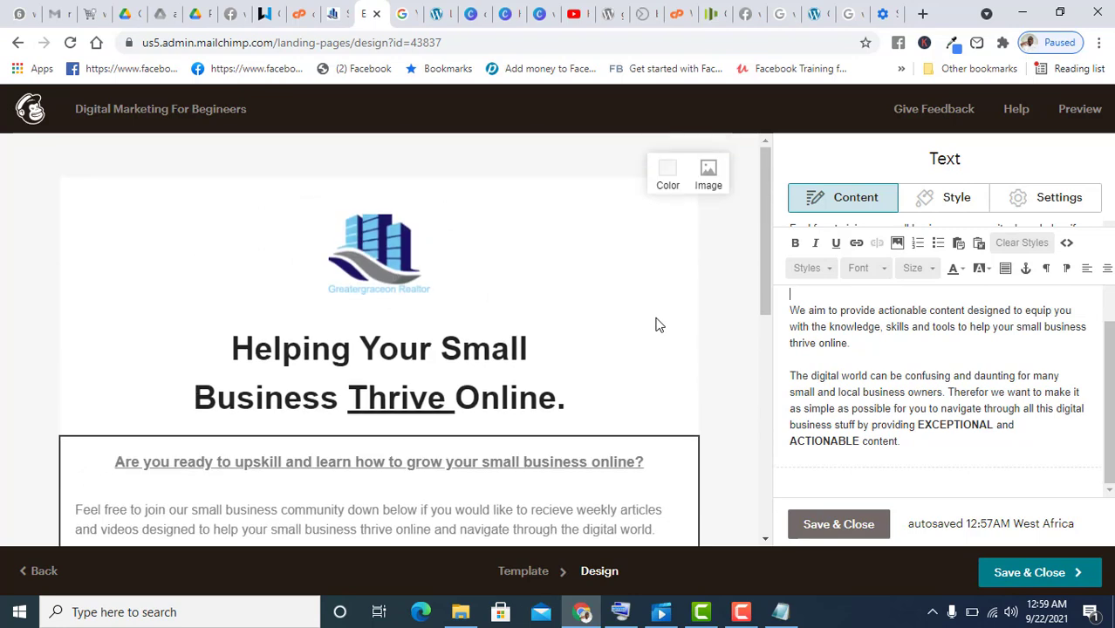
{"action": "scroll", "coordinate": [524, 384], "scroll_direction": "down", "scroll_amount": 3}
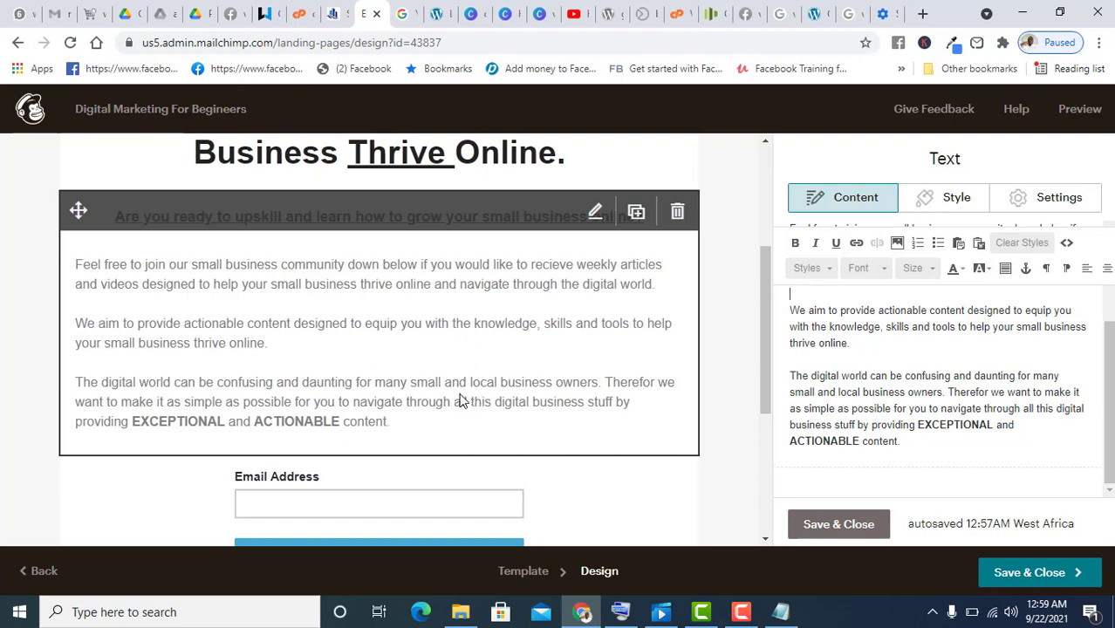
- Copy the entire formatted description text, and save and close its text block
{"action": "left_click_drag", "start_coordinate": [926, 456], "coordinate": [788, 269]}
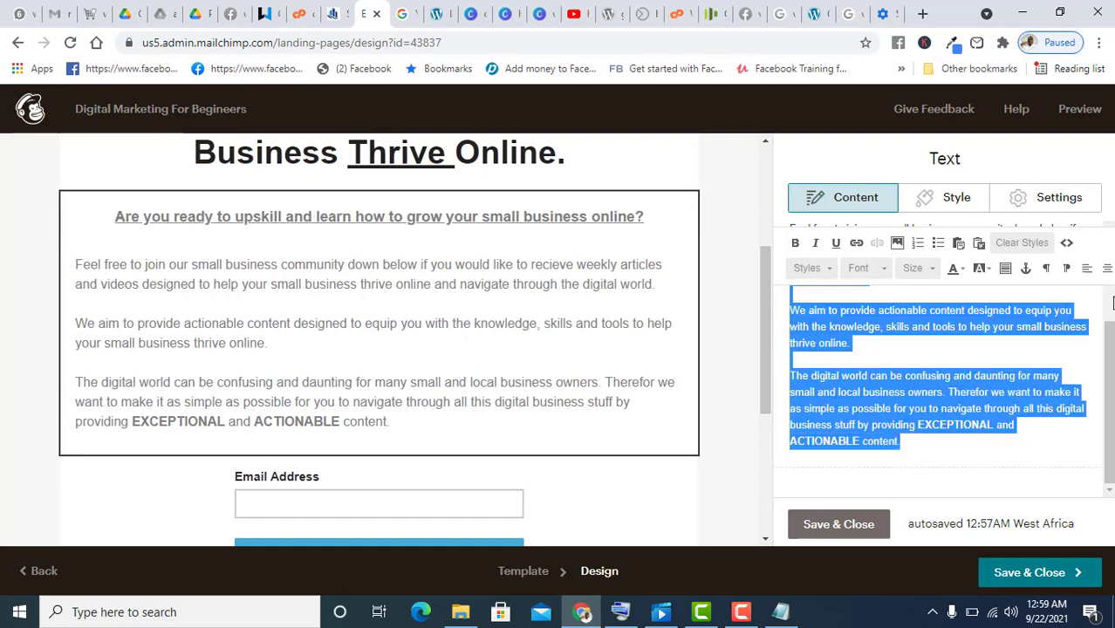
{"action": "scroll", "coordinate": [1113, 303], "scroll_direction": "up", "scroll_amount": 3}
{"action": "left_click", "coordinate": [913, 419]}
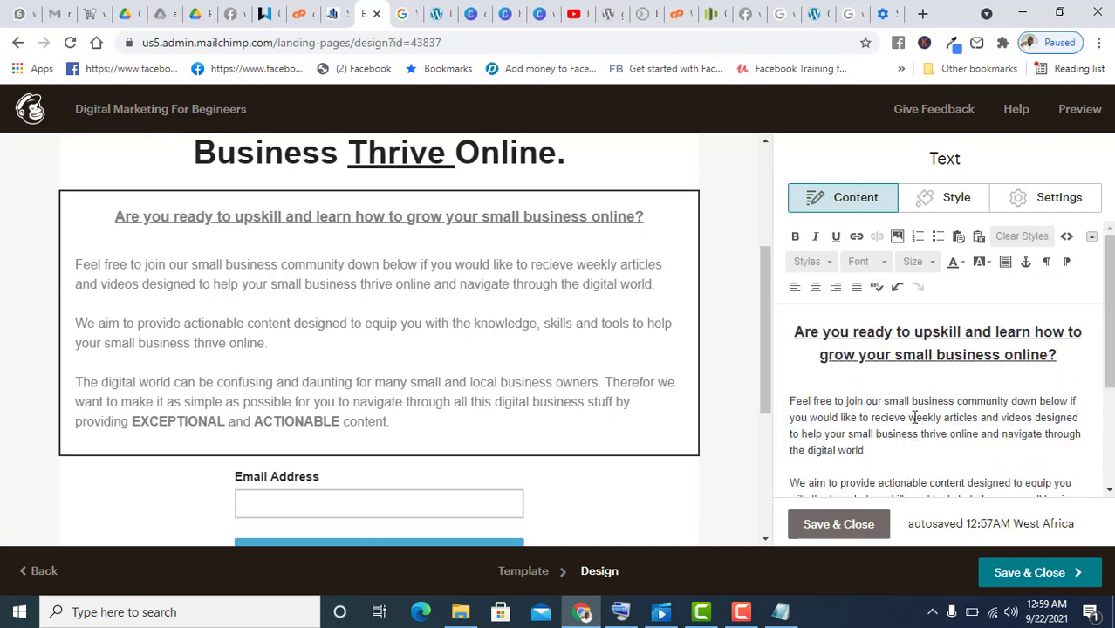
{"action": "key", "text": "ctrl+a"}
{"action": "right_click", "coordinate": [908, 412]}
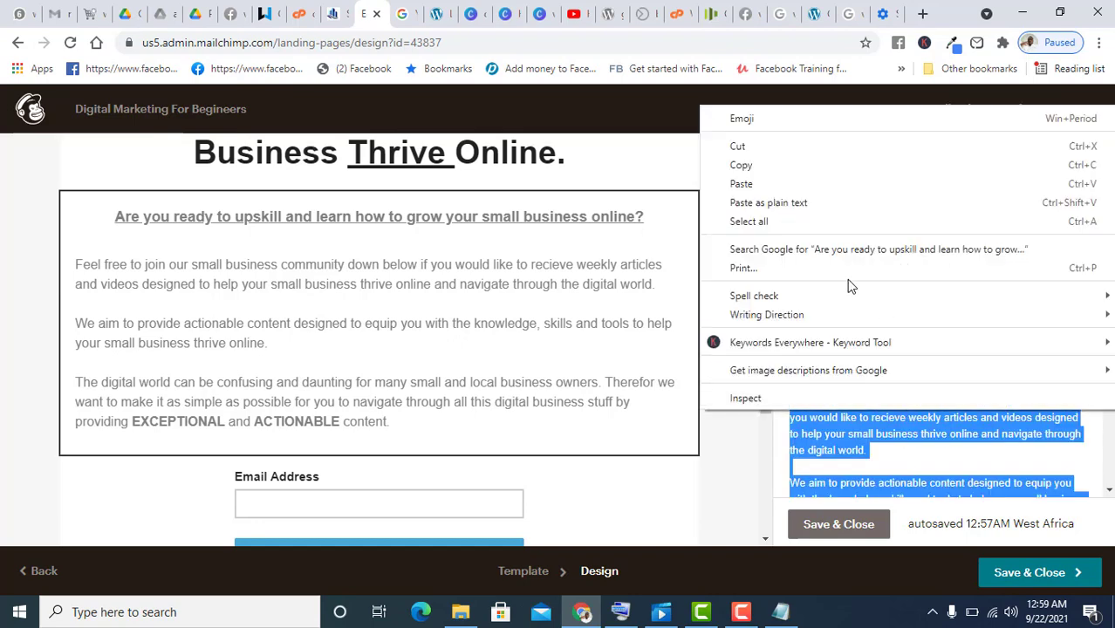
{"action": "left_click", "coordinate": [763, 174]}
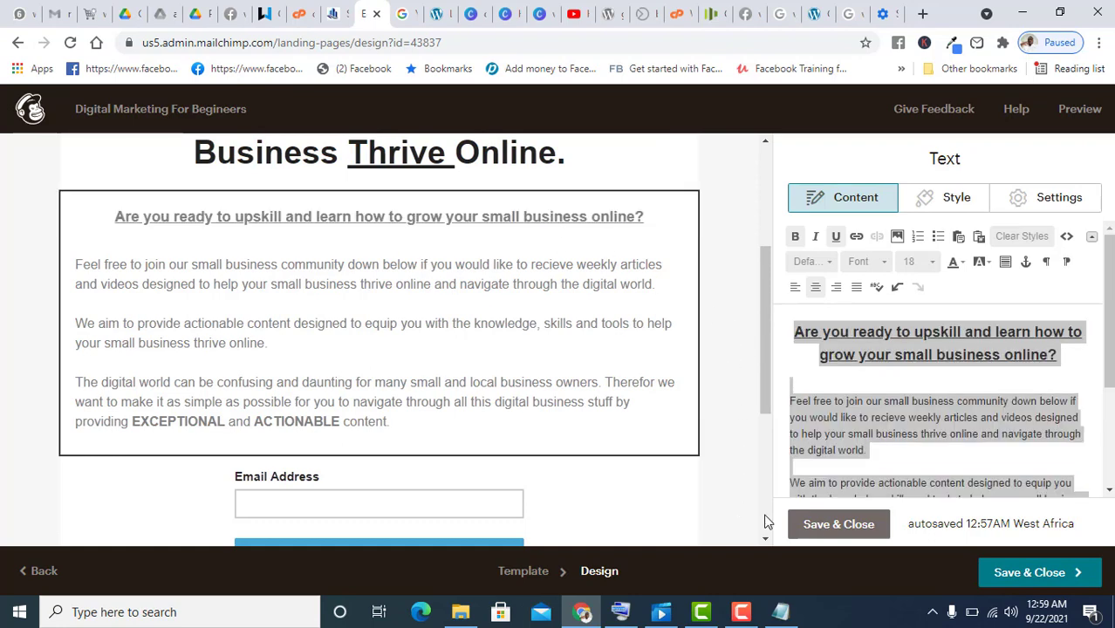
{"action": "left_click", "coordinate": [809, 526]}
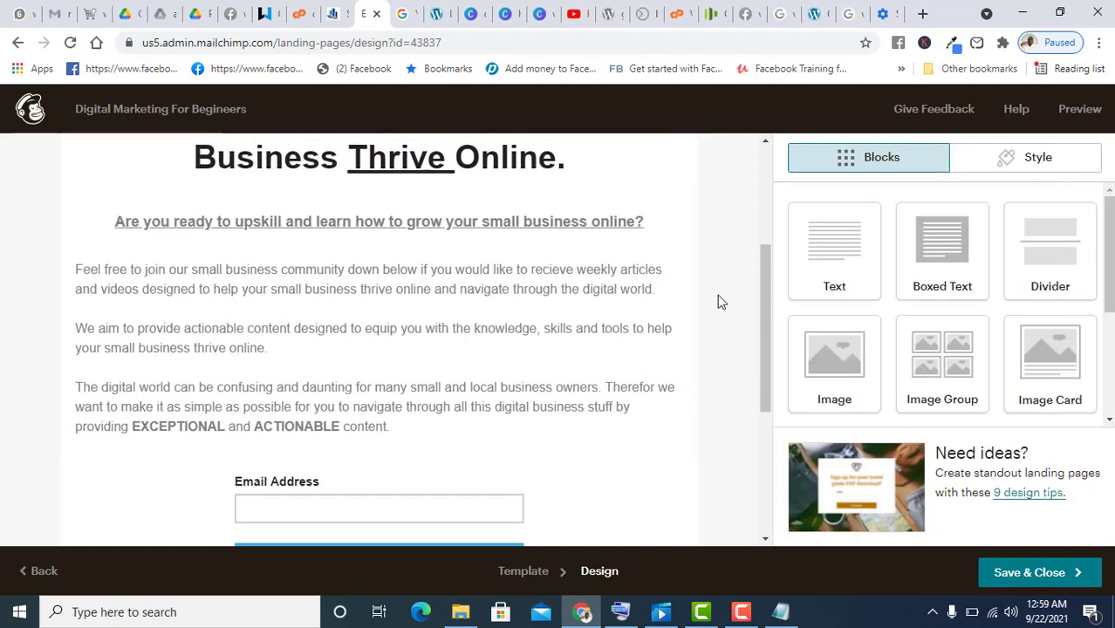
- Add a Boxed Text block between the "Helping Your Small Business Thrive Online." headline and the description block
{"action": "scroll", "coordinate": [719, 301], "scroll_direction": "up", "scroll_amount": 1}
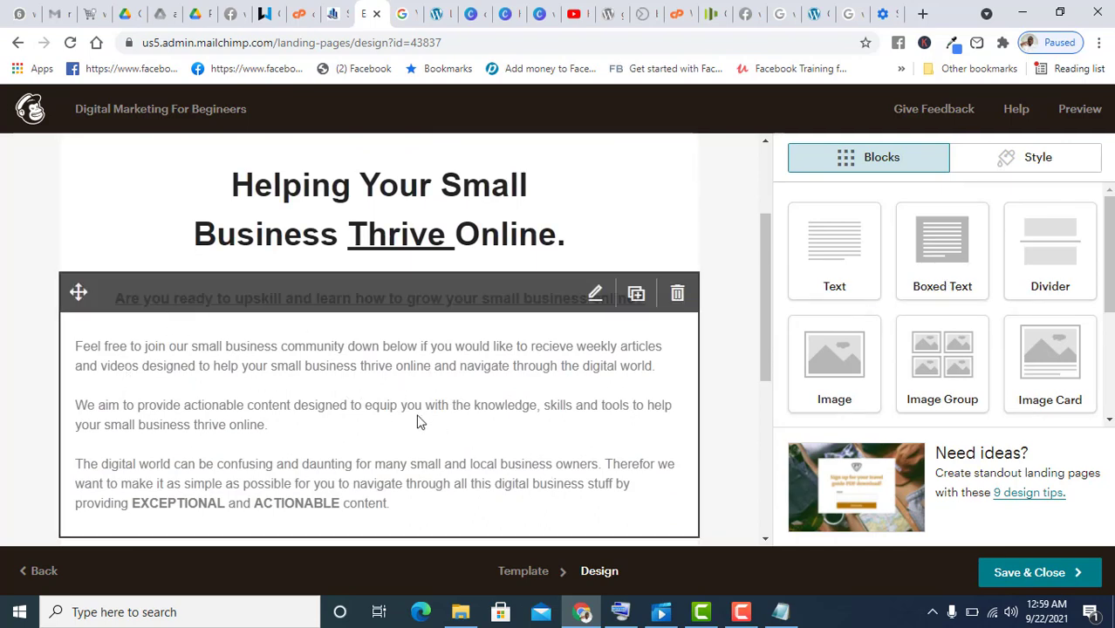
{"action": "scroll", "coordinate": [476, 384], "scroll_direction": "down", "scroll_amount": 2}
{"action": "scroll", "coordinate": [485, 344], "scroll_direction": "up", "scroll_amount": 2}
{"action": "scroll", "coordinate": [479, 297], "scroll_direction": "down", "scroll_amount": 1}
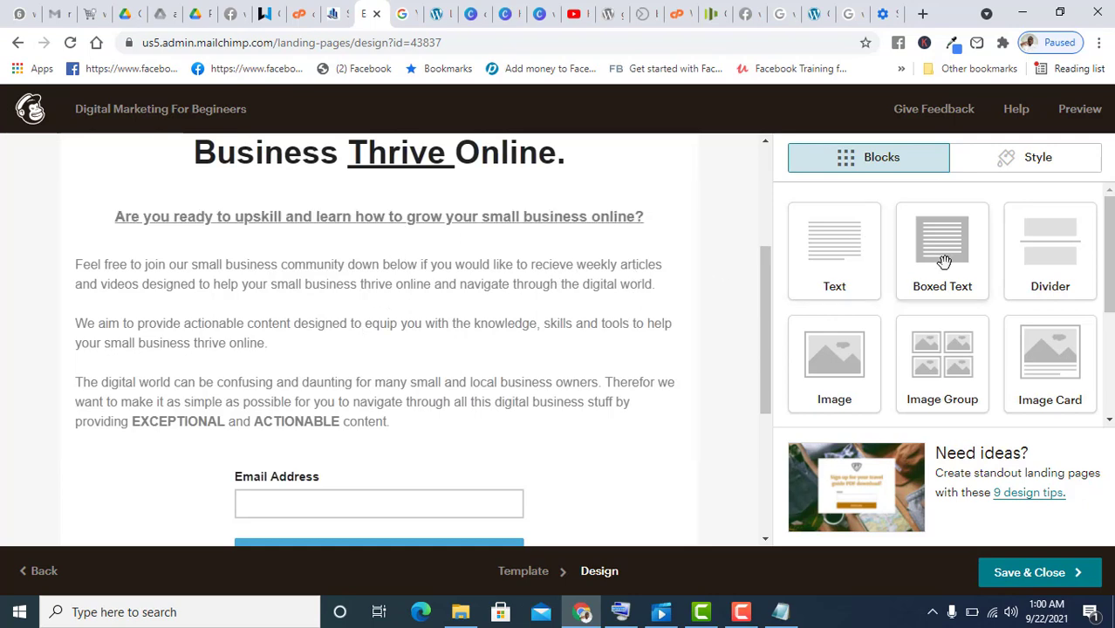
{"action": "left_click_drag", "start_coordinate": [944, 262], "coordinate": [555, 348]}
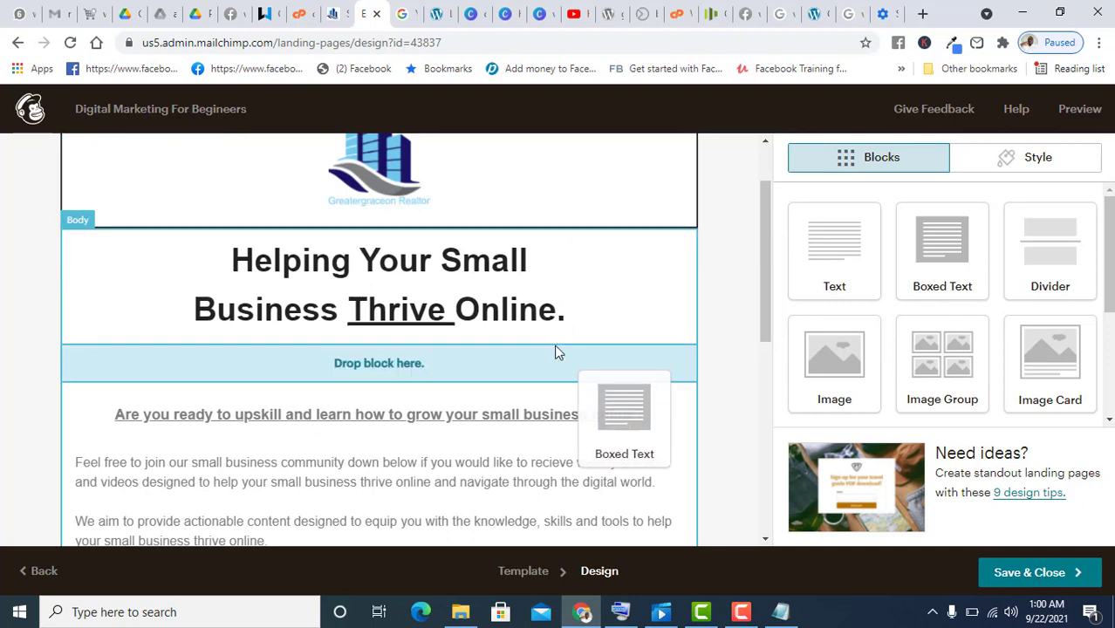
{"action": "left_click_drag", "start_coordinate": [558, 352], "coordinate": [555, 347]}
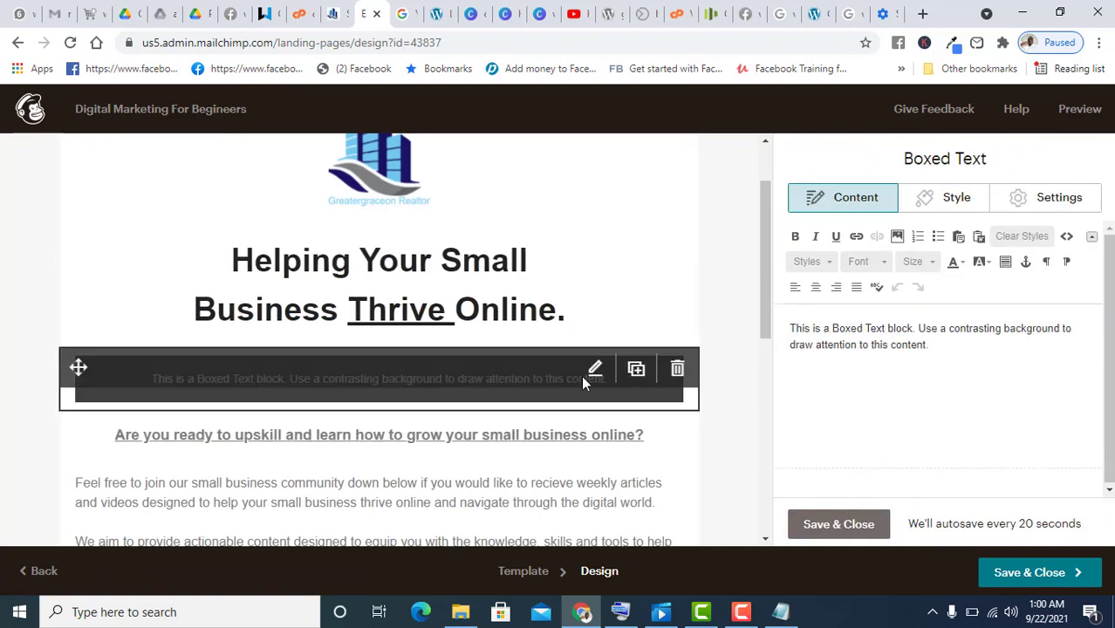
- Delete the original description text block below the new Boxed Text block
{"action": "scroll", "coordinate": [593, 410], "scroll_direction": "down", "scroll_amount": 1}
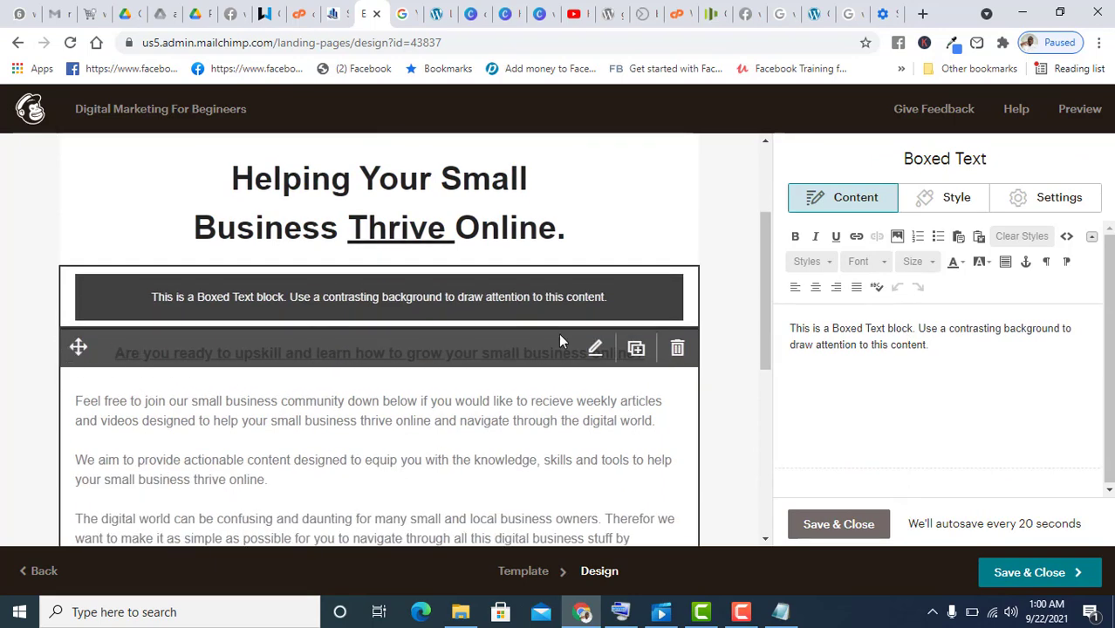
{"action": "left_click", "coordinate": [677, 348]}
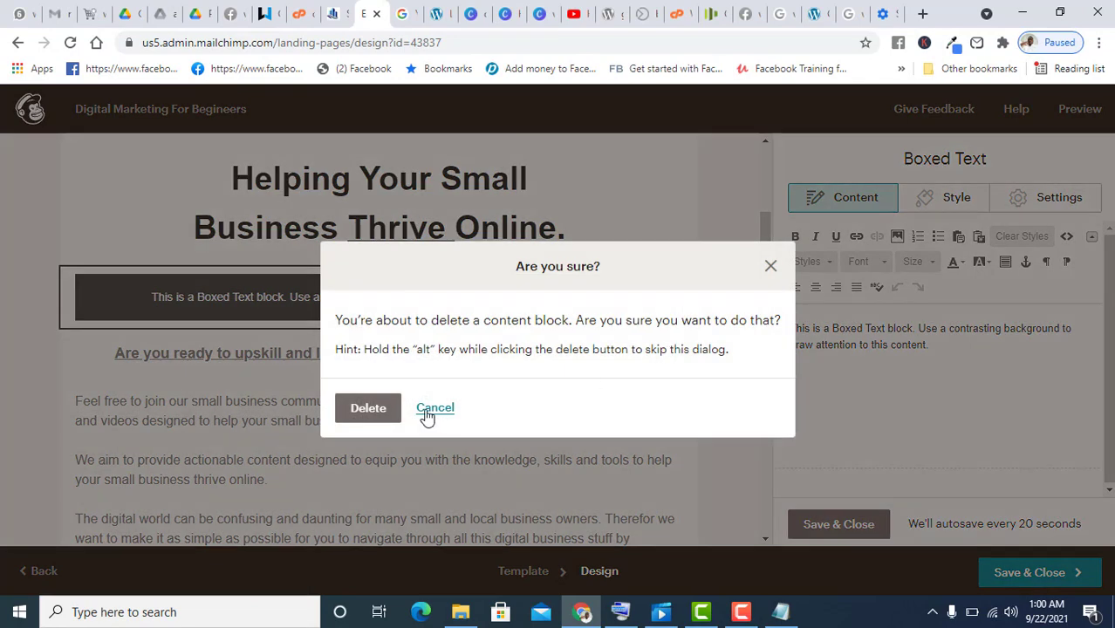
{"action": "left_click", "coordinate": [370, 415]}
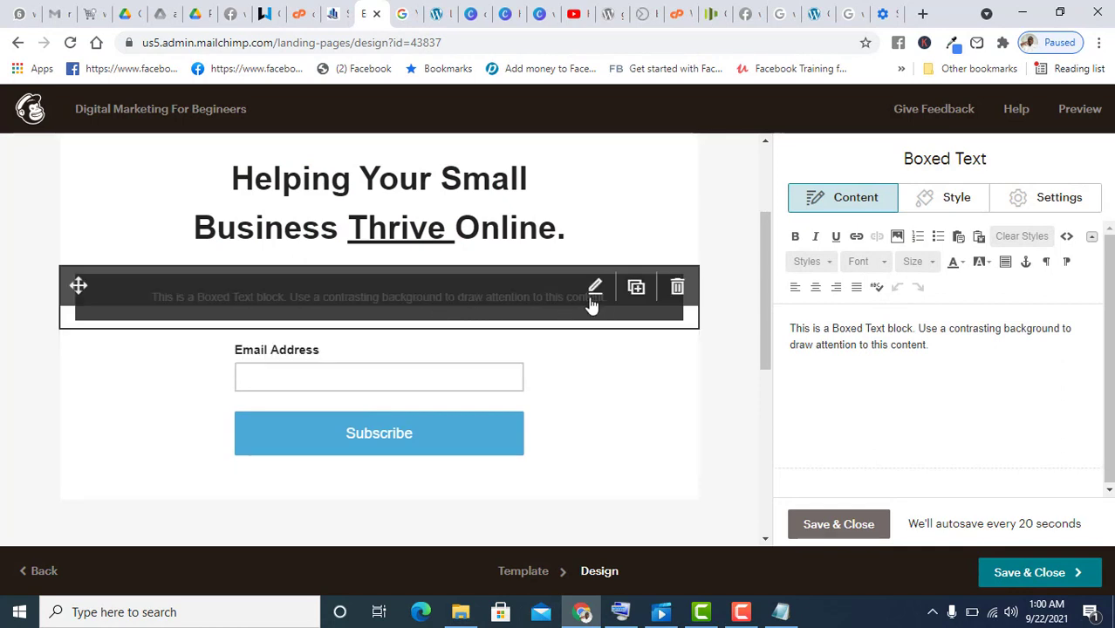
- Replace the Boxed Text block's placeholder sentence with the copied description text and check it on the page
{"action": "left_click_drag", "start_coordinate": [930, 344], "coordinate": [782, 334]}
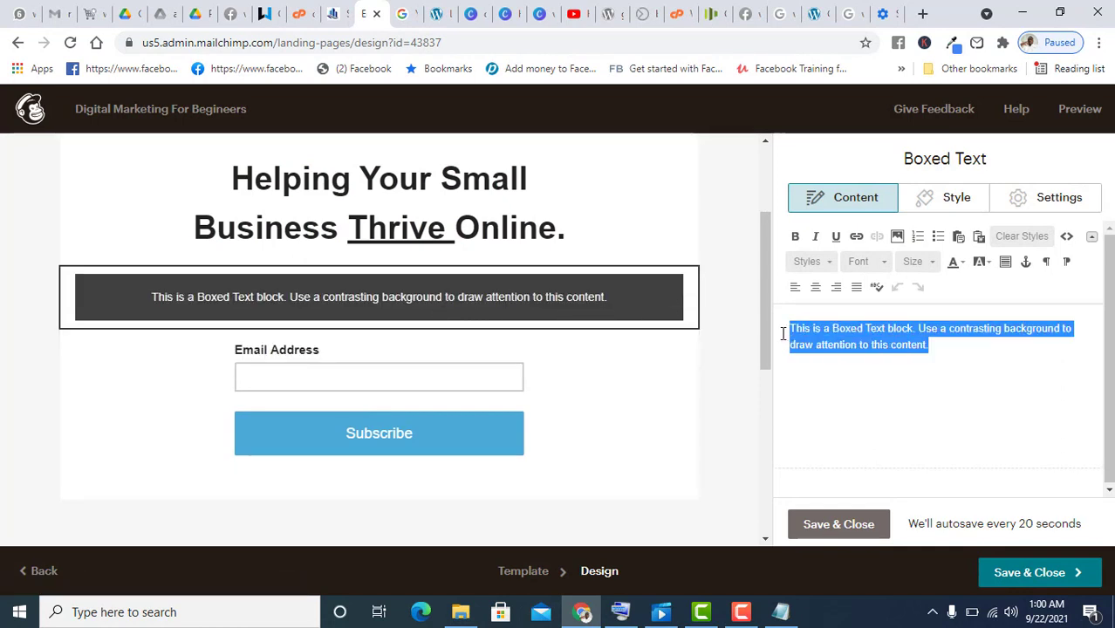
{"action": "right_click", "coordinate": [803, 333]}
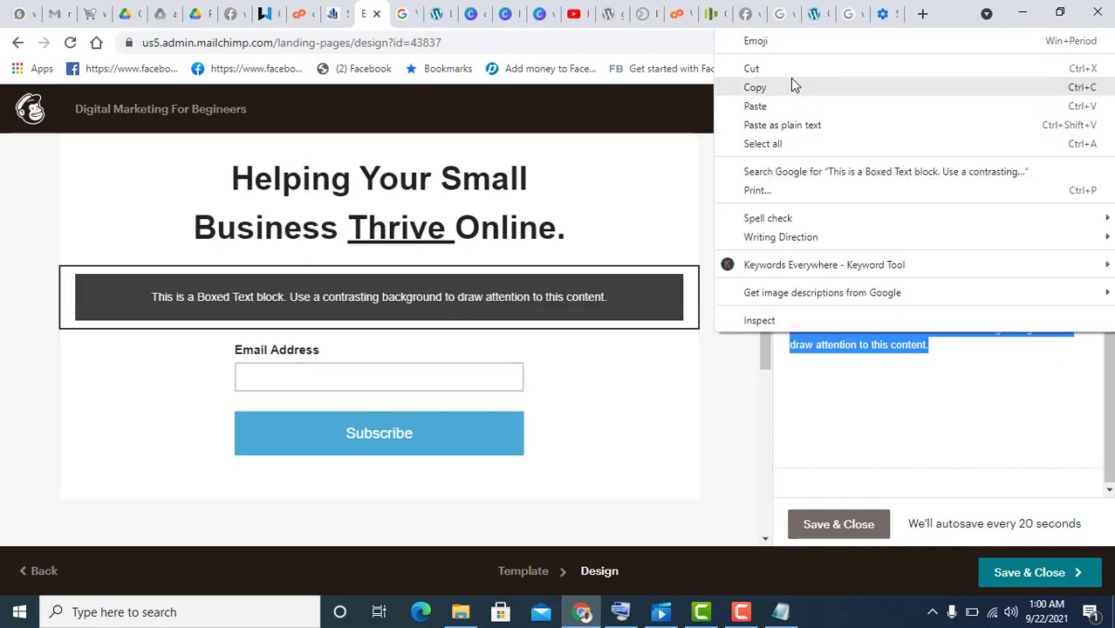
{"action": "left_click", "coordinate": [775, 109]}
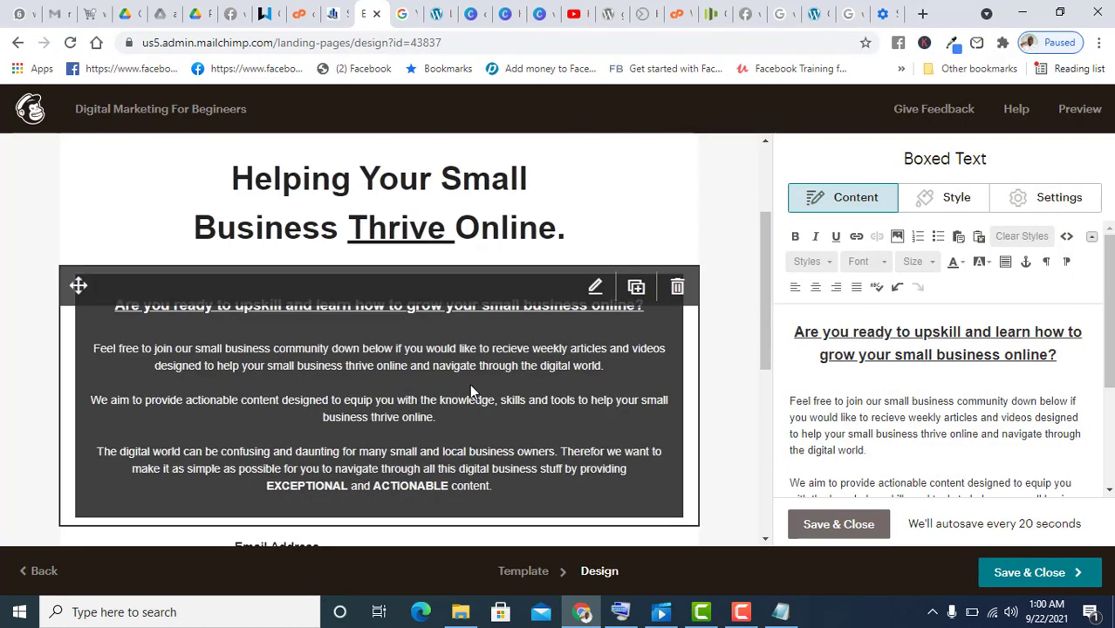
{"action": "scroll", "coordinate": [692, 362], "scroll_direction": "down", "scroll_amount": 1}
{"action": "scroll", "coordinate": [593, 332], "scroll_direction": "up", "scroll_amount": 2}
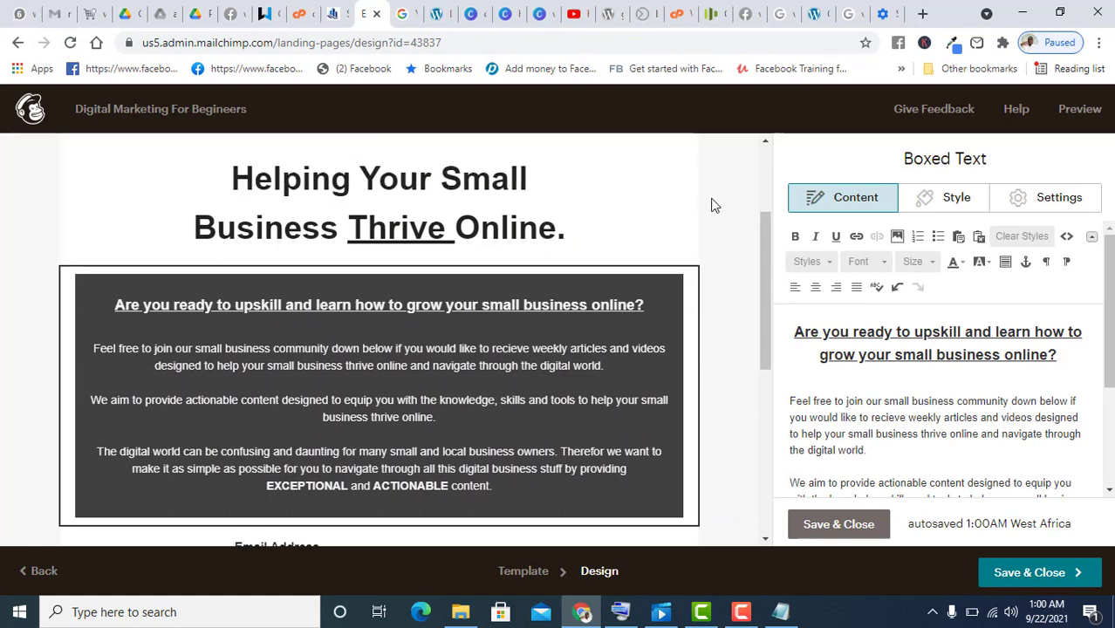
{"action": "scroll", "coordinate": [739, 204], "scroll_direction": "down", "scroll_amount": 3}
{"action": "scroll", "coordinate": [729, 255], "scroll_direction": "up", "scroll_amount": 4}
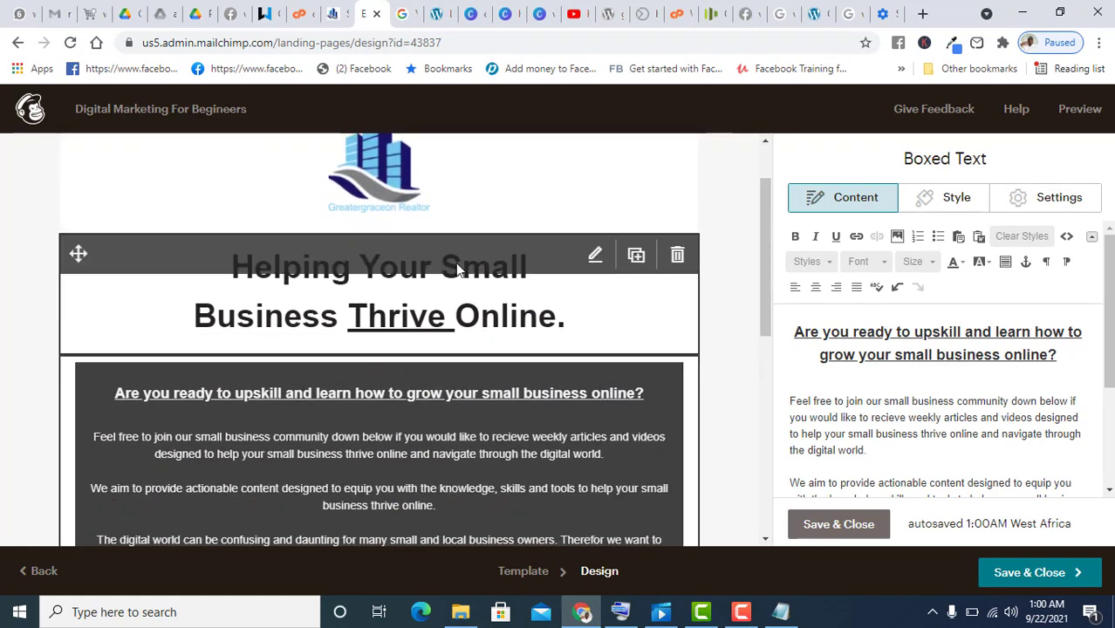
- Open the signup form block for editing and add the First Name field to it
{"action": "scroll", "coordinate": [703, 328], "scroll_direction": "down", "scroll_amount": 4}
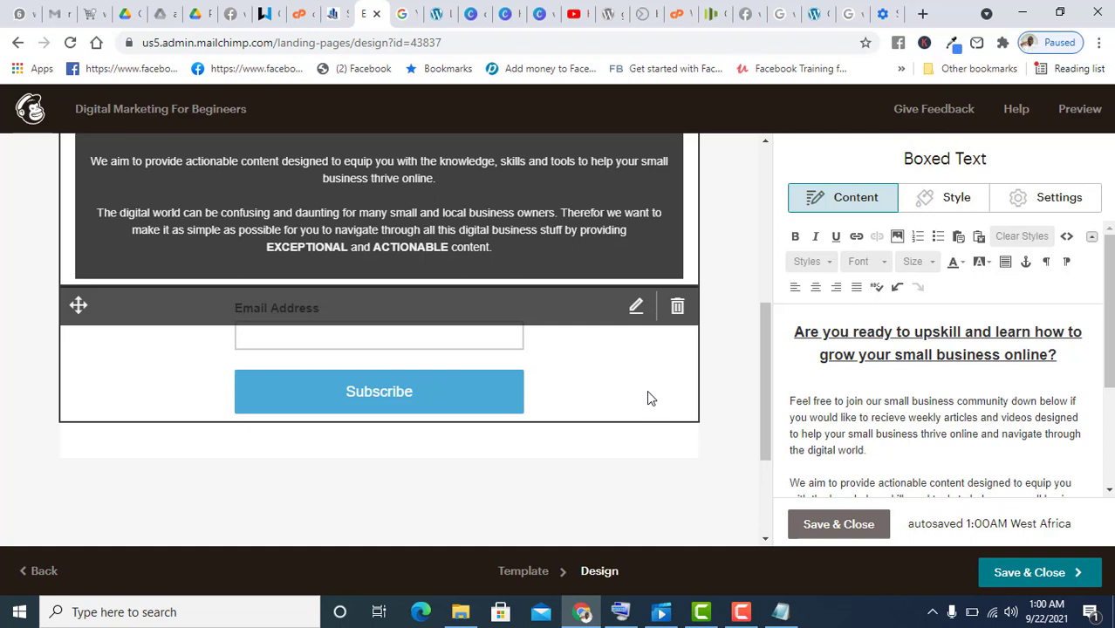
{"action": "left_click", "coordinate": [635, 311]}
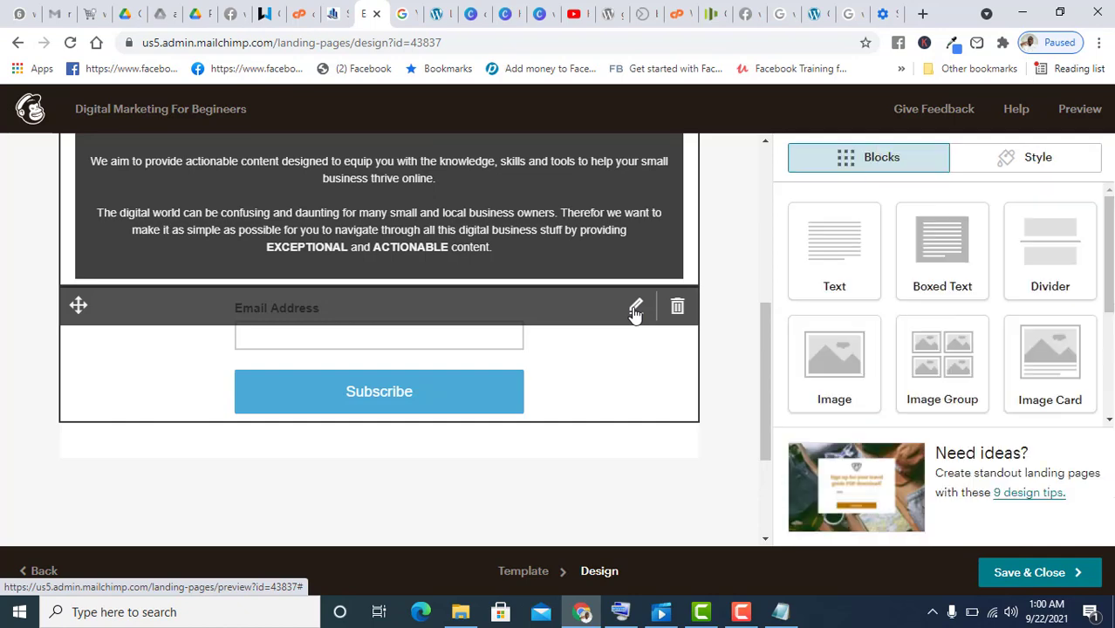
{"action": "scroll", "coordinate": [921, 331], "scroll_direction": "down", "scroll_amount": 1}
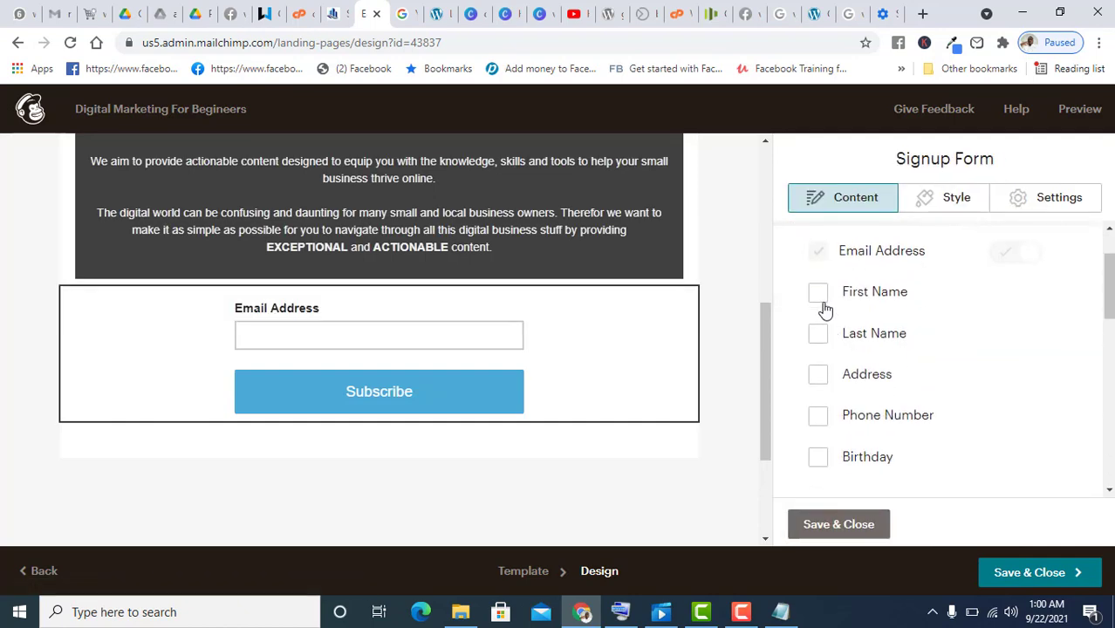
{"action": "left_click", "coordinate": [819, 294]}
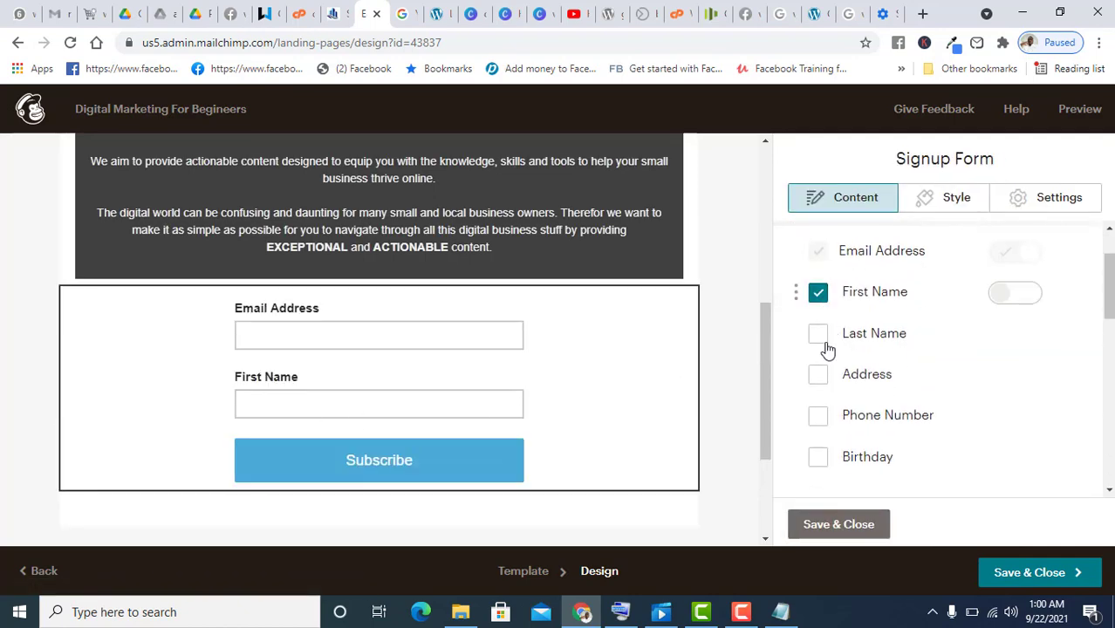
- Try the Last Name, Address, Phone Number and Birthday fields on the signup form, and remove them again
{"action": "left_click", "coordinate": [820, 338]}
{"action": "left_click", "coordinate": [820, 377]}
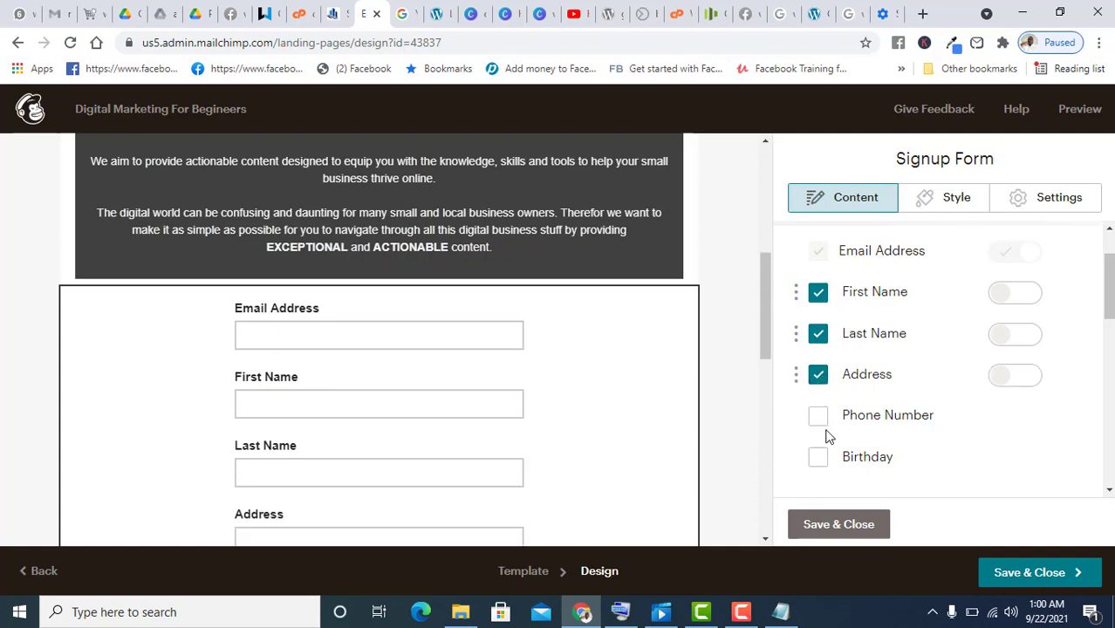
{"action": "left_click", "coordinate": [822, 419]}
{"action": "left_click", "coordinate": [820, 459]}
{"action": "scroll", "coordinate": [558, 410], "scroll_direction": "down", "scroll_amount": 3}
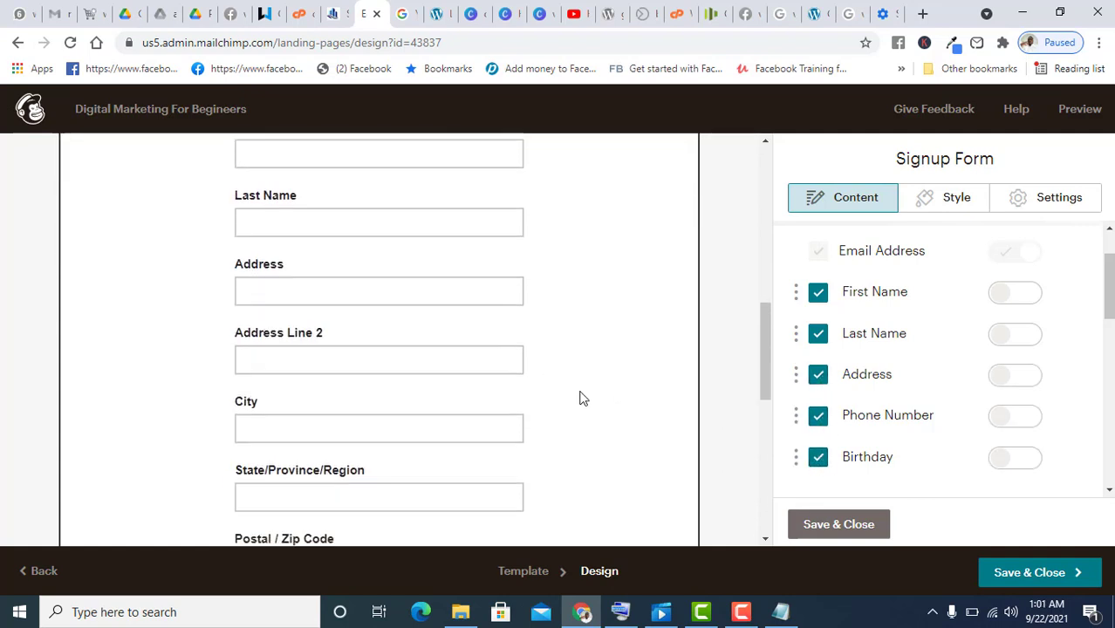
{"action": "scroll", "coordinate": [583, 394], "scroll_direction": "up", "scroll_amount": 2}
{"action": "left_click", "coordinate": [819, 458]}
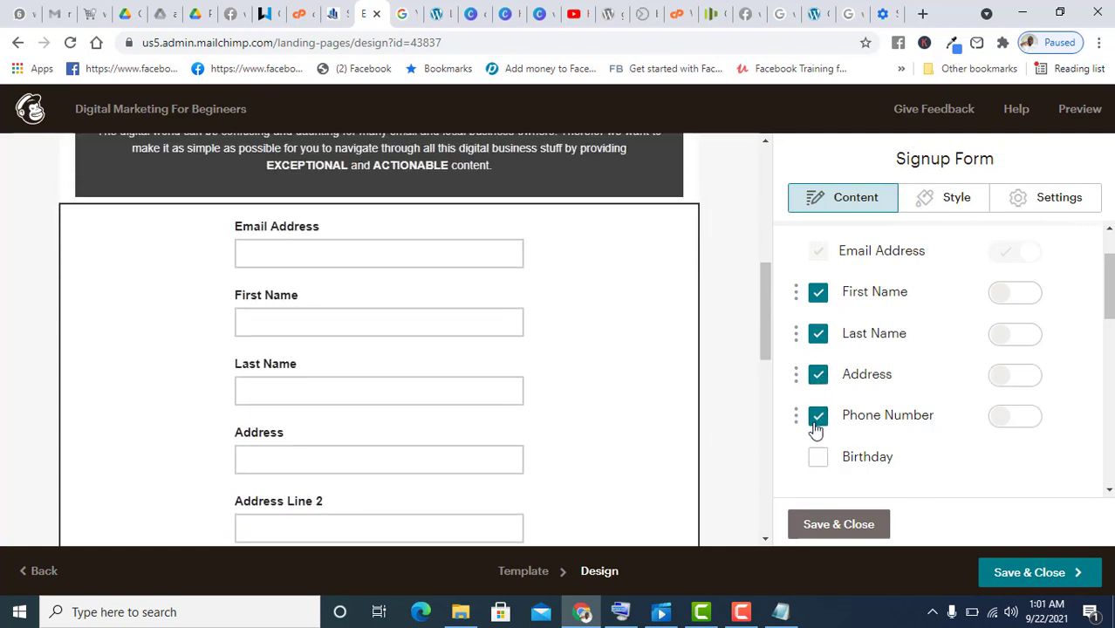
{"action": "left_click", "coordinate": [819, 416]}
{"action": "left_click", "coordinate": [818, 375]}
{"action": "left_click", "coordinate": [818, 334]}
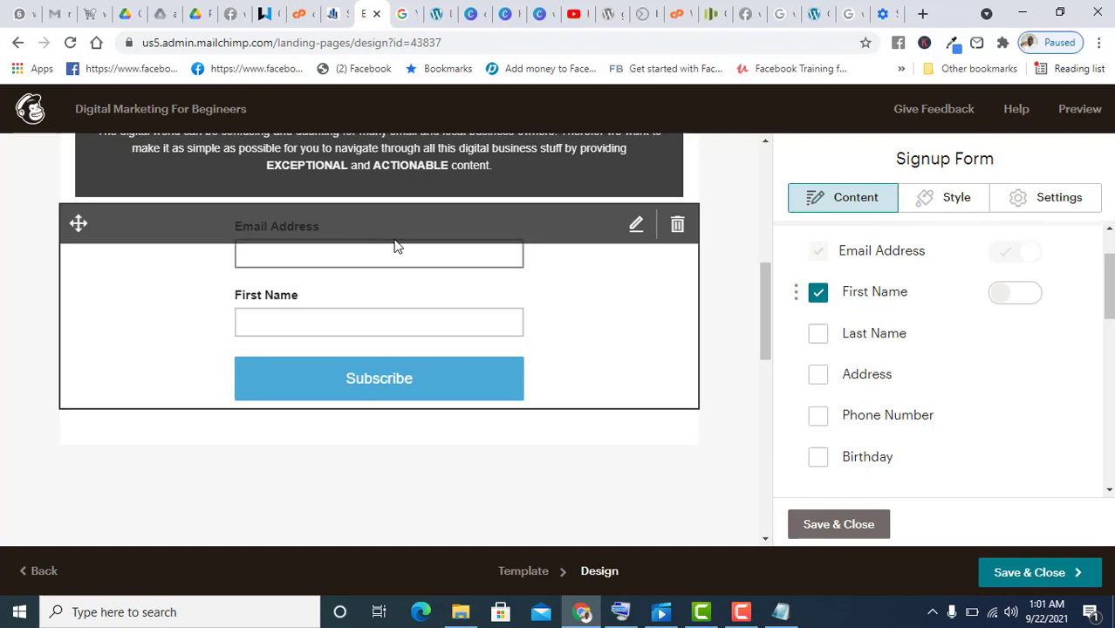
- Save and close the signup form block and review the page content above it
{"action": "left_click", "coordinate": [833, 527]}
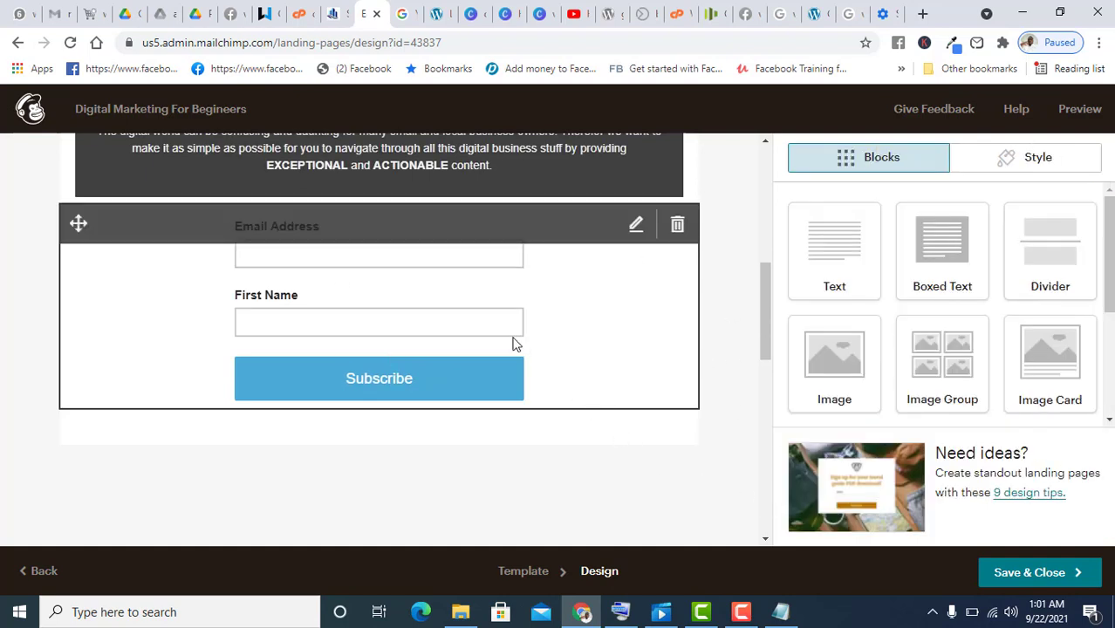
{"action": "scroll", "coordinate": [663, 328], "scroll_direction": "down", "scroll_amount": 1}
{"action": "scroll", "coordinate": [550, 371], "scroll_direction": "up", "scroll_amount": 3}
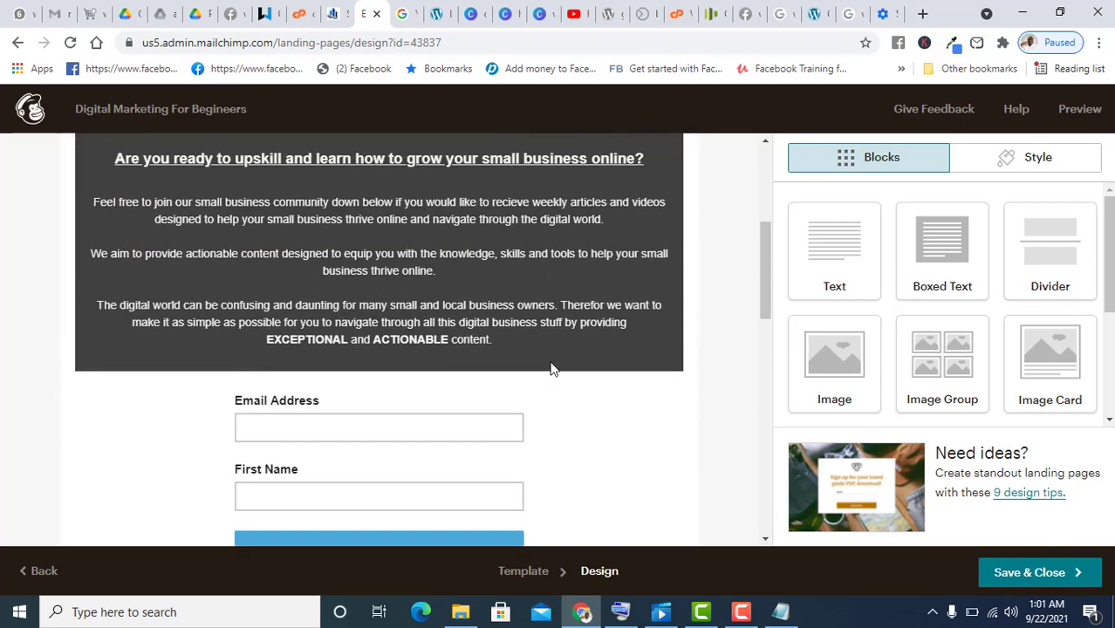
{"action": "scroll", "coordinate": [558, 357], "scroll_direction": "up", "scroll_amount": 3}
{"action": "scroll", "coordinate": [562, 356], "scroll_direction": "down", "scroll_amount": 6}
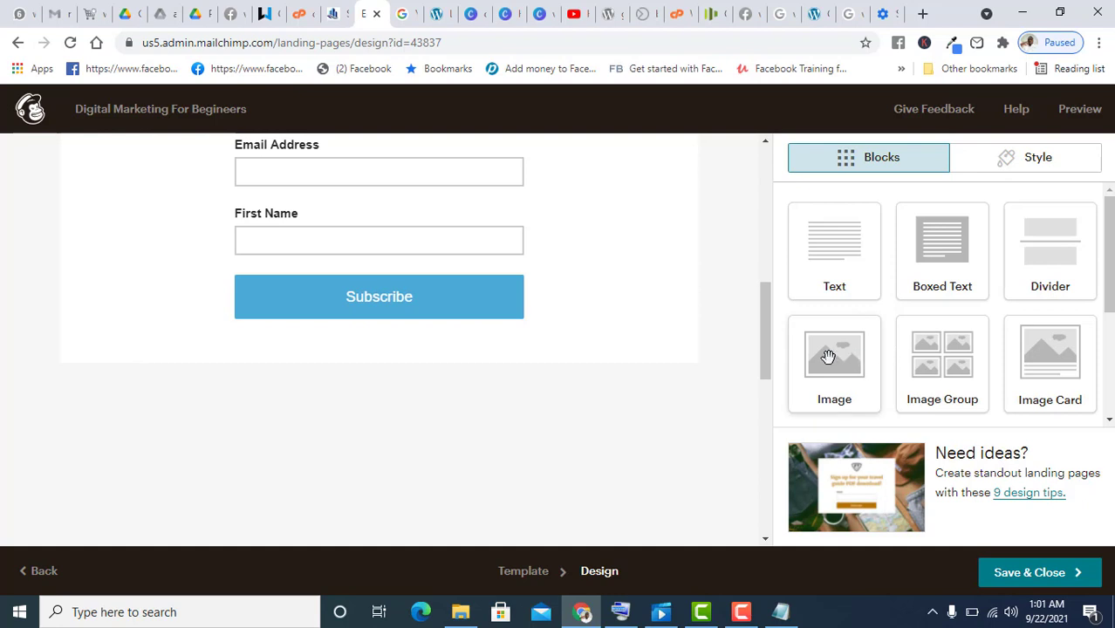
- Add an Image block directly below the signup form's Subscribe button
{"action": "left_click_drag", "start_coordinate": [815, 359], "coordinate": [567, 315]}
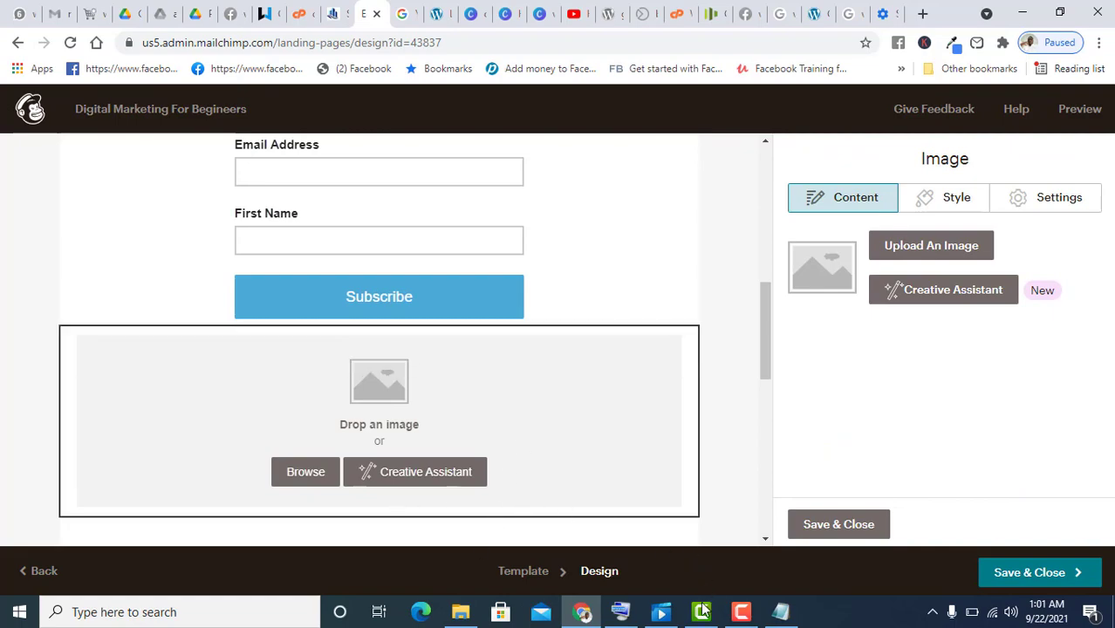
{"action": "left_click", "coordinate": [741, 611]}
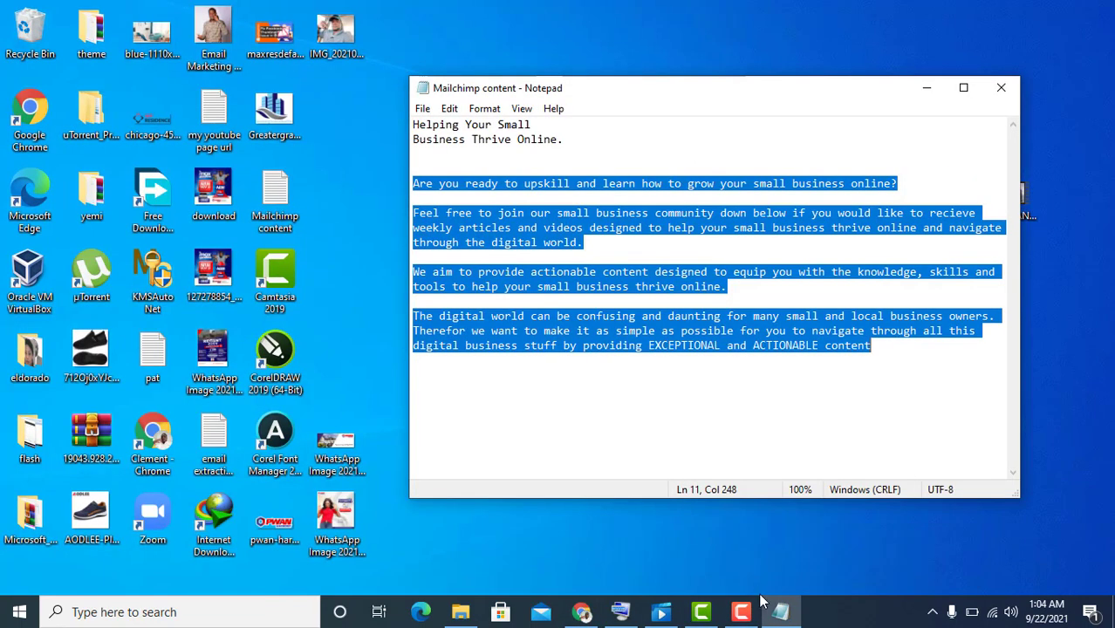
{"action": "left_click", "coordinate": [586, 538]}
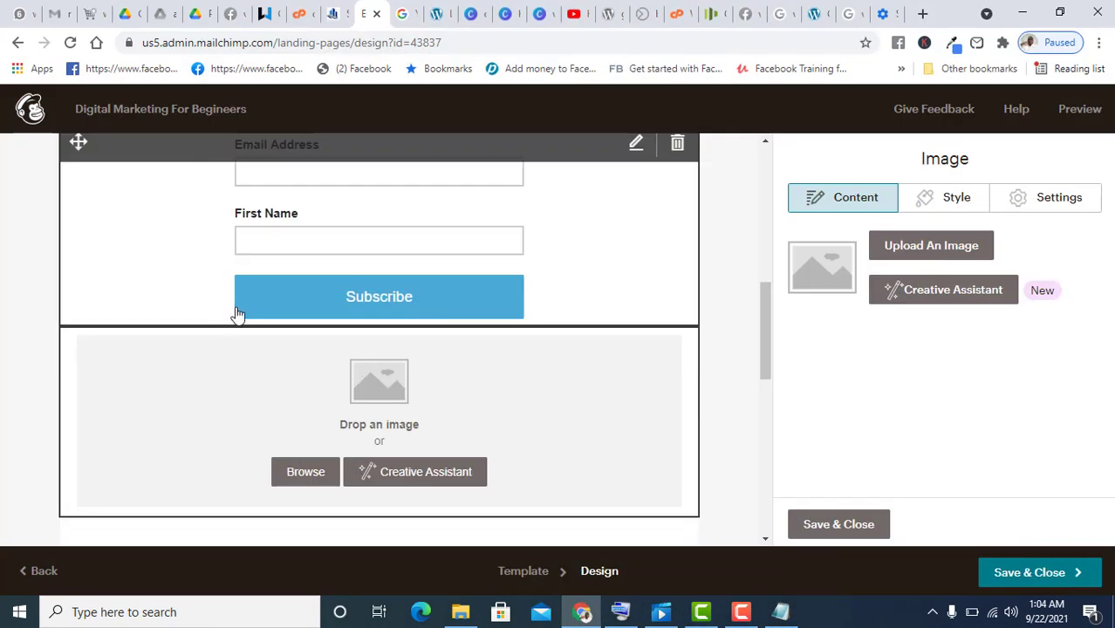
- Upload the "Email Marketing Using Gmass" picture from the Desktop folder into the new Image block
{"action": "left_click", "coordinate": [303, 472]}
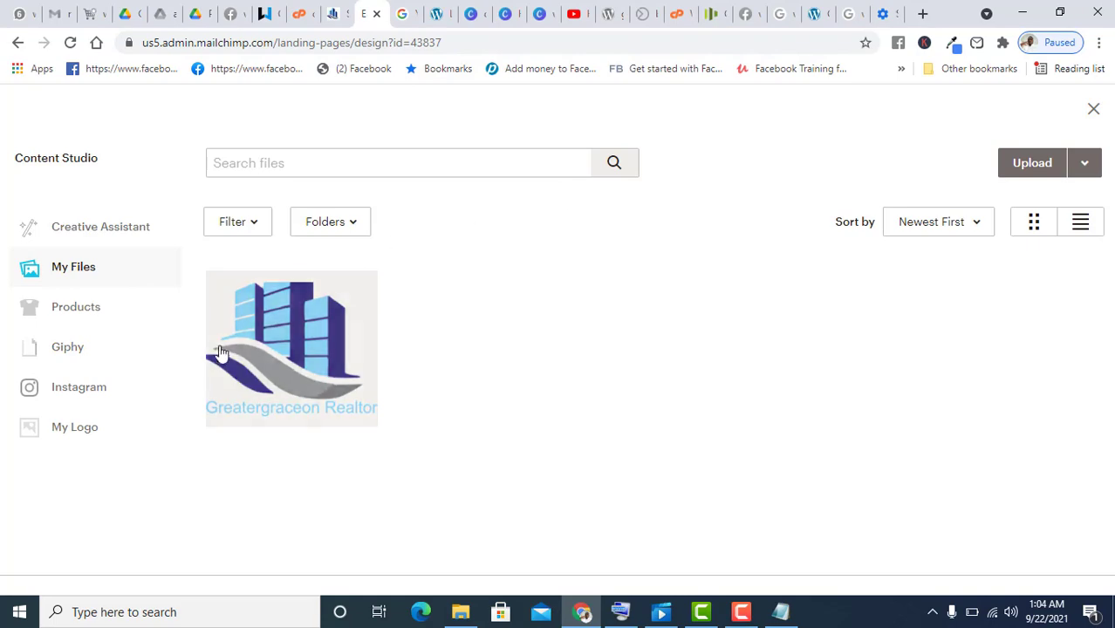
{"action": "left_click", "coordinate": [1033, 166]}
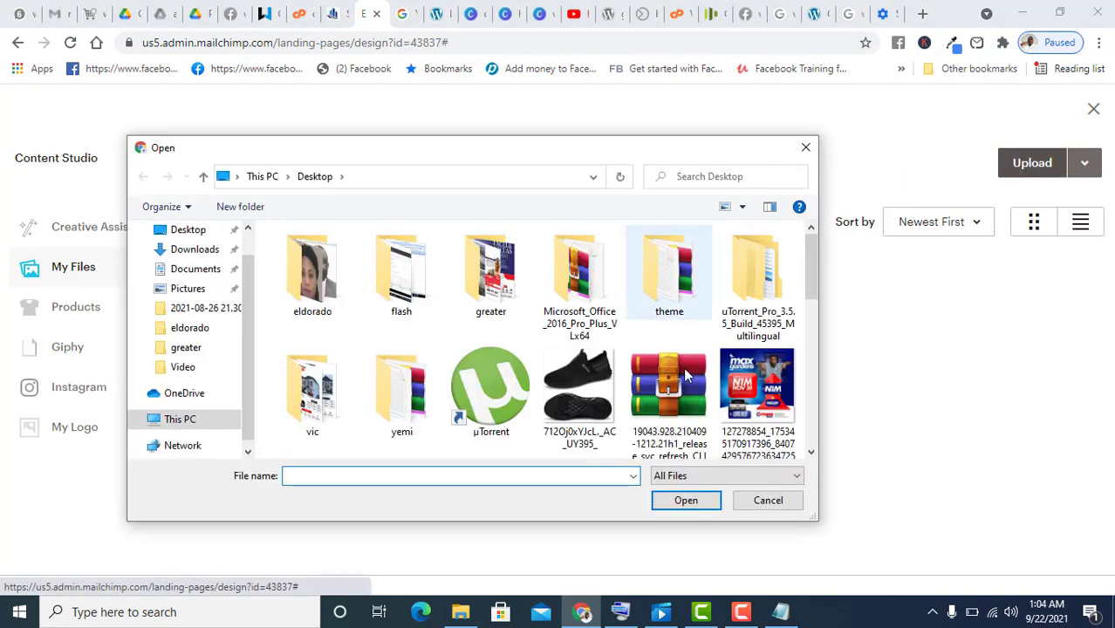
{"action": "scroll", "coordinate": [707, 348], "scroll_direction": "down", "scroll_amount": 2}
{"action": "scroll", "coordinate": [707, 349], "scroll_direction": "down", "scroll_amount": 3}
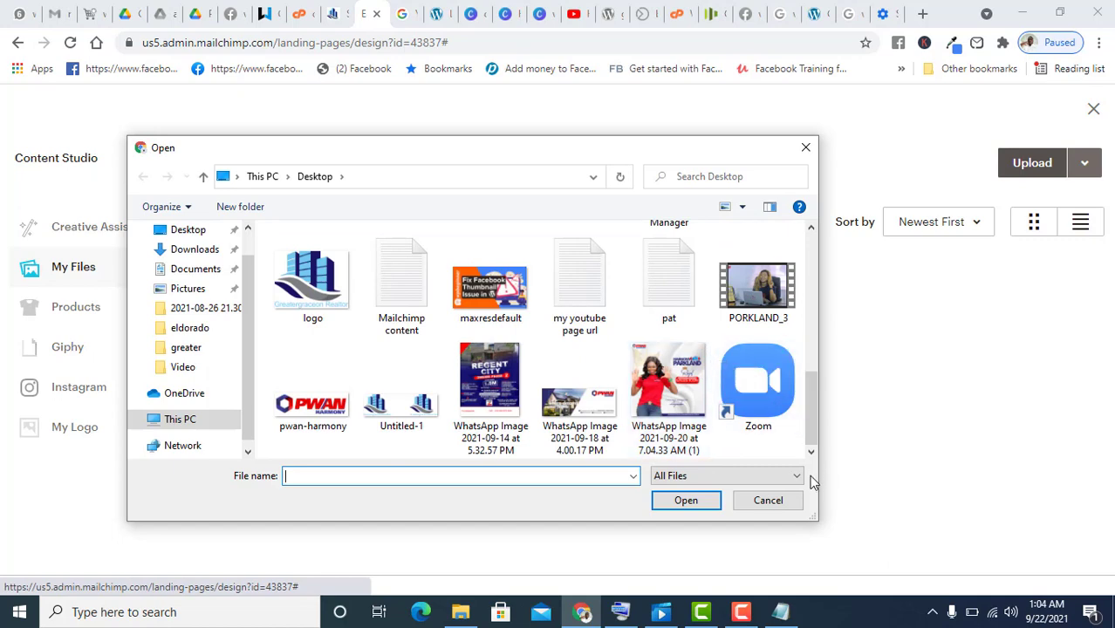
{"action": "left_click_drag", "start_coordinate": [810, 436], "coordinate": [807, 390]}
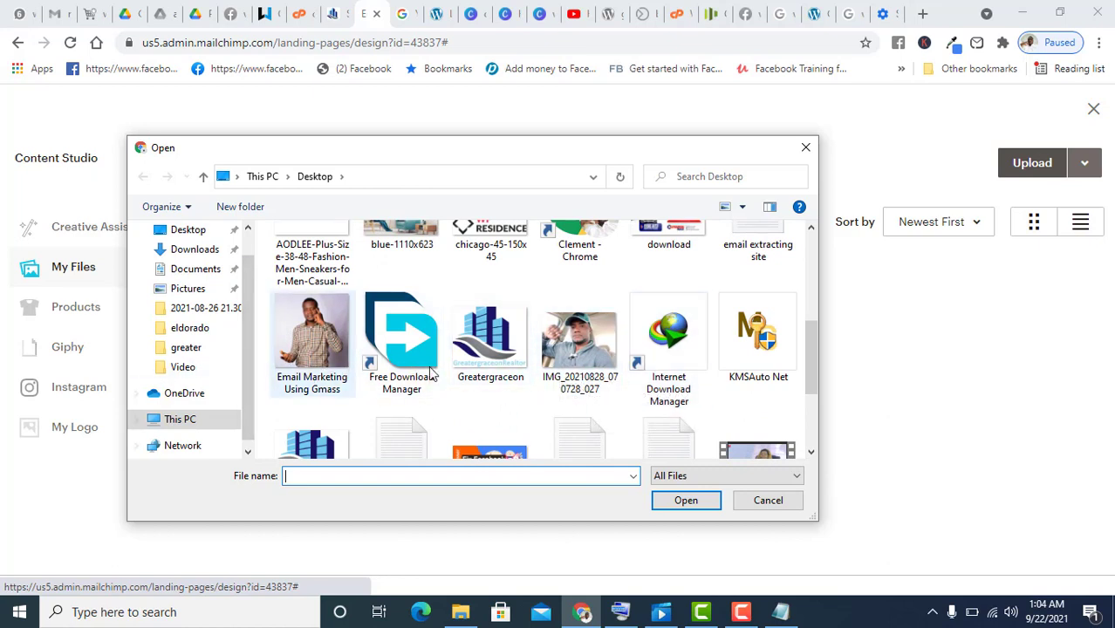
{"action": "left_click", "coordinate": [303, 359]}
{"action": "left_click", "coordinate": [685, 500]}
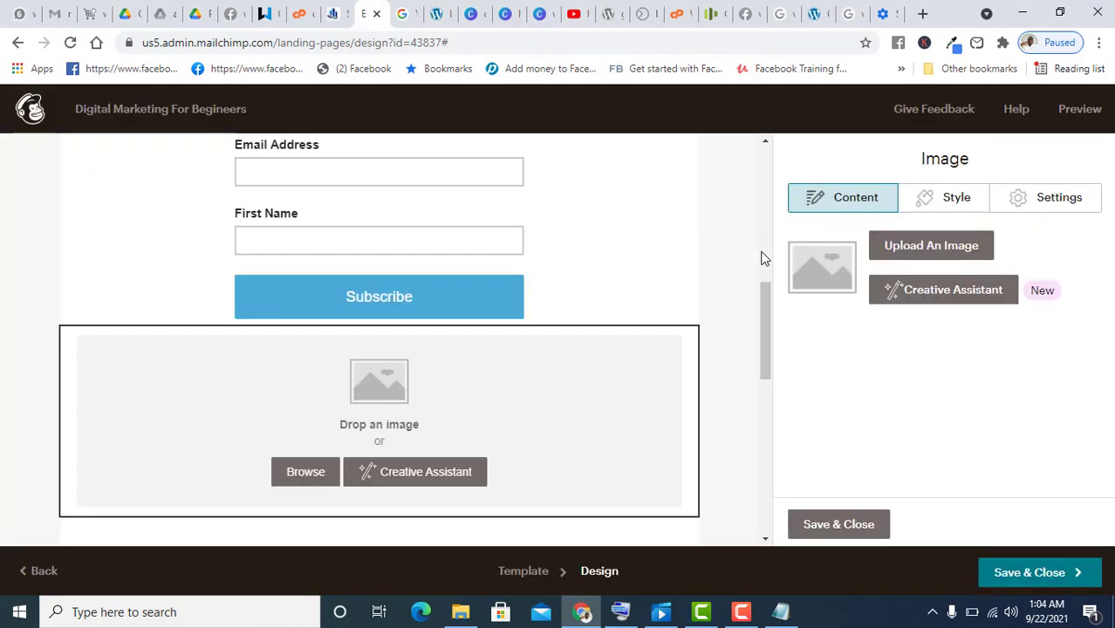
- Check how the uploaded photo fits on the page below the signup form
{"action": "scroll", "coordinate": [717, 378], "scroll_direction": "down", "scroll_amount": 3}
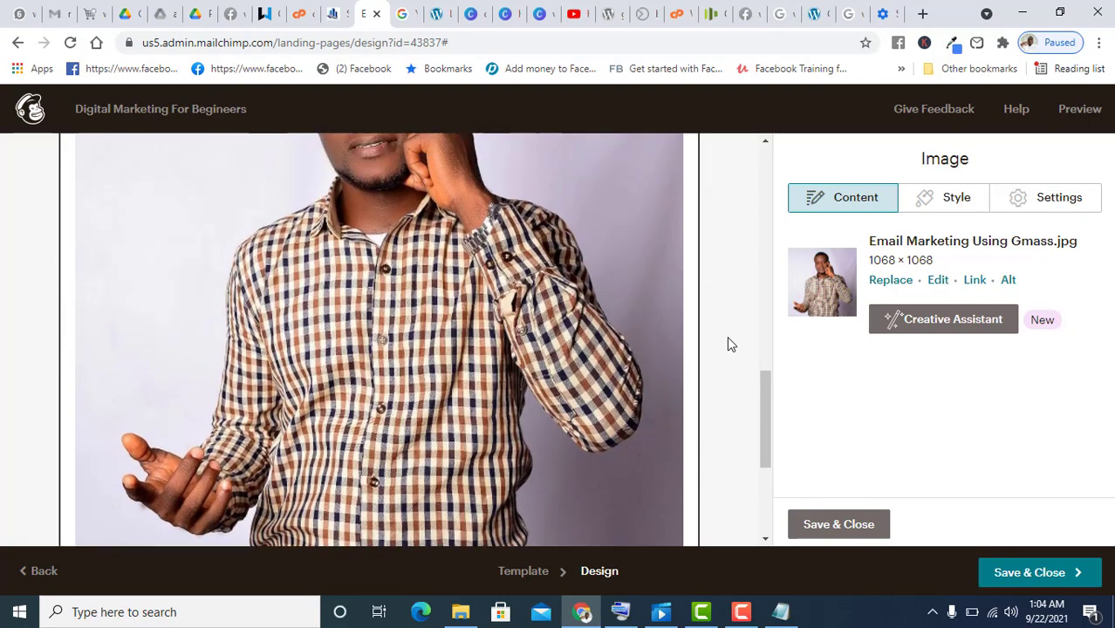
{"action": "scroll", "coordinate": [698, 362], "scroll_direction": "up", "scroll_amount": 3}
{"action": "scroll", "coordinate": [689, 379], "scroll_direction": "down", "scroll_amount": 4}
{"action": "scroll", "coordinate": [692, 370], "scroll_direction": "up", "scroll_amount": 3}
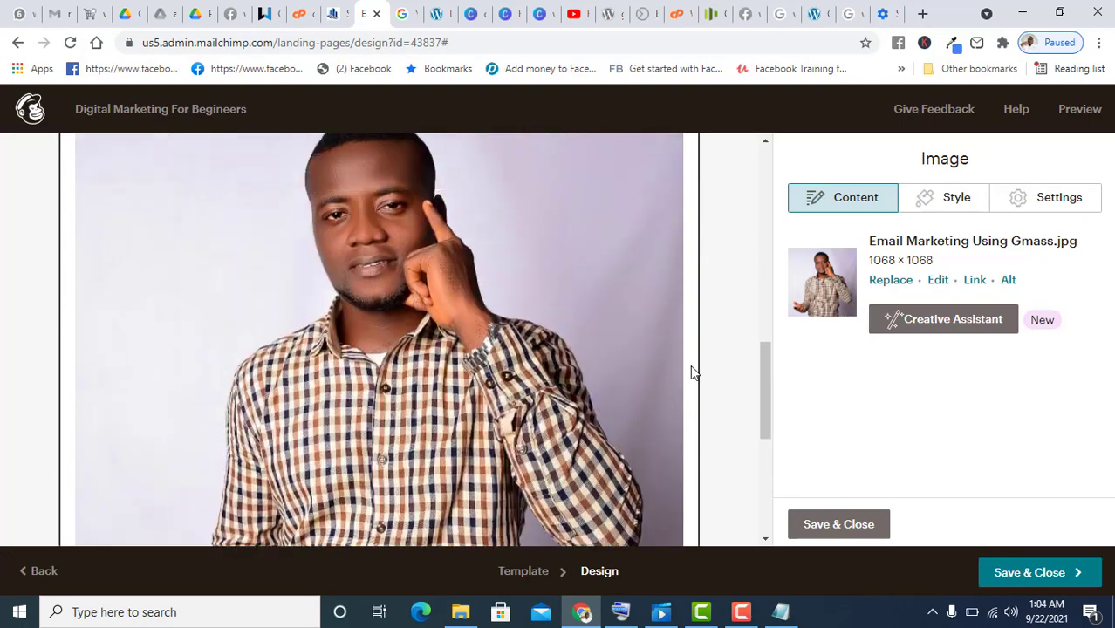
{"action": "scroll", "coordinate": [692, 371], "scroll_direction": "up", "scroll_amount": 3}
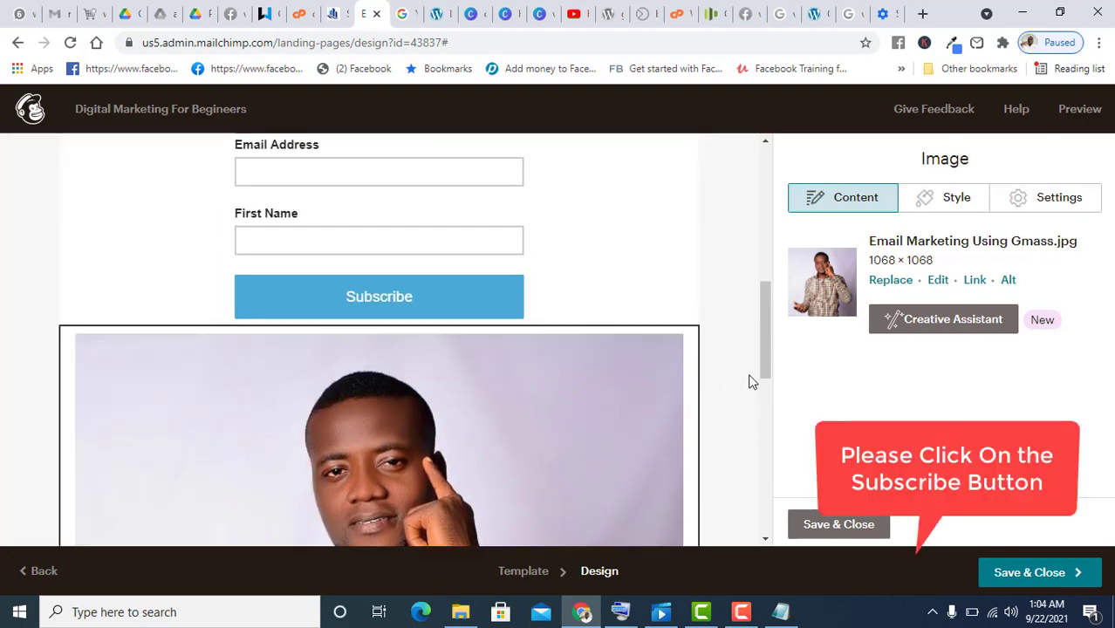
{"action": "scroll", "coordinate": [700, 348], "scroll_direction": "down", "scroll_amount": 7}
{"action": "scroll", "coordinate": [552, 245], "scroll_direction": "up", "scroll_amount": 7}
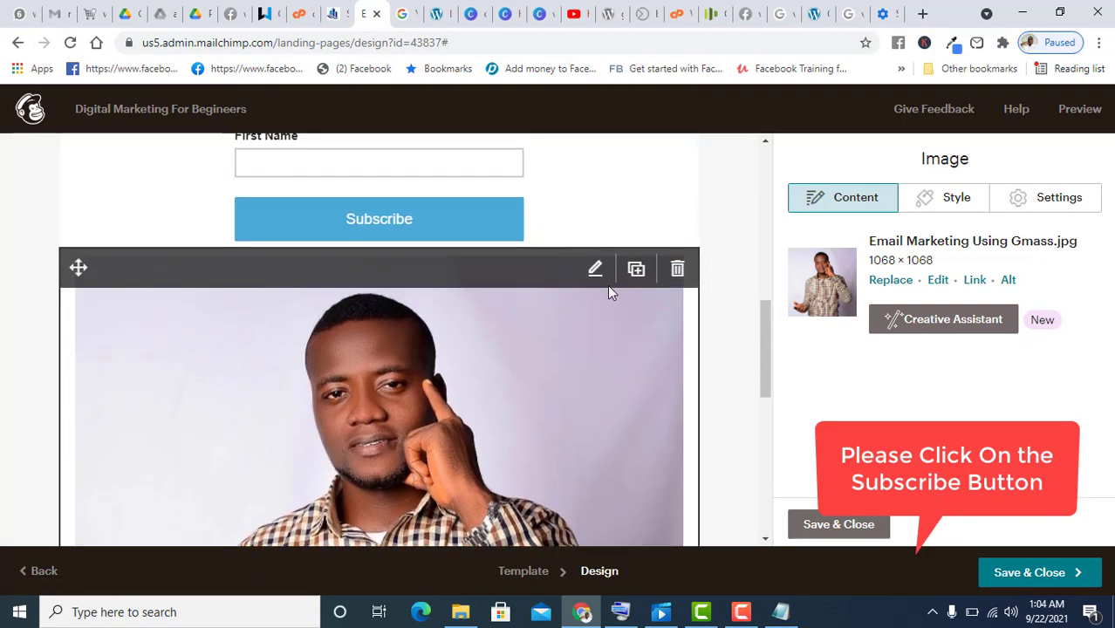
- Try rounding the photo's corners to about two thirds of the maximum
{"action": "left_click", "coordinate": [946, 202]}
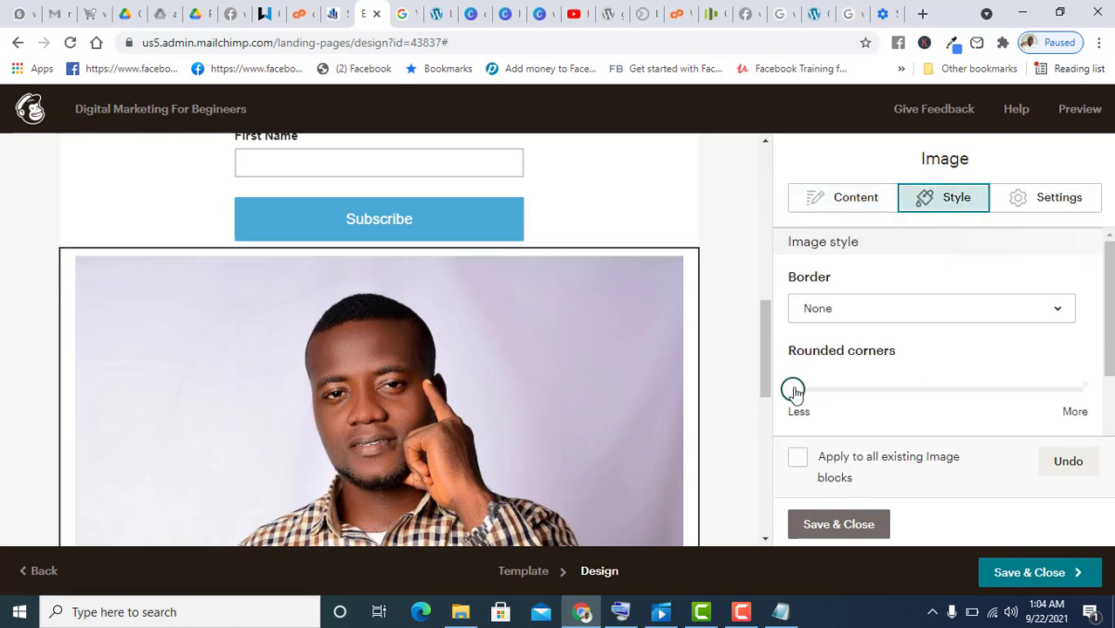
{"action": "left_click_drag", "start_coordinate": [793, 391], "coordinate": [994, 390]}
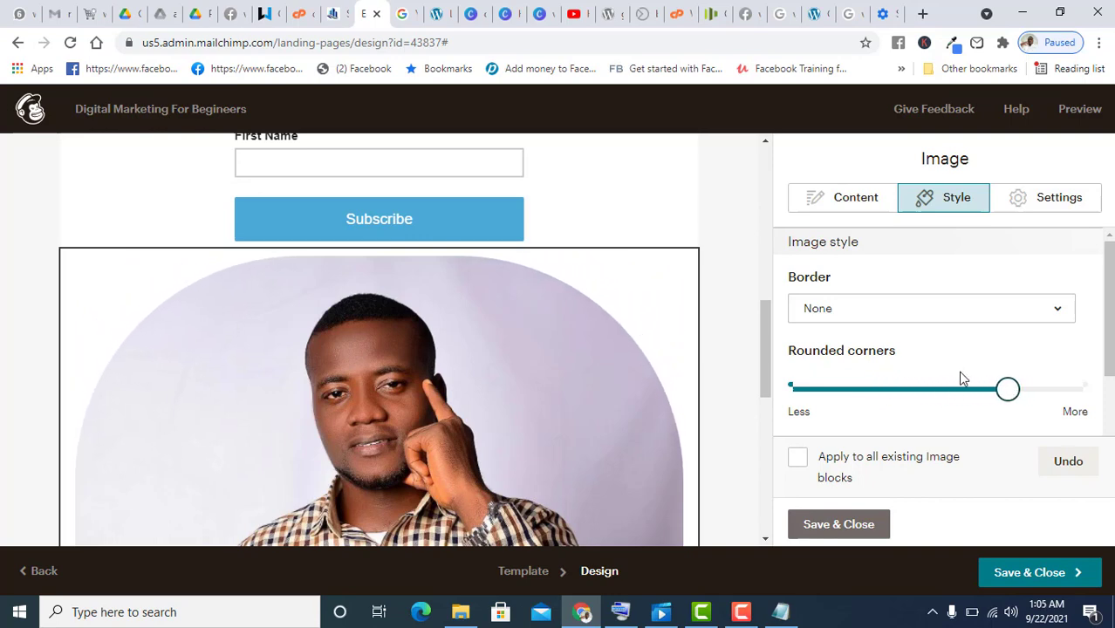
{"action": "scroll", "coordinate": [1082, 373], "scroll_direction": "down", "scroll_amount": 1}
{"action": "scroll", "coordinate": [1073, 383], "scroll_direction": "down", "scroll_amount": 1}
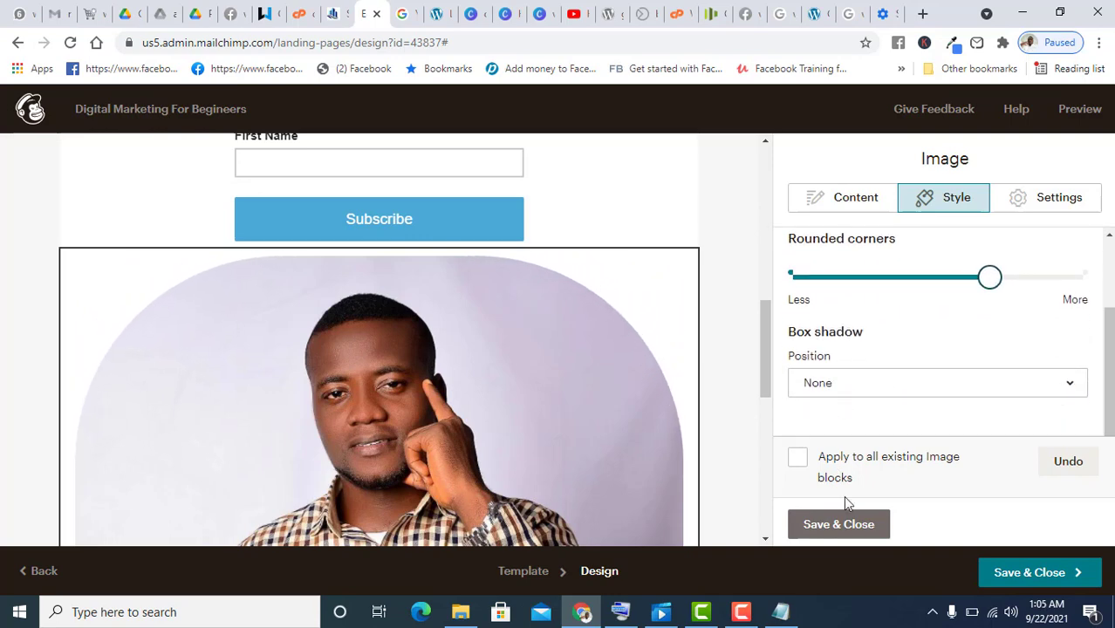
{"action": "left_click", "coordinate": [756, 602]}
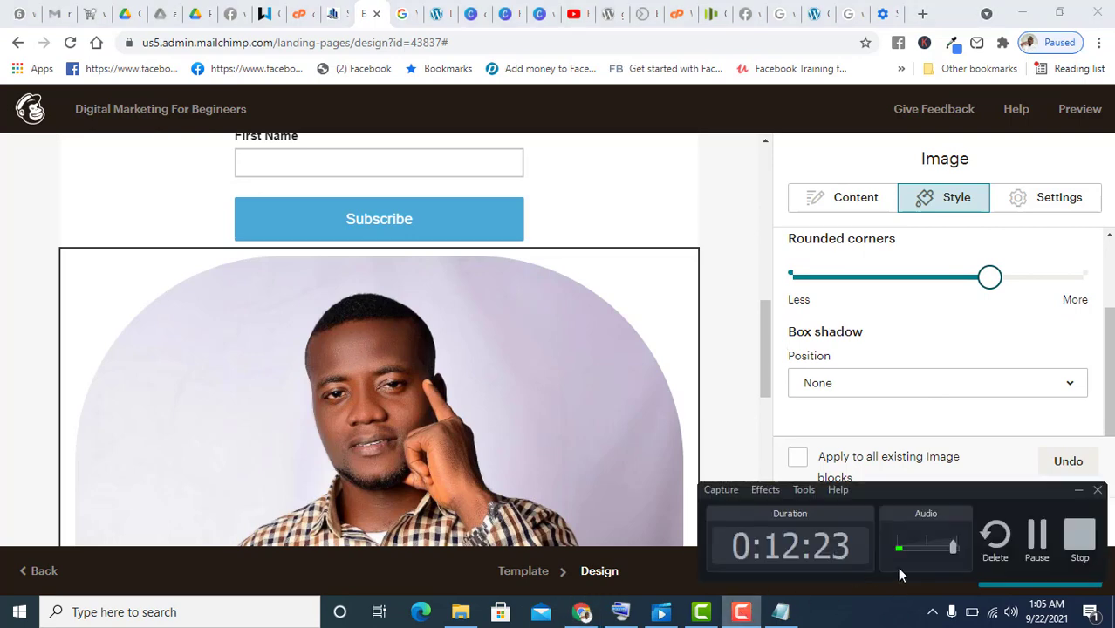
{"action": "left_click", "coordinate": [1038, 538]}
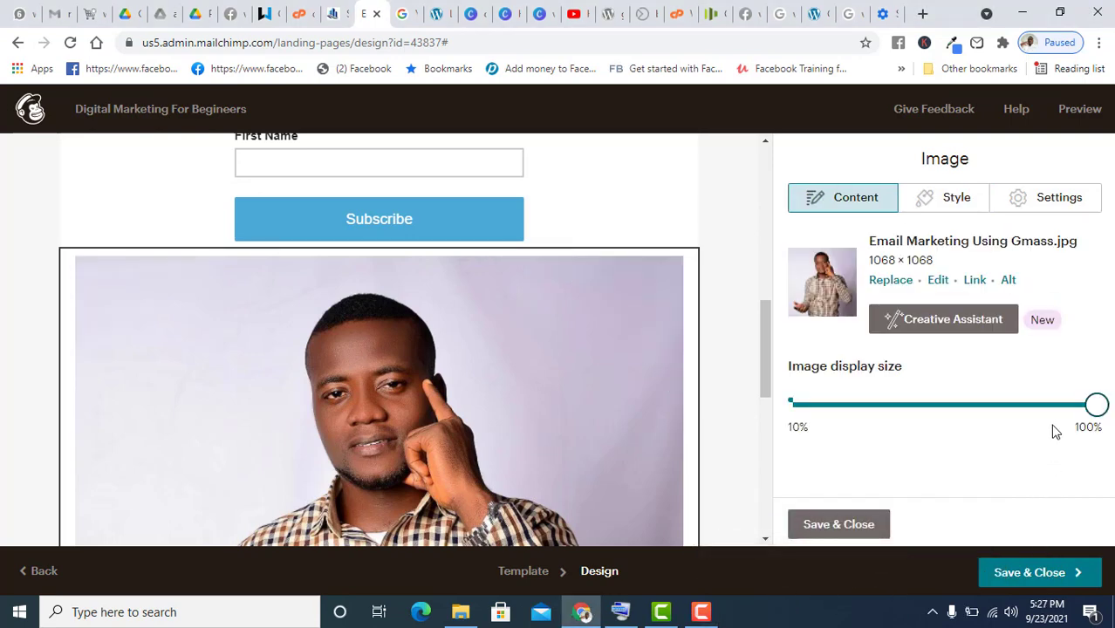
- Reduce the photo's display size to about a quarter of its full width
{"action": "left_click_drag", "start_coordinate": [1100, 416], "coordinate": [833, 425]}
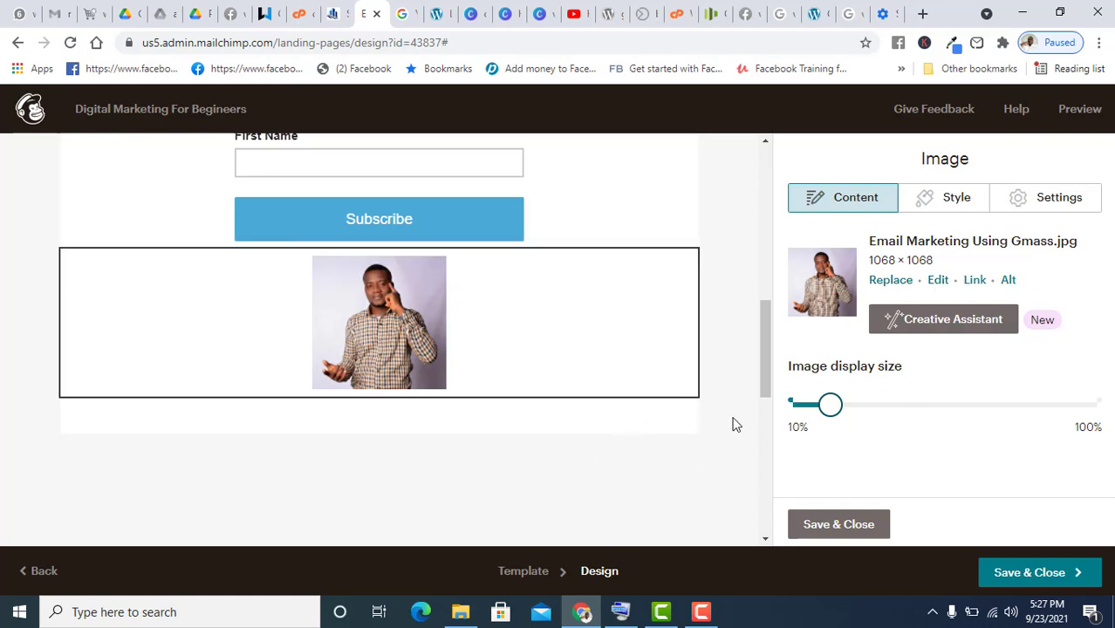
{"action": "left_click", "coordinate": [700, 611]}
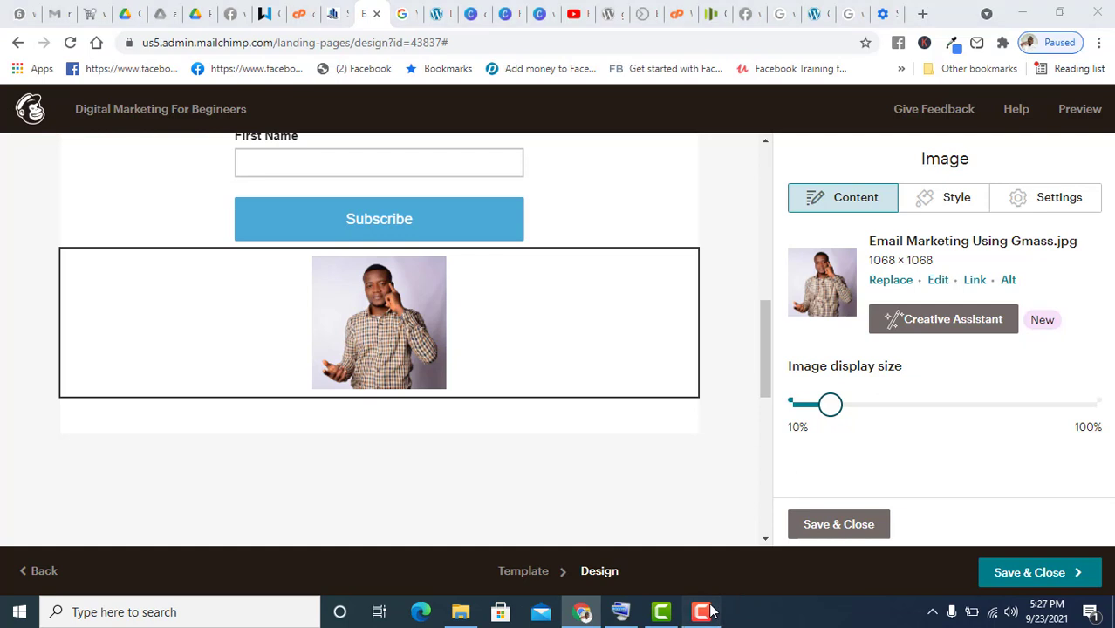
{"action": "left_click", "coordinate": [1038, 532]}
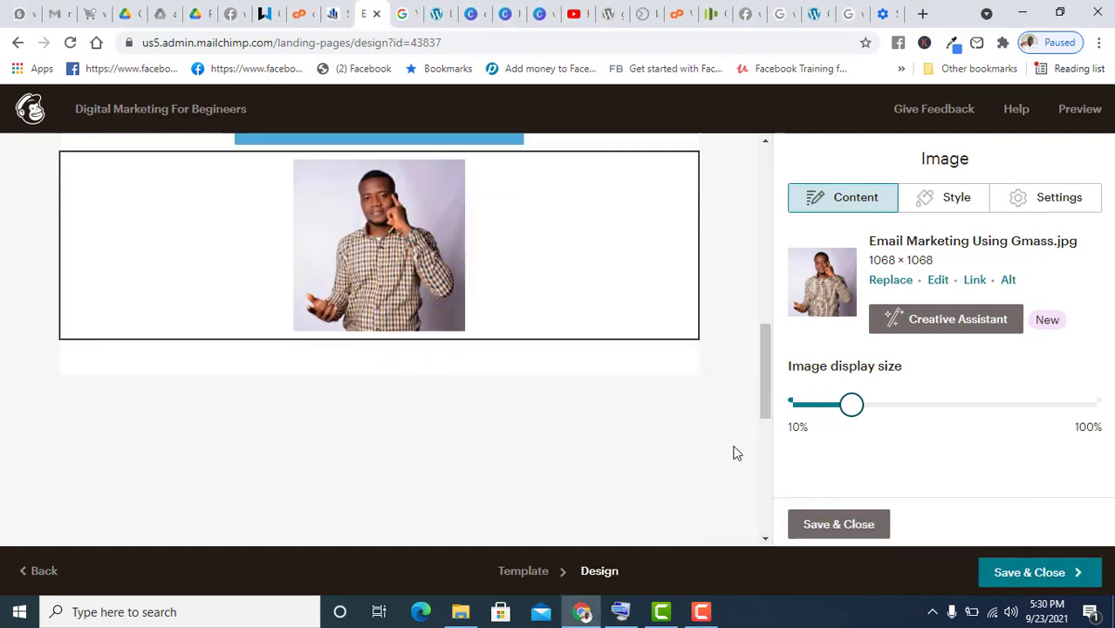
- Reopen the signup form block, review its available fields and the surrounding page, and save and close it
{"action": "scroll", "coordinate": [584, 331], "scroll_direction": "up", "scroll_amount": 2}
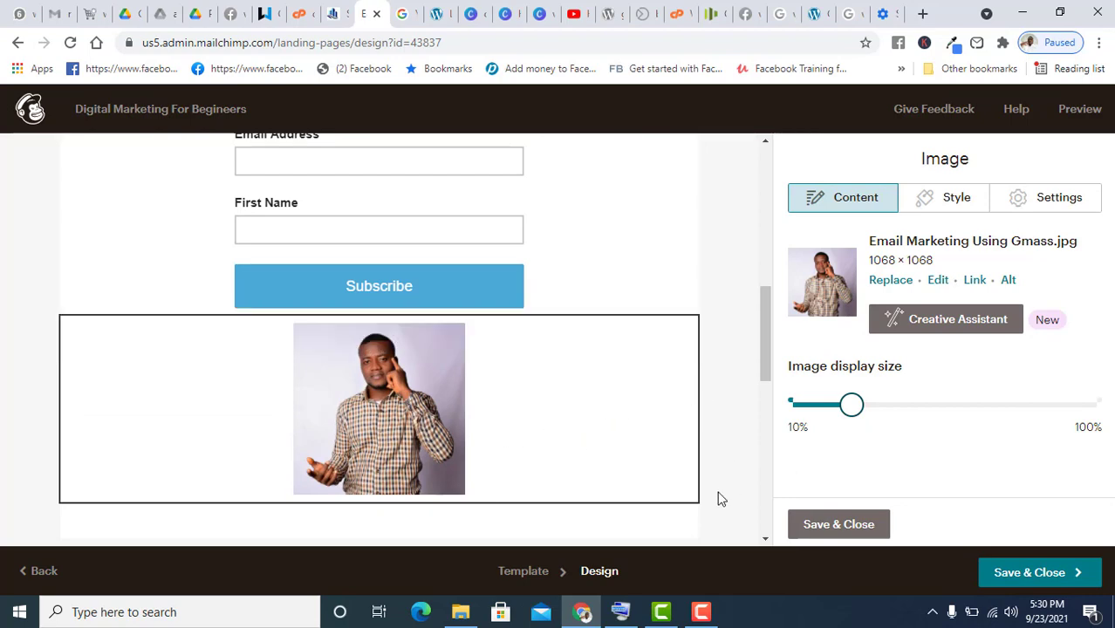
{"action": "left_click", "coordinate": [622, 282]}
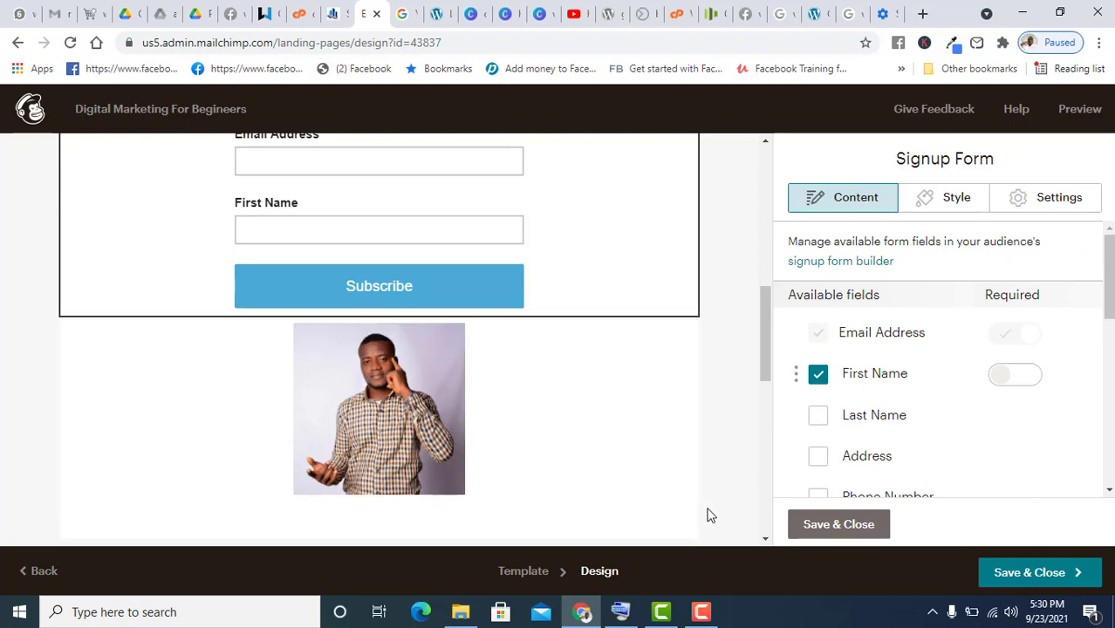
{"action": "scroll", "coordinate": [758, 244], "scroll_direction": "up", "scroll_amount": 1}
{"action": "scroll", "coordinate": [751, 252], "scroll_direction": "up", "scroll_amount": 3}
{"action": "scroll", "coordinate": [734, 256], "scroll_direction": "down", "scroll_amount": 2}
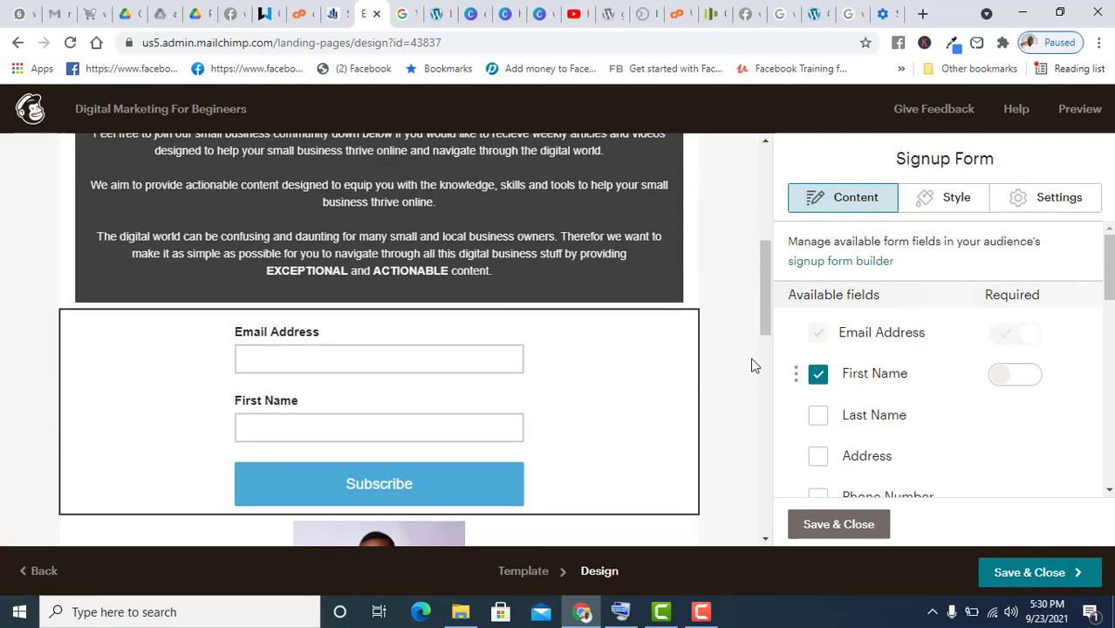
{"action": "left_click", "coordinate": [815, 525]}
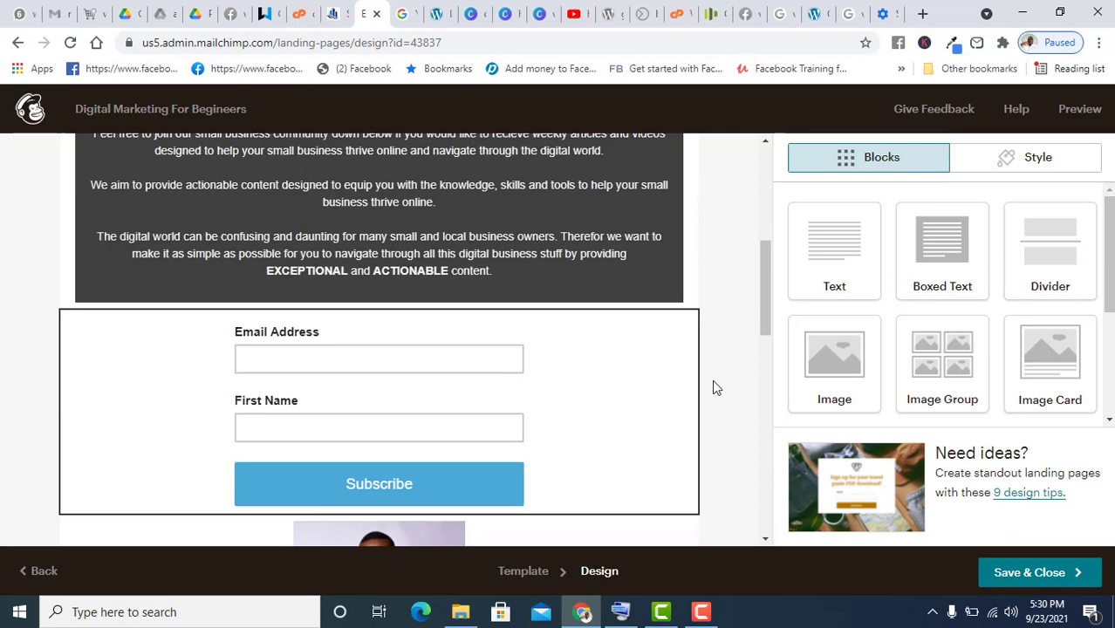
- Add a boxed text block directly below the photo on the landing page
{"action": "scroll", "coordinate": [713, 387], "scroll_direction": "down", "scroll_amount": 6}
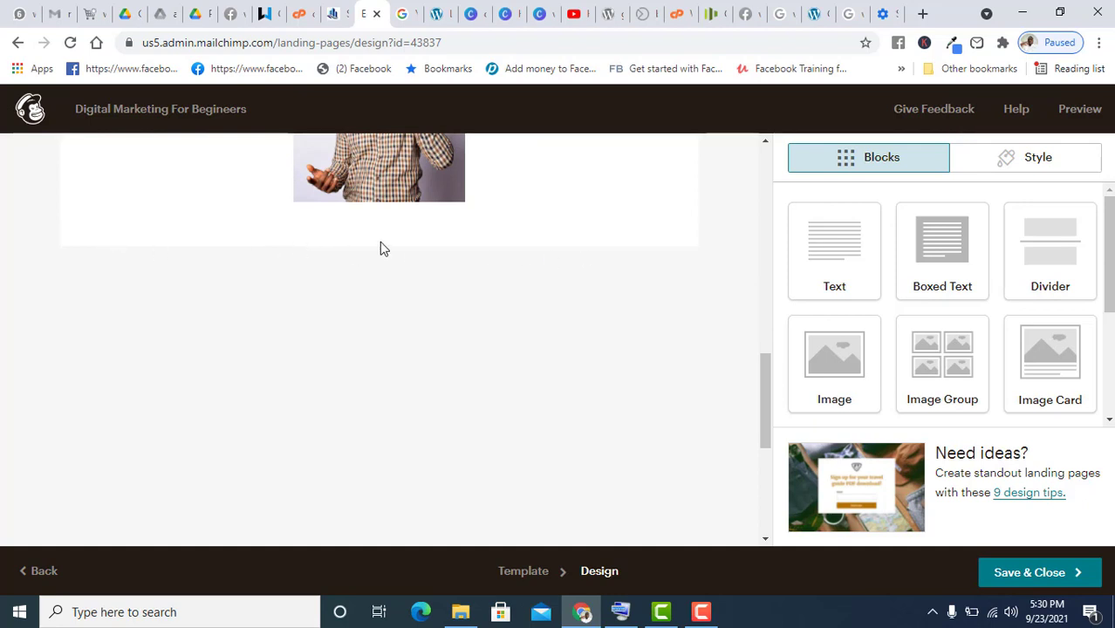
{"action": "scroll", "coordinate": [666, 212], "scroll_direction": "up", "scroll_amount": 3}
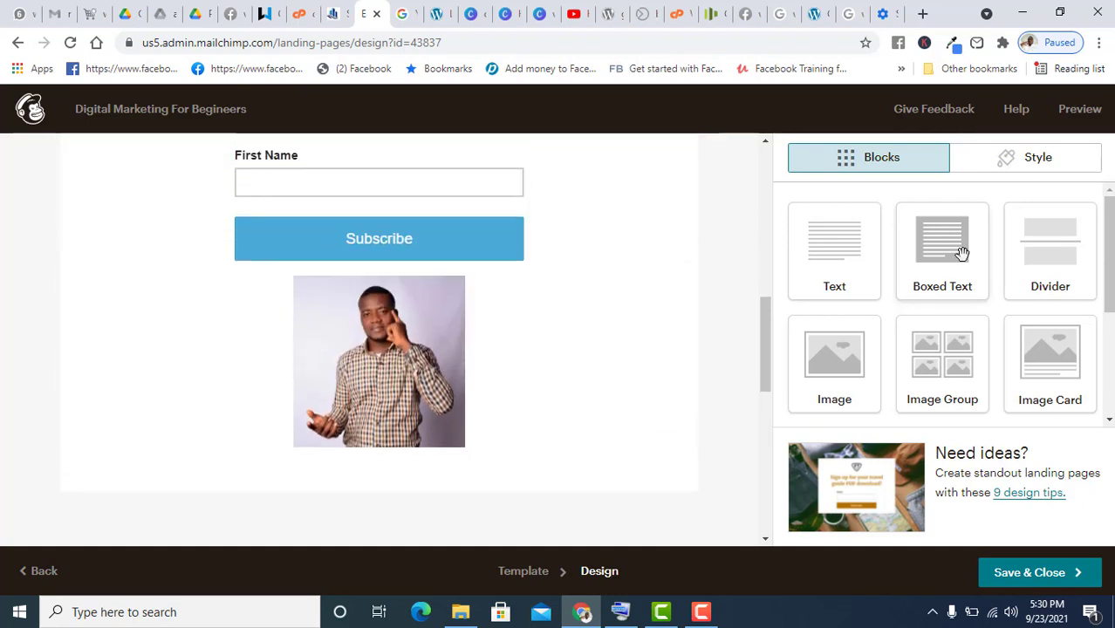
{"action": "mouse_move", "coordinate": [951, 256]}
{"action": "left_mouse_down"}
{"action": "mouse_move", "coordinate": [679, 436]}
{"action": "mouse_move", "coordinate": [642, 479]}
{"action": "left_mouse_up"}
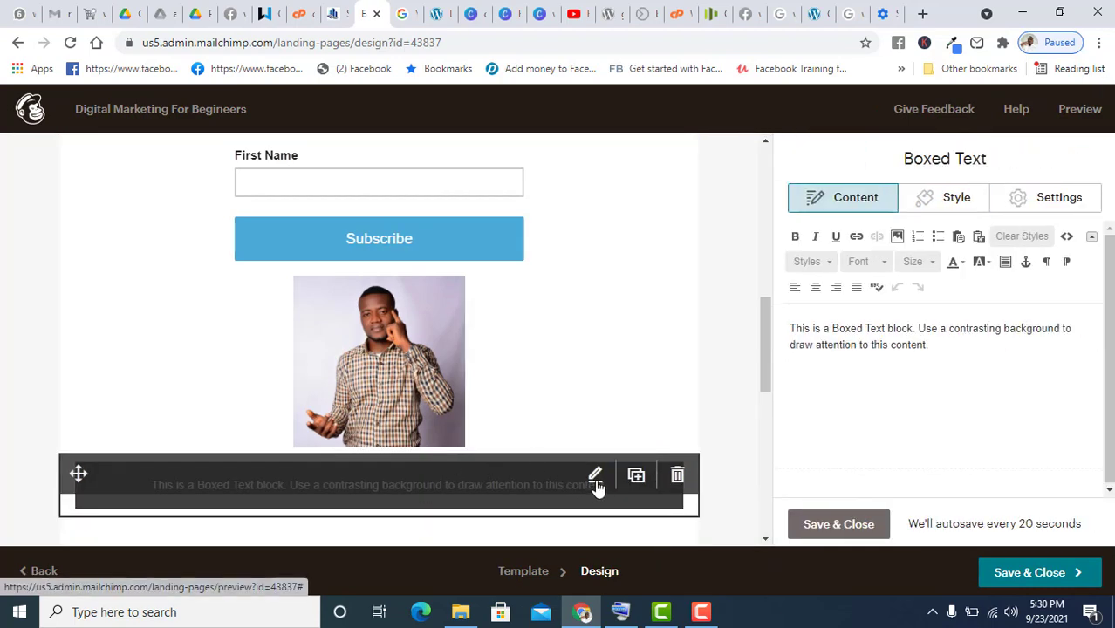
- Replace the new block's placeholder text with "Digital Marketing Trainings for Small Business across the Globe"
{"action": "triple_click", "coordinate": [937, 345]}
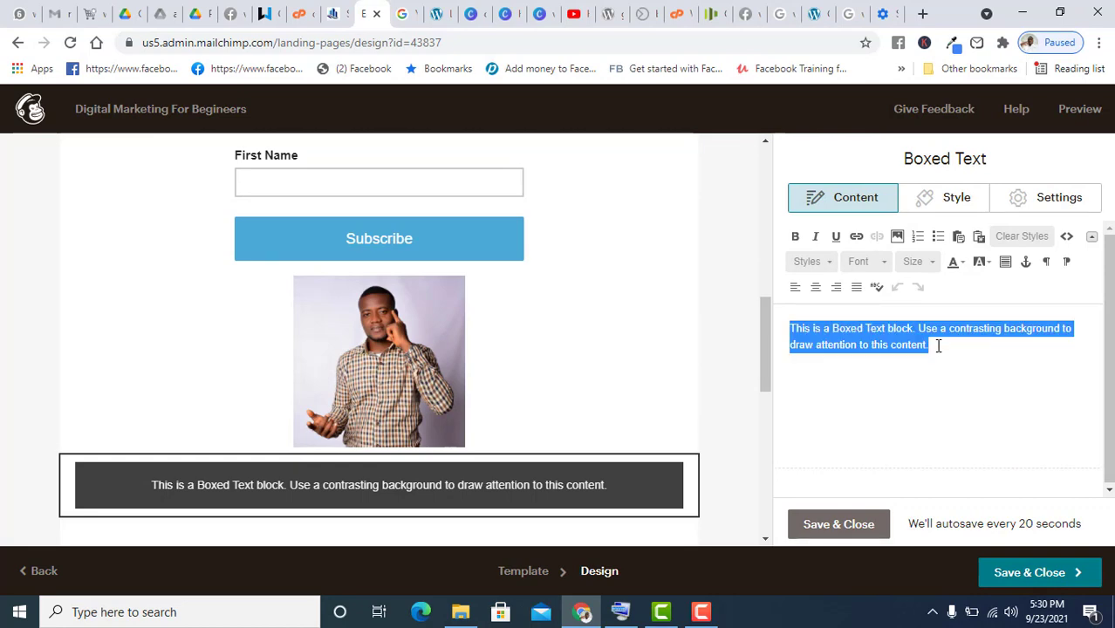
{"action": "type", "text": "Digital "}
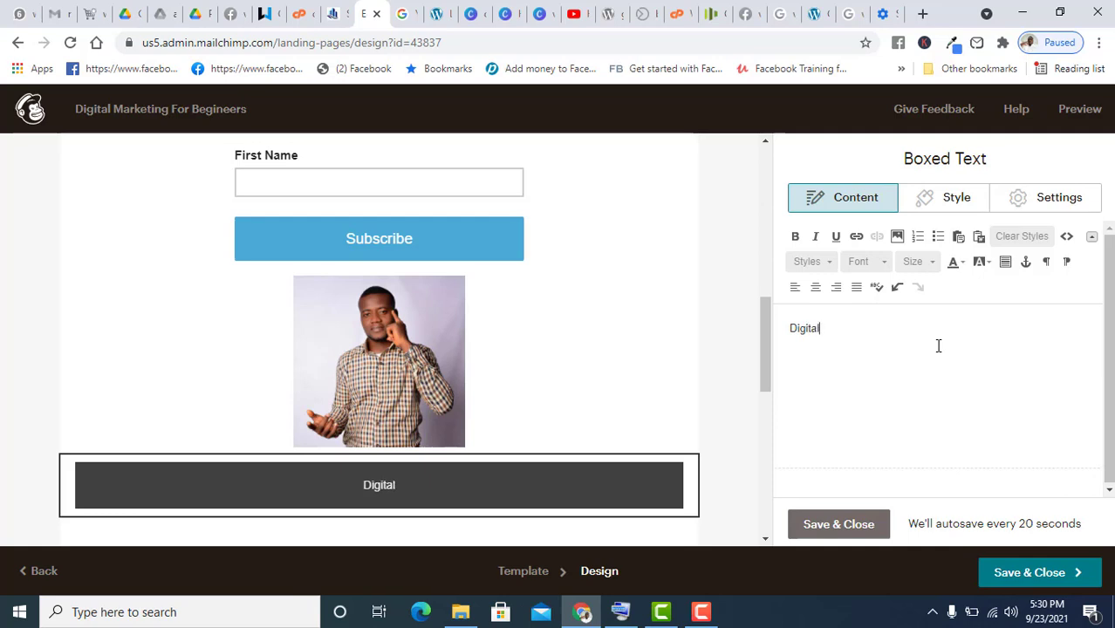
{"action": "type", "text": "Marke"}
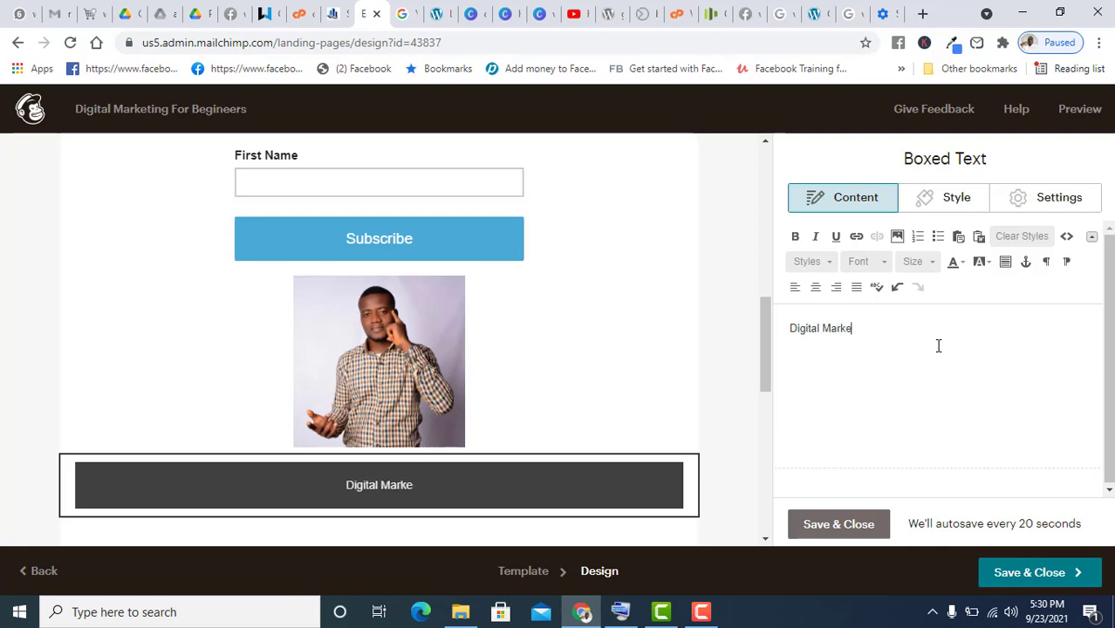
{"action": "type", "text": "ting "}
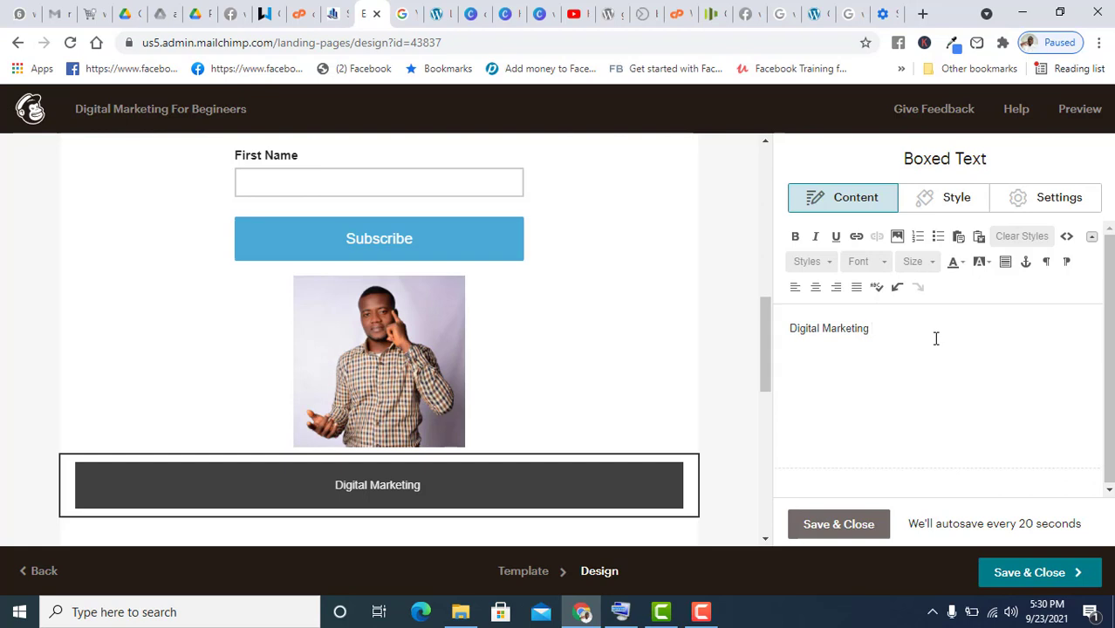
{"action": "type", "text": "Training"}
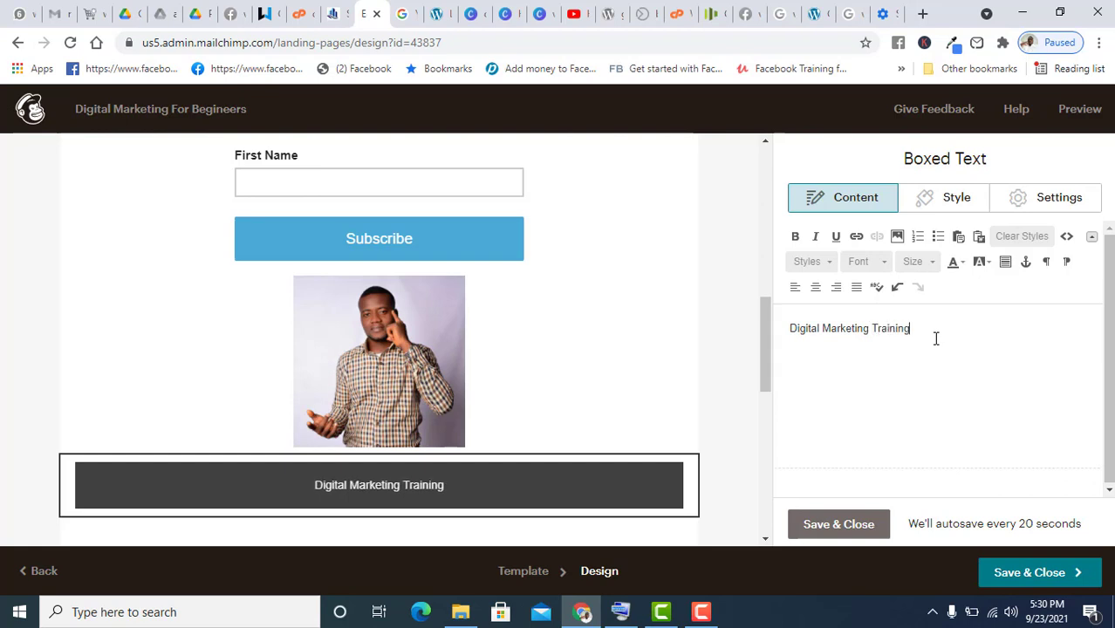
{"action": "type", "text": "s for"}
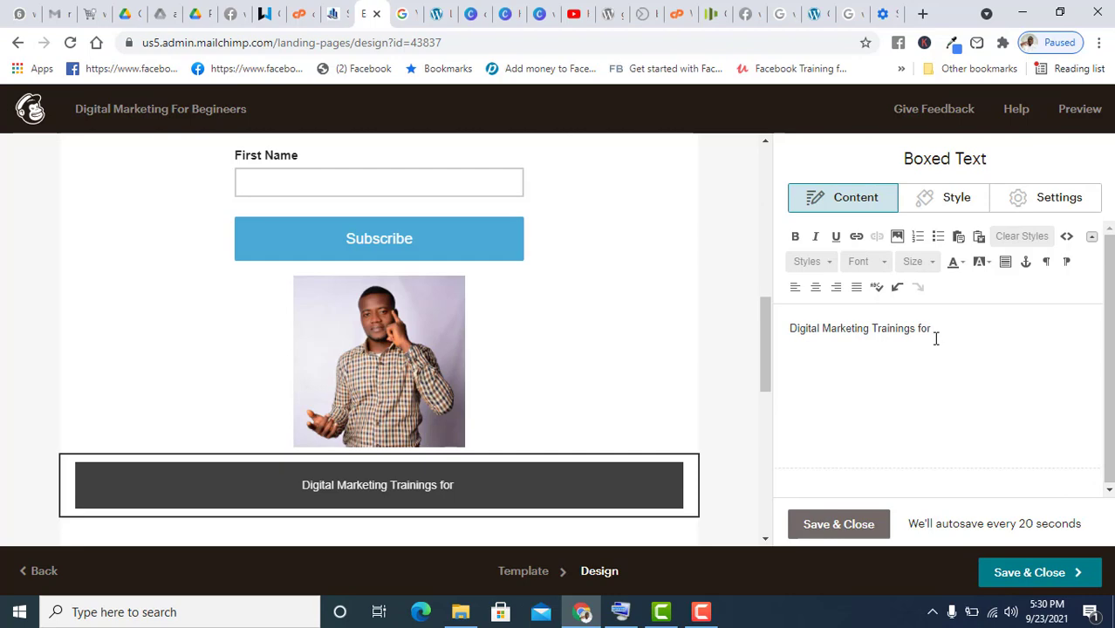
{"action": "type", "text": "small"}
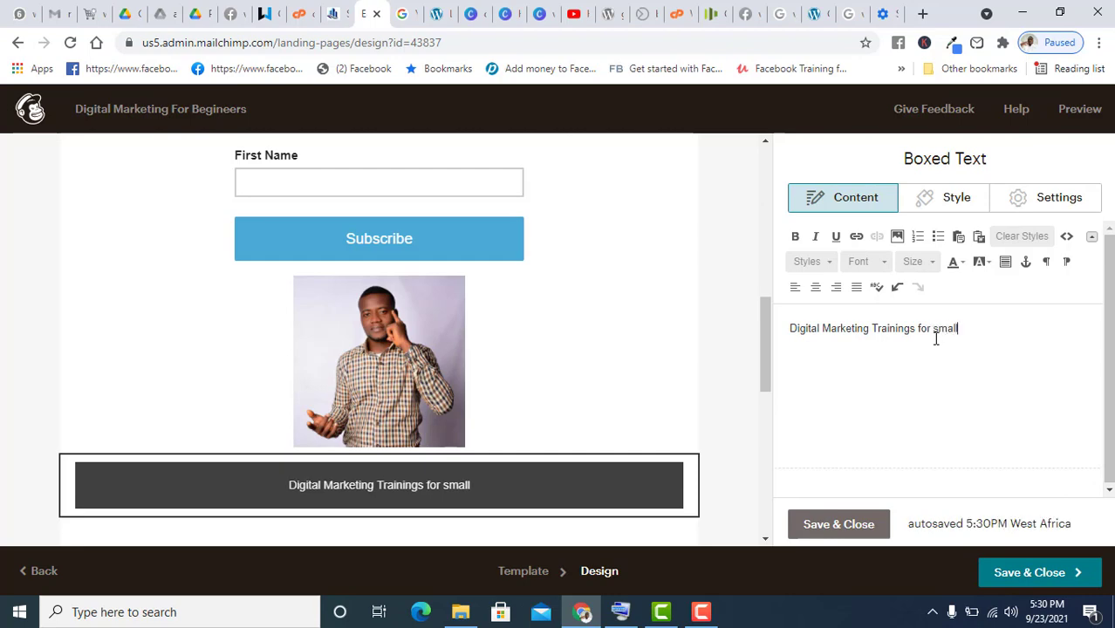
{"action": "key", "text": "BackSpace"}
{"action": "key", "text": "BackSpace"}
{"action": "key", "text": "BackSpace"}
{"action": "key", "text": "BackSpace"}
{"action": "key", "text": "BackSpace"}
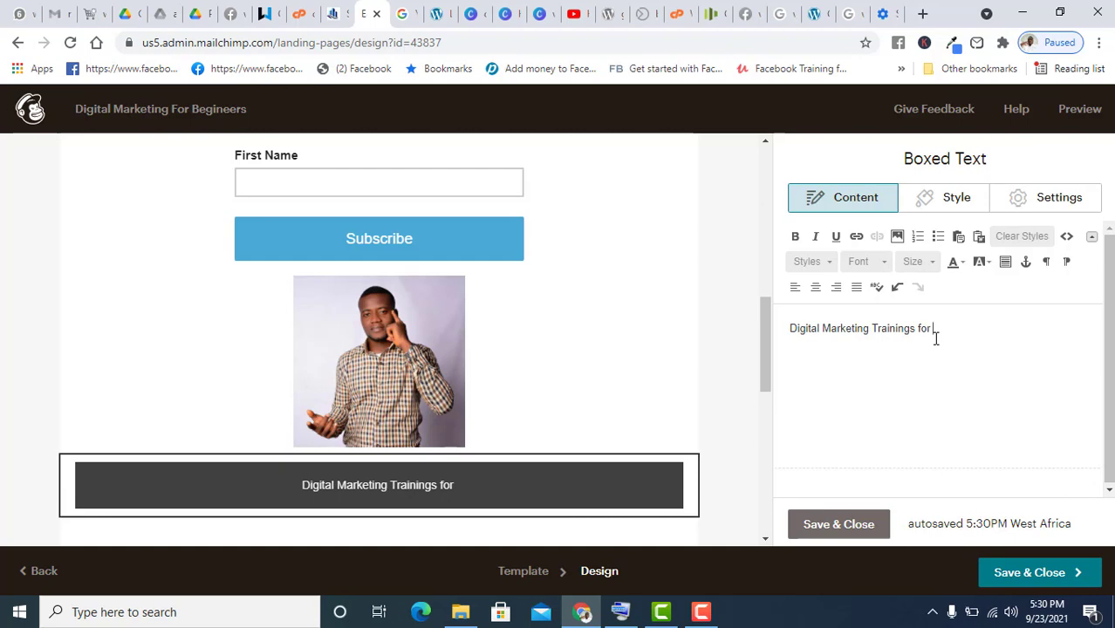
{"action": "type", "text": "Small "}
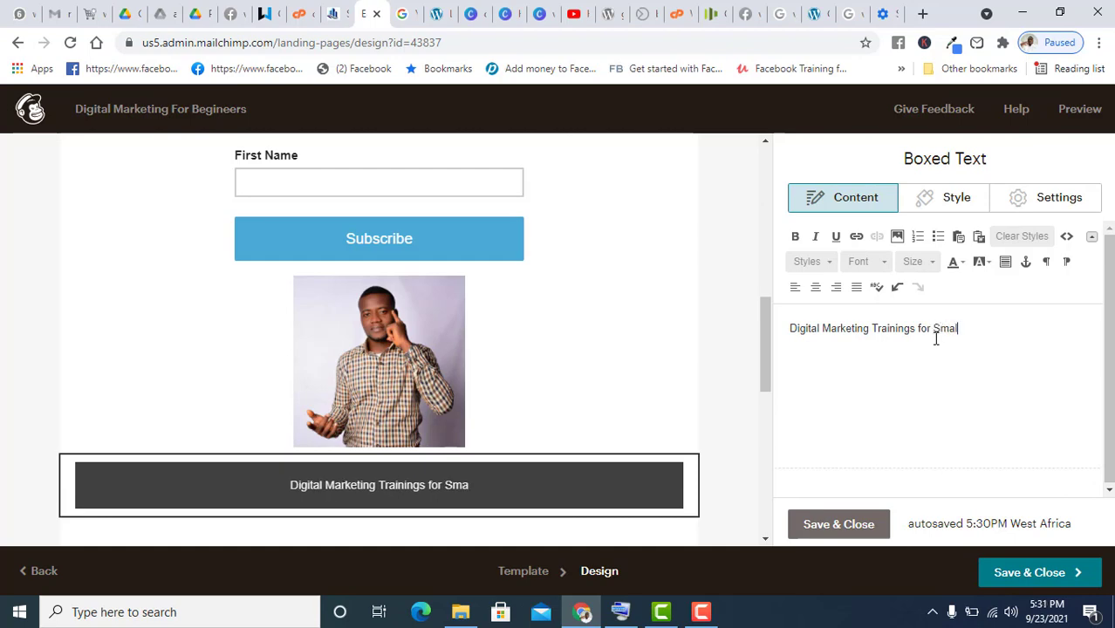
{"action": "type", "text": "Business"}
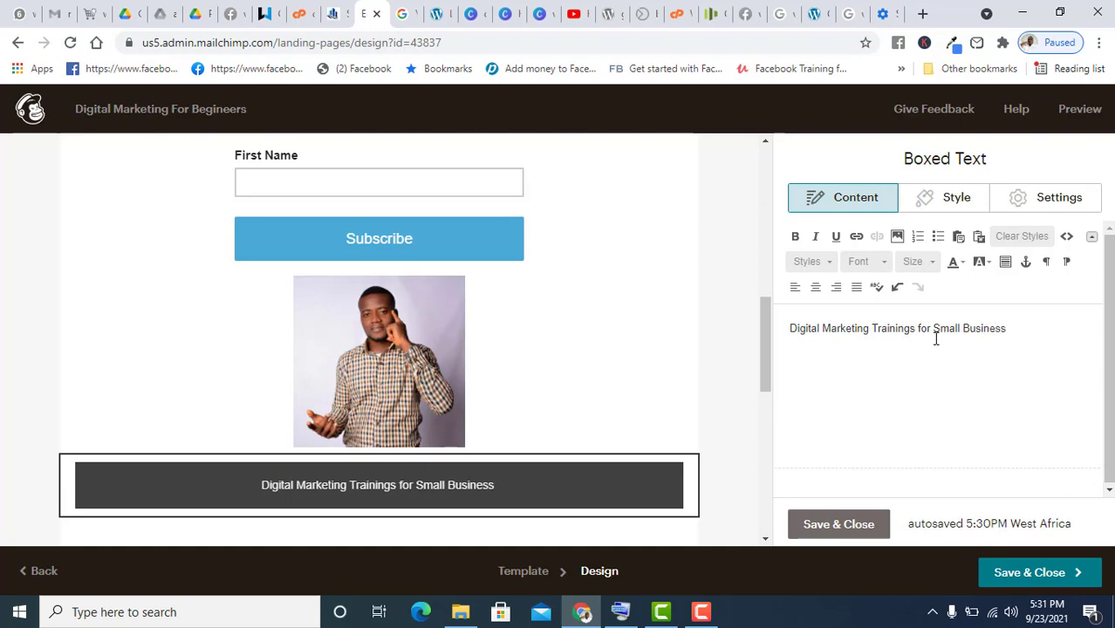
{"action": "type", "text": " across "}
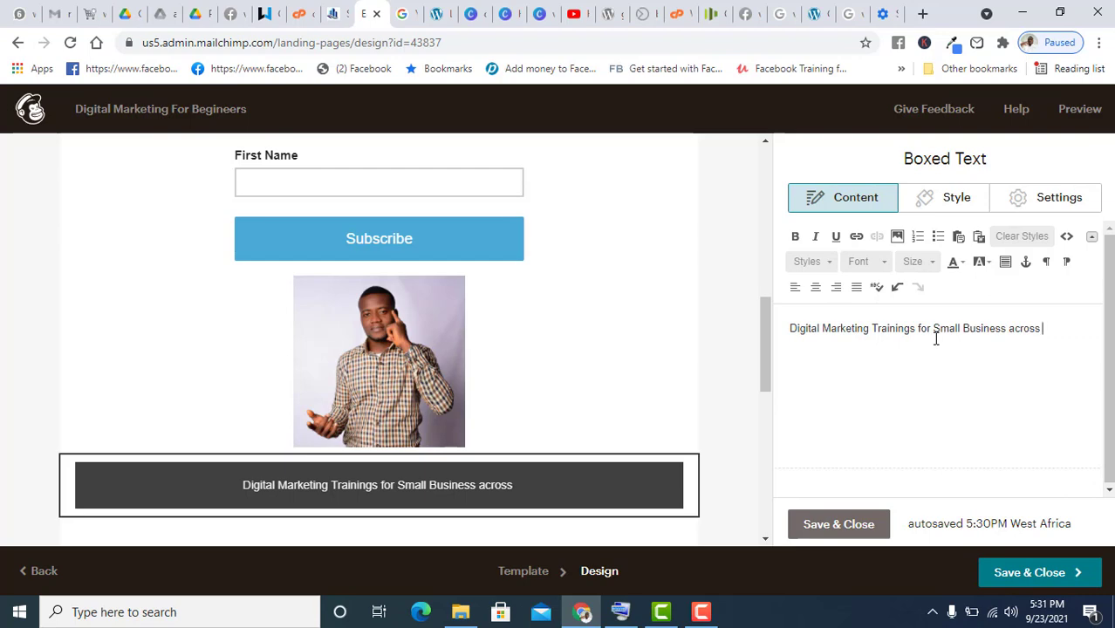
{"action": "type", "text": "A"}
{"action": "key", "text": "BackSpace"}
{"action": "key", "text": "BackSpace"}
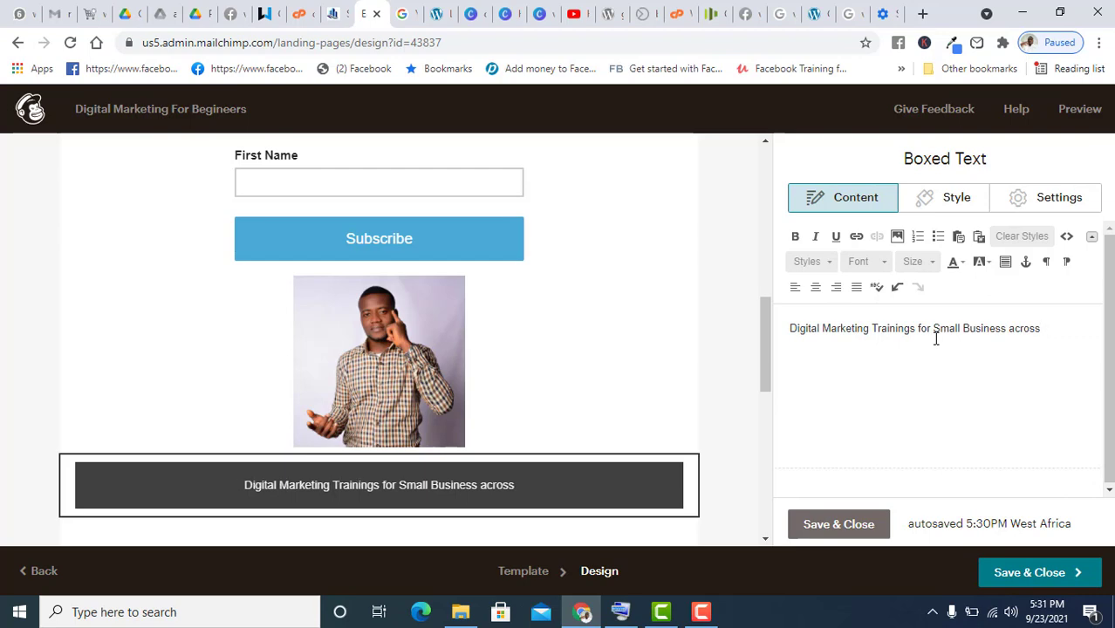
{"action": "type", "text": "the"}
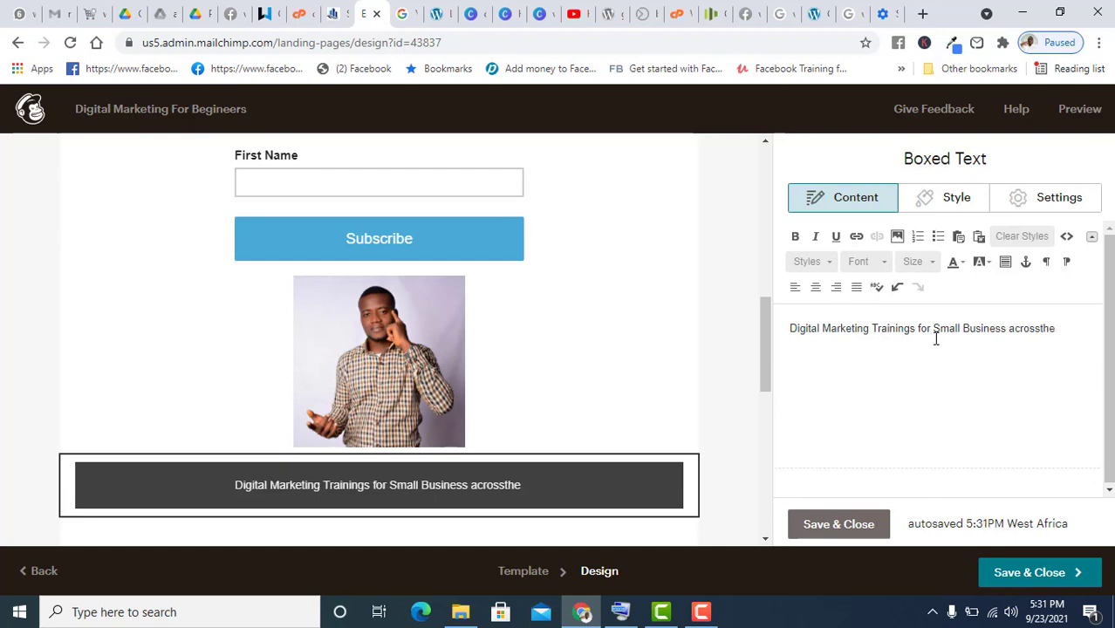
{"action": "key", "text": "BackSpace"}
{"action": "key", "text": "BackSpace"}
{"action": "key", "text": "BackSpace"}
{"action": "type", "text": "t"}
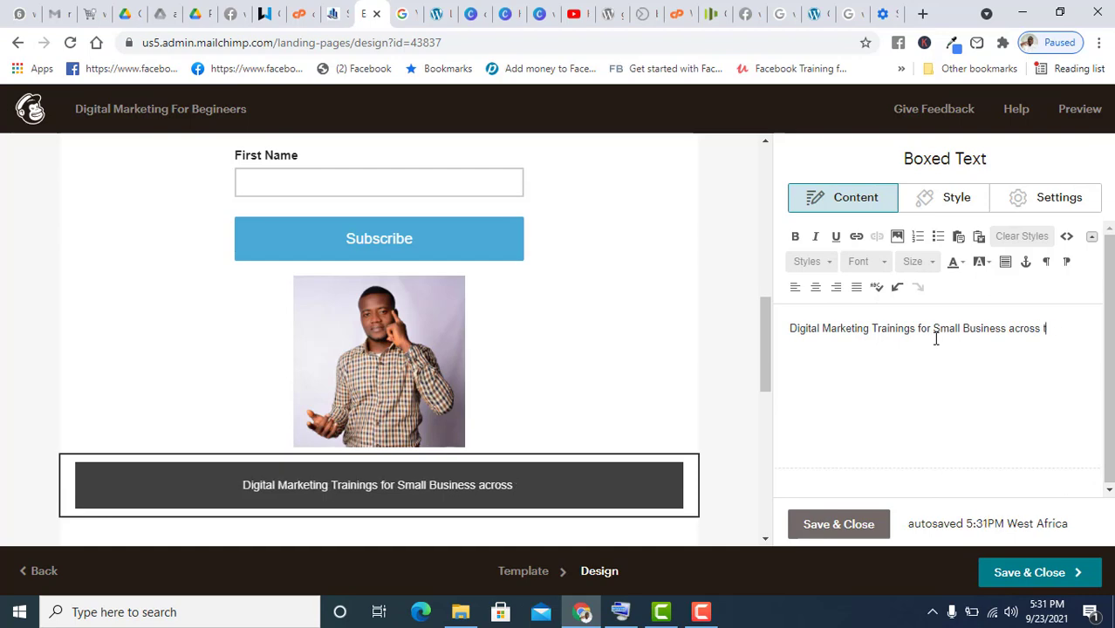
{"action": "type", "text": "he Globe"}
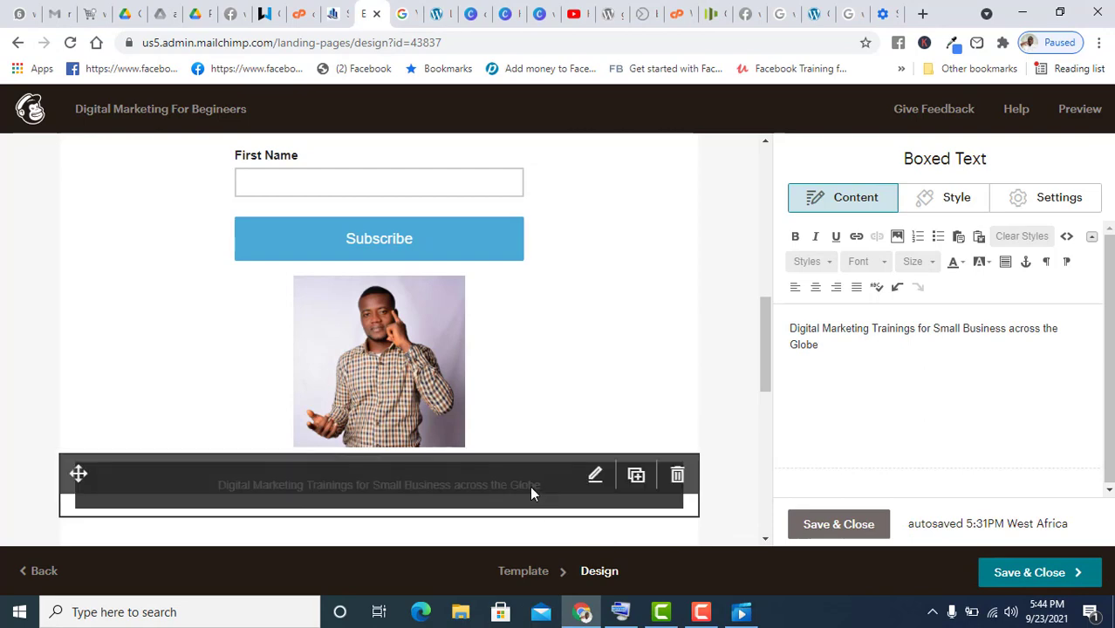
- Add a full stop after "Globe" using the on-screen keyboard, and minimize the keyboard
{"action": "double_click", "coordinate": [836, 353]}
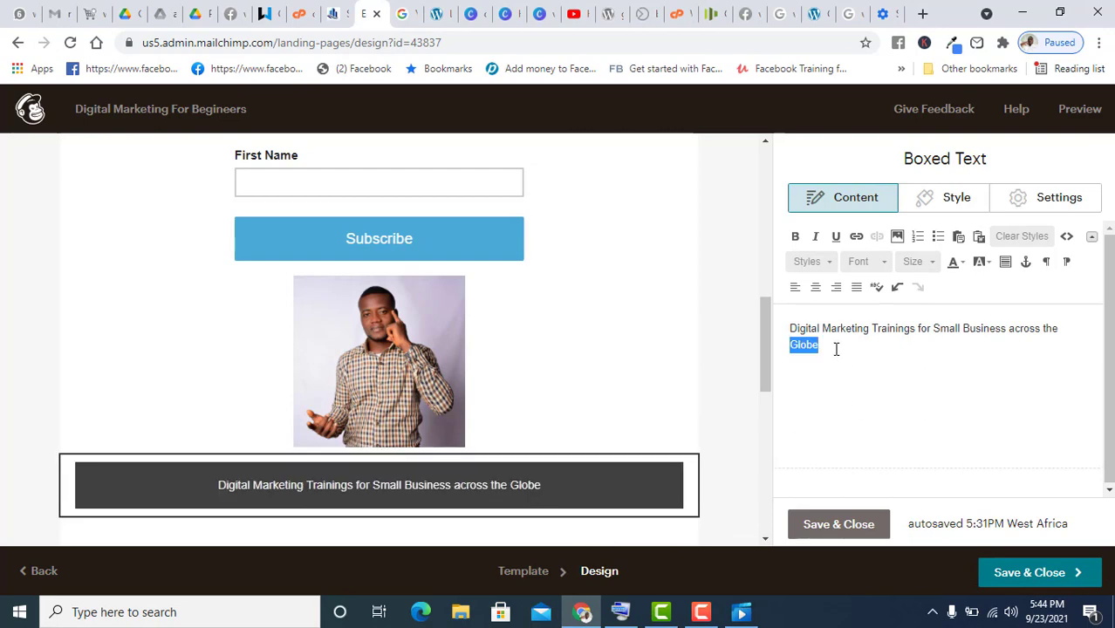
{"action": "left_click", "coordinate": [816, 341]}
{"action": "left_click", "coordinate": [628, 615]}
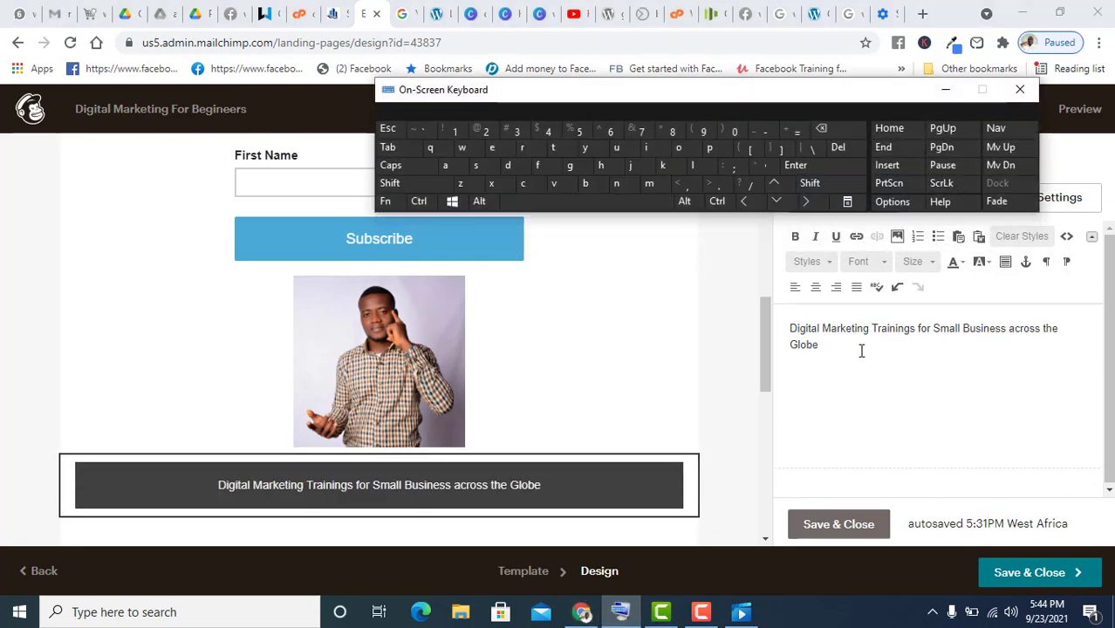
{"action": "left_click", "coordinate": [830, 349]}
{"action": "left_click", "coordinate": [717, 183]}
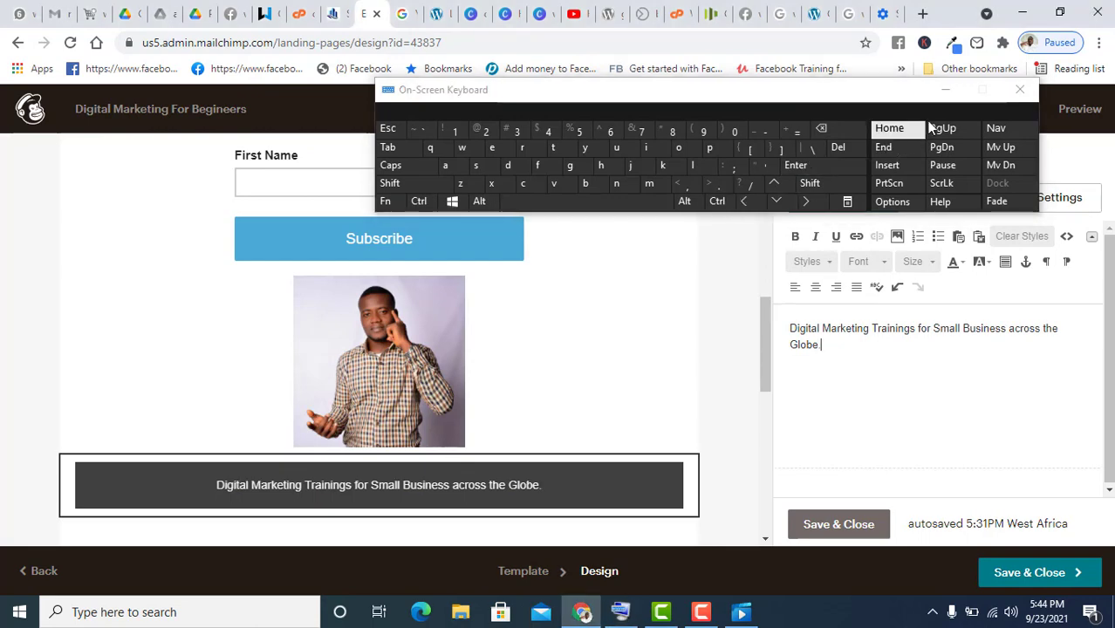
{"action": "left_click", "coordinate": [945, 92]}
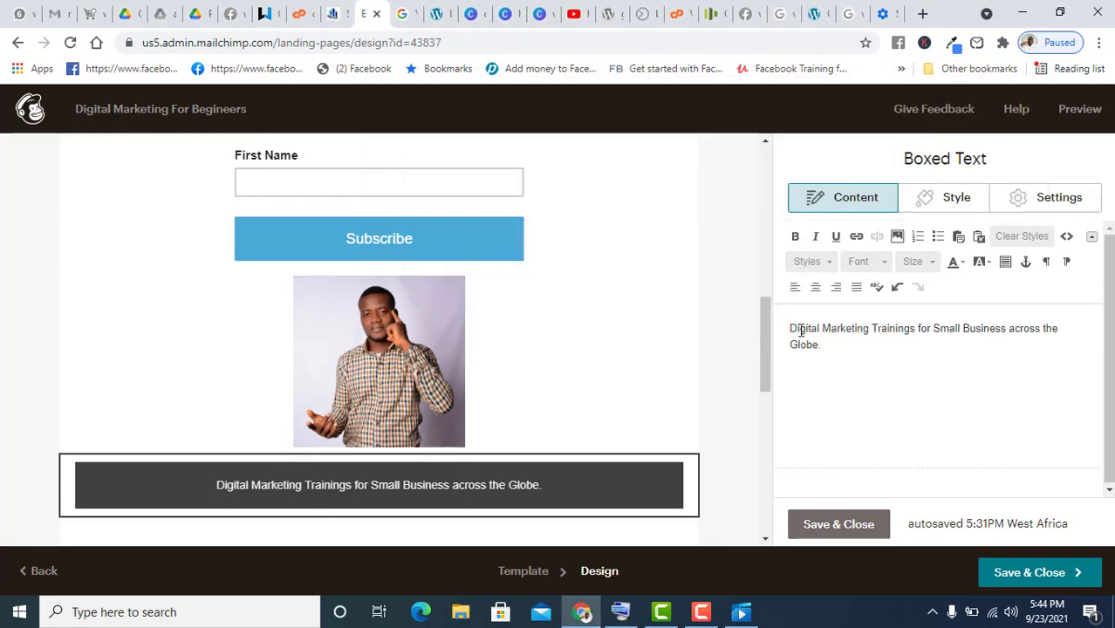
- Italicize and center the whole sentence in the boxed text block, without bold
{"action": "triple_click", "coordinate": [800, 331]}
{"action": "left_click", "coordinate": [816, 237]}
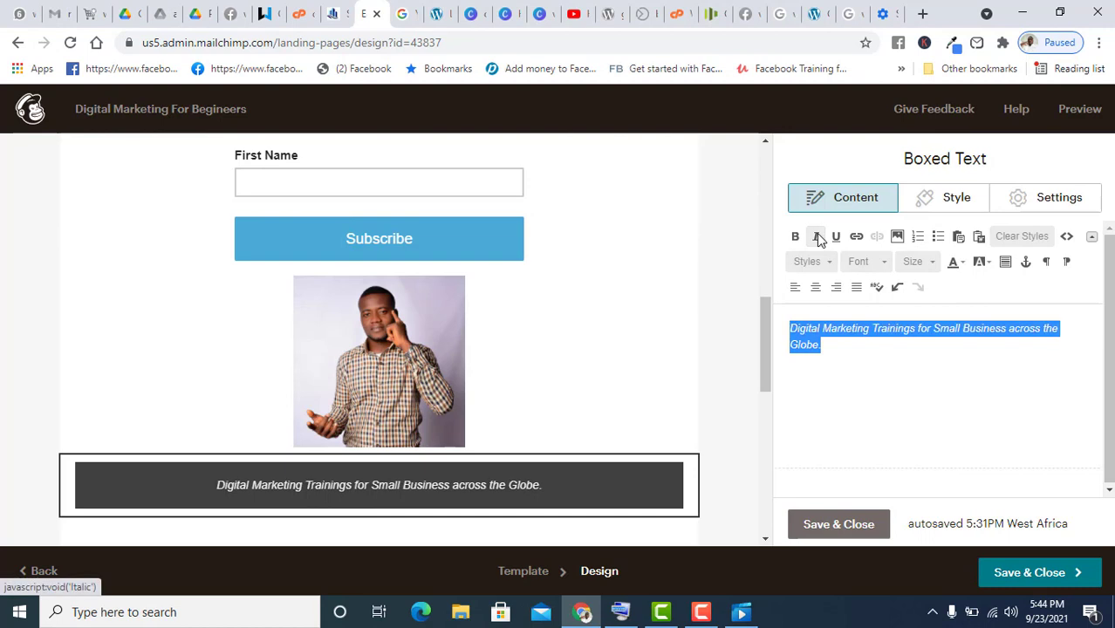
{"action": "left_click", "coordinate": [796, 237]}
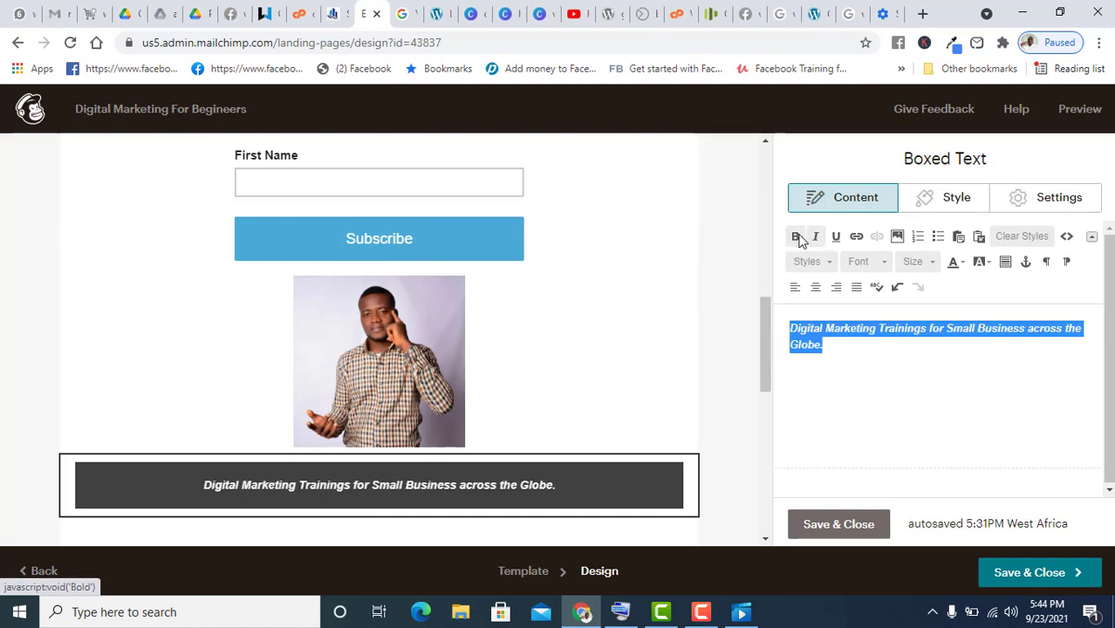
{"action": "left_click", "coordinate": [796, 237]}
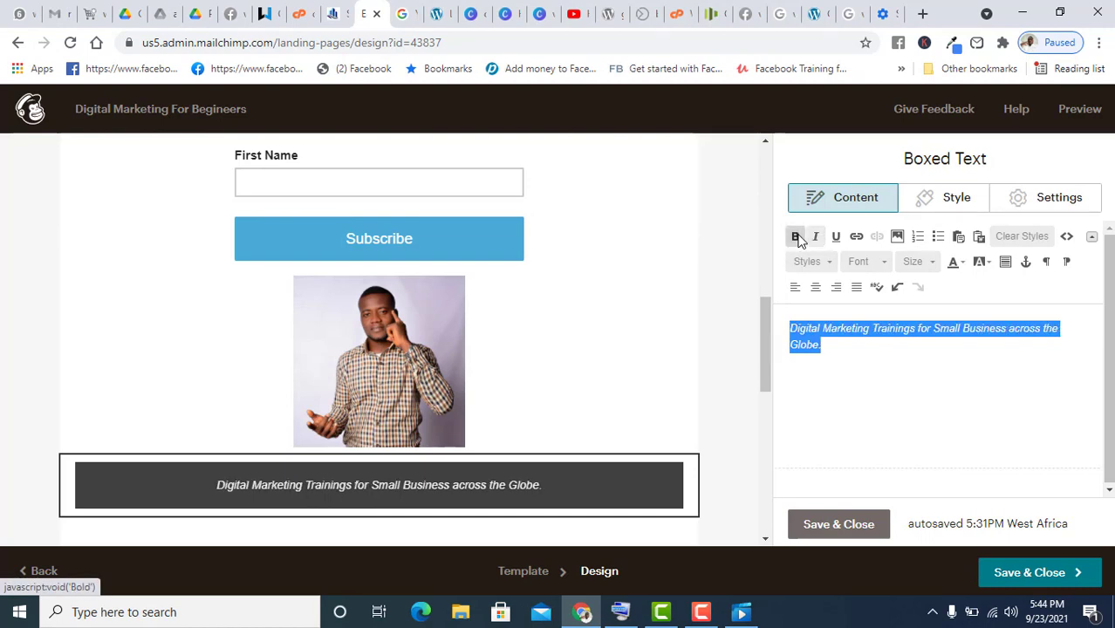
{"action": "left_click", "coordinate": [814, 289]}
{"action": "left_click", "coordinate": [834, 407]}
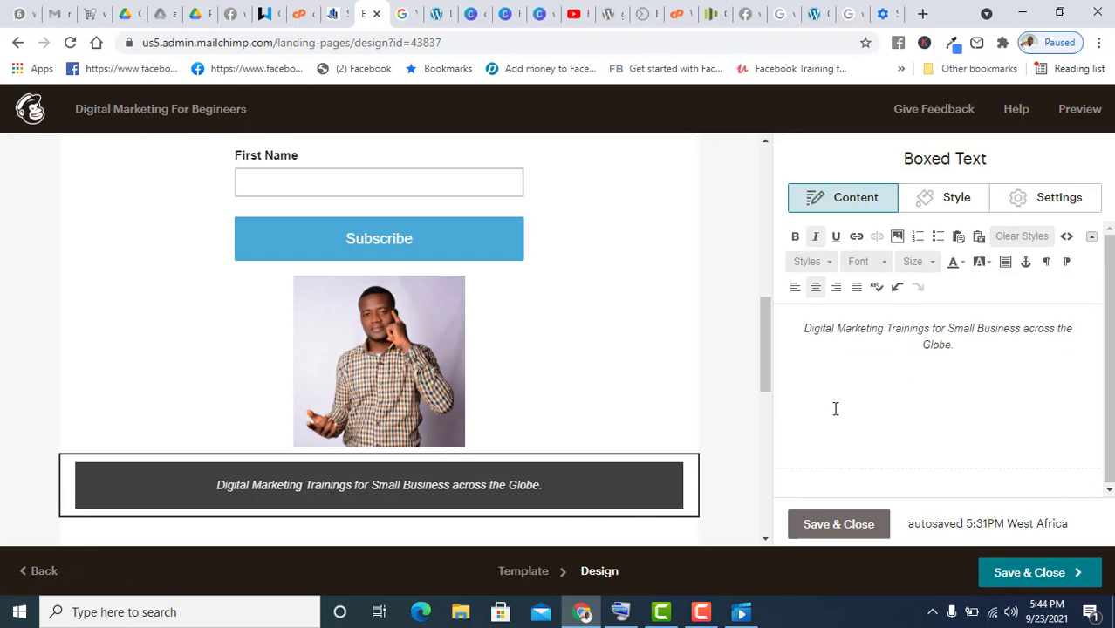
- Review the page from the logo down to the new boxed text, and save and close the block
{"action": "scroll", "coordinate": [564, 335], "scroll_direction": "up", "scroll_amount": 5}
{"action": "scroll", "coordinate": [567, 341], "scroll_direction": "up", "scroll_amount": 2}
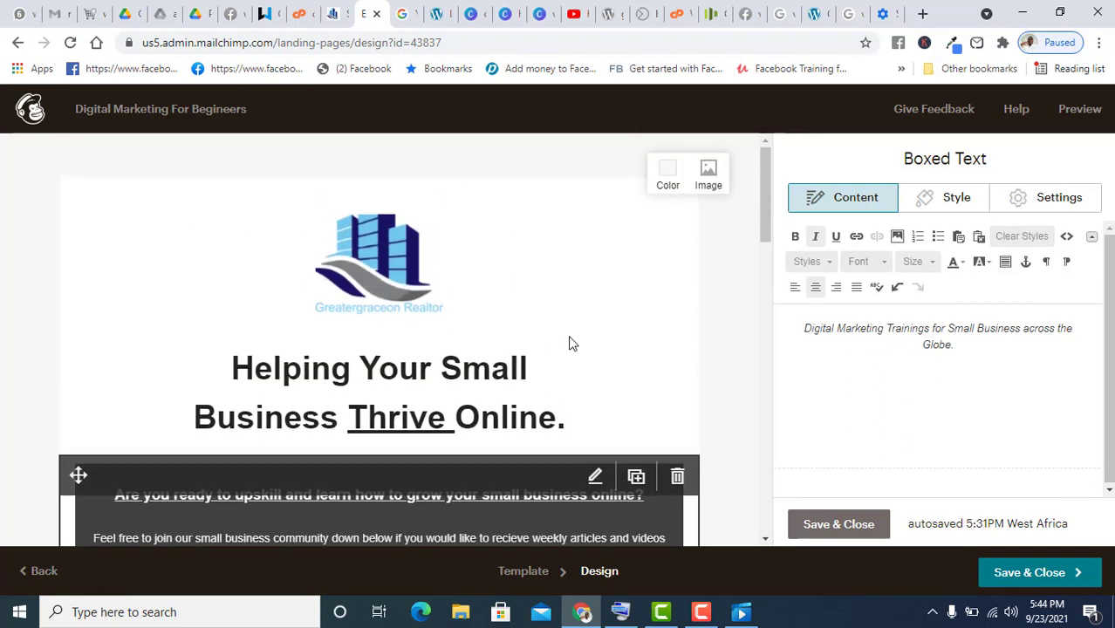
{"action": "scroll", "coordinate": [568, 341], "scroll_direction": "down", "scroll_amount": 4}
{"action": "scroll", "coordinate": [568, 341], "scroll_direction": "up", "scroll_amount": 4}
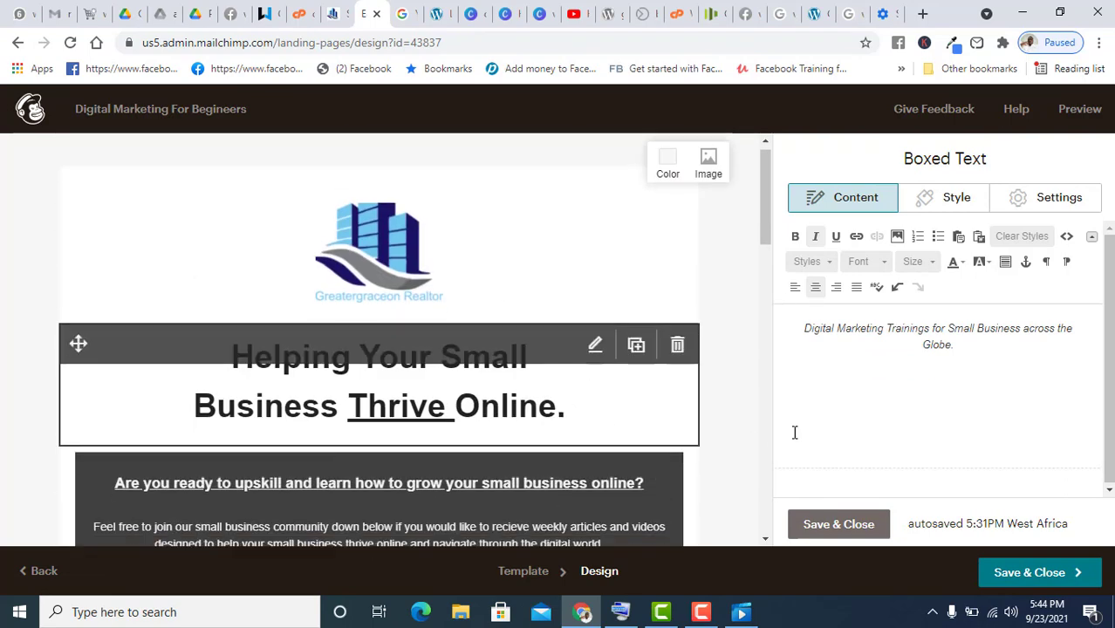
{"action": "scroll", "coordinate": [690, 406], "scroll_direction": "down", "scroll_amount": 10}
{"action": "scroll", "coordinate": [602, 315], "scroll_direction": "up", "scroll_amount": 2}
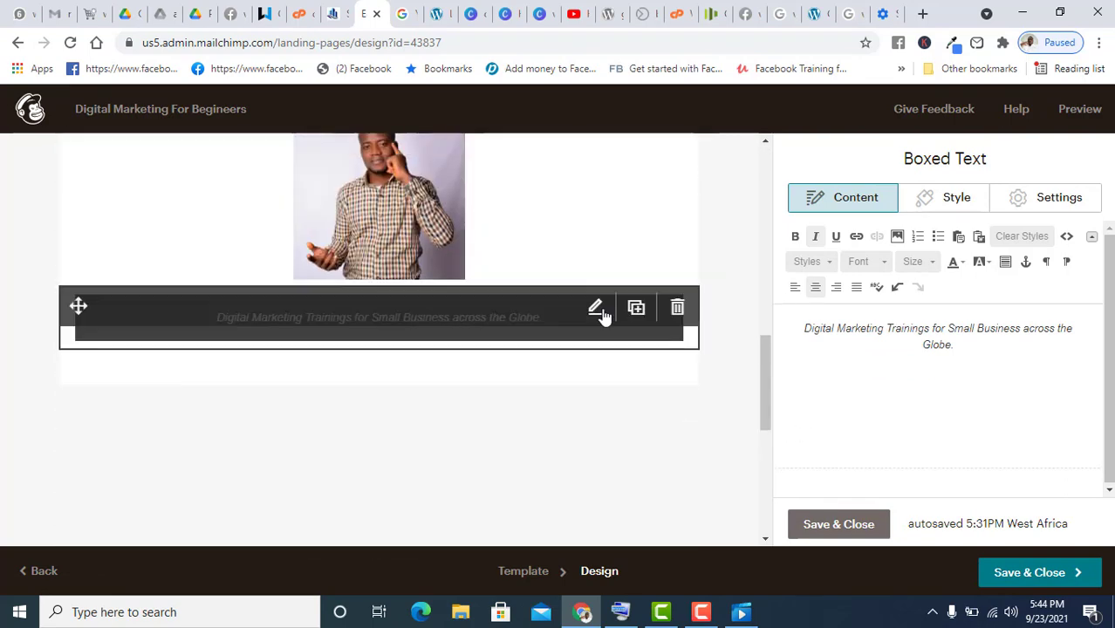
{"action": "scroll", "coordinate": [311, 433], "scroll_direction": "up", "scroll_amount": 1}
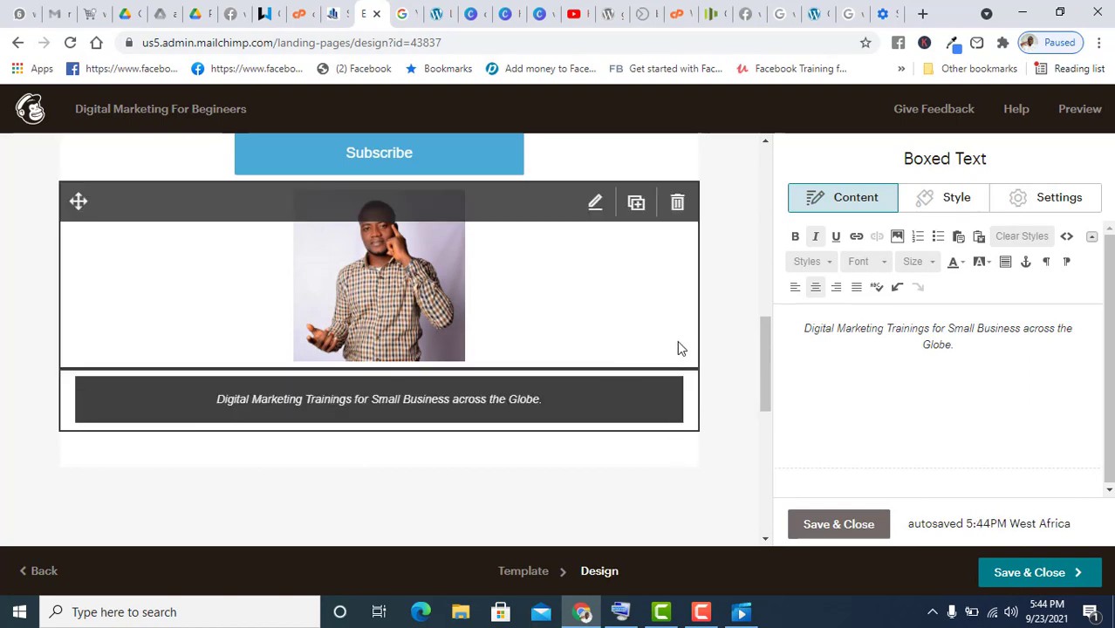
{"action": "left_click", "coordinate": [680, 349]}
{"action": "left_click", "coordinate": [844, 525]}
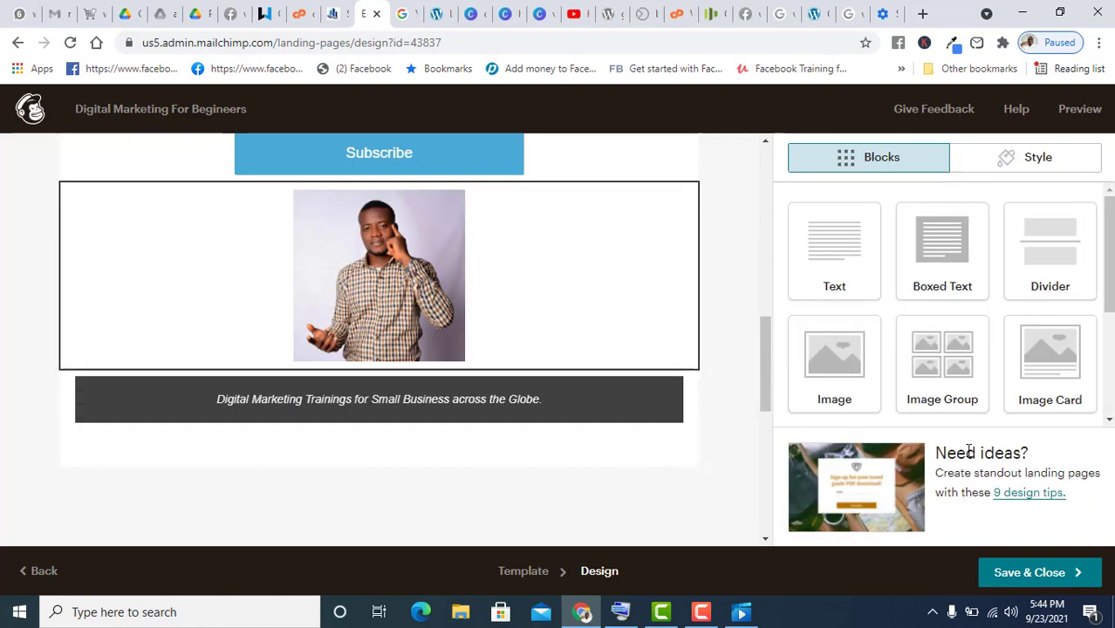
{"action": "scroll", "coordinate": [743, 358], "scroll_direction": "up", "scroll_amount": 1}
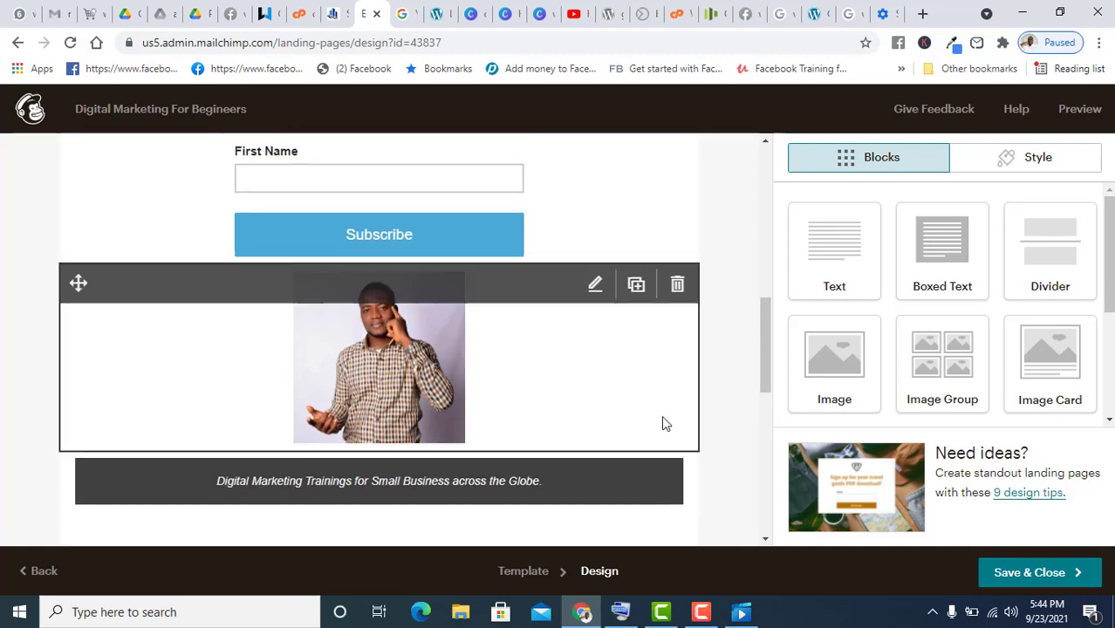
{"action": "scroll", "coordinate": [724, 378], "scroll_direction": "up", "scroll_amount": 2}
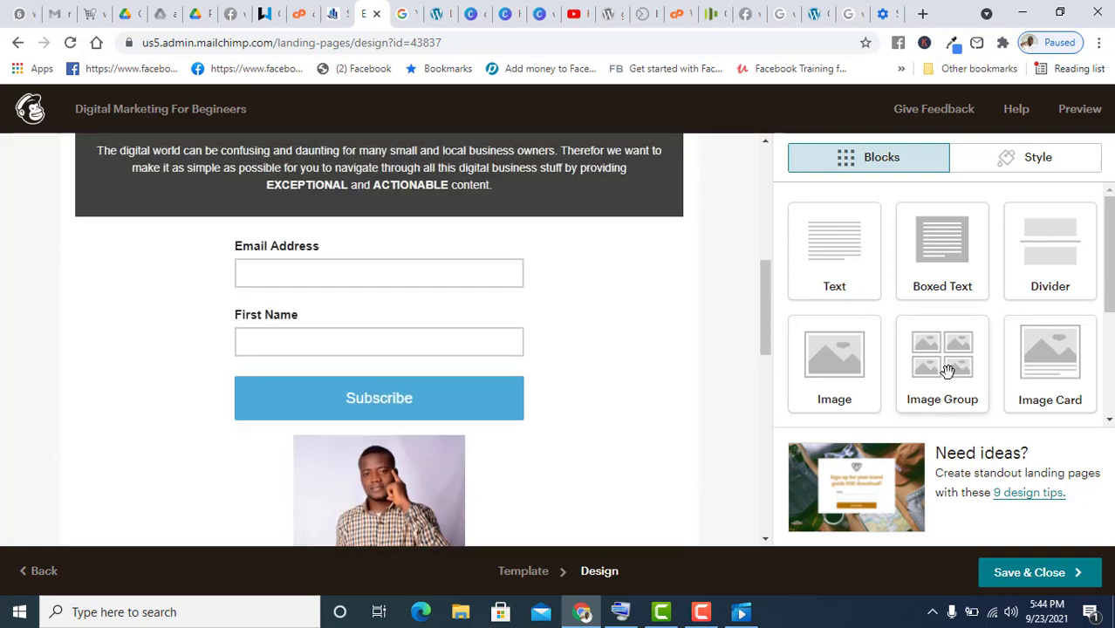
{"action": "scroll", "coordinate": [926, 360], "scroll_direction": "down", "scroll_amount": 3}
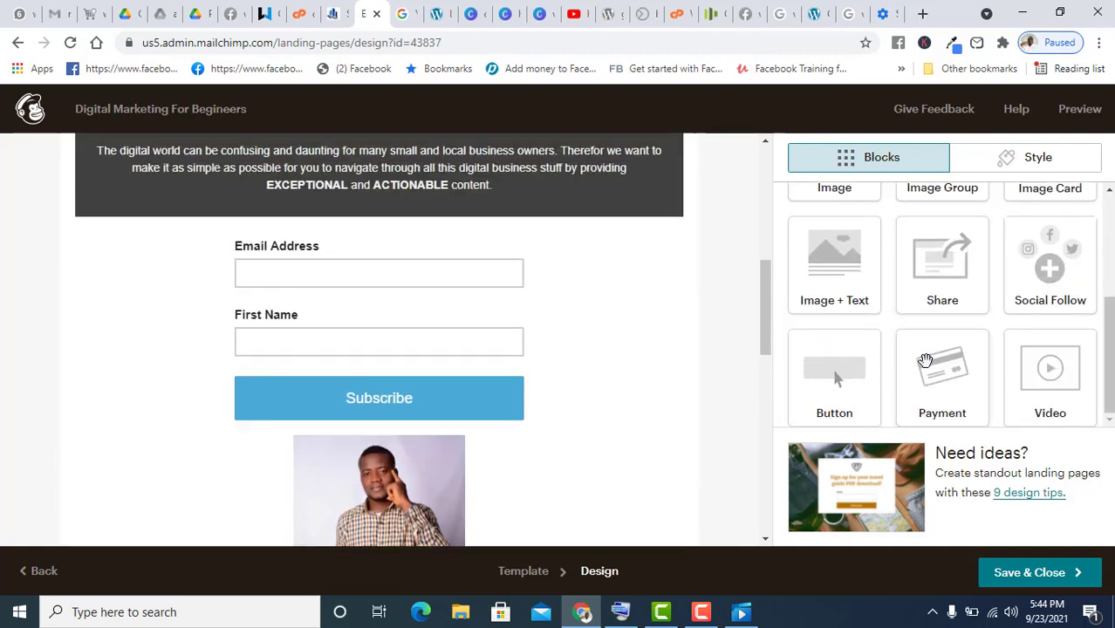
{"action": "scroll", "coordinate": [926, 356], "scroll_direction": "up", "scroll_amount": 3}
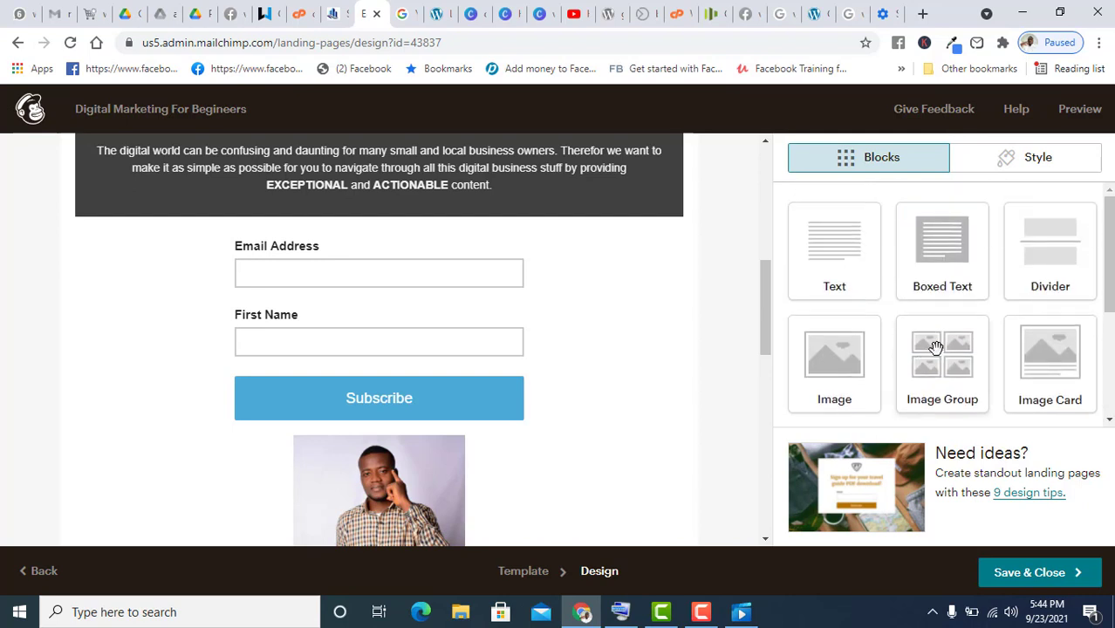
- Add a Social Follow block directly below the boxed tagline on the landing page
{"action": "scroll", "coordinate": [932, 350], "scroll_direction": "down", "scroll_amount": 2}
{"action": "scroll", "coordinate": [1037, 351], "scroll_direction": "down", "scroll_amount": 1}
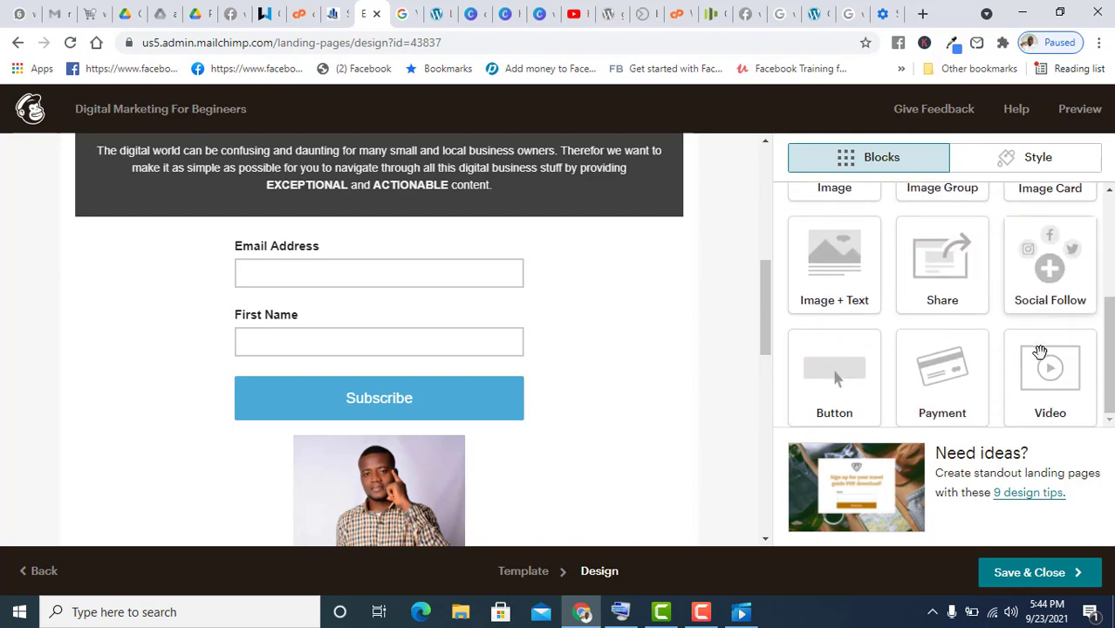
{"action": "left_click_drag", "start_coordinate": [1055, 279], "coordinate": [575, 314]}
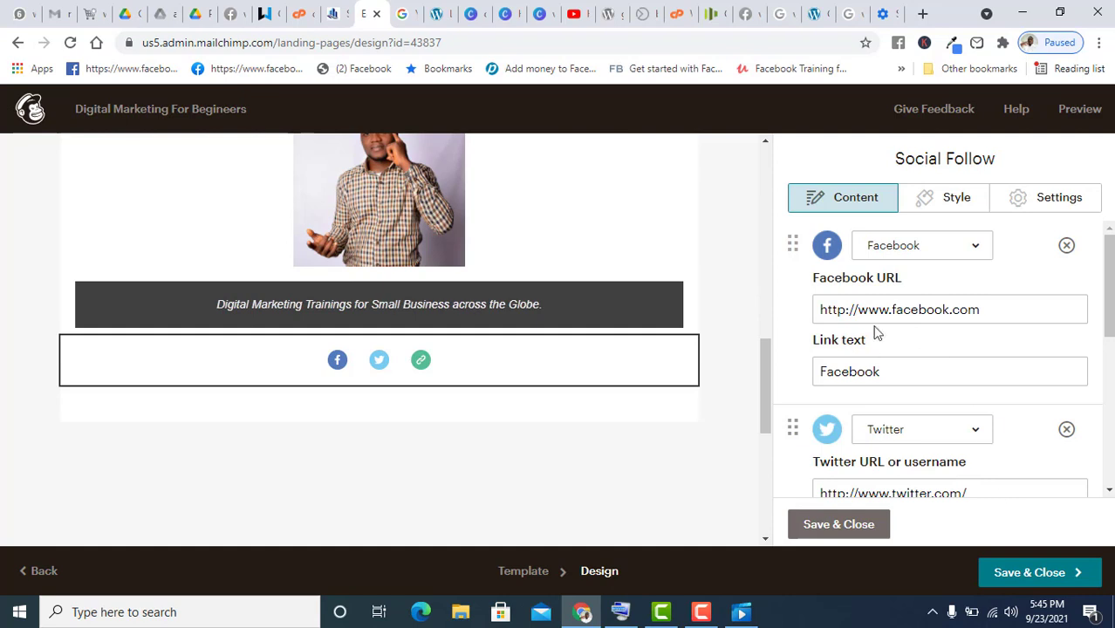
- Examine the Facebook, Twitter and Website link settings of the Social Follow block and the option for adding another service
{"action": "left_click", "coordinate": [897, 312]}
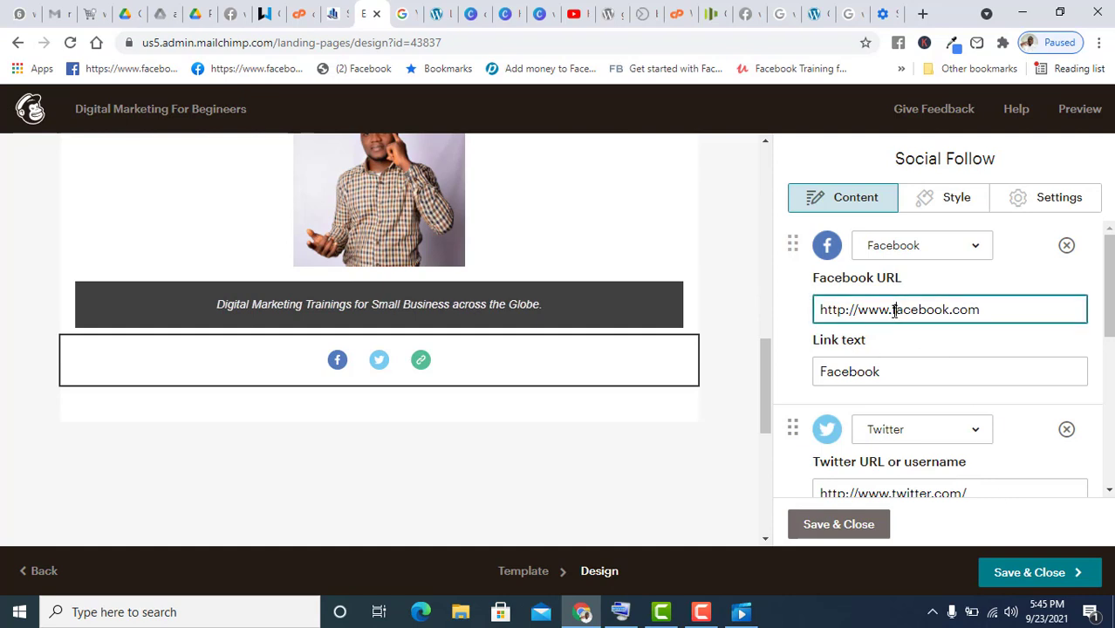
{"action": "left_click_drag", "start_coordinate": [893, 311], "coordinate": [999, 309]}
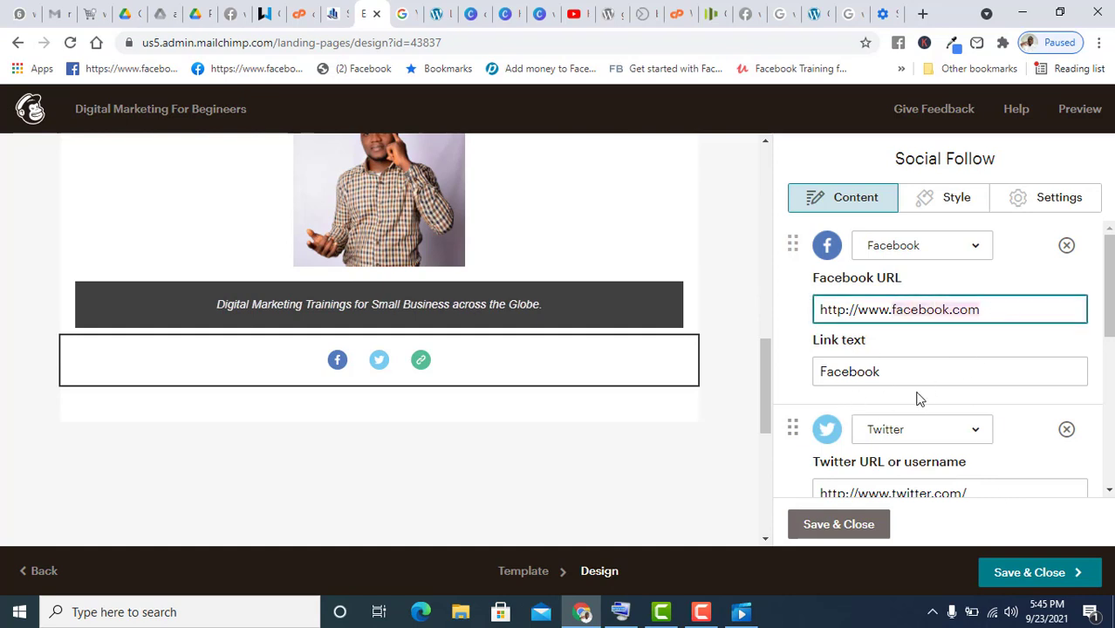
{"action": "scroll", "coordinate": [916, 399], "scroll_direction": "down", "scroll_amount": 1}
{"action": "left_click", "coordinate": [975, 353]}
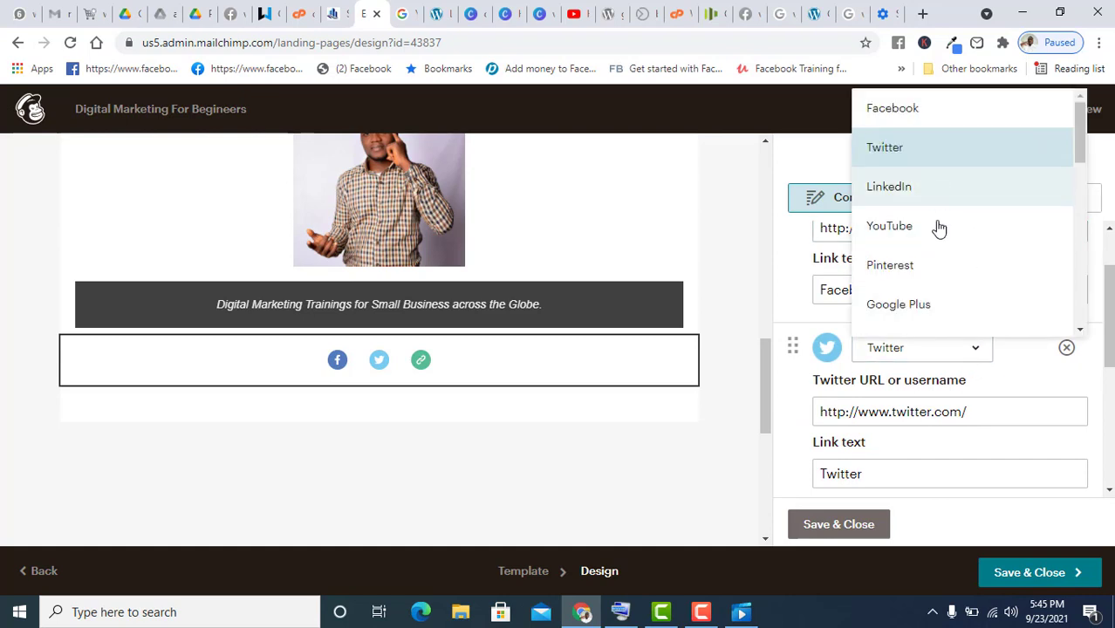
{"action": "left_click", "coordinate": [972, 415]}
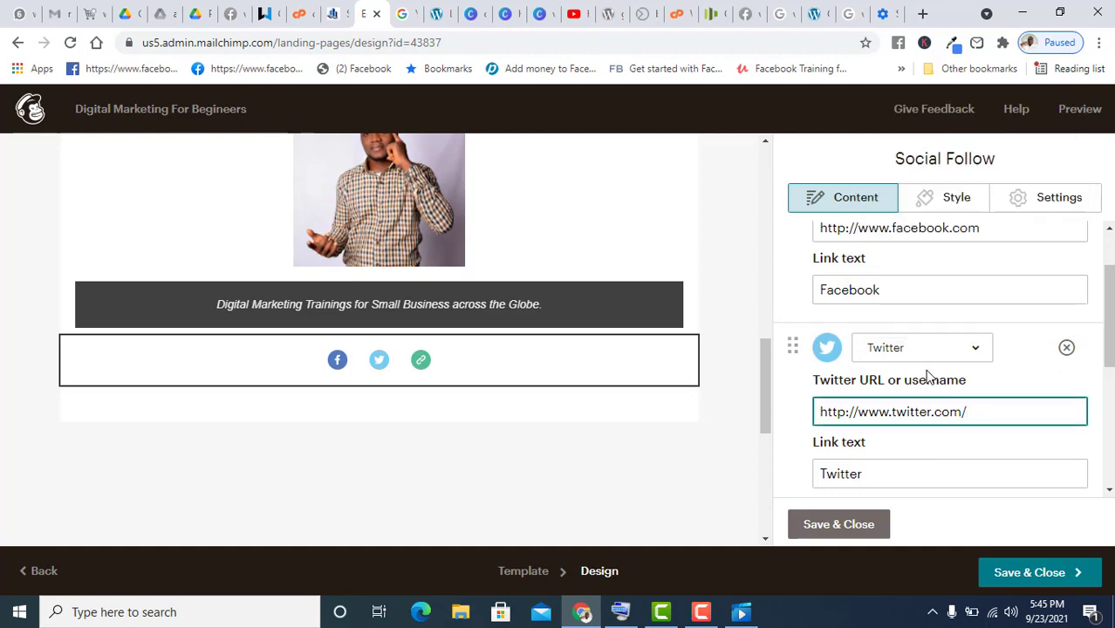
{"action": "scroll", "coordinate": [933, 384], "scroll_direction": "down", "scroll_amount": 1}
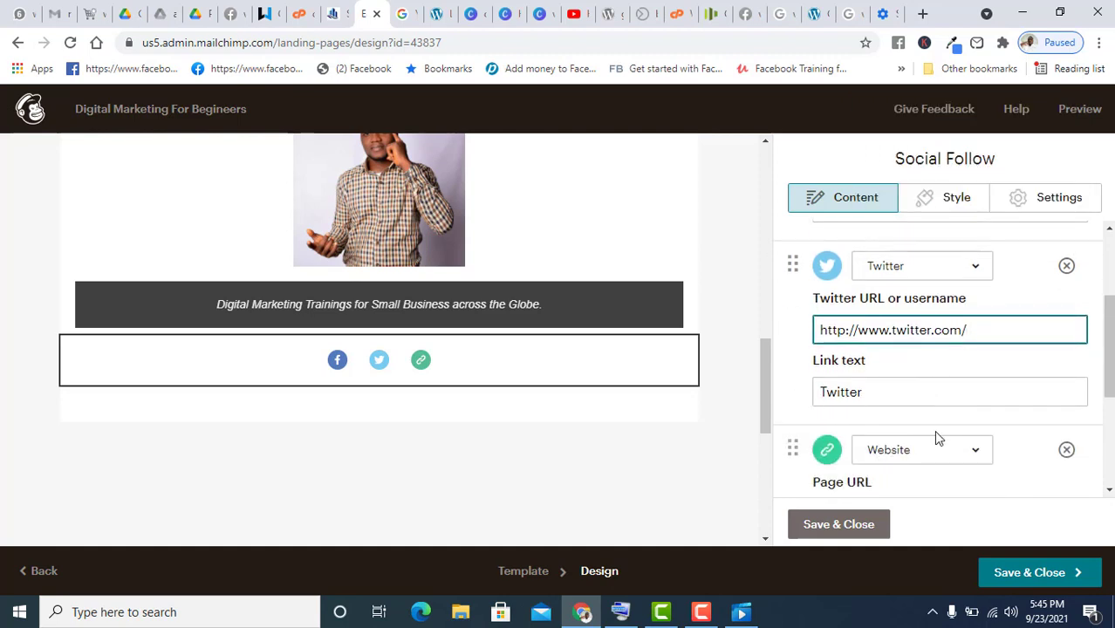
{"action": "scroll", "coordinate": [936, 435], "scroll_direction": "down", "scroll_amount": 2}
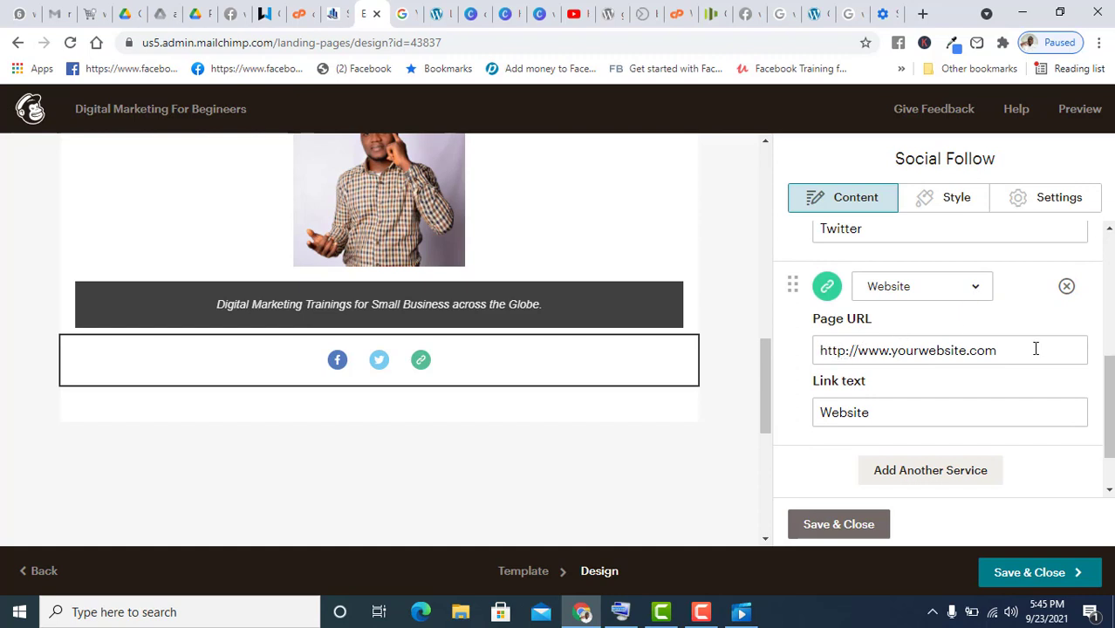
{"action": "scroll", "coordinate": [968, 436], "scroll_direction": "down", "scroll_amount": 1}
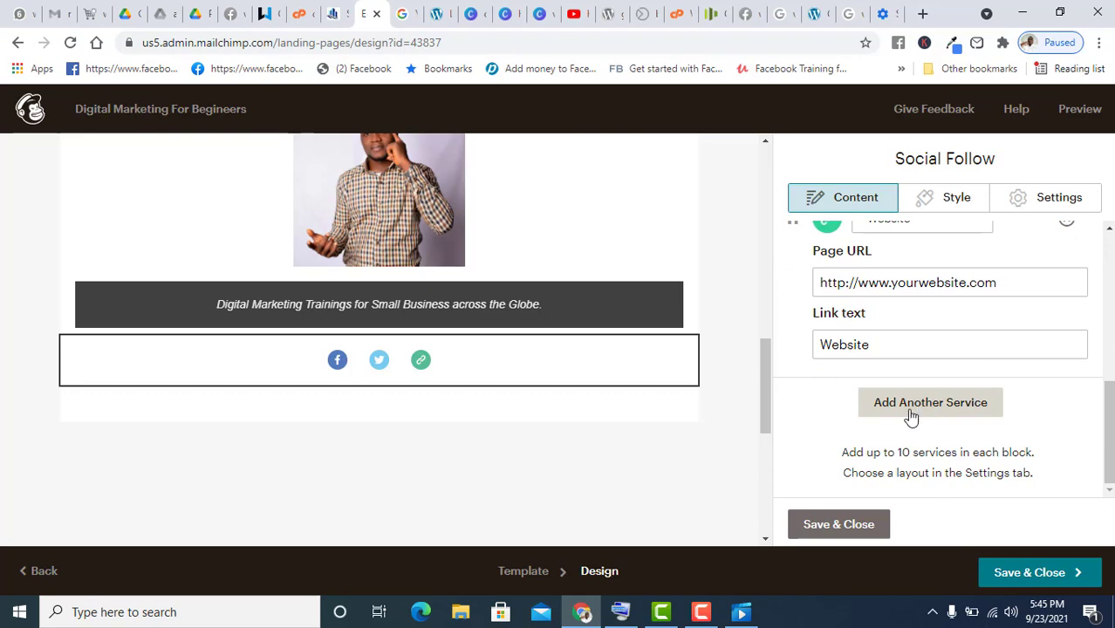
{"action": "left_click", "coordinate": [910, 417]}
{"action": "scroll", "coordinate": [971, 351], "scroll_direction": "down", "scroll_amount": 5}
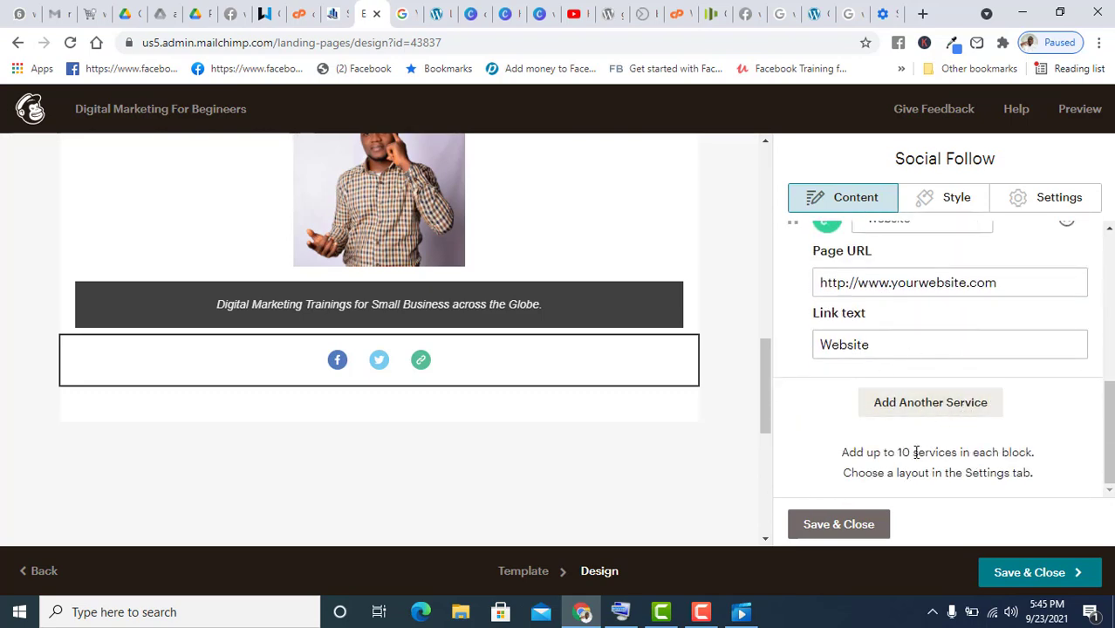
{"action": "left_click", "coordinate": [952, 389]}
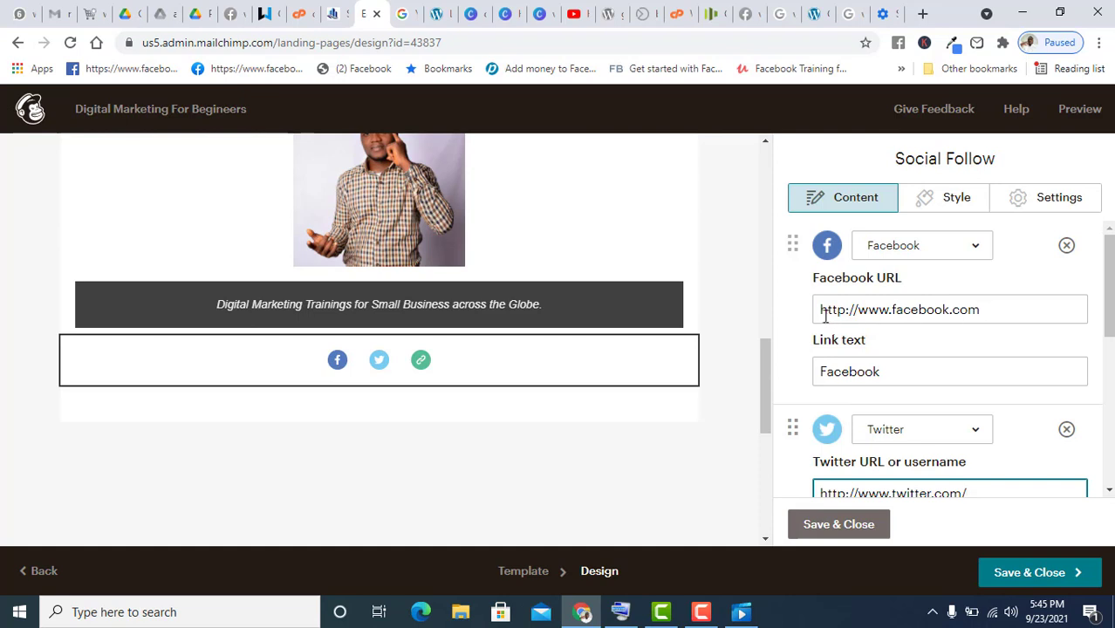
- Try YouTube as the second social service, and set it back to Twitter
{"action": "scroll", "coordinate": [960, 436], "scroll_direction": "down", "scroll_amount": 1}
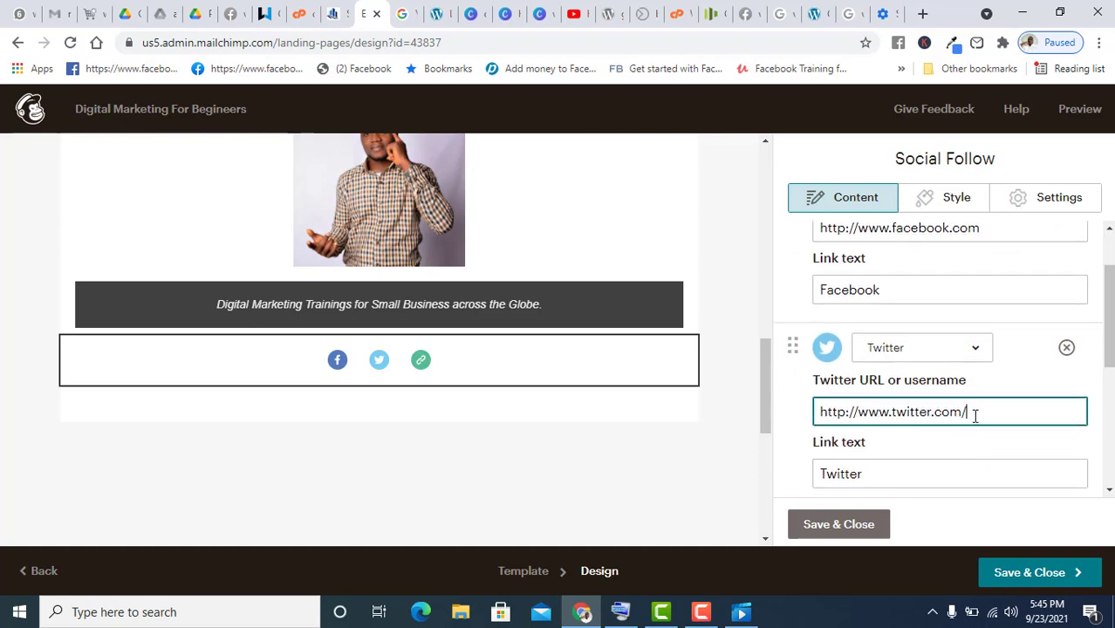
{"action": "left_click", "coordinate": [929, 350]}
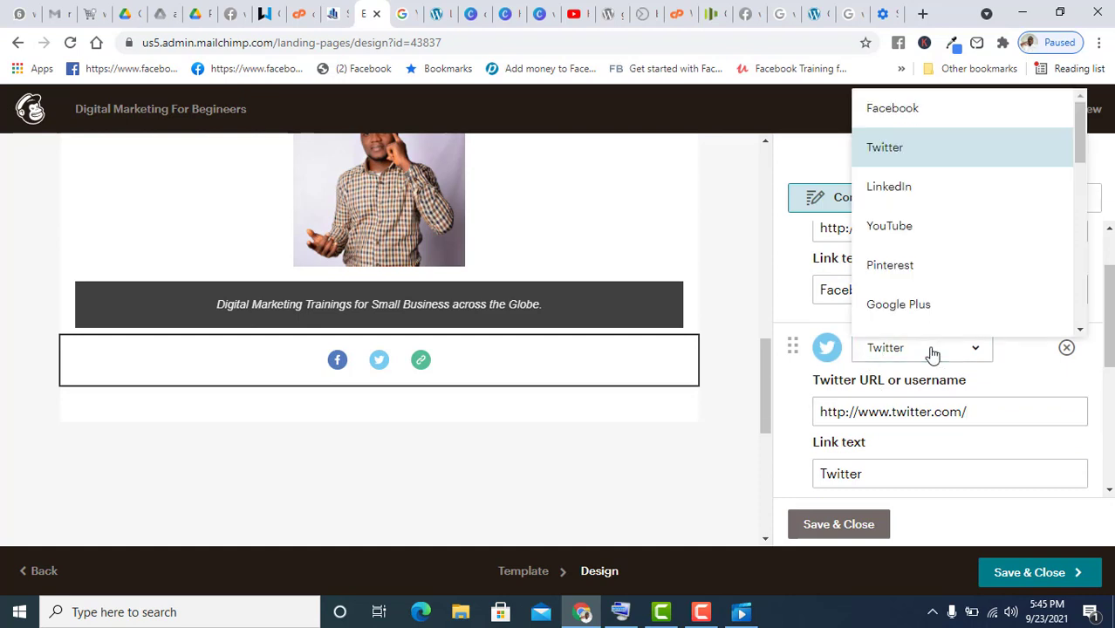
{"action": "left_click", "coordinate": [901, 227]}
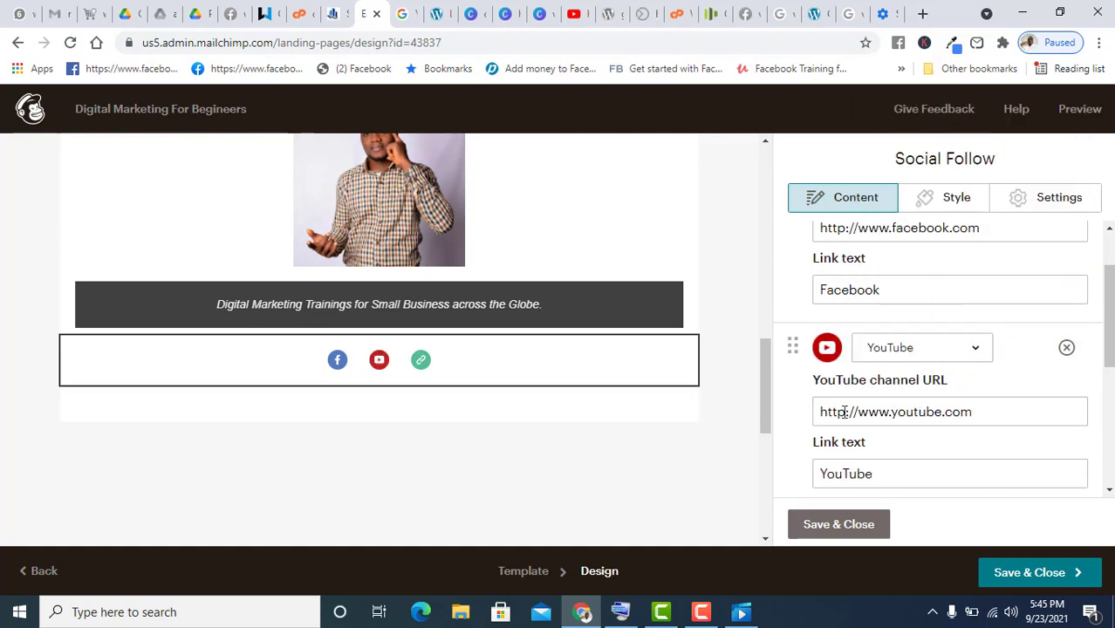
{"action": "left_click", "coordinate": [968, 356]}
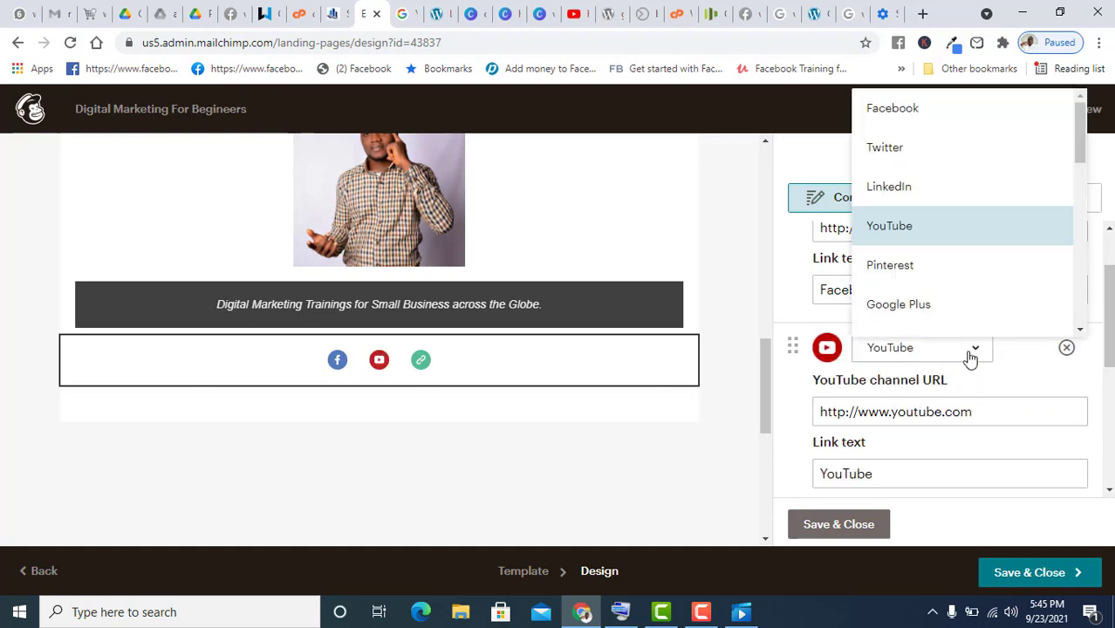
{"action": "left_click", "coordinate": [932, 150]}
- Save and close the Social Follow block, and review the page from the logo down to the social icons
{"action": "scroll", "coordinate": [916, 332], "scroll_direction": "down", "scroll_amount": 4}
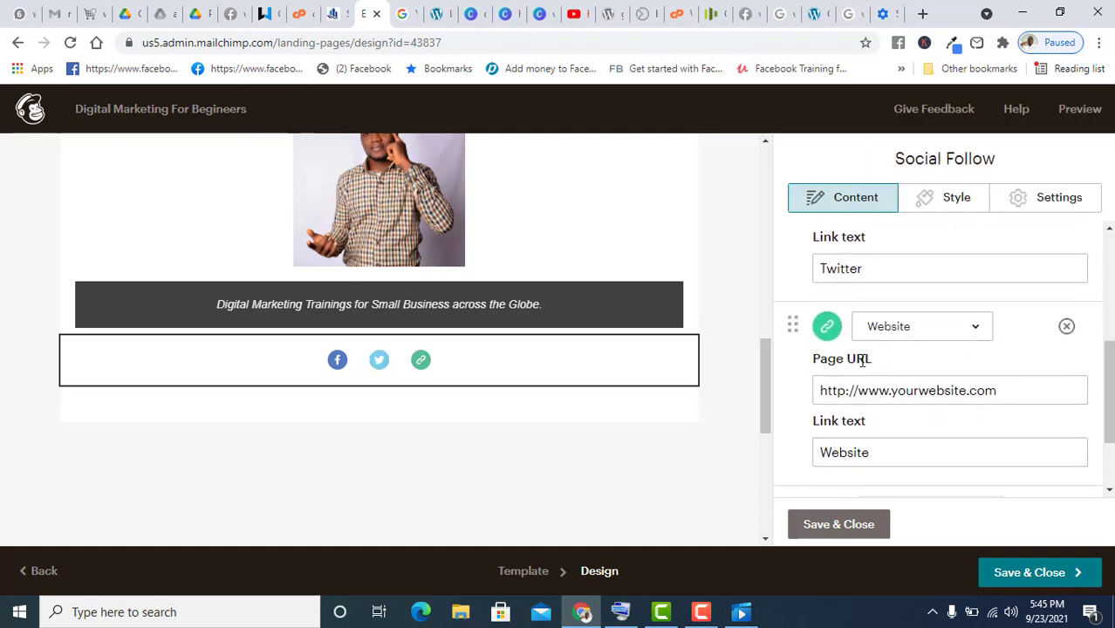
{"action": "left_click", "coordinate": [807, 525]}
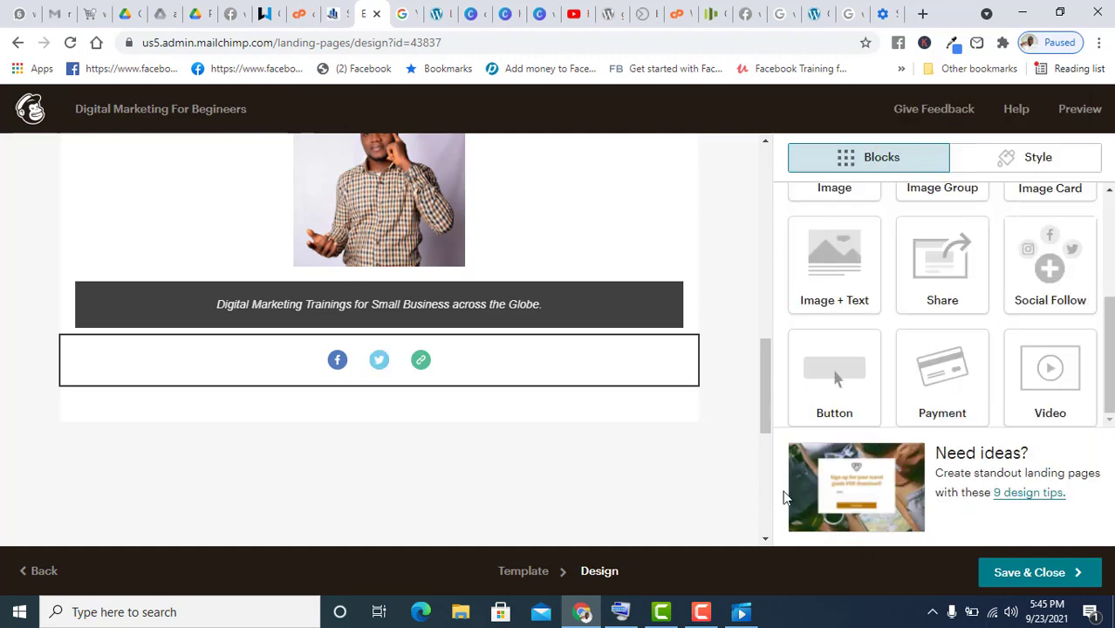
{"action": "scroll", "coordinate": [482, 401], "scroll_direction": "up", "scroll_amount": 15}
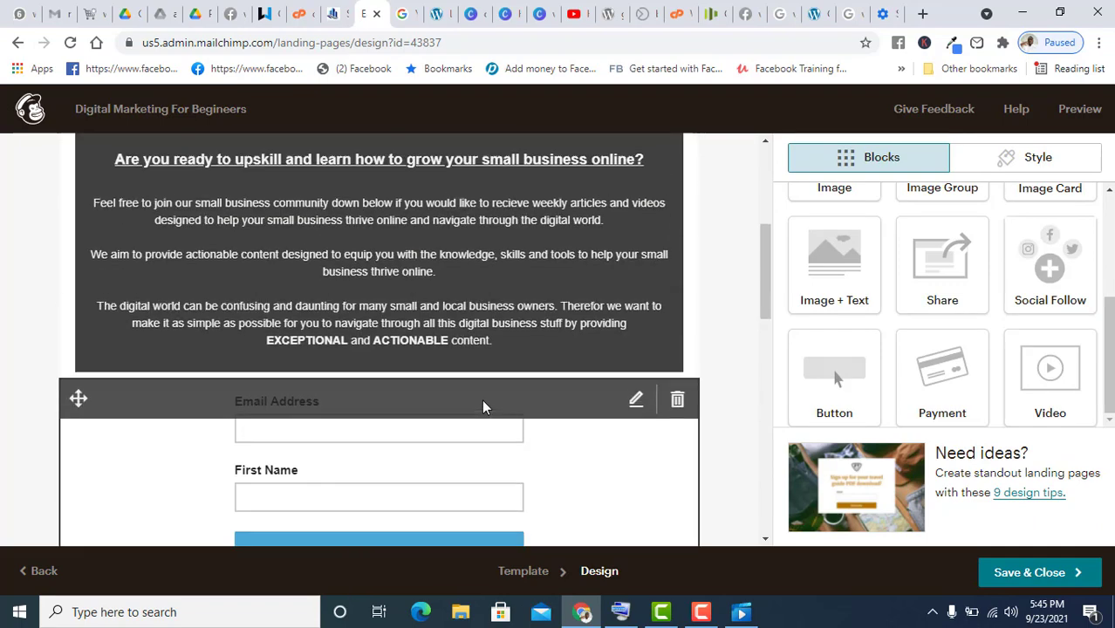
{"action": "scroll", "coordinate": [493, 399], "scroll_direction": "down", "scroll_amount": 15}
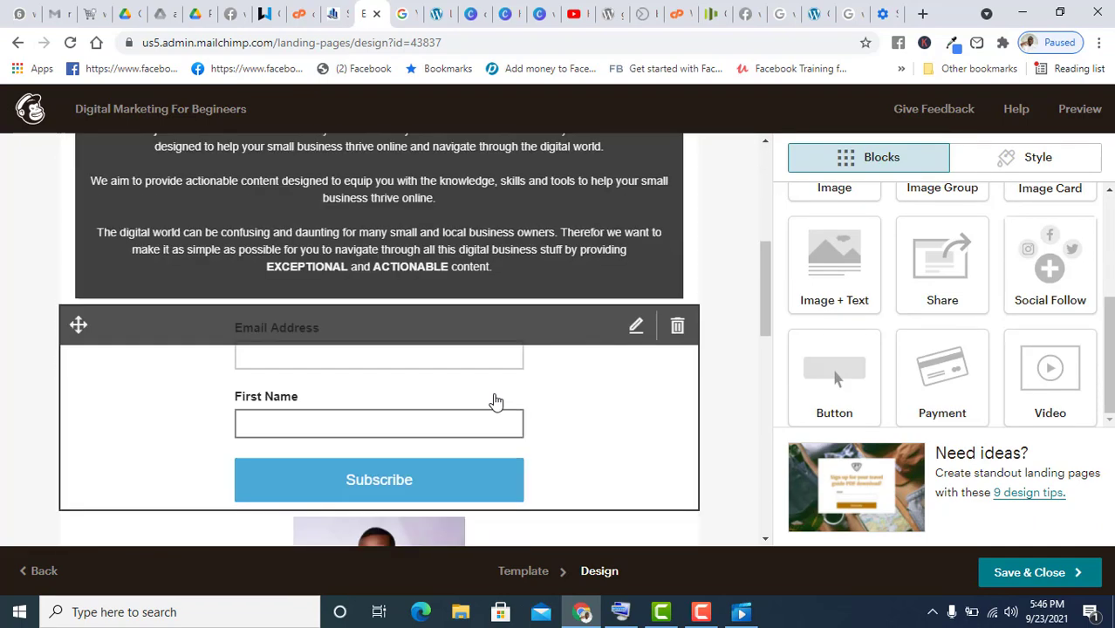
{"action": "scroll", "coordinate": [502, 398], "scroll_direction": "up", "scroll_amount": 15}
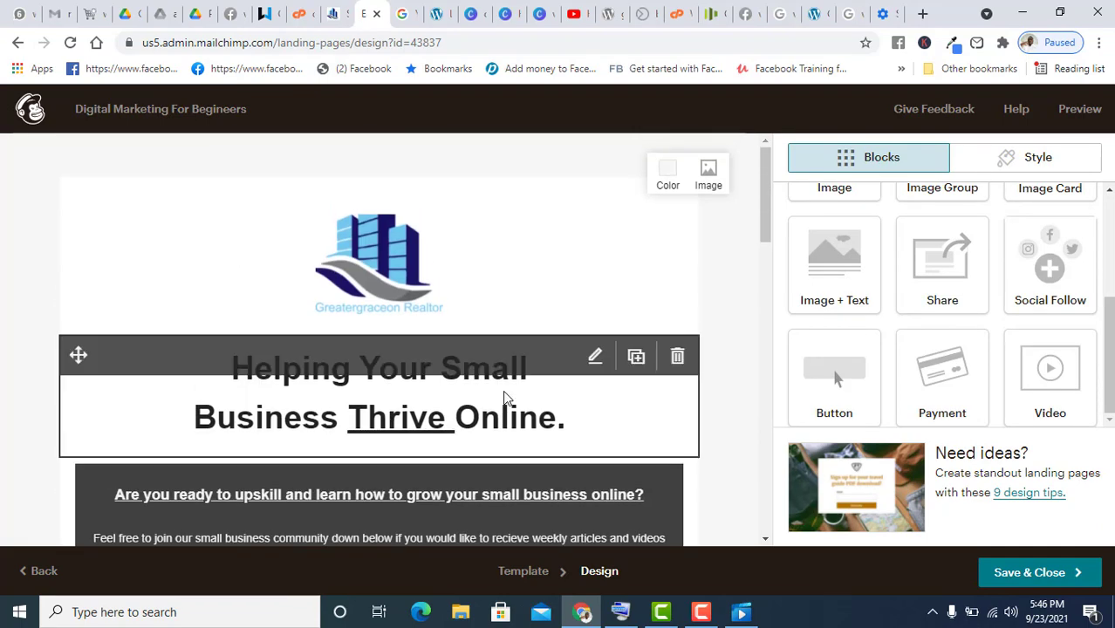
{"action": "scroll", "coordinate": [724, 364], "scroll_direction": "down", "scroll_amount": 10}
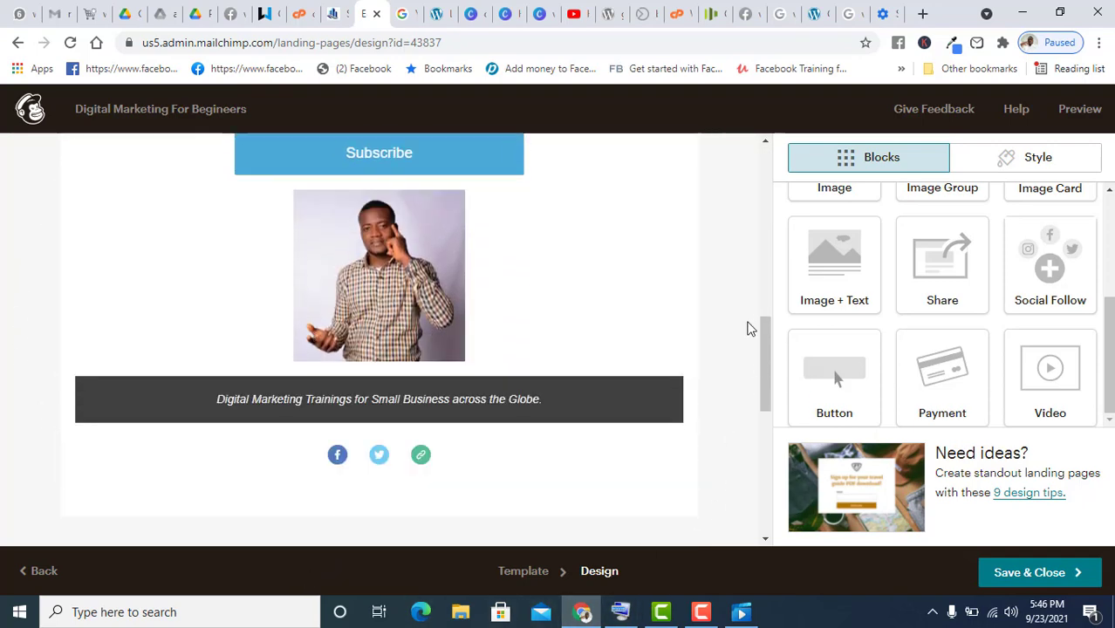
{"action": "scroll", "coordinate": [747, 324], "scroll_direction": "up", "scroll_amount": 10}
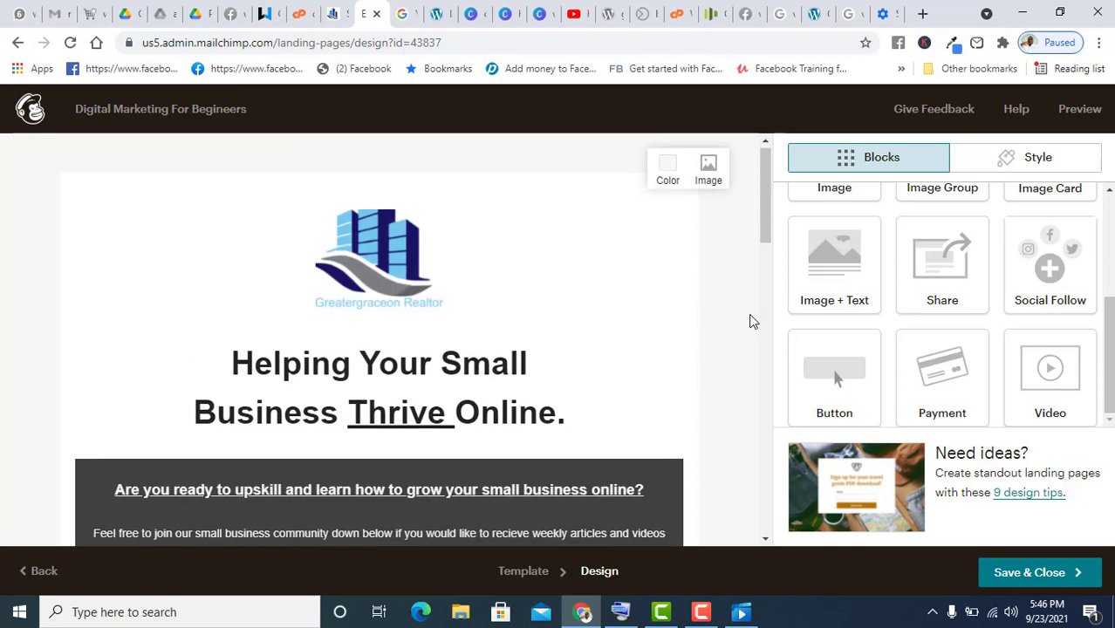
- Open the image library for the page background, look through the Desktop files for an image to upload, and cancel the file selection
{"action": "left_click", "coordinate": [711, 181]}
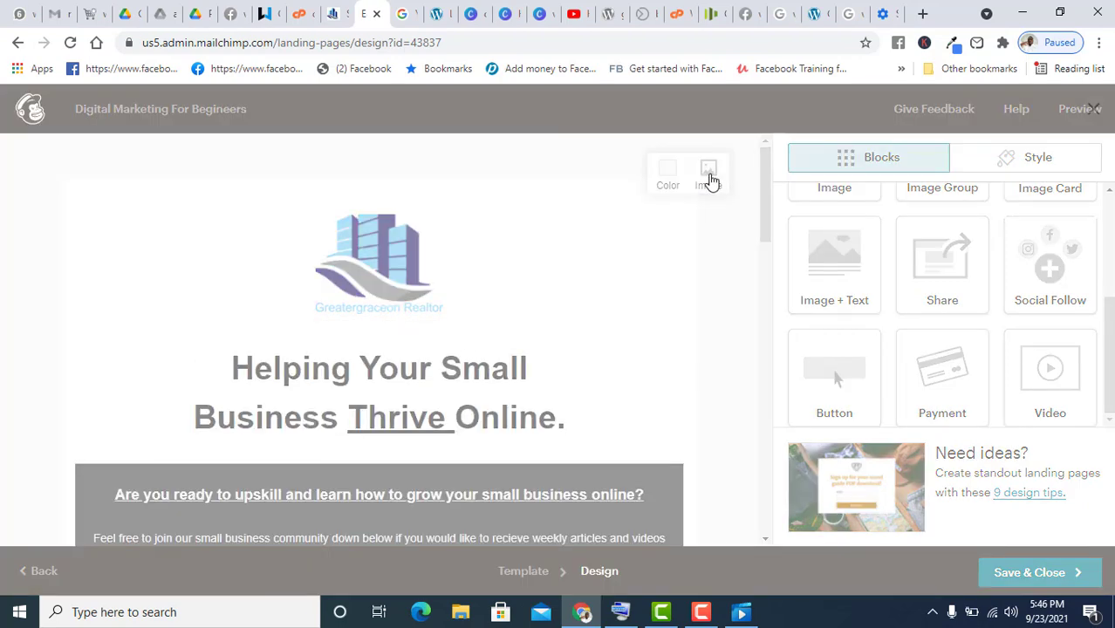
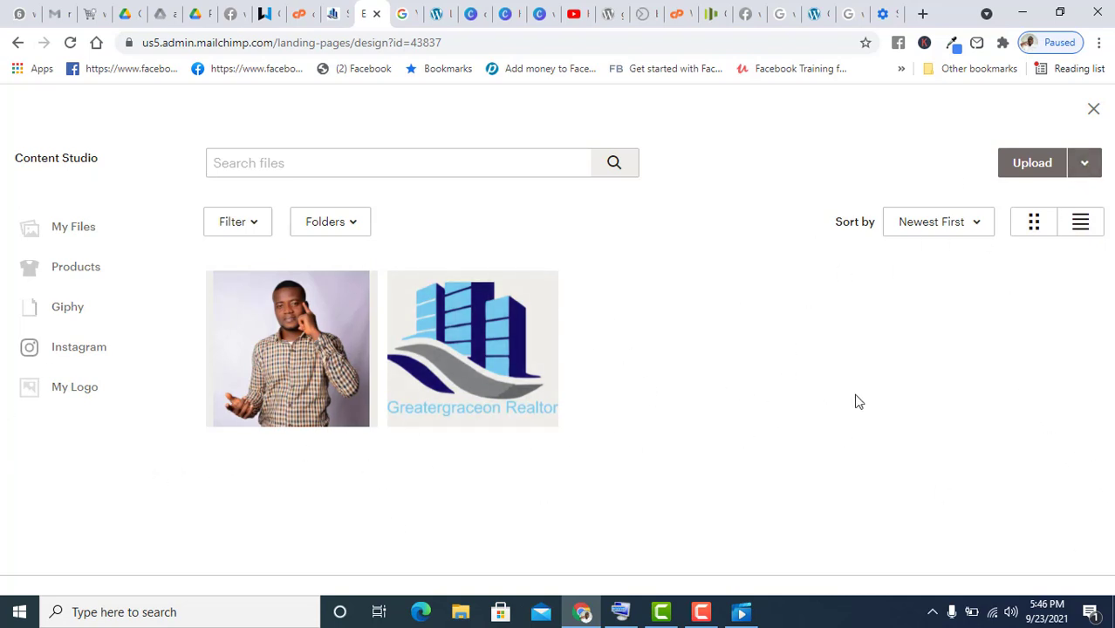
{"action": "left_click", "coordinate": [1033, 167]}
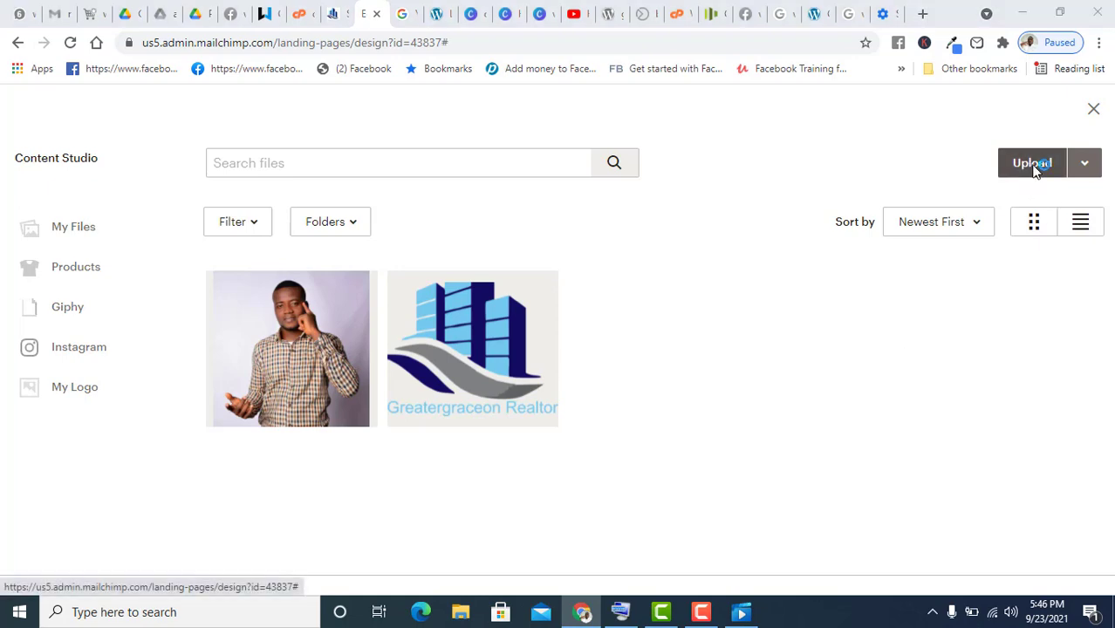
{"action": "scroll", "coordinate": [685, 343], "scroll_direction": "down", "scroll_amount": 10}
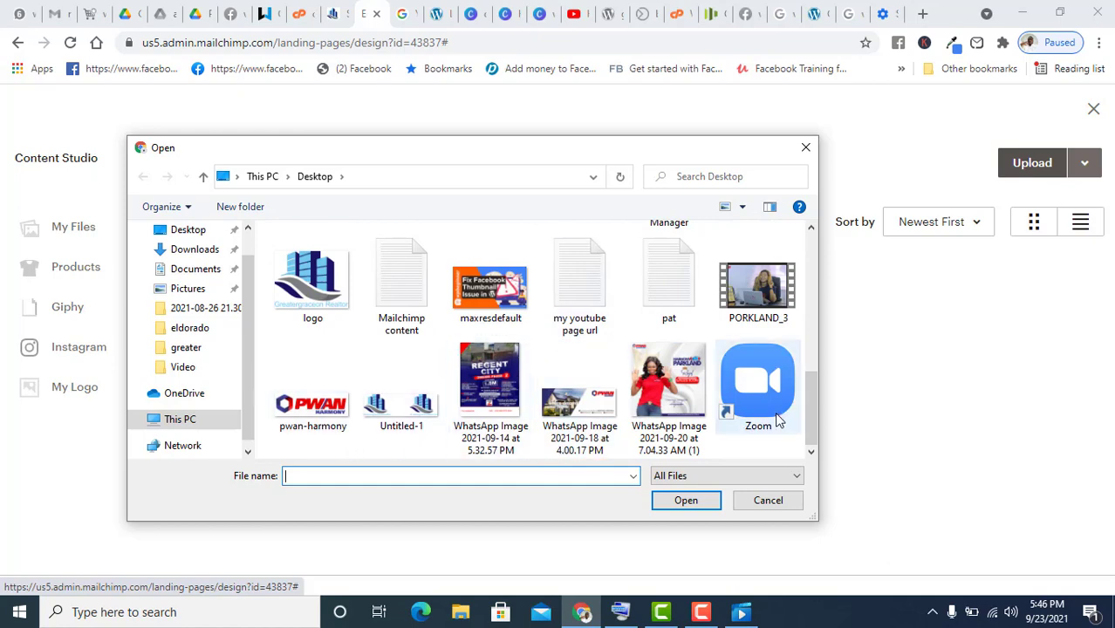
{"action": "scroll", "coordinate": [620, 352], "scroll_direction": "up", "scroll_amount": 1}
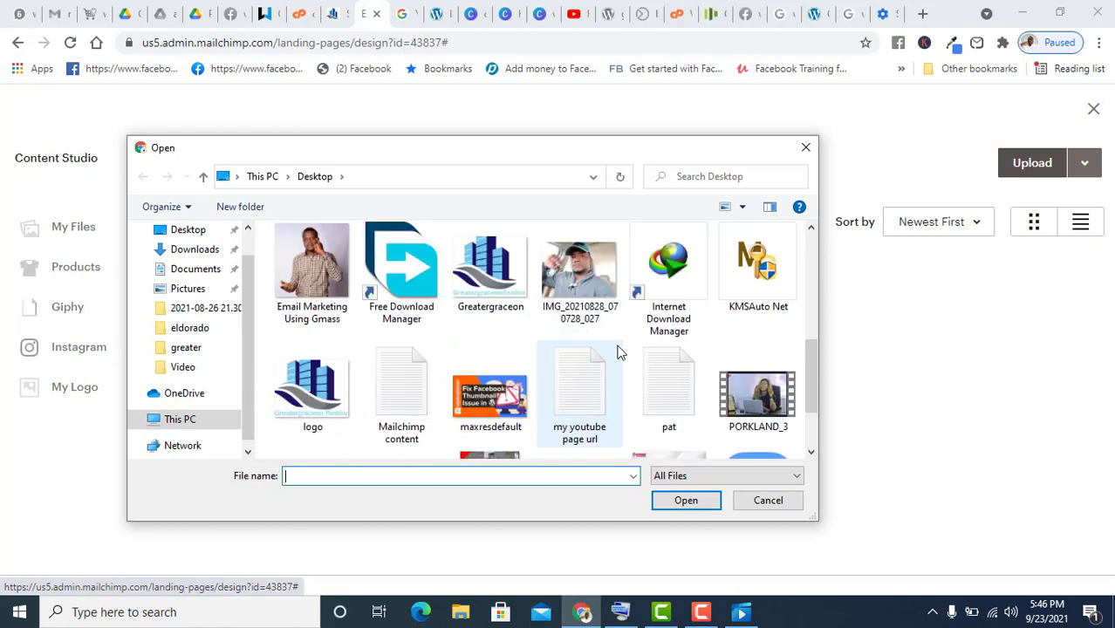
{"action": "scroll", "coordinate": [473, 361], "scroll_direction": "up", "scroll_amount": 2}
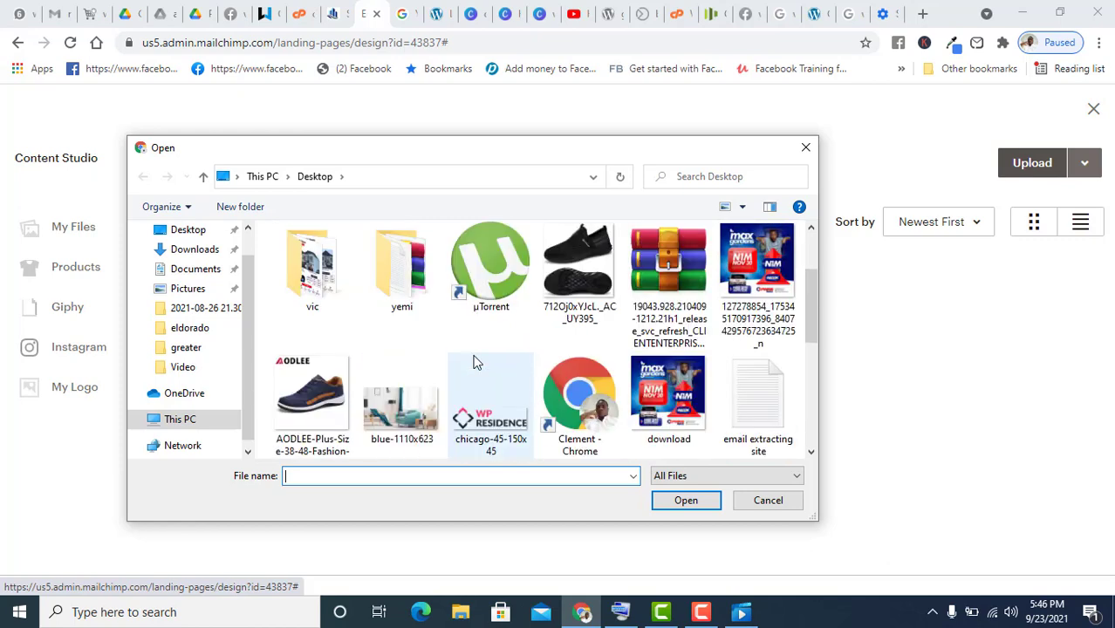
{"action": "scroll", "coordinate": [473, 361], "scroll_direction": "down", "scroll_amount": 1}
{"action": "scroll", "coordinate": [682, 368], "scroll_direction": "up", "scroll_amount": 2}
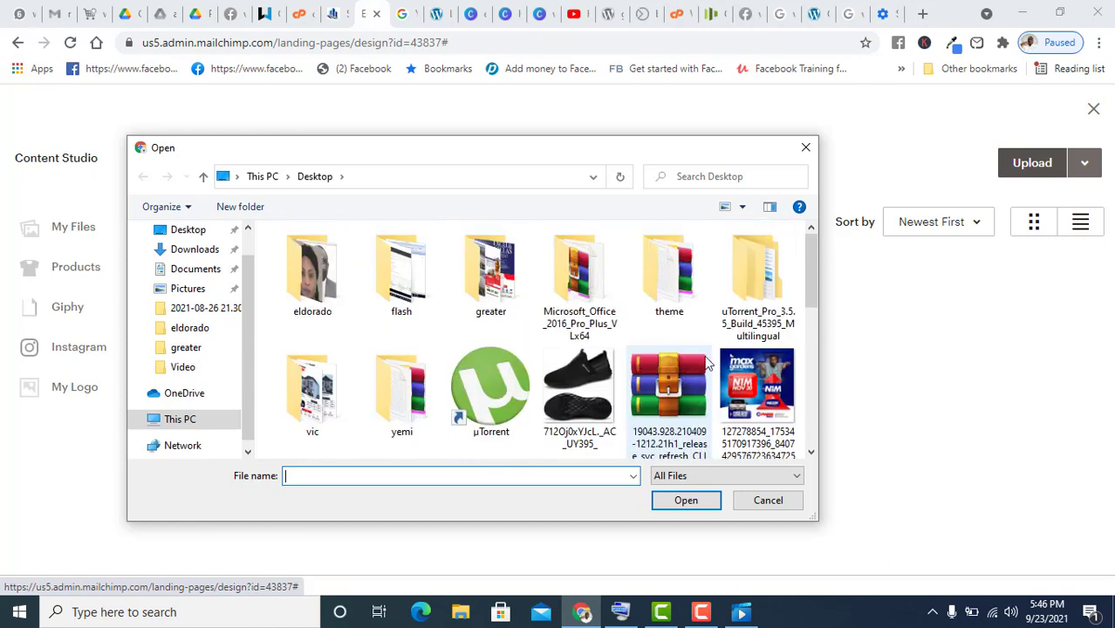
{"action": "left_click", "coordinate": [804, 149]}
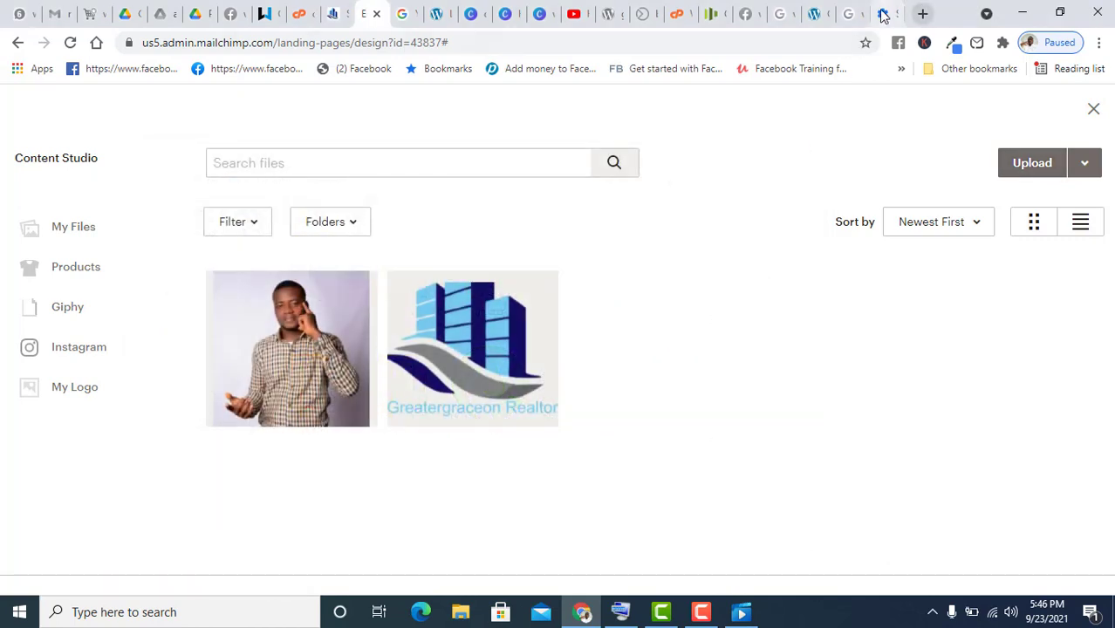
- Search Google in a new browser tab for "background images for editing" and show the image results
{"action": "left_click", "coordinate": [922, 13]}
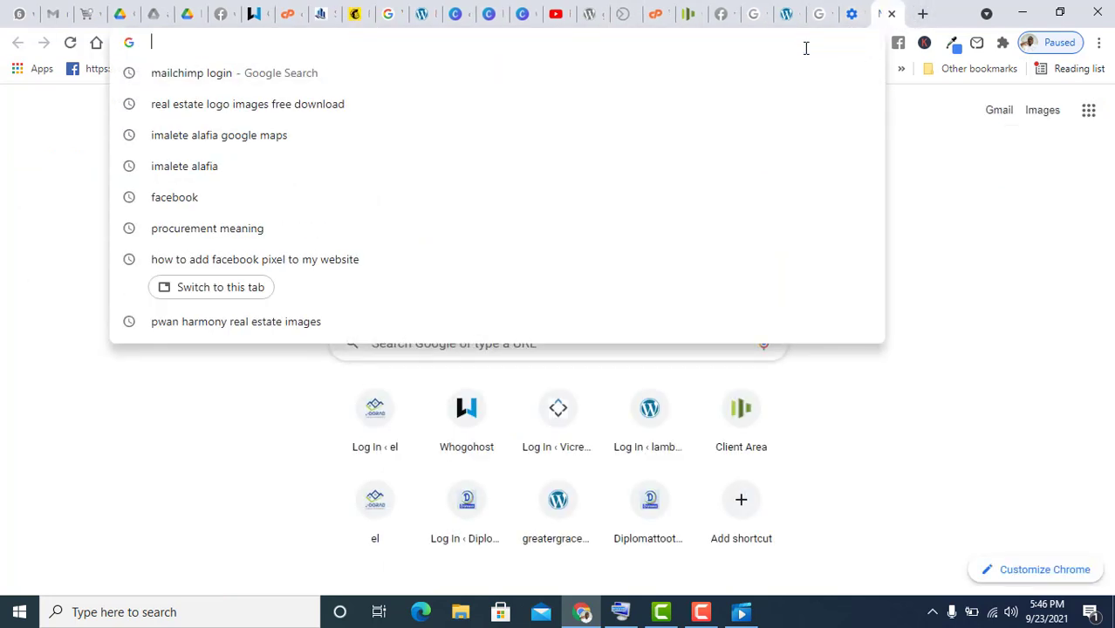
{"action": "type", "text": "b"}
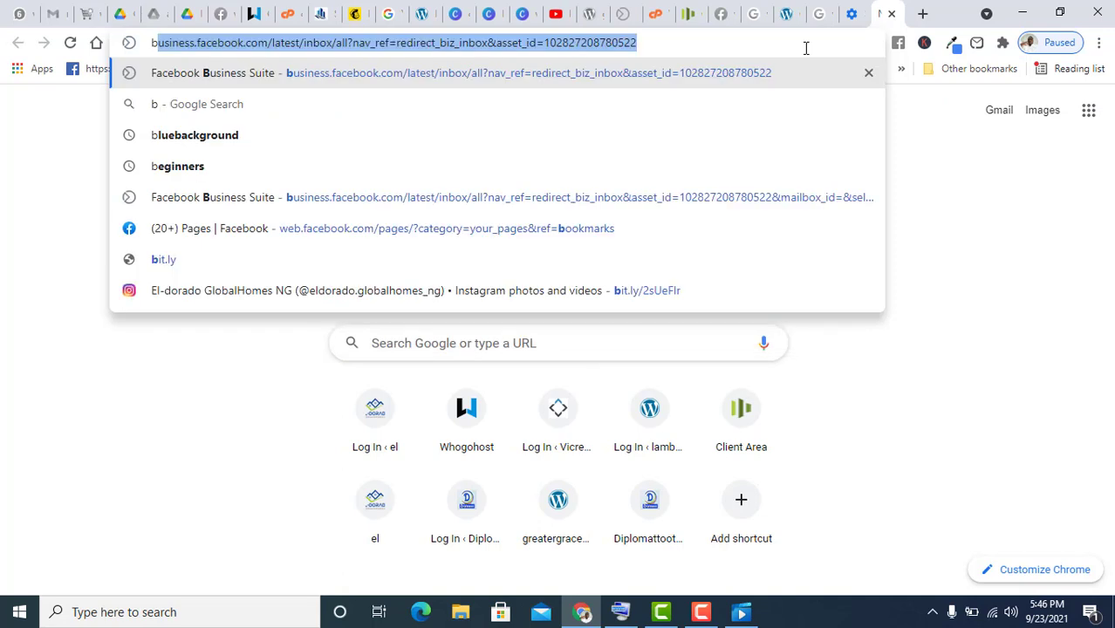
{"action": "type", "text": "ackgroun"}
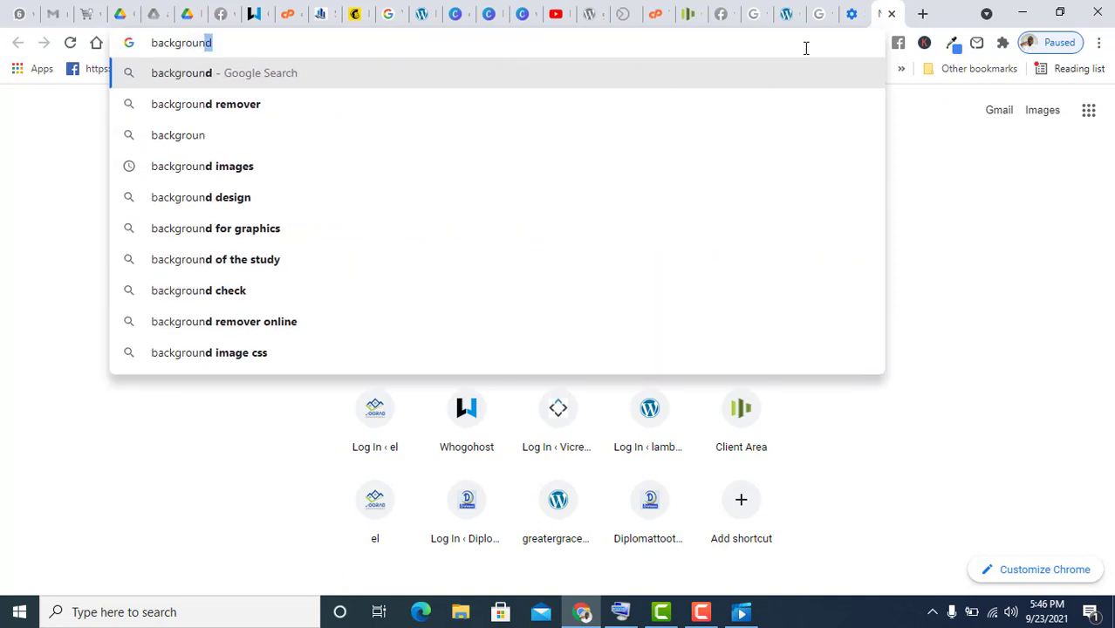
{"action": "type", "text": "d ima"}
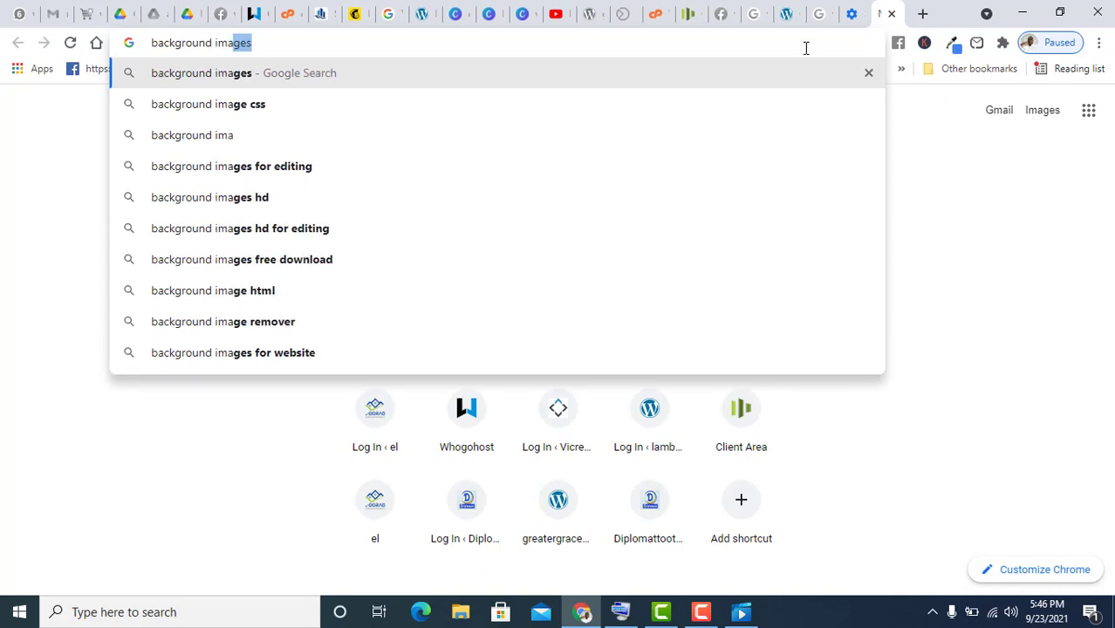
{"action": "type", "text": "ges"}
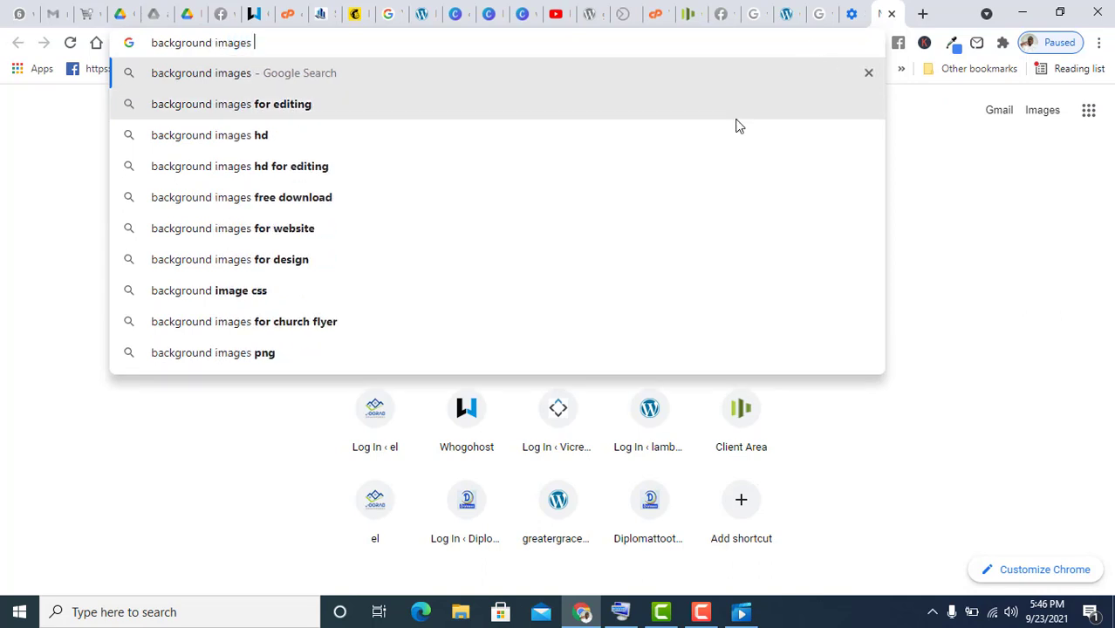
{"action": "left_click", "coordinate": [533, 108]}
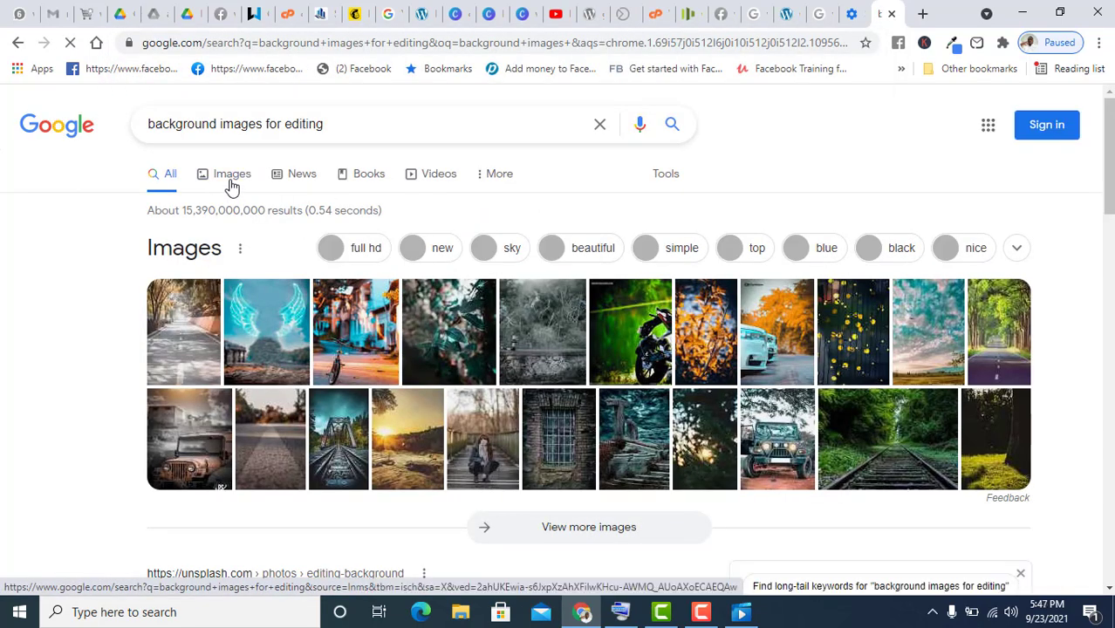
{"action": "left_click", "coordinate": [231, 184]}
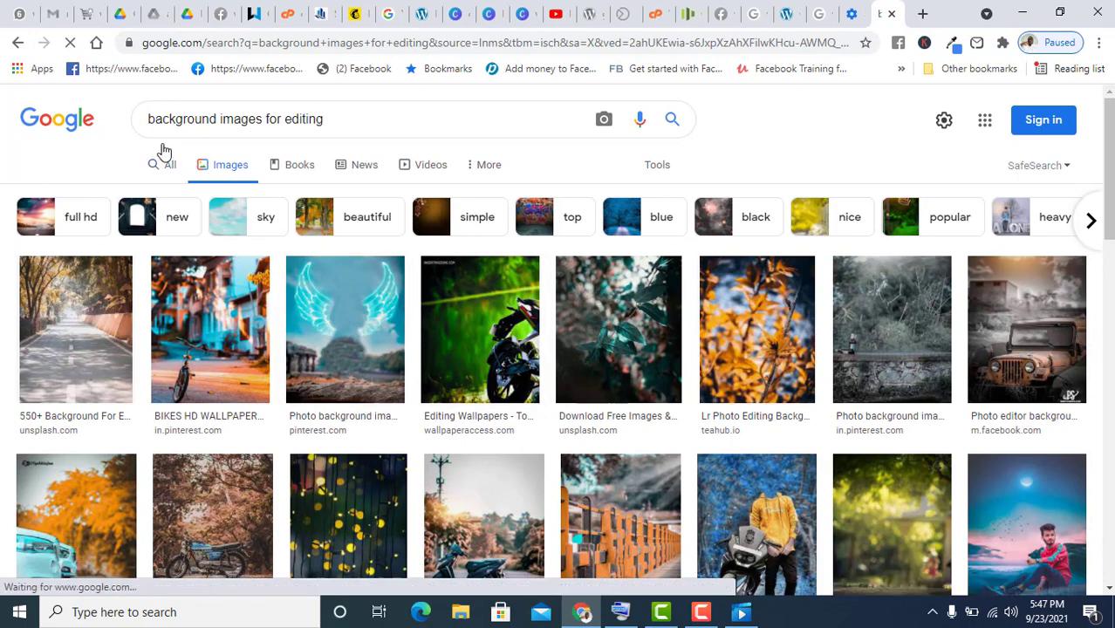
- Refine the image search to "laptop on desk background images for editing"
{"action": "left_click", "coordinate": [150, 119]}
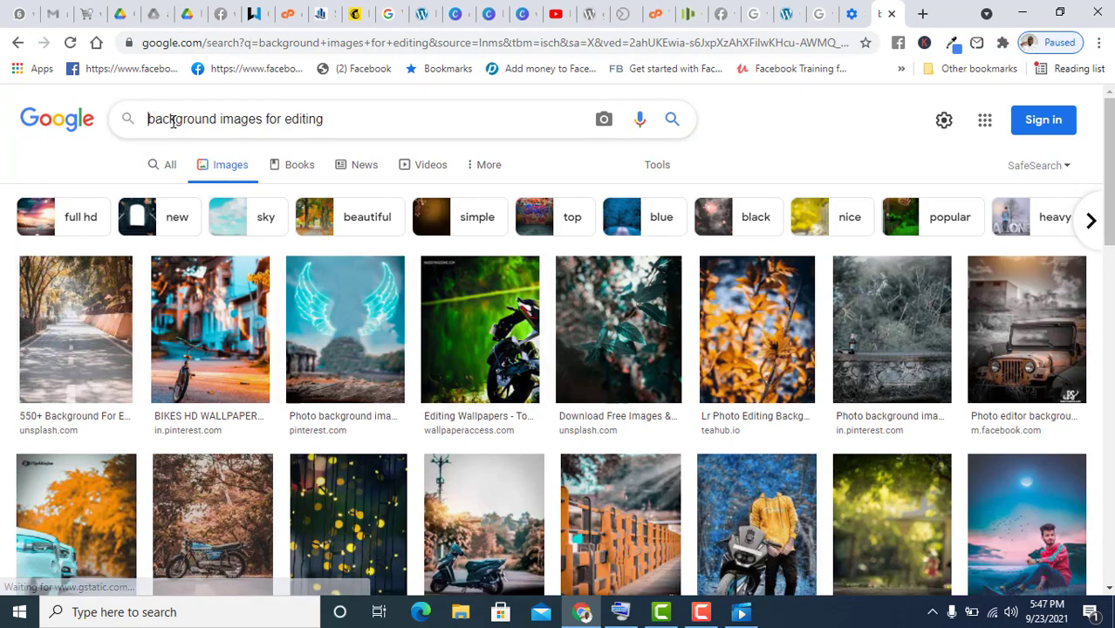
{"action": "type", "text": "lap"}
{"action": "type", "text": "top on d"}
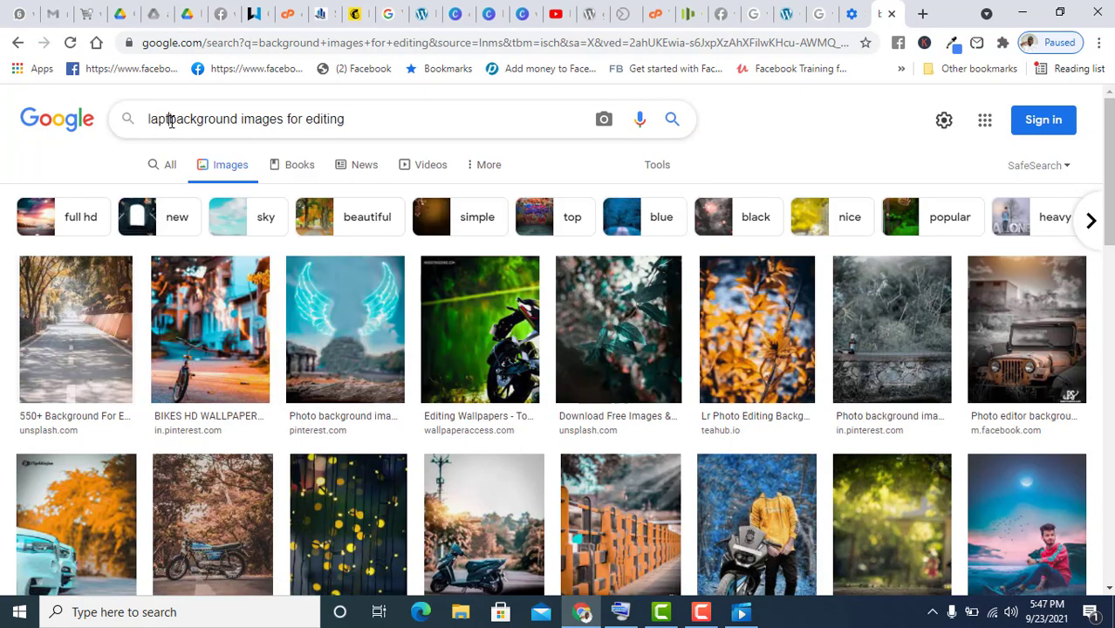
{"action": "type", "text": "esk"}
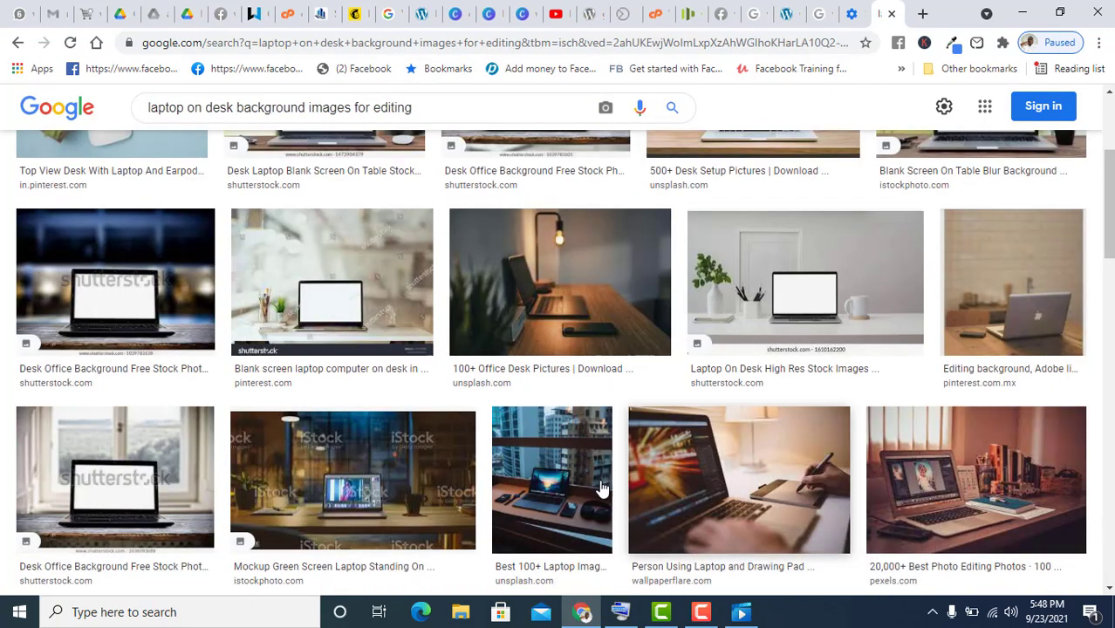
- Look through the laptop-on-desk image results for a suitable page background, with a brief check of the Canva "computer on desk" templates
{"action": "scroll", "coordinate": [600, 487], "scroll_direction": "down", "scroll_amount": 4}
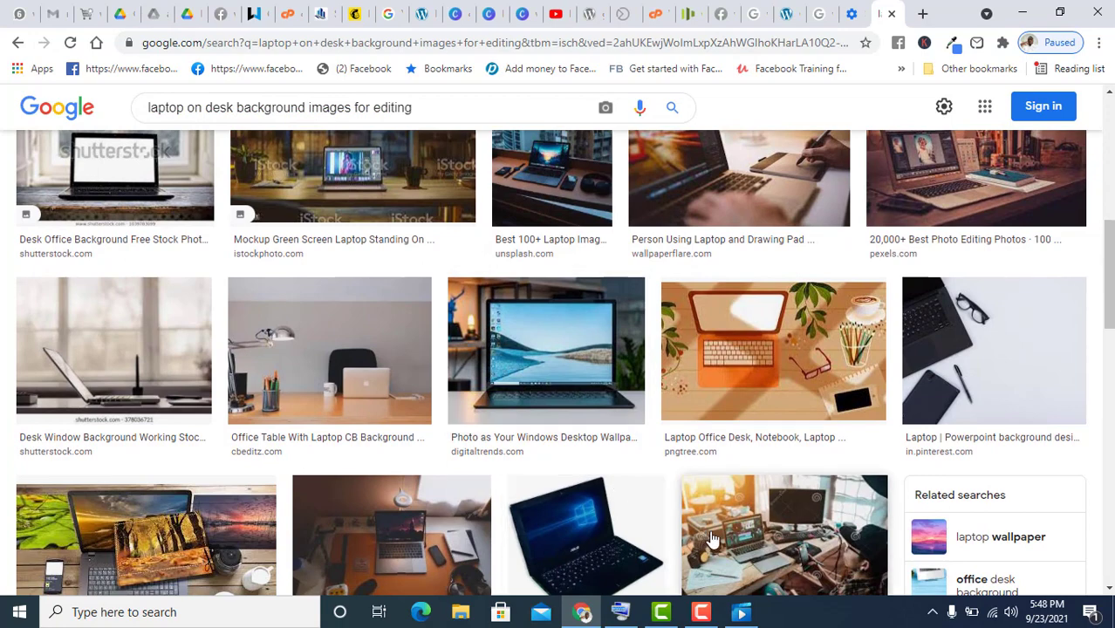
{"action": "scroll", "coordinate": [131, 475], "scroll_direction": "down", "scroll_amount": 1}
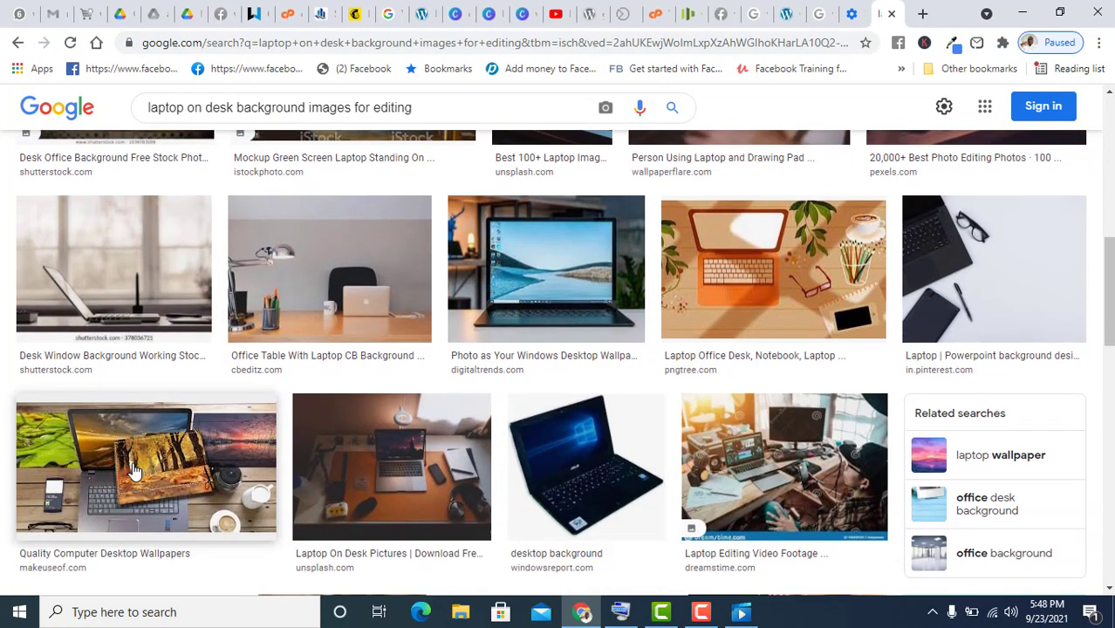
{"action": "scroll", "coordinate": [133, 471], "scroll_direction": "down", "scroll_amount": 3}
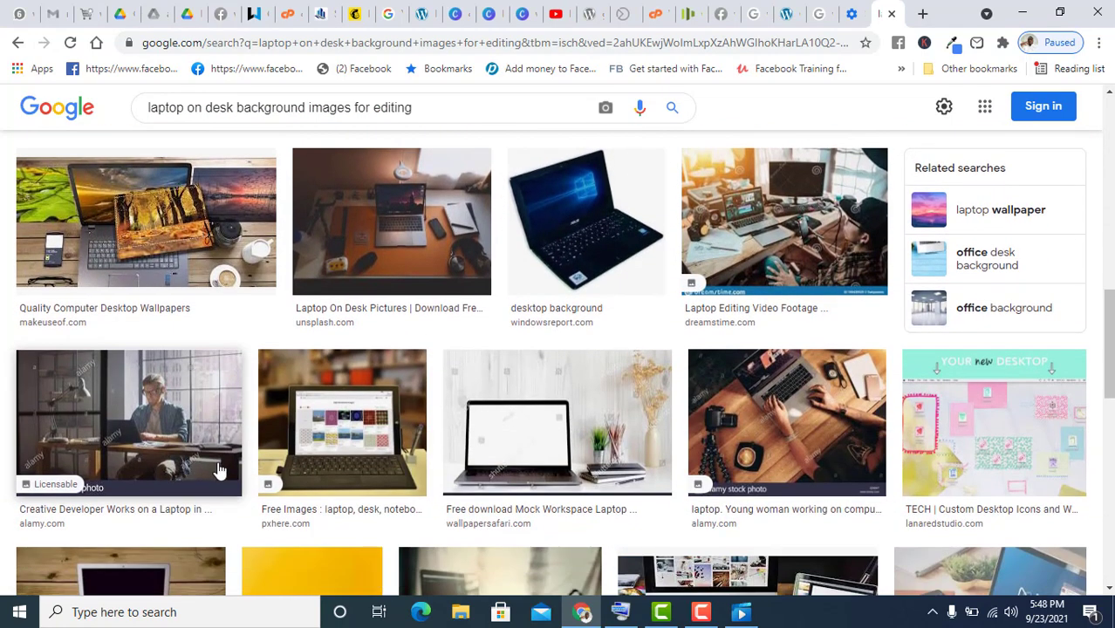
{"action": "scroll", "coordinate": [590, 484], "scroll_direction": "down", "scroll_amount": 2}
{"action": "scroll", "coordinate": [589, 482], "scroll_direction": "down", "scroll_amount": 2}
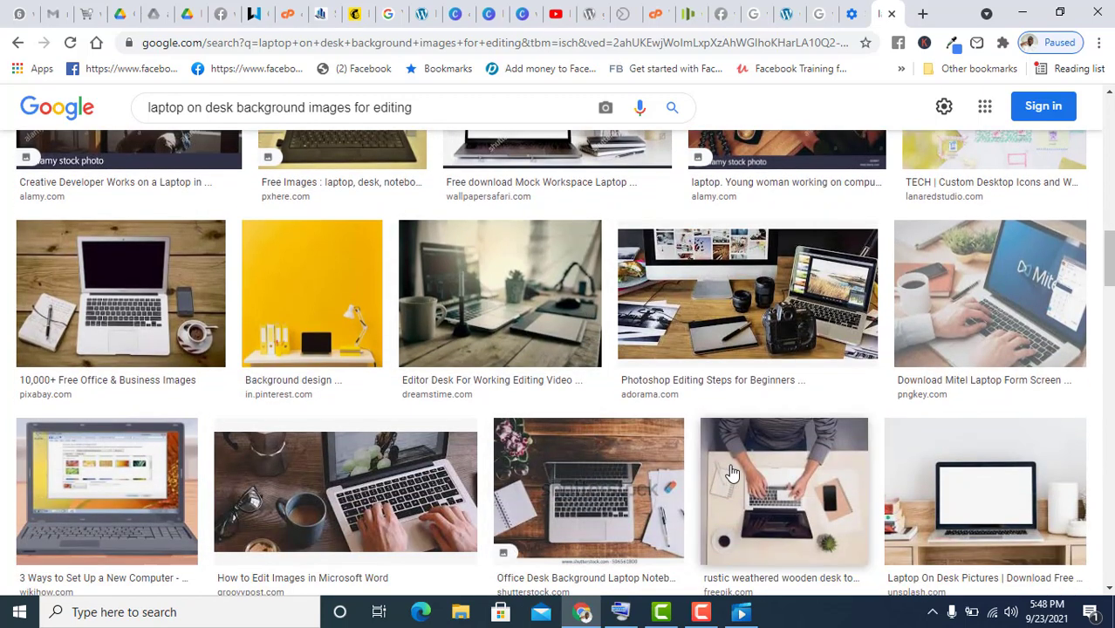
{"action": "scroll", "coordinate": [741, 473], "scroll_direction": "down", "scroll_amount": 3}
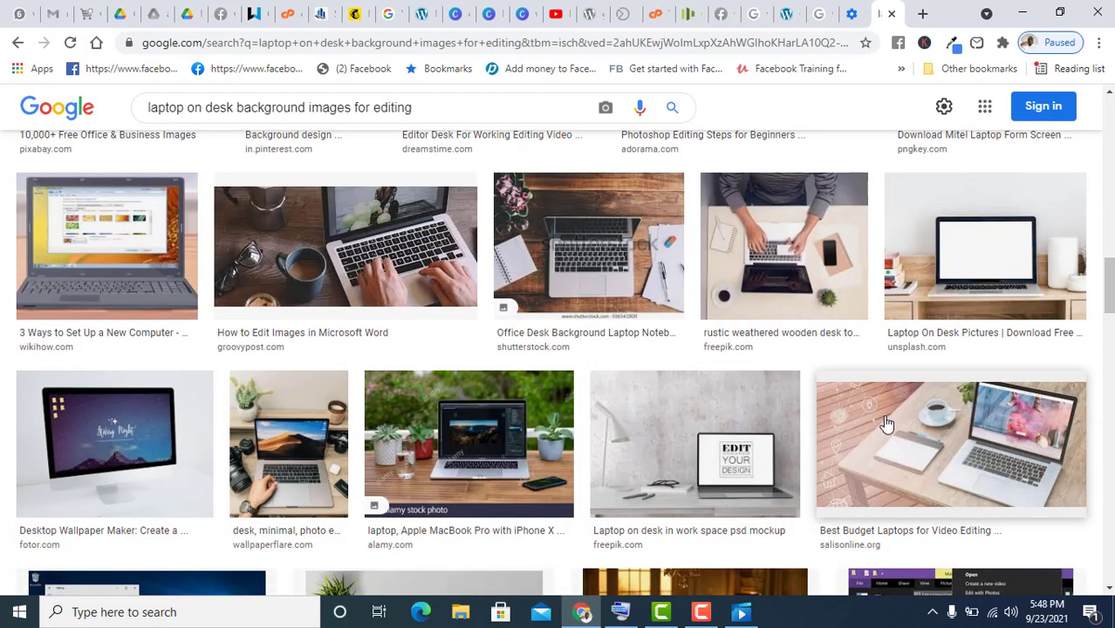
{"action": "scroll", "coordinate": [863, 428], "scroll_direction": "down", "scroll_amount": 1}
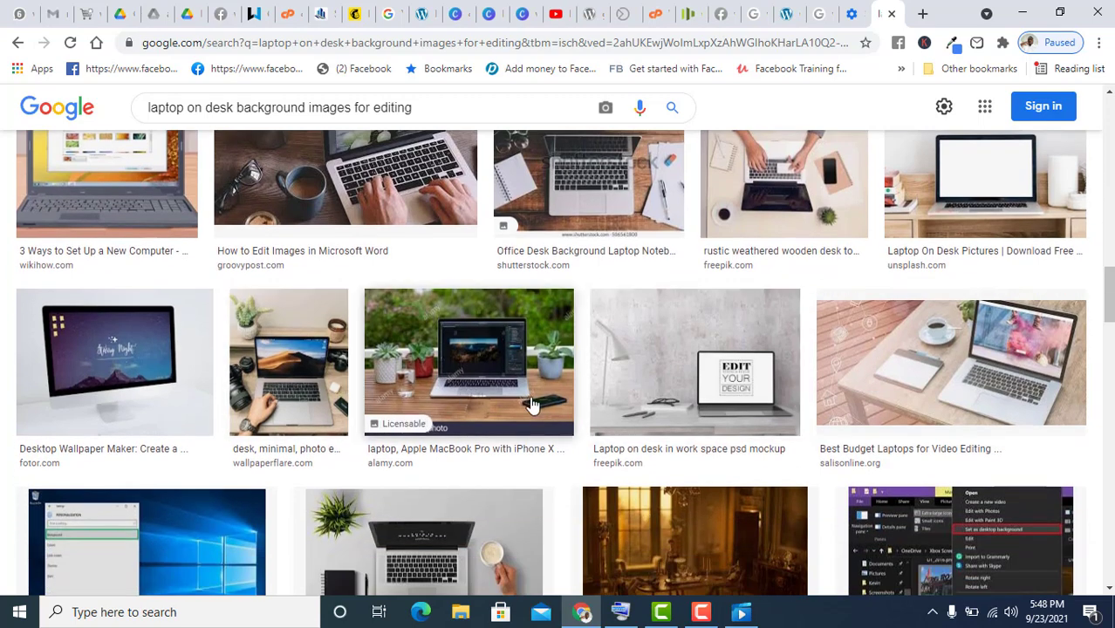
{"action": "scroll", "coordinate": [576, 398], "scroll_direction": "down", "scroll_amount": 2}
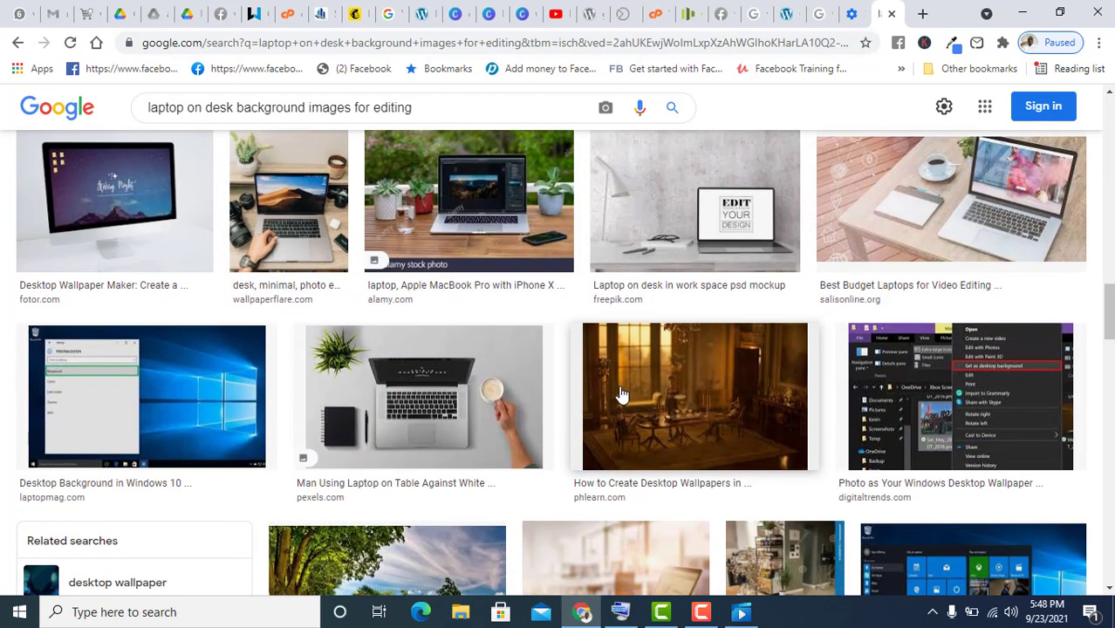
{"action": "left_click", "coordinate": [446, 18]}
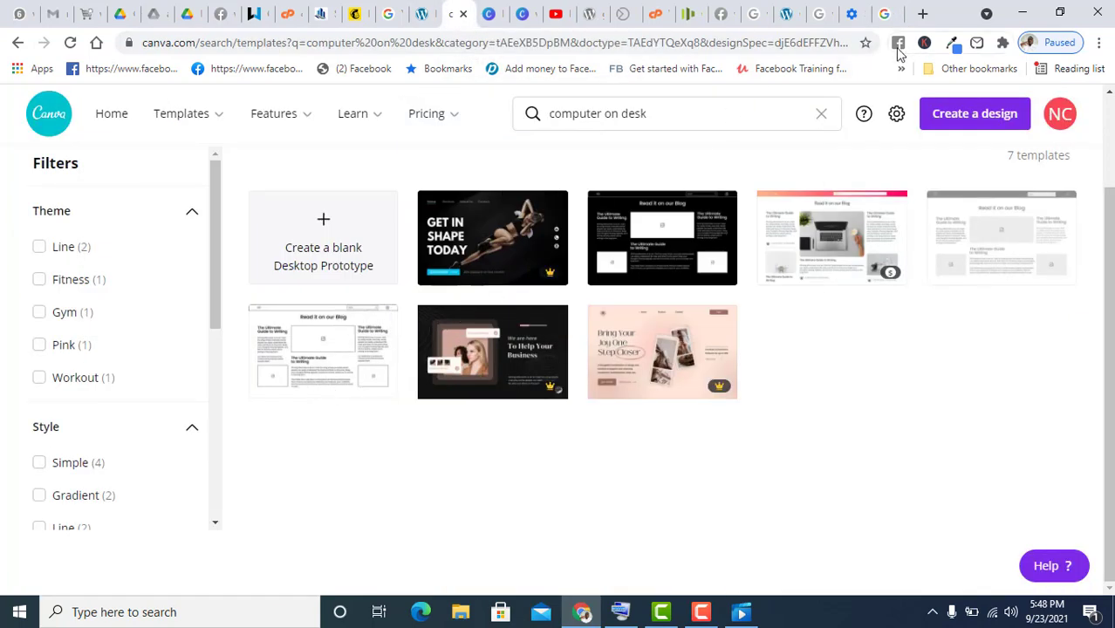
{"action": "left_click", "coordinate": [884, 14]}
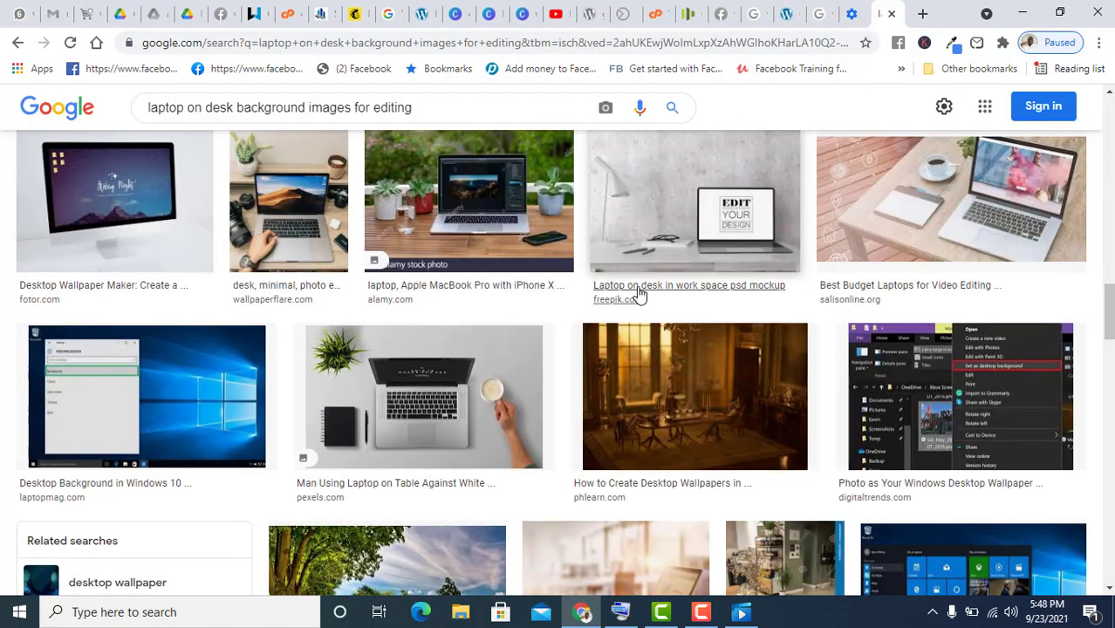
{"action": "scroll", "coordinate": [915, 275], "scroll_direction": "up", "scroll_amount": 2}
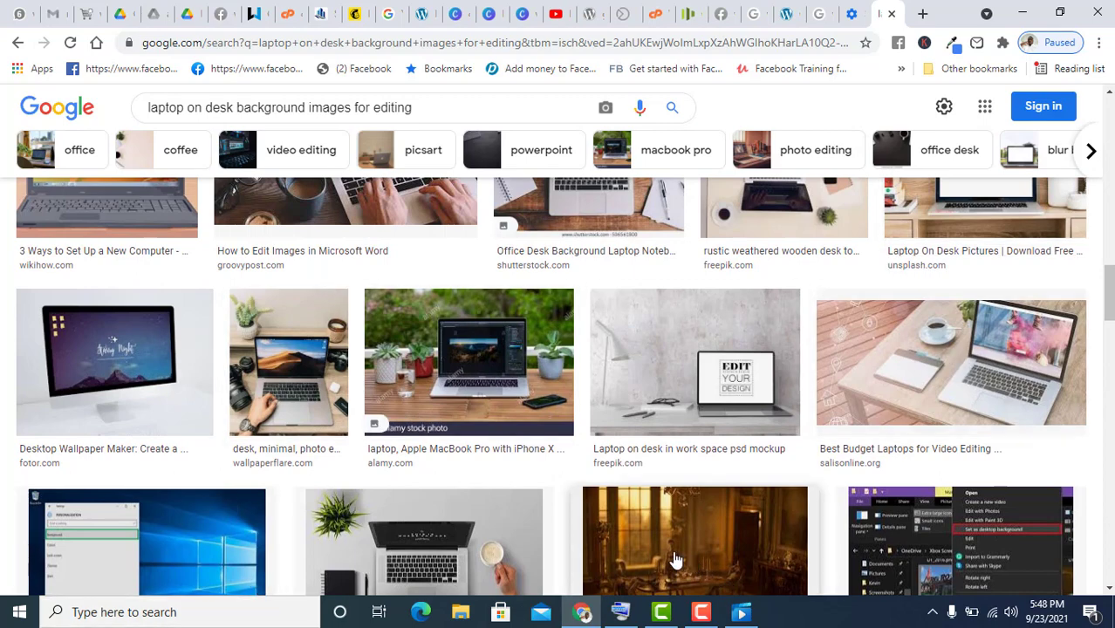
{"action": "scroll", "coordinate": [611, 541], "scroll_direction": "up", "scroll_amount": 3}
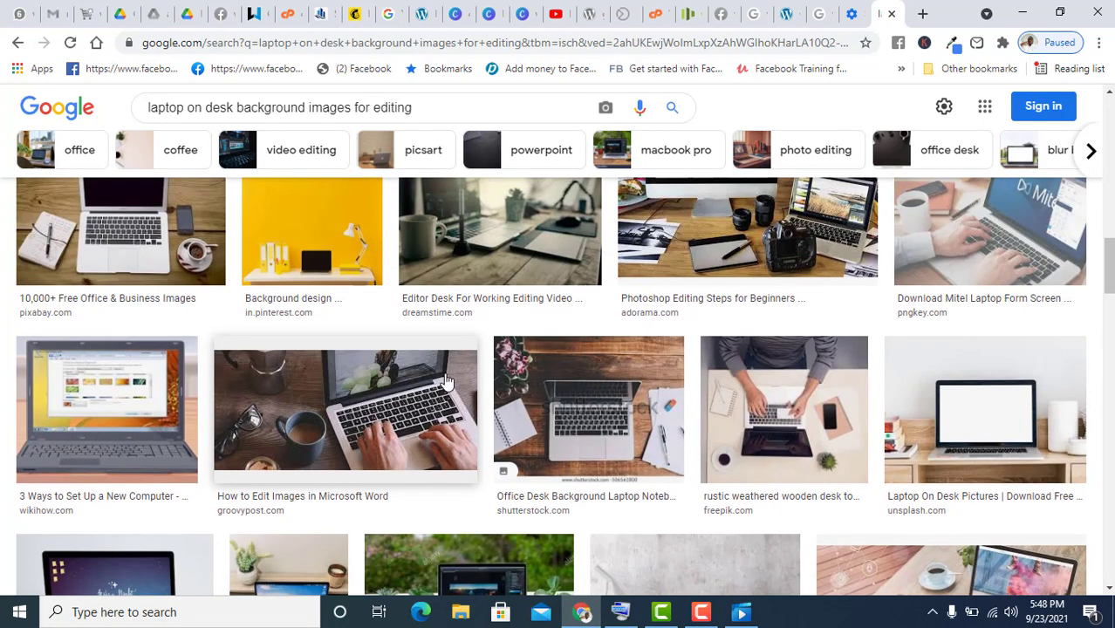
- Preview the groovyPost and SproutVideo laptop photos, and open the related Shutterstock photo of a laptop with notebook, plant and coffee on a wooden desk
{"action": "left_click", "coordinate": [390, 433]}
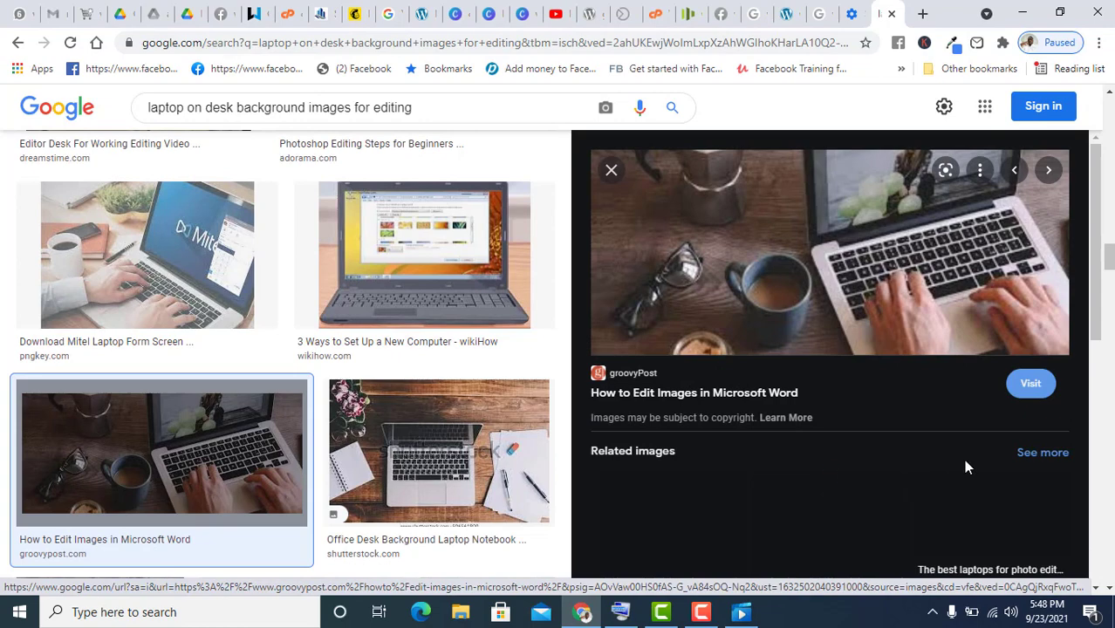
{"action": "scroll", "coordinate": [959, 462], "scroll_direction": "down", "scroll_amount": 3}
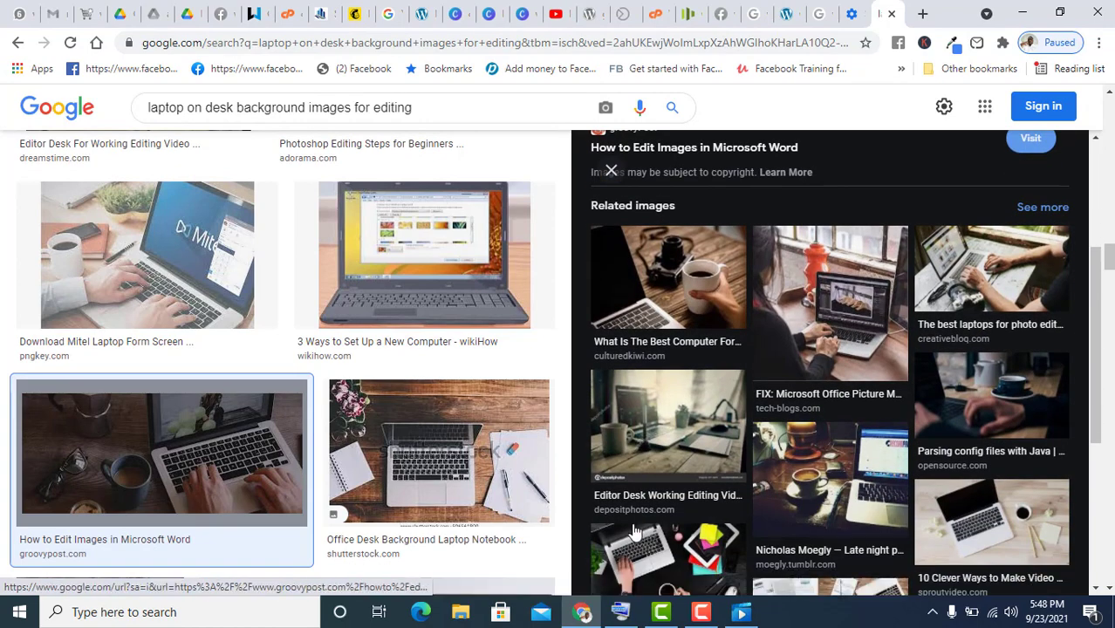
{"action": "scroll", "coordinate": [634, 532], "scroll_direction": "down", "scroll_amount": 3}
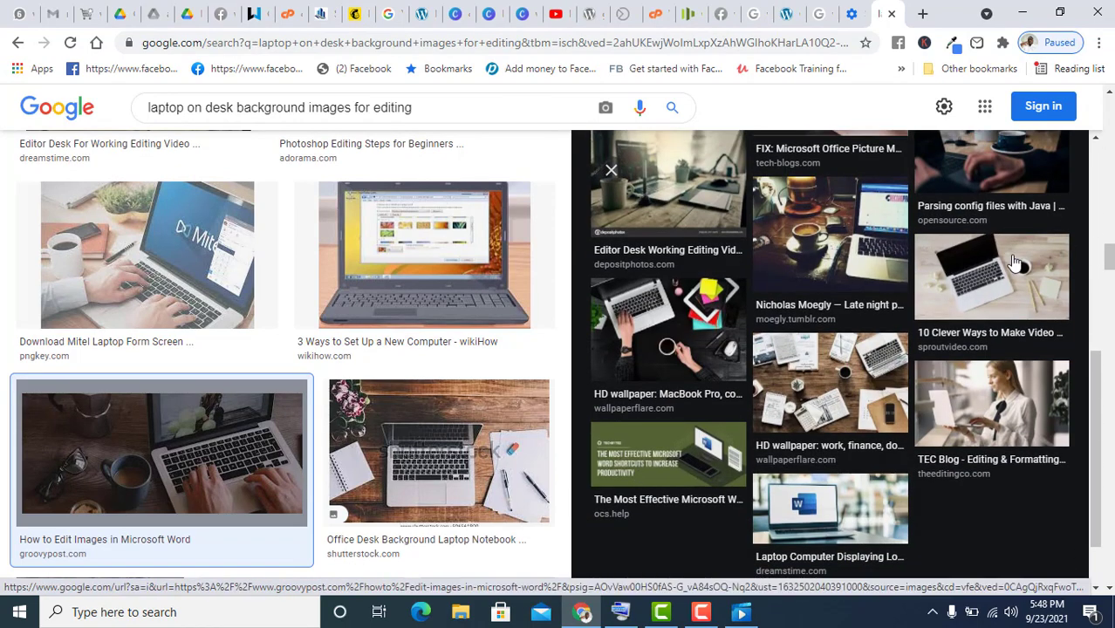
{"action": "left_click", "coordinate": [990, 279]}
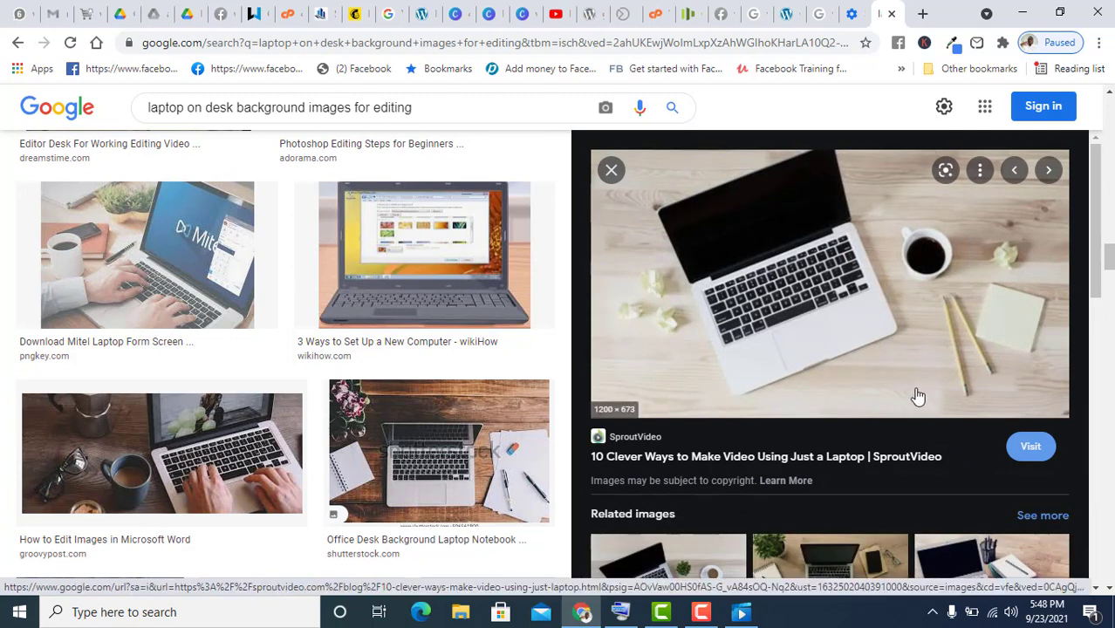
{"action": "scroll", "coordinate": [960, 419], "scroll_direction": "down", "scroll_amount": 2}
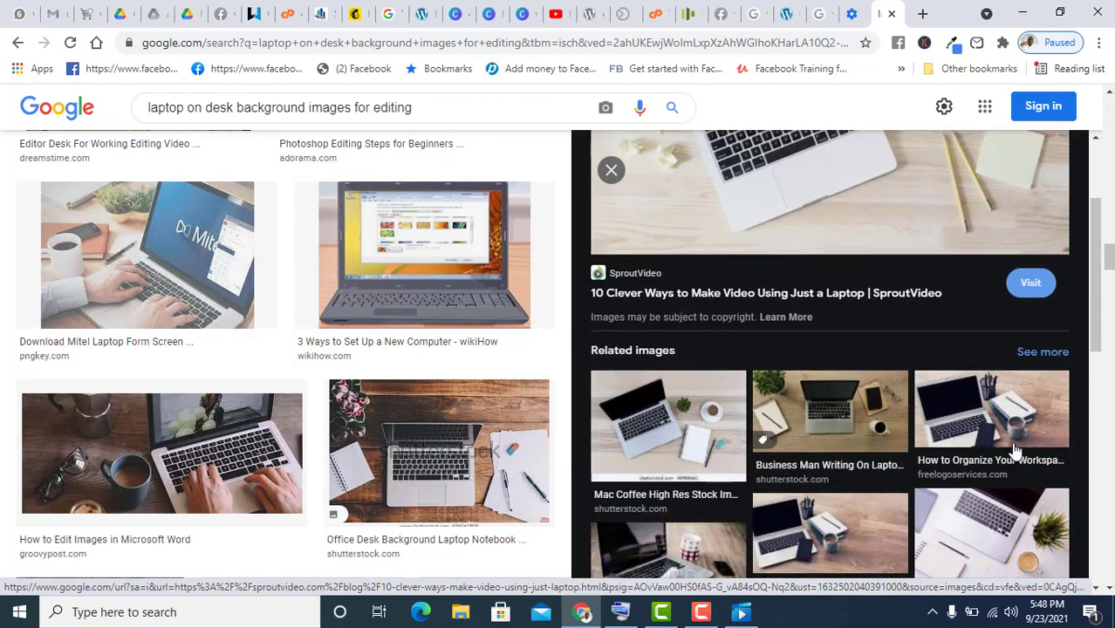
{"action": "left_click", "coordinate": [866, 426]}
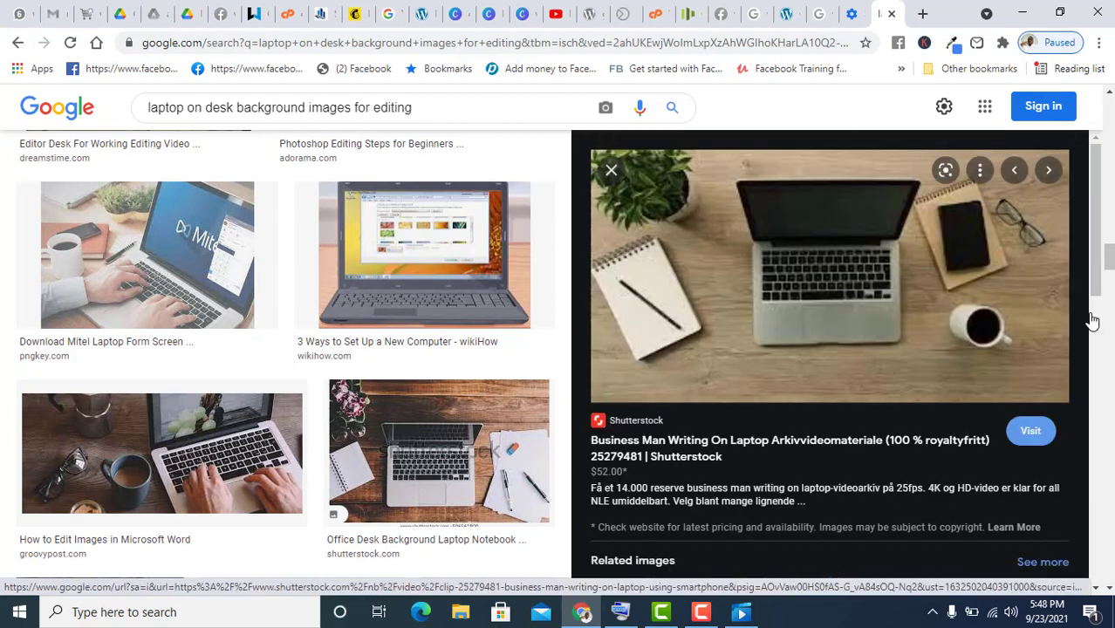
- Save the previewed Shutterstock laptop photo to the Desktop as a JPEG image named 1
{"action": "right_click", "coordinate": [771, 219]}
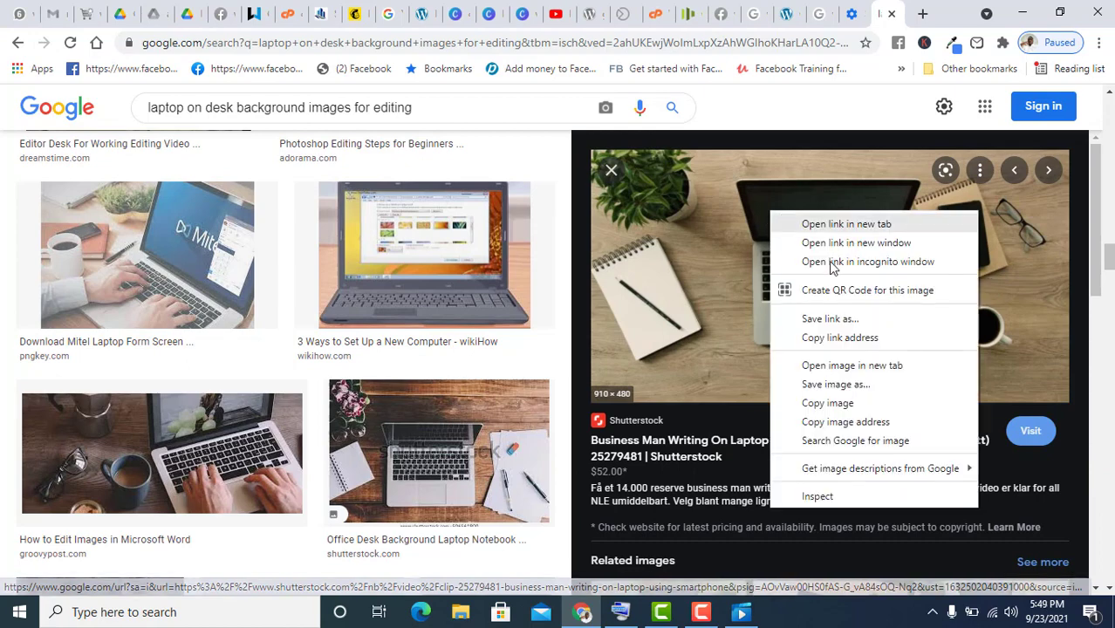
{"action": "left_click", "coordinate": [868, 386]}
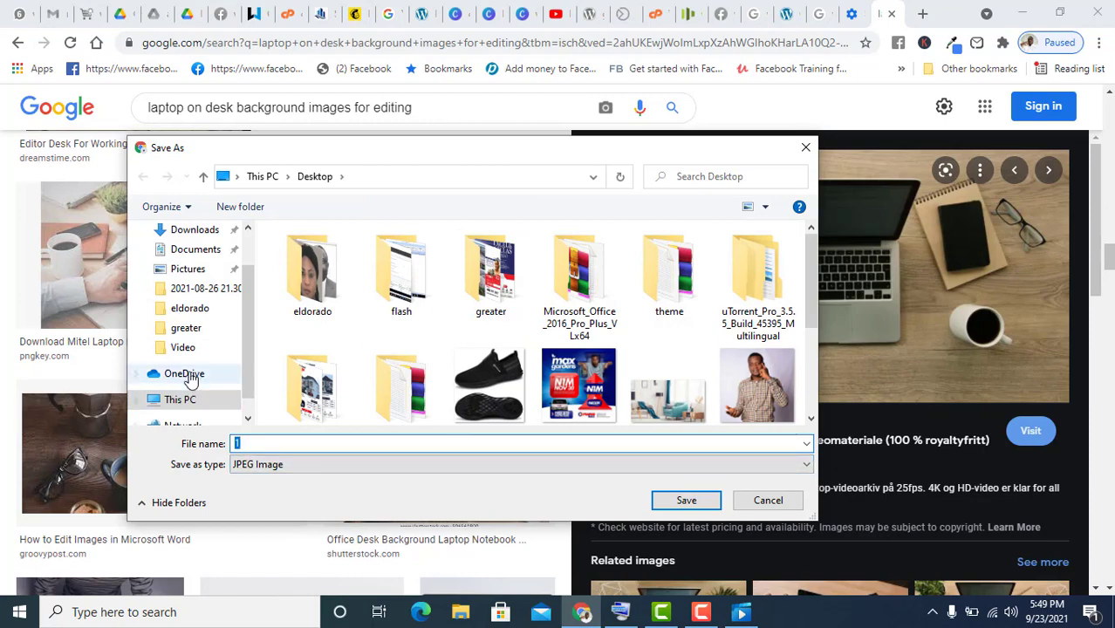
{"action": "scroll", "coordinate": [218, 253], "scroll_direction": "up", "scroll_amount": 2}
{"action": "left_click", "coordinate": [209, 262]}
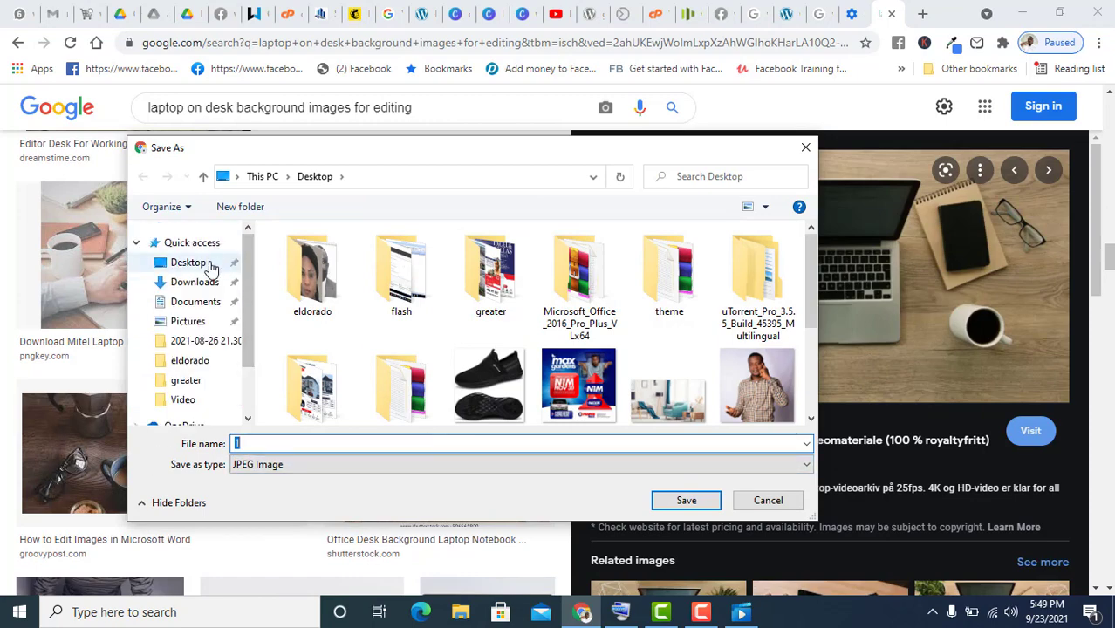
{"action": "left_click", "coordinate": [705, 504]}
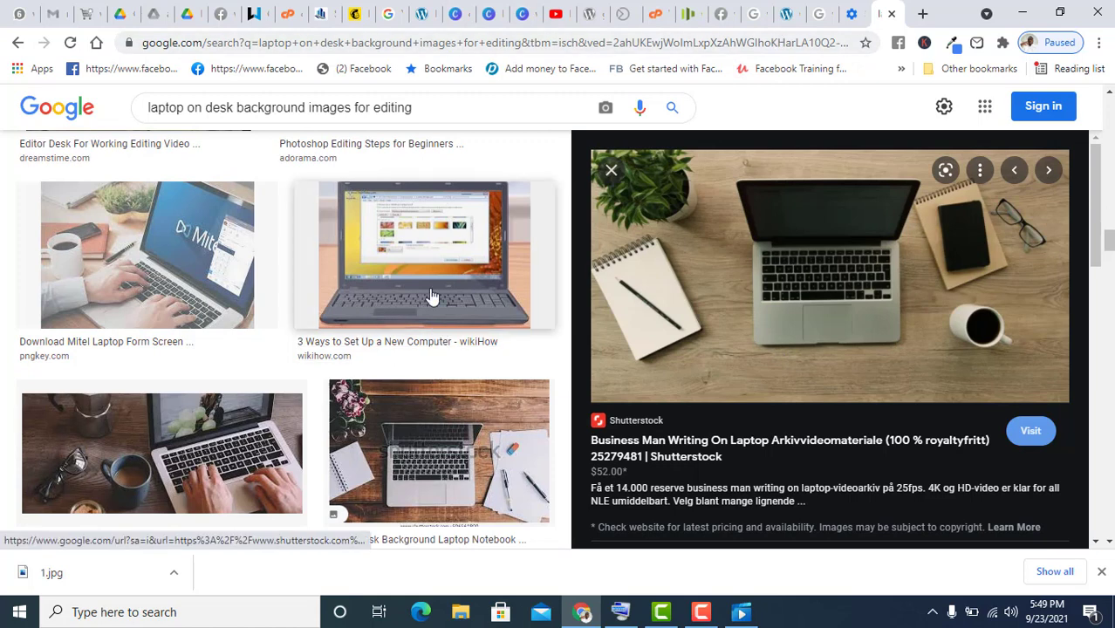
- Back in the Mailchimp page editor, upload 1.jpg from the Desktop as the landing page's background image
{"action": "left_click", "coordinate": [357, 15]}
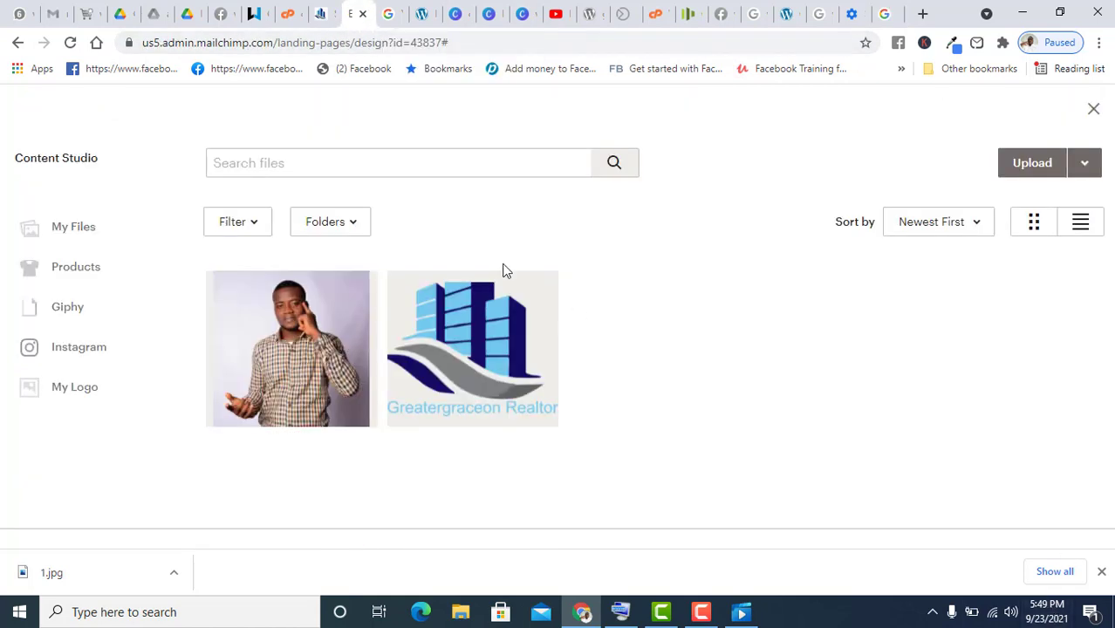
{"action": "left_click", "coordinate": [1033, 168]}
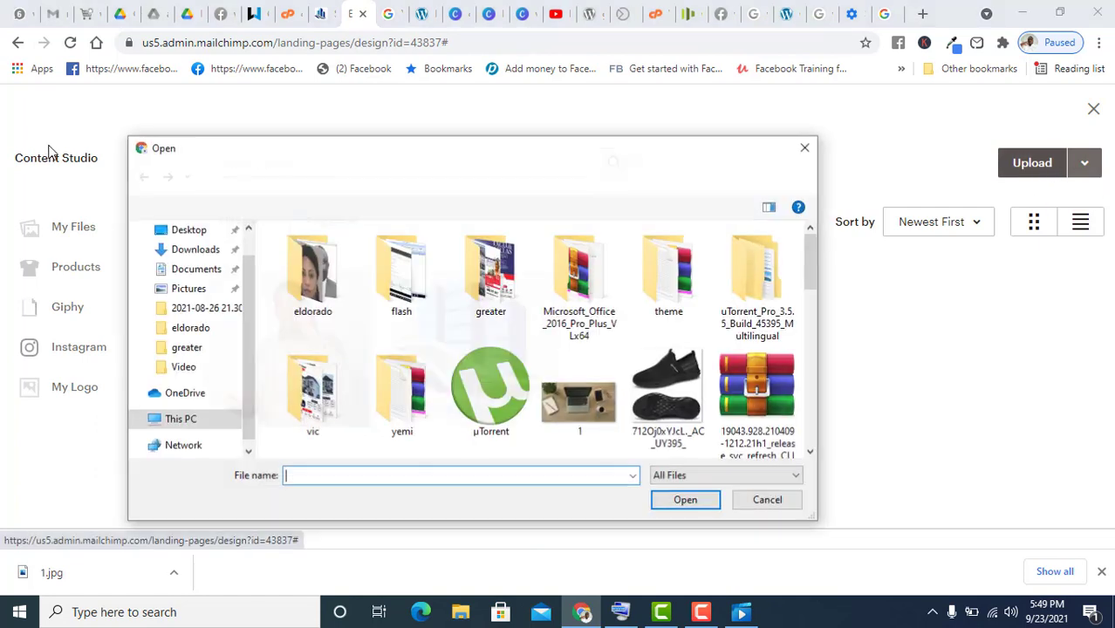
{"action": "left_click", "coordinate": [209, 232]}
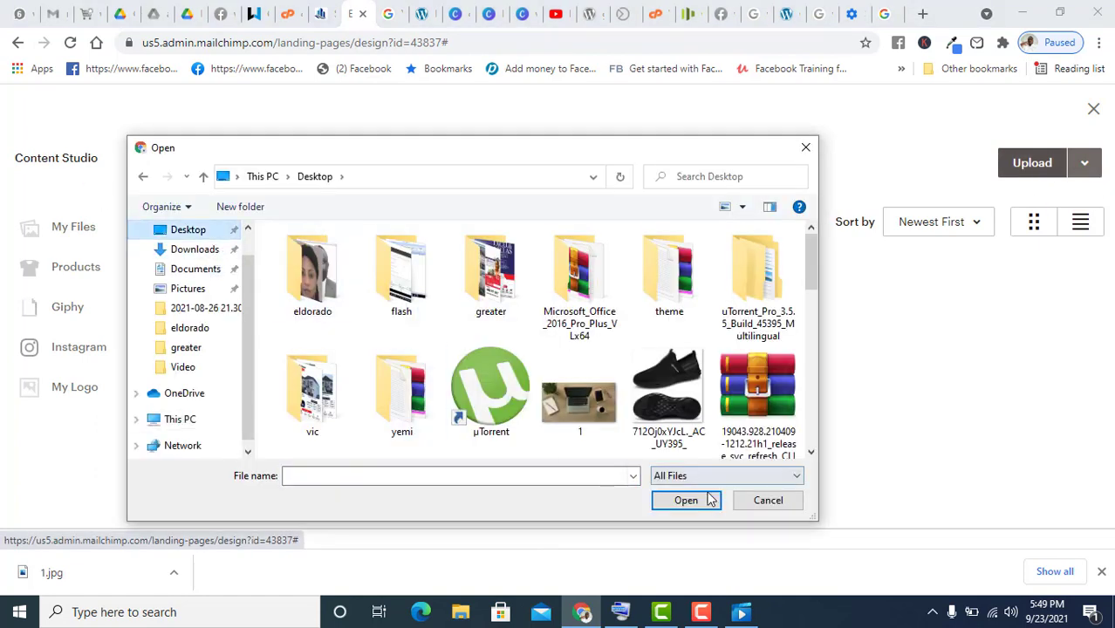
{"action": "left_click", "coordinate": [595, 475]}
{"action": "type", "text": "1"}
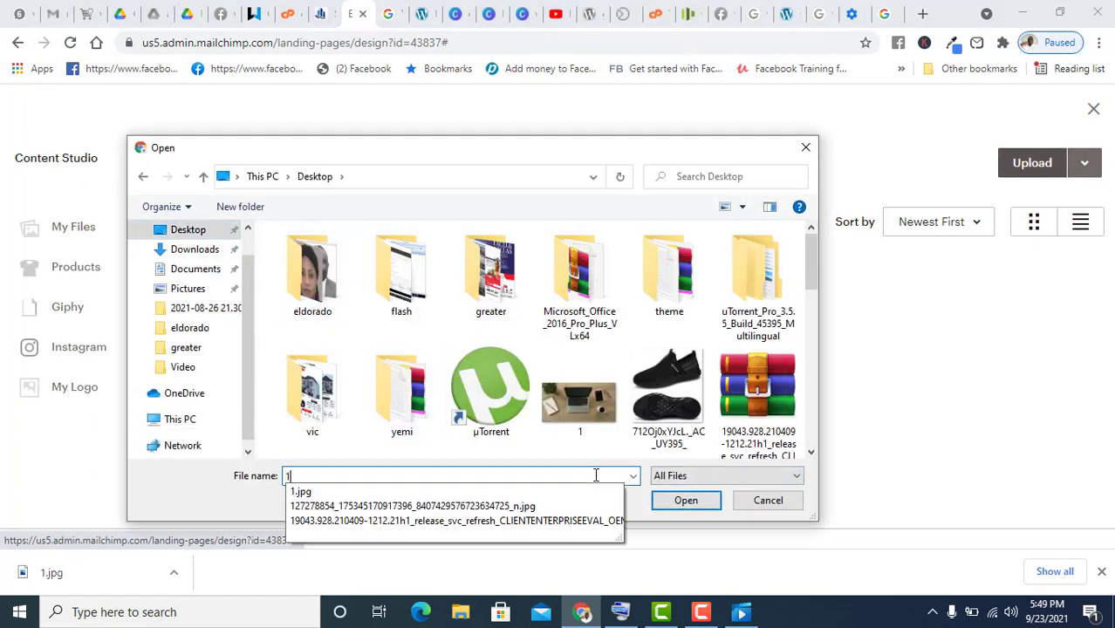
{"action": "left_click", "coordinate": [673, 506]}
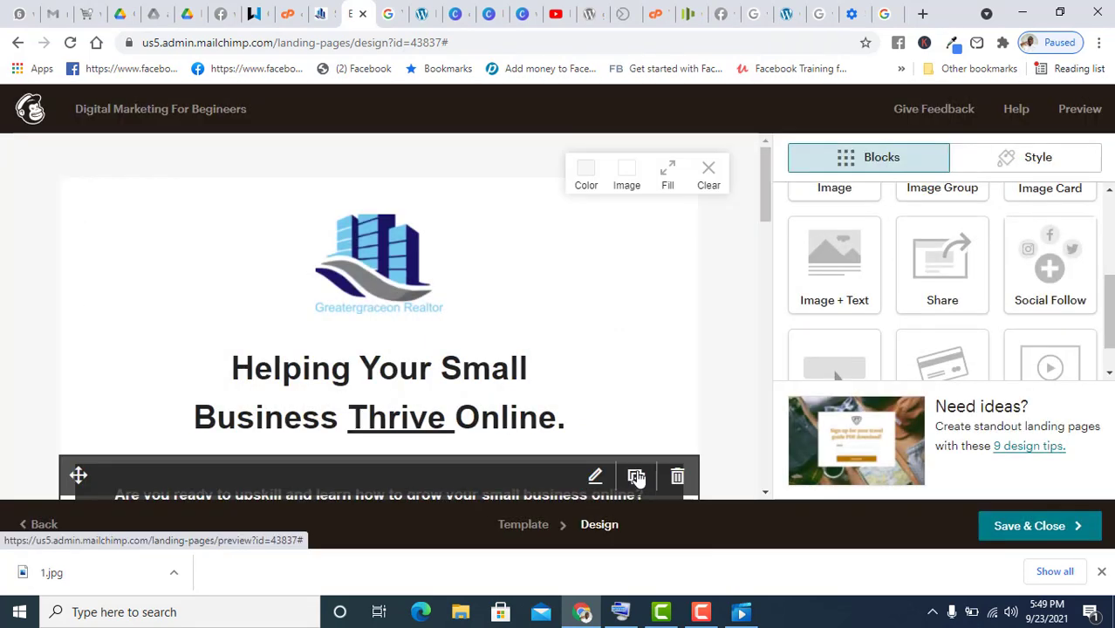
- Check how the laptop background image looks along the whole page, and clear it from the page background
{"action": "scroll", "coordinate": [644, 365], "scroll_direction": "down", "scroll_amount": 12}
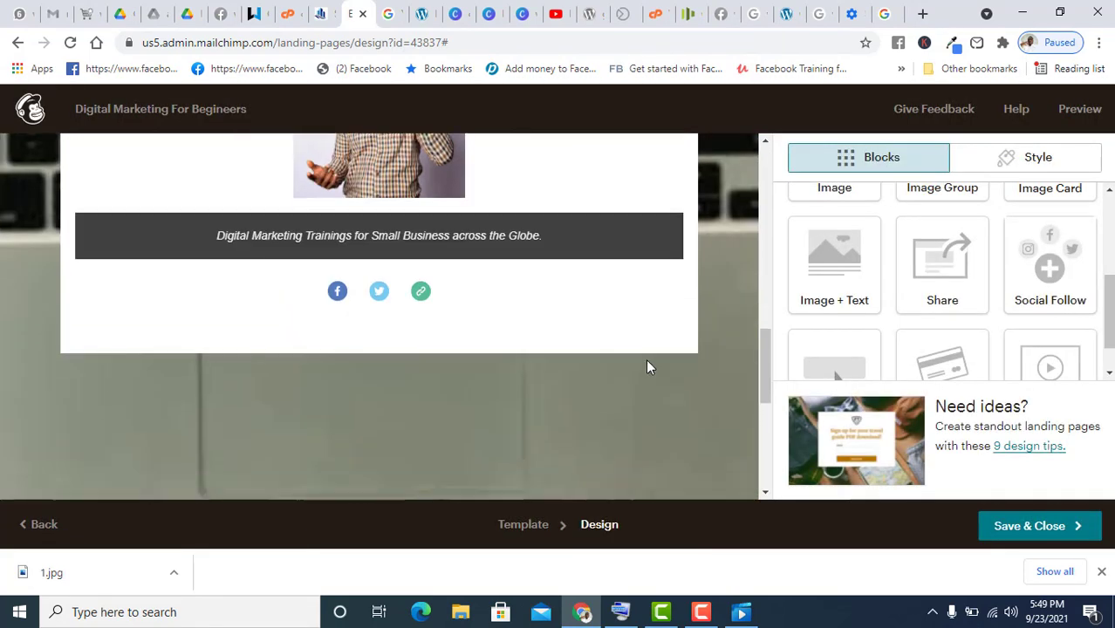
{"action": "scroll", "coordinate": [645, 367], "scroll_direction": "down", "scroll_amount": 3}
{"action": "scroll", "coordinate": [646, 367], "scroll_direction": "up", "scroll_amount": 6}
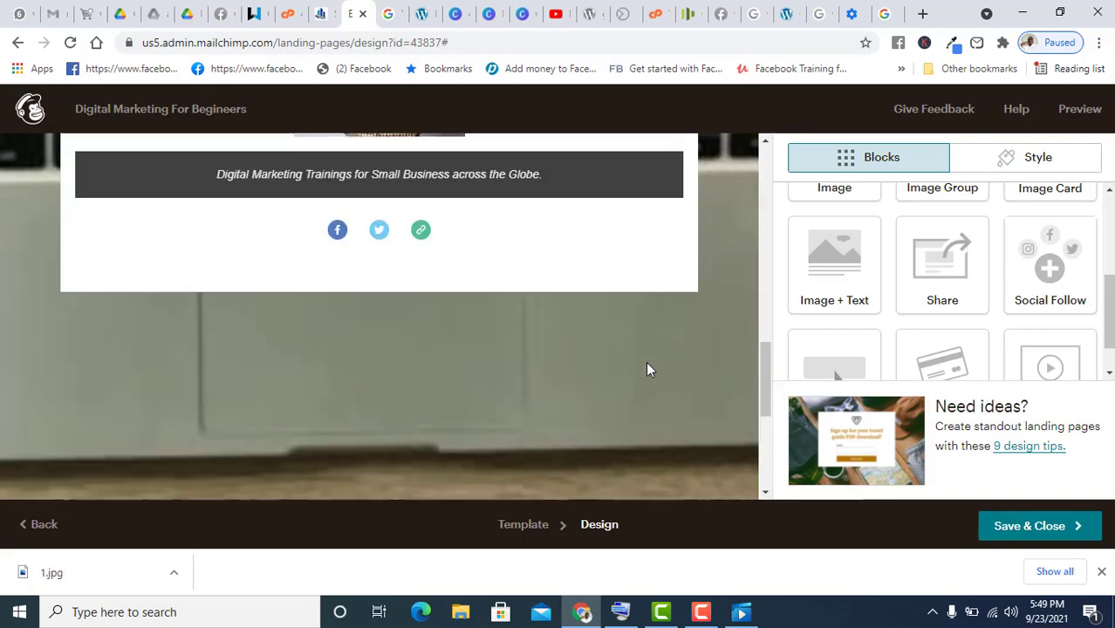
{"action": "scroll", "coordinate": [646, 371], "scroll_direction": "up", "scroll_amount": 5}
{"action": "scroll", "coordinate": [646, 370], "scroll_direction": "down", "scroll_amount": 10}
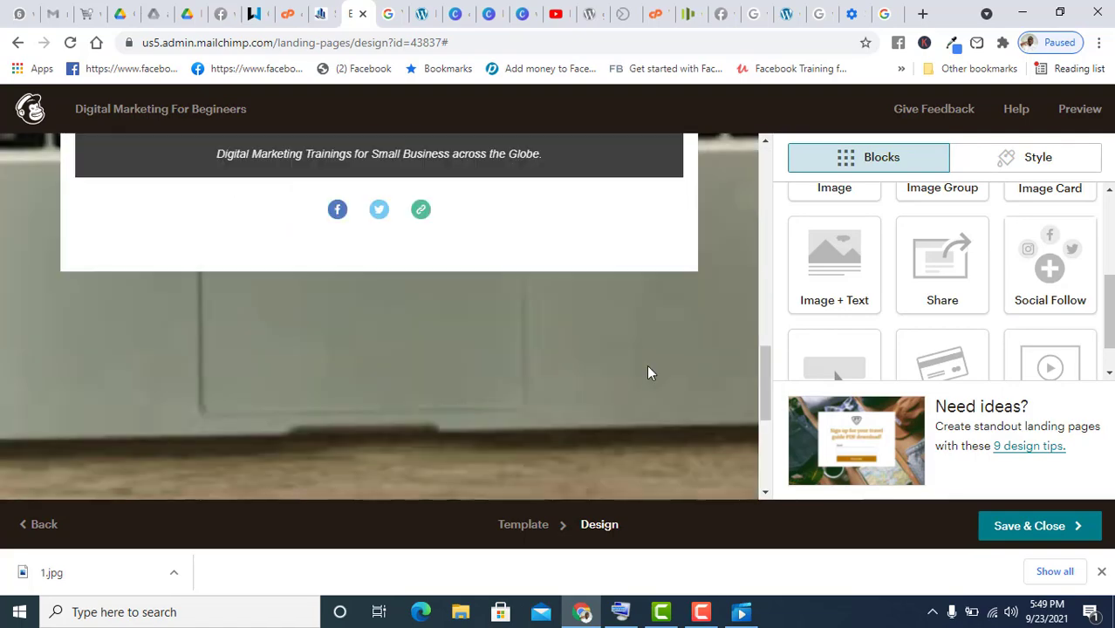
{"action": "scroll", "coordinate": [647, 371], "scroll_direction": "up", "scroll_amount": 10}
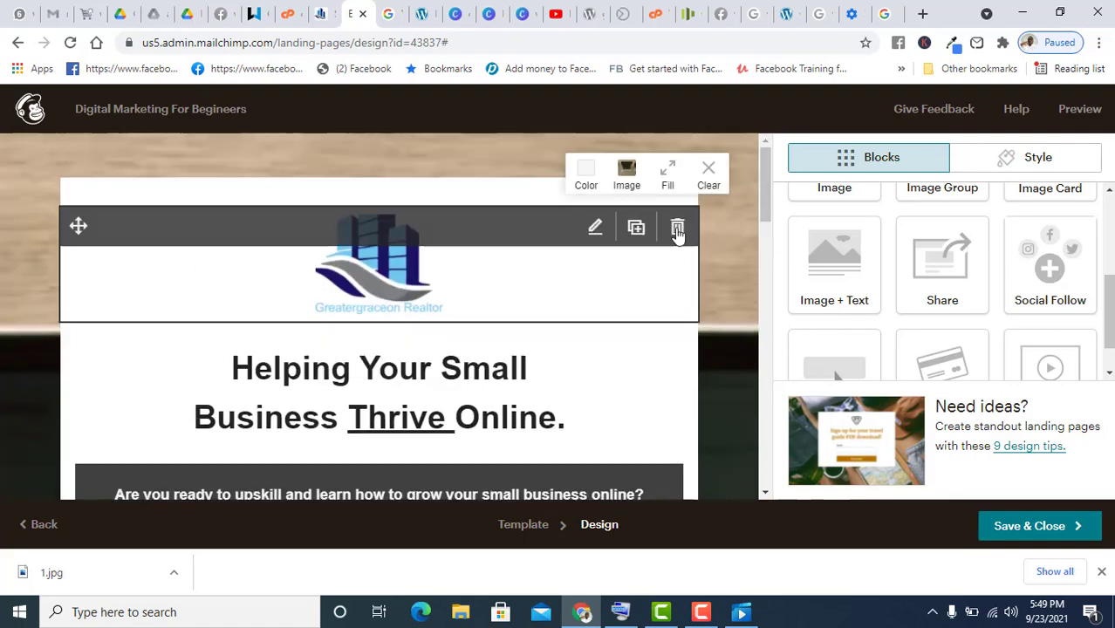
{"action": "left_click", "coordinate": [708, 175]}
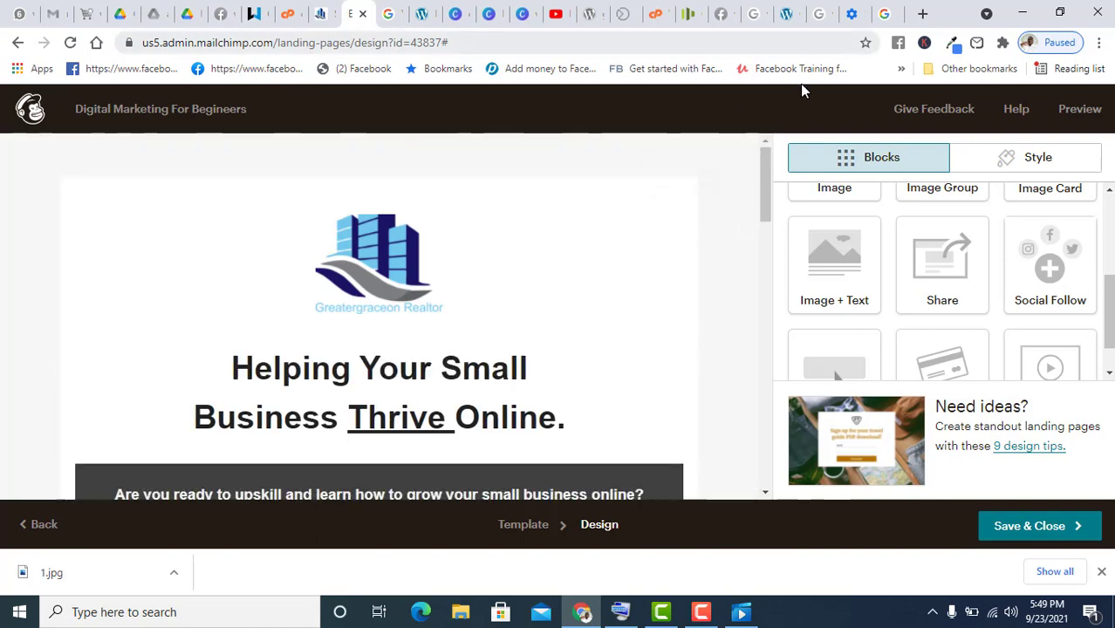
- Return to the Google image results and open the Pexels photo of a laptop on a table against a white background
{"action": "left_click", "coordinate": [883, 14]}
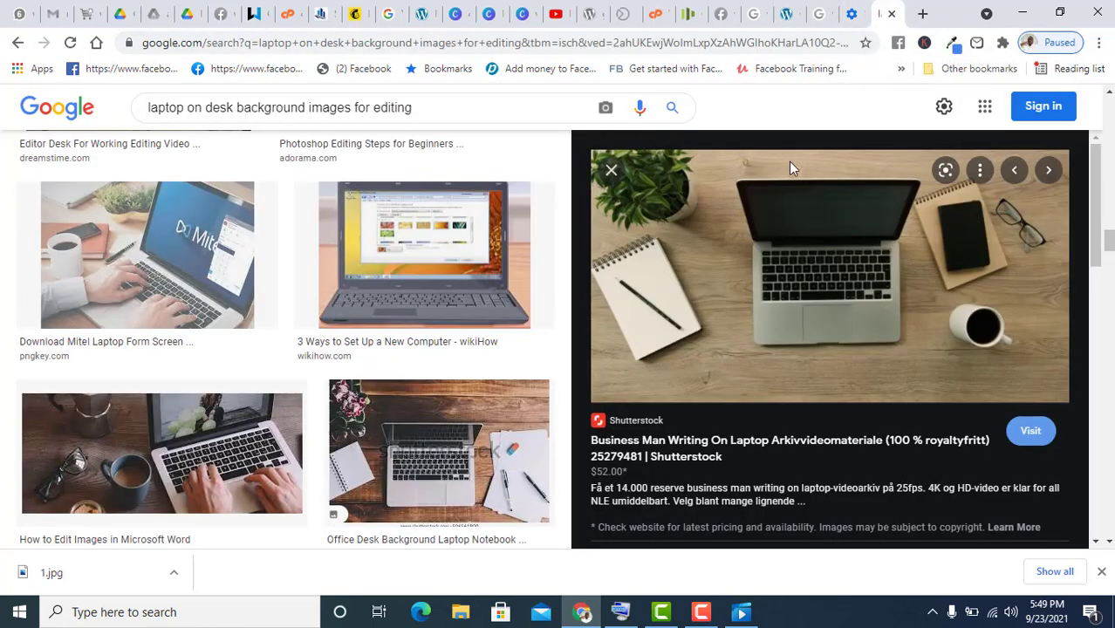
{"action": "scroll", "coordinate": [274, 336], "scroll_direction": "down", "scroll_amount": 3}
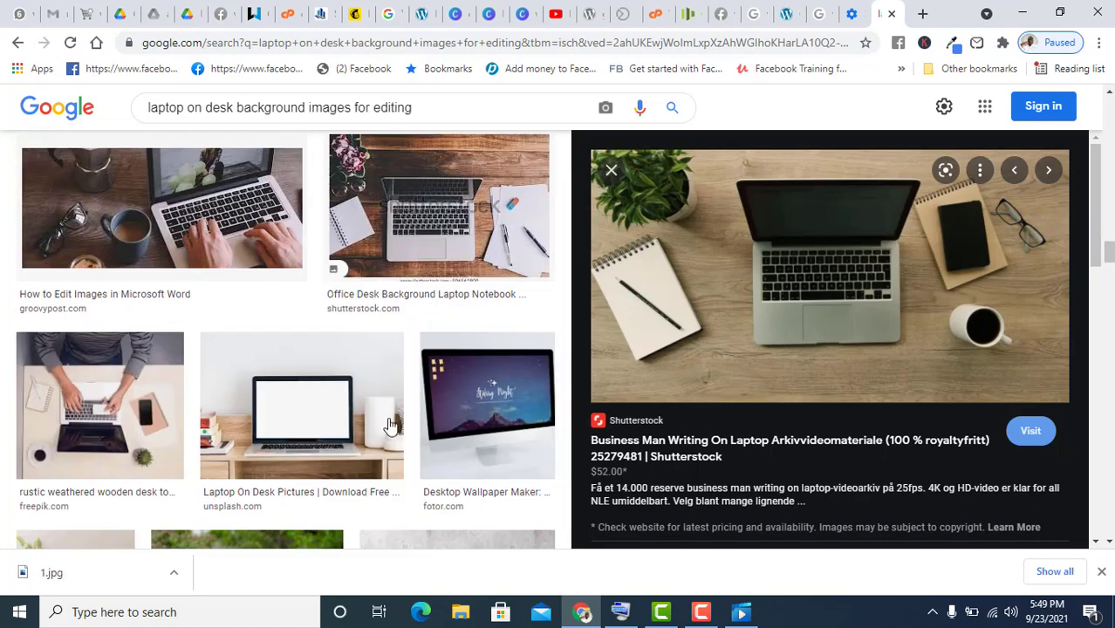
{"action": "scroll", "coordinate": [359, 379], "scroll_direction": "down", "scroll_amount": 6}
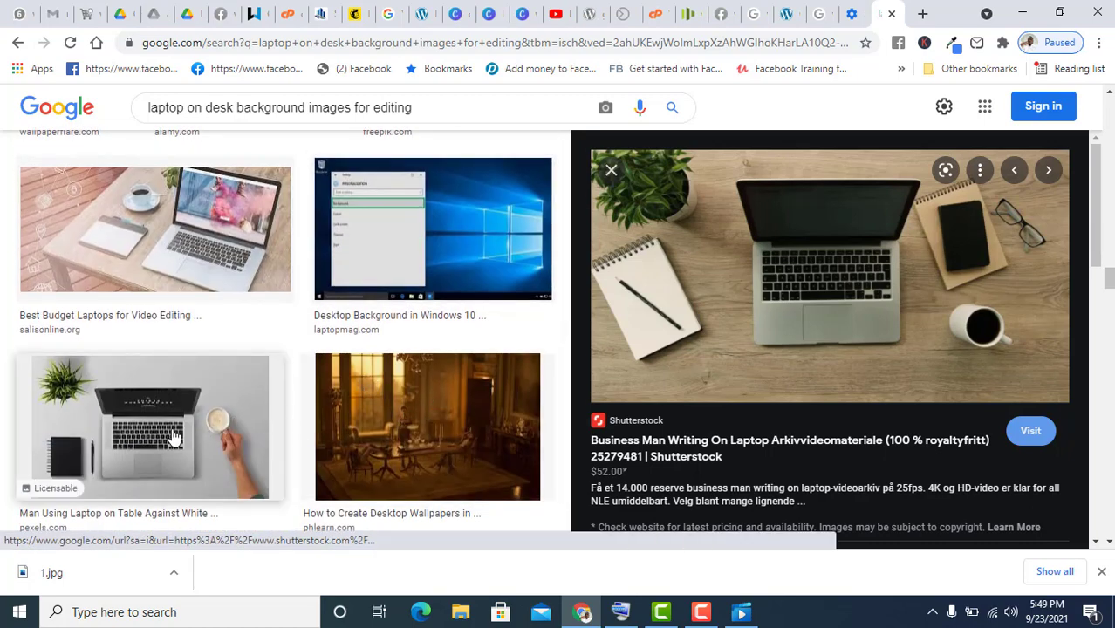
{"action": "scroll", "coordinate": [243, 397], "scroll_direction": "down", "scroll_amount": 1}
{"action": "left_click", "coordinate": [199, 361]}
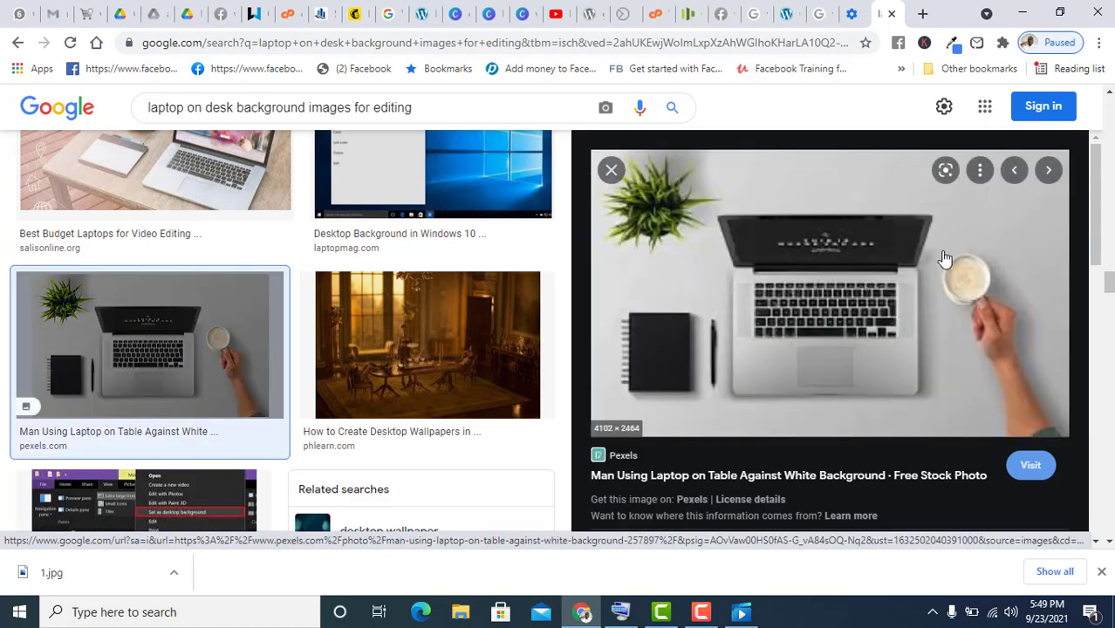
- Save the previewed Pexels laptop photo to the Desktop as a JPEG image named images
{"action": "right_click", "coordinate": [789, 216]}
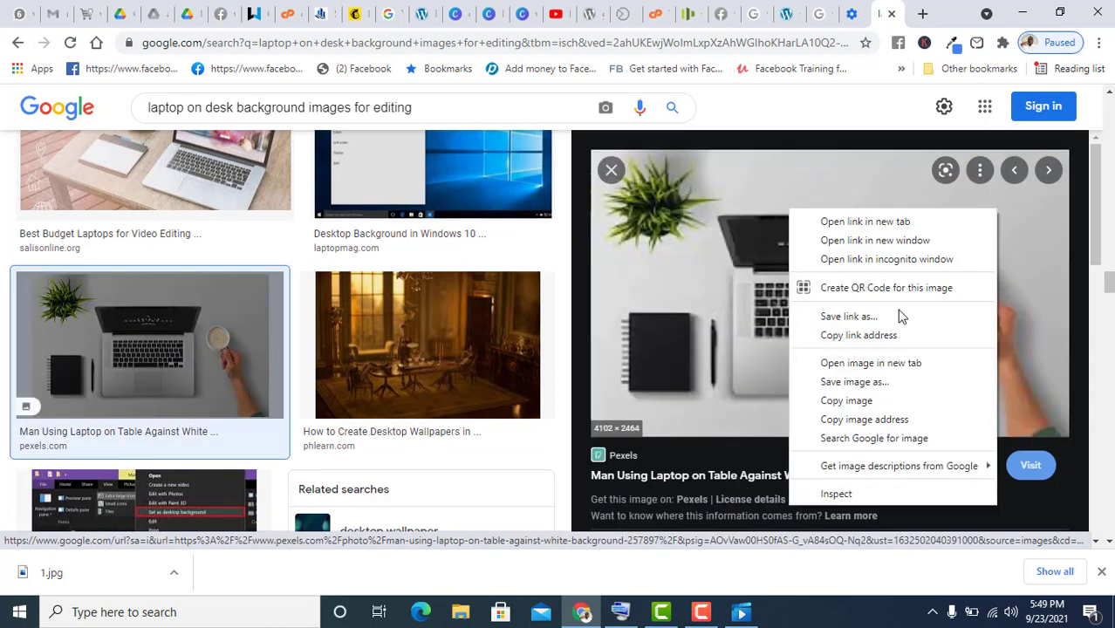
{"action": "left_click", "coordinate": [890, 384]}
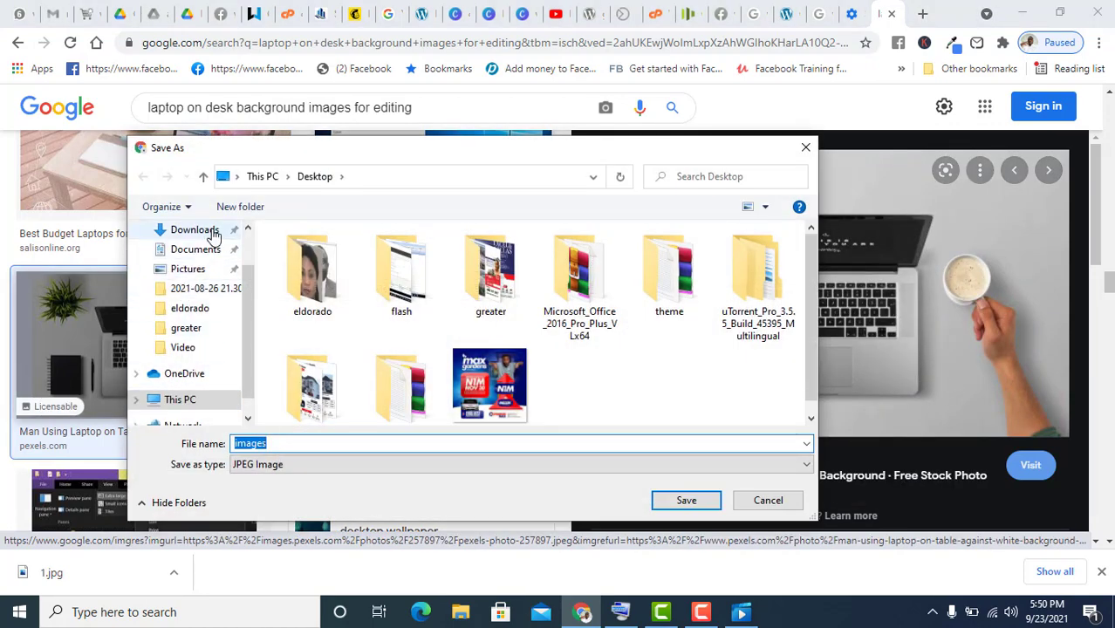
{"action": "scroll", "coordinate": [252, 252], "scroll_direction": "up", "scroll_amount": 1}
{"action": "left_click", "coordinate": [202, 266]}
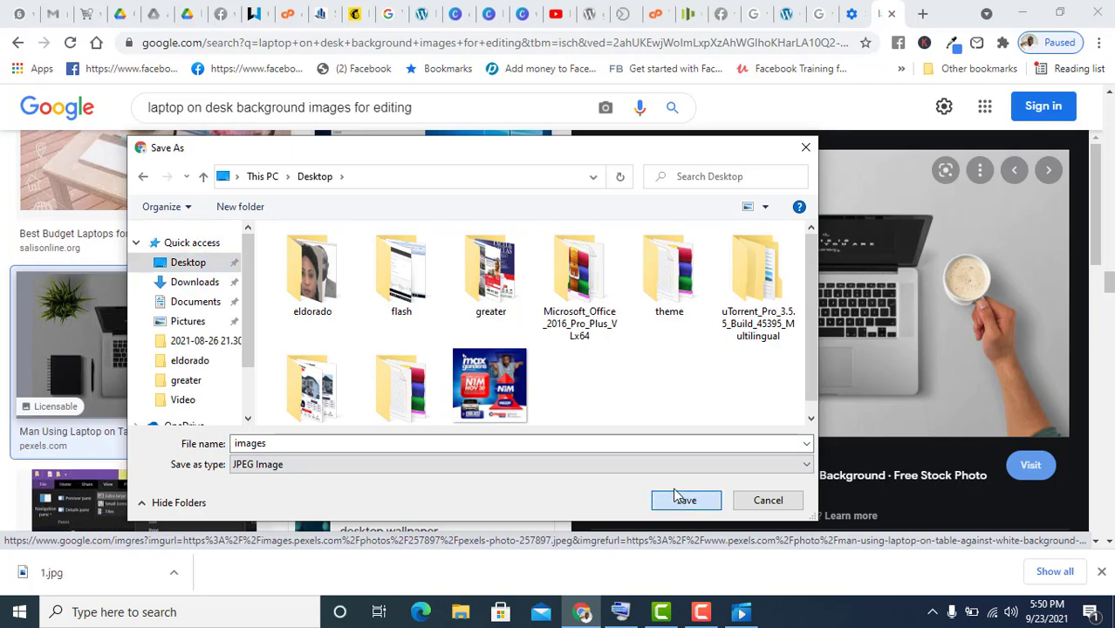
{"action": "left_click", "coordinate": [677, 498]}
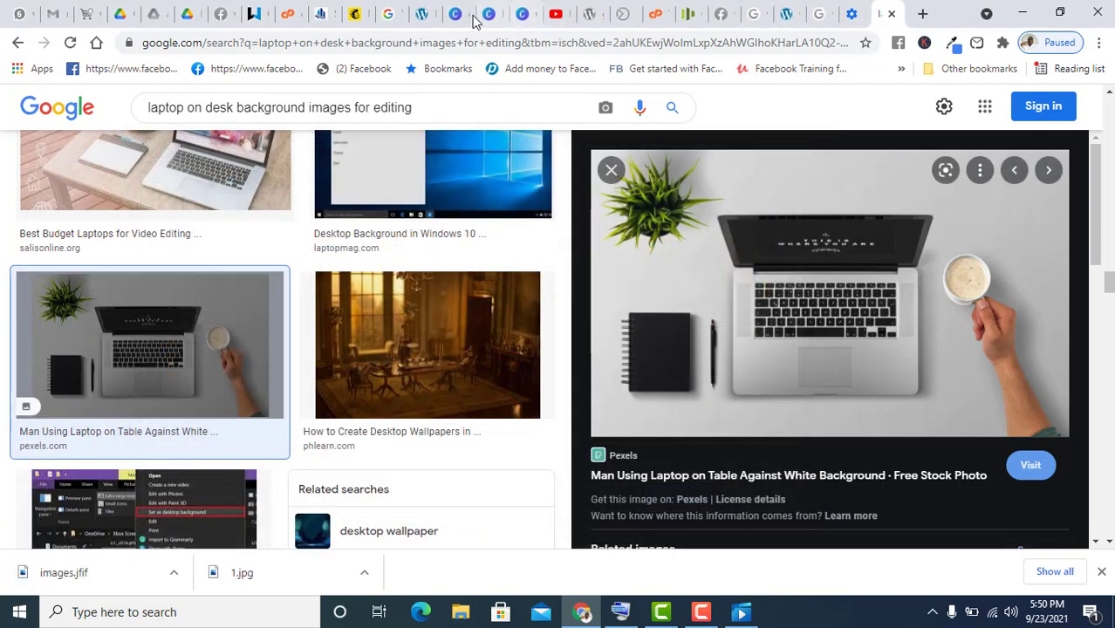
- Try to upload images.jfif from the Desktop to Mailchimp as the page background, and close the Content Studio
{"action": "left_click", "coordinate": [354, 14]}
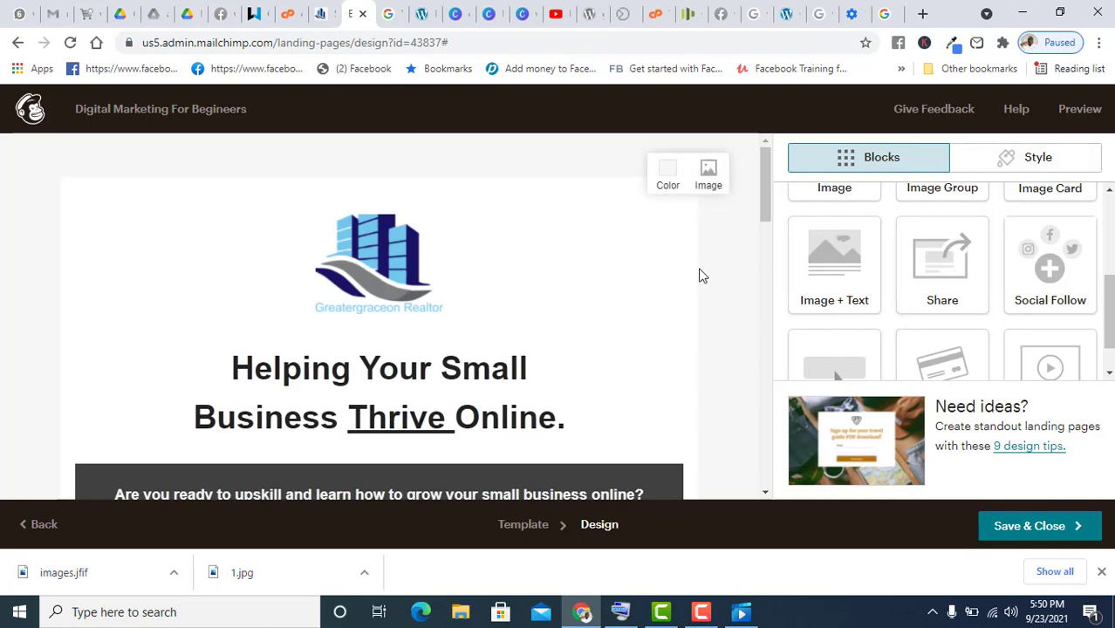
{"action": "left_click", "coordinate": [723, 179]}
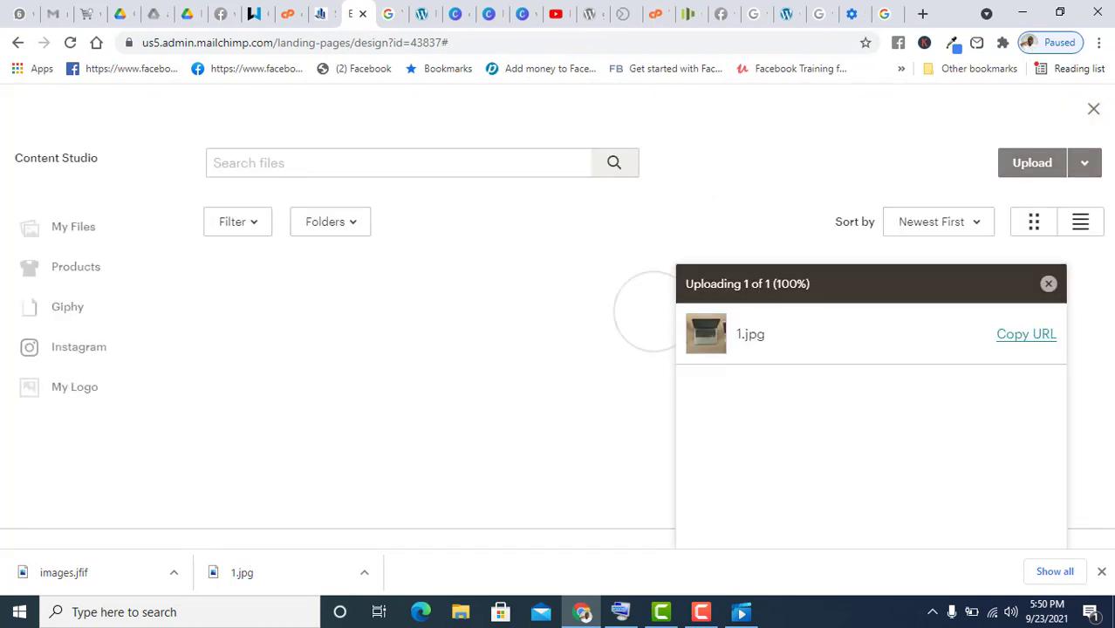
{"action": "left_click", "coordinate": [1033, 166]}
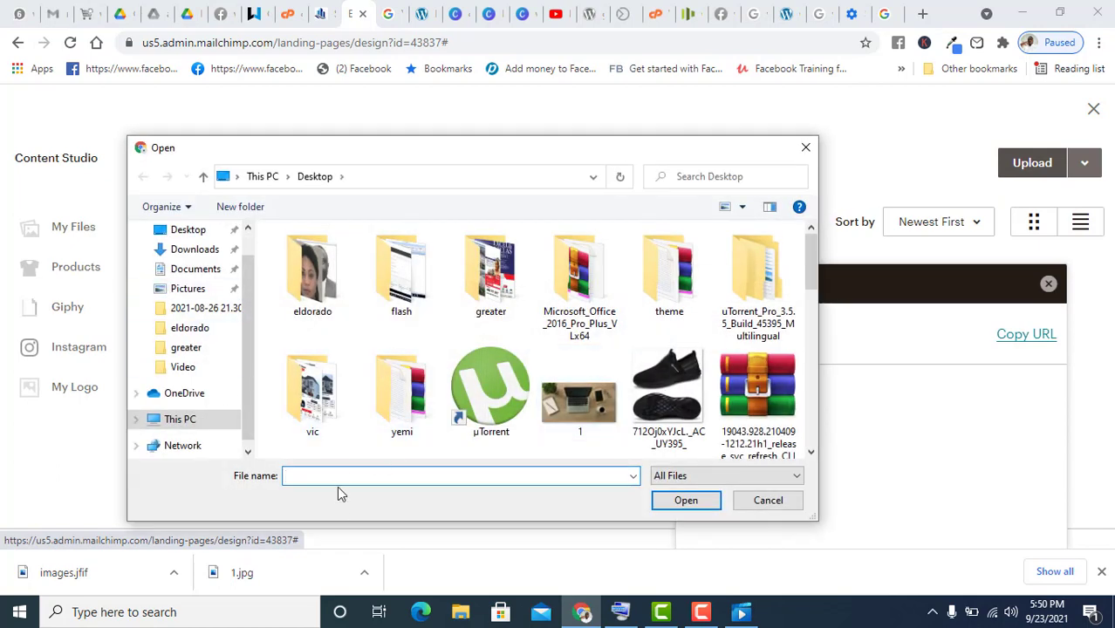
{"action": "type", "text": "im"}
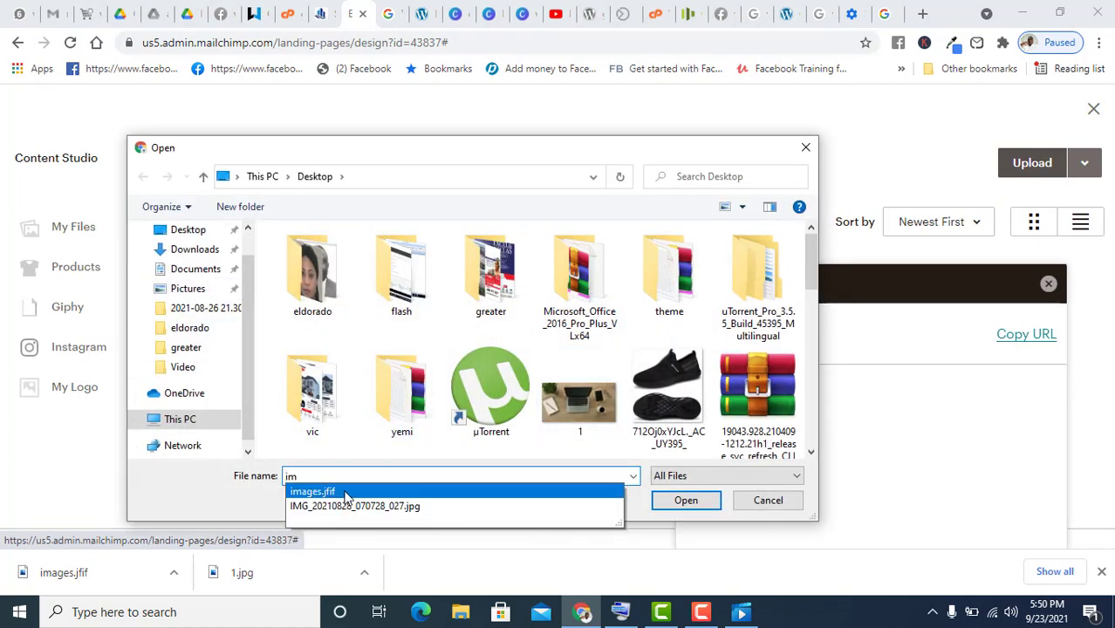
{"action": "left_click", "coordinate": [685, 500]}
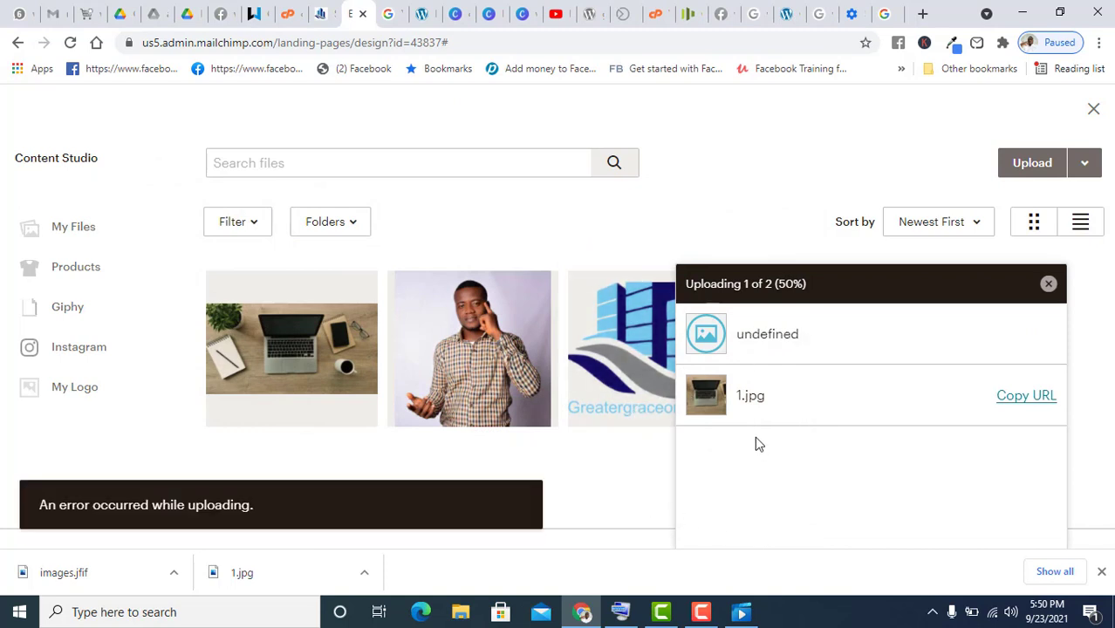
{"action": "left_click", "coordinate": [1048, 286]}
{"action": "left_click", "coordinate": [1094, 110]}
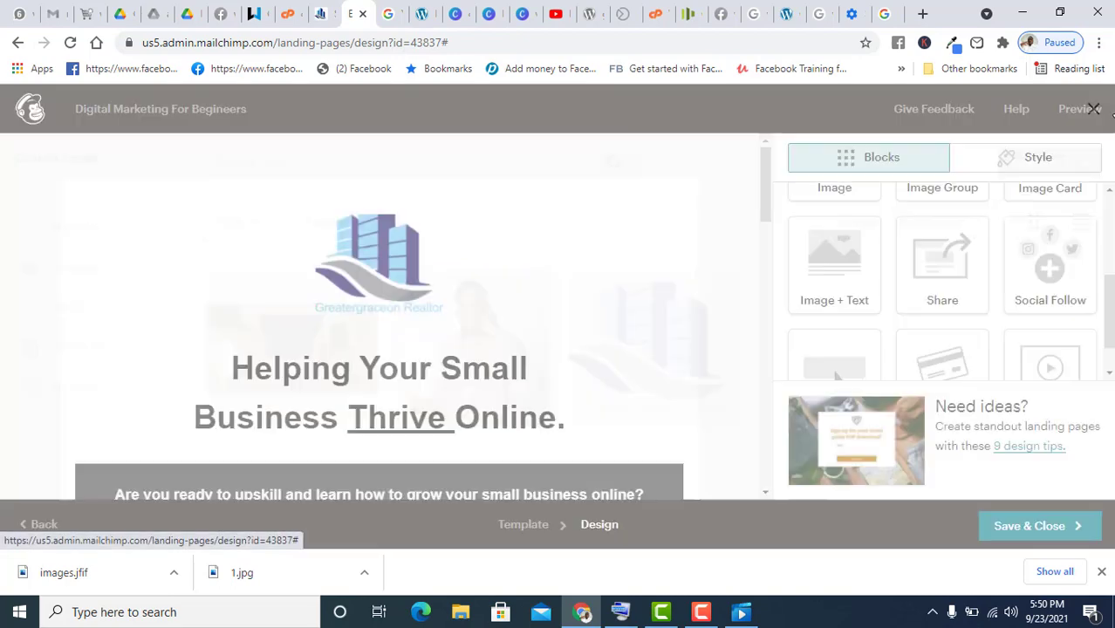
- Set the page background color to near-black #080808 and review it down the whole page
{"action": "scroll", "coordinate": [649, 208], "scroll_direction": "down", "scroll_amount": 1}
{"action": "scroll", "coordinate": [654, 262], "scroll_direction": "up", "scroll_amount": 1}
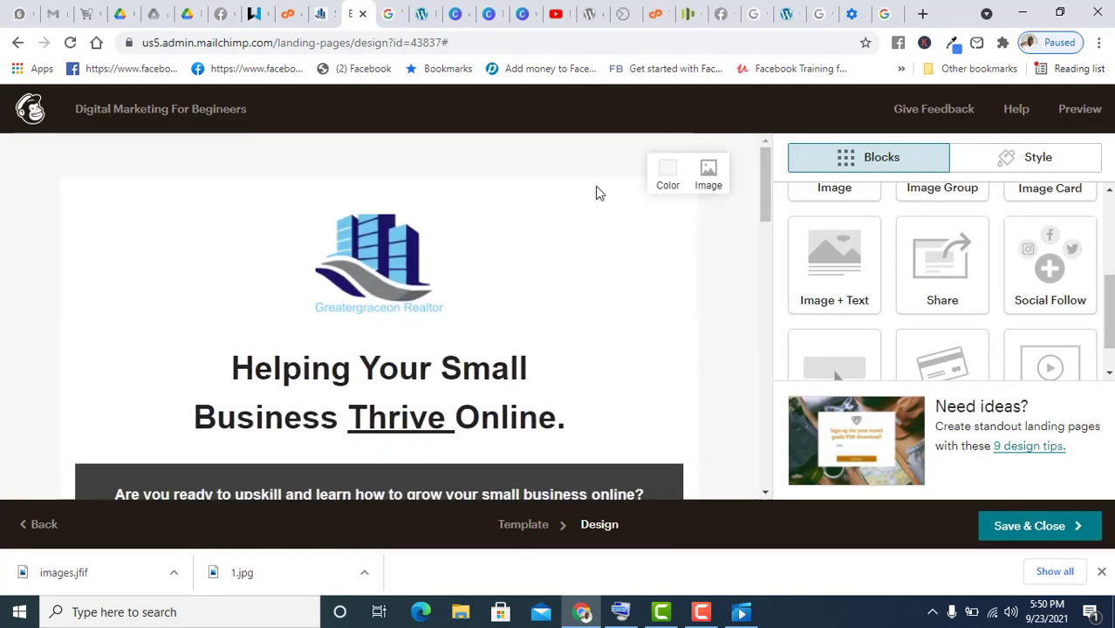
{"action": "left_click", "coordinate": [674, 181]}
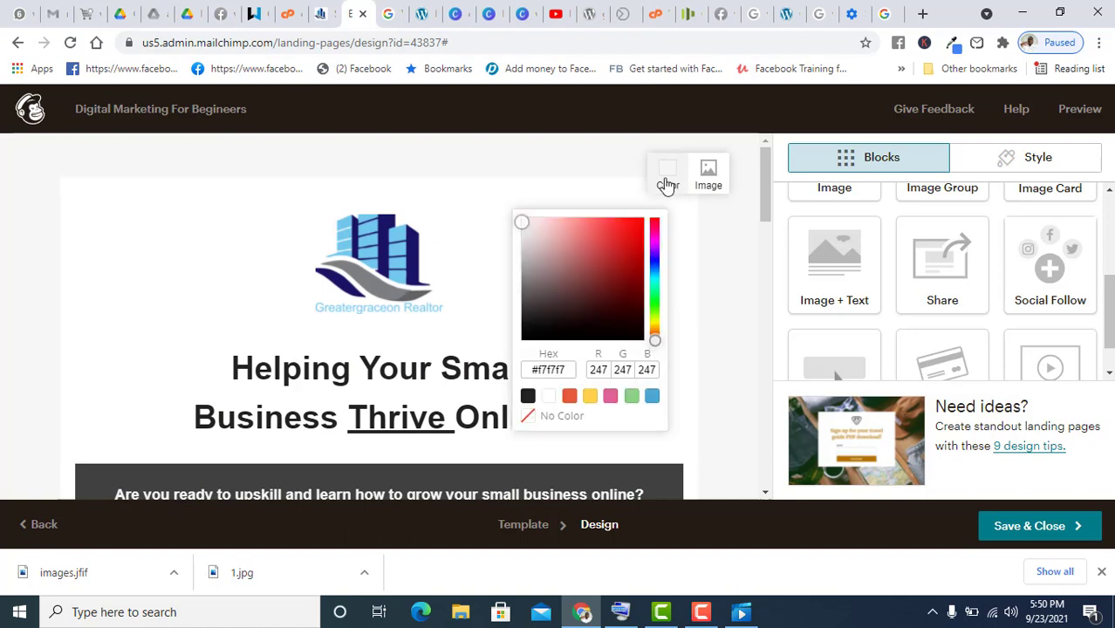
{"action": "left_click_drag", "start_coordinate": [558, 284], "coordinate": [531, 333]}
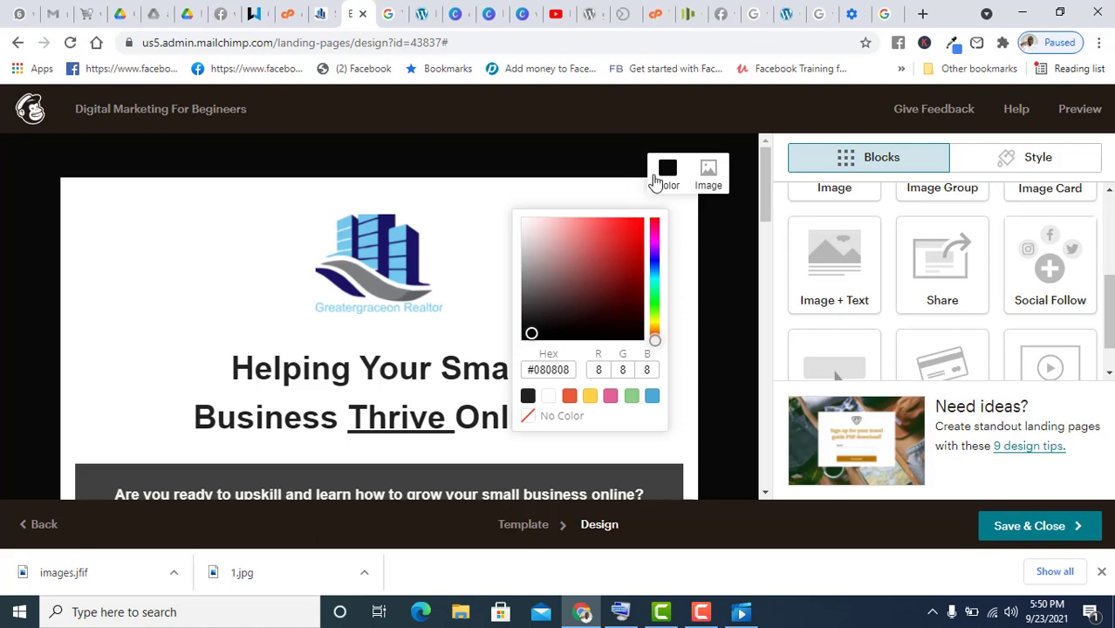
{"action": "left_click", "coordinate": [717, 253]}
{"action": "scroll", "coordinate": [729, 347], "scroll_direction": "down", "scroll_amount": 15}
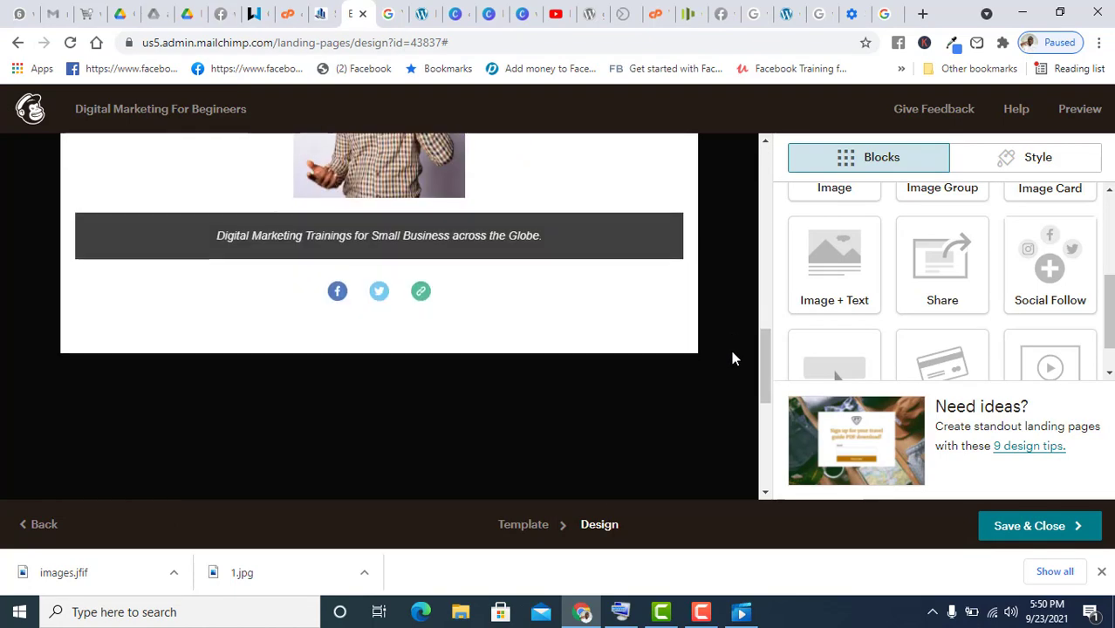
{"action": "scroll", "coordinate": [730, 345], "scroll_direction": "up", "scroll_amount": 15}
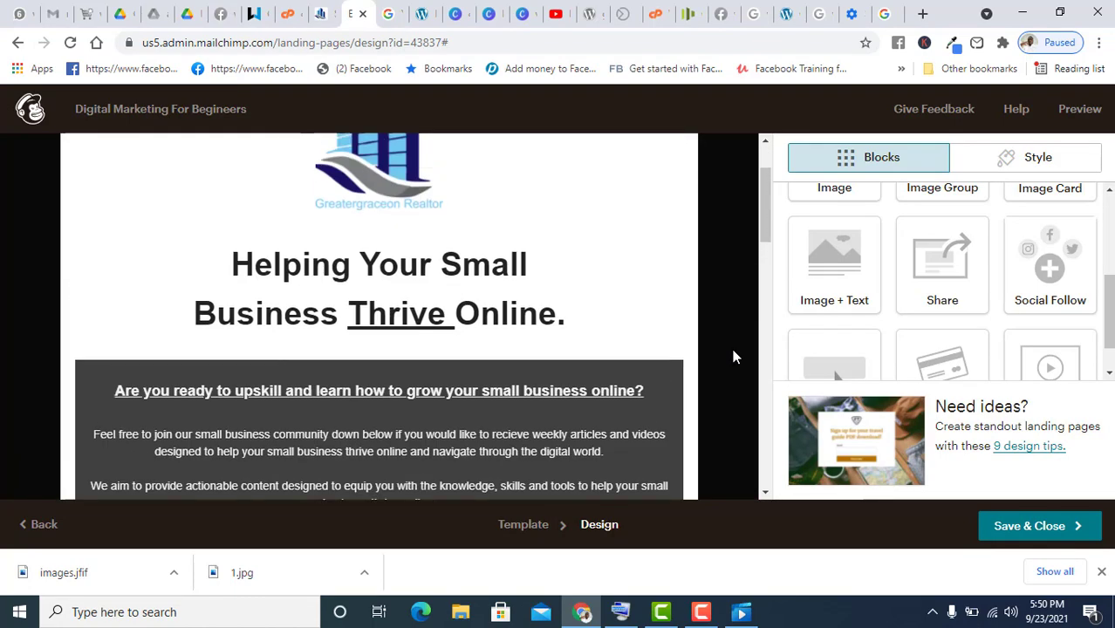
{"action": "scroll", "coordinate": [732, 356], "scroll_direction": "up", "scroll_amount": 2}
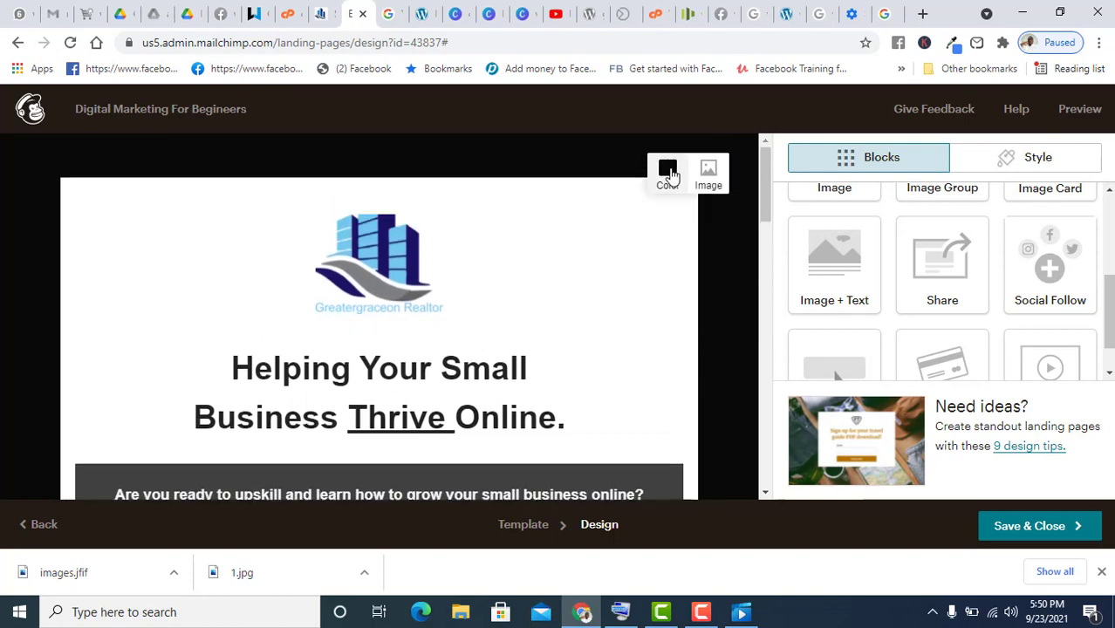
- Set the page background color to dark charcoal, about #201f1f, and save and close the page design
{"action": "left_click", "coordinate": [668, 172]}
{"action": "mouse_move", "coordinate": [522, 333]}
{"action": "left_mouse_down"}
{"action": "mouse_move", "coordinate": [527, 316]}
{"action": "mouse_move", "coordinate": [526, 328]}
{"action": "left_mouse_up"}
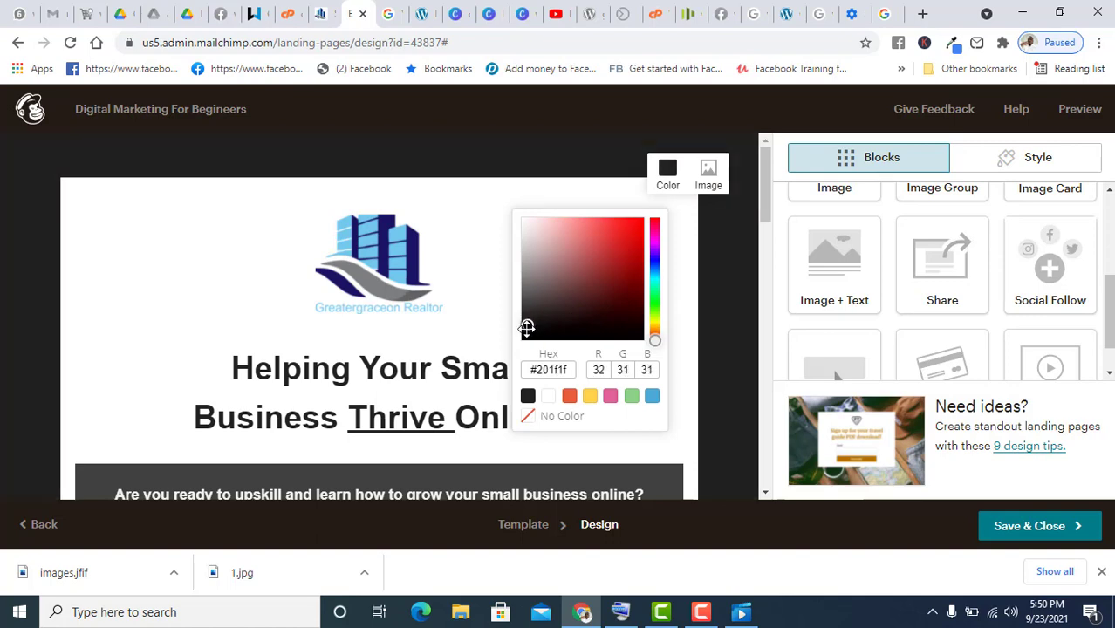
{"action": "left_click", "coordinate": [715, 228]}
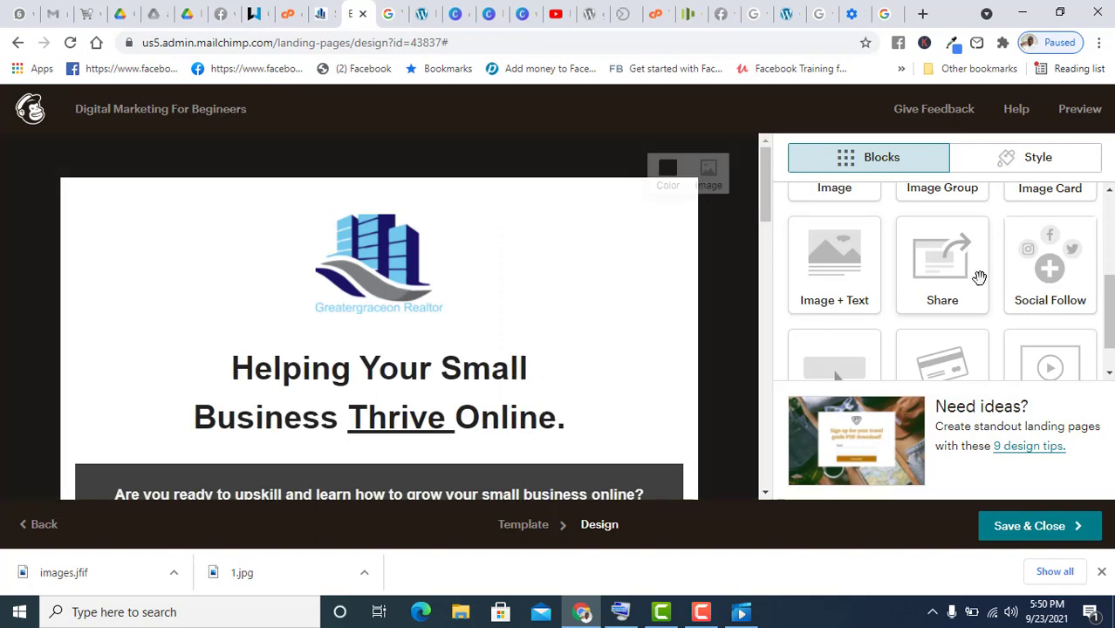
{"action": "left_click", "coordinate": [1030, 538]}
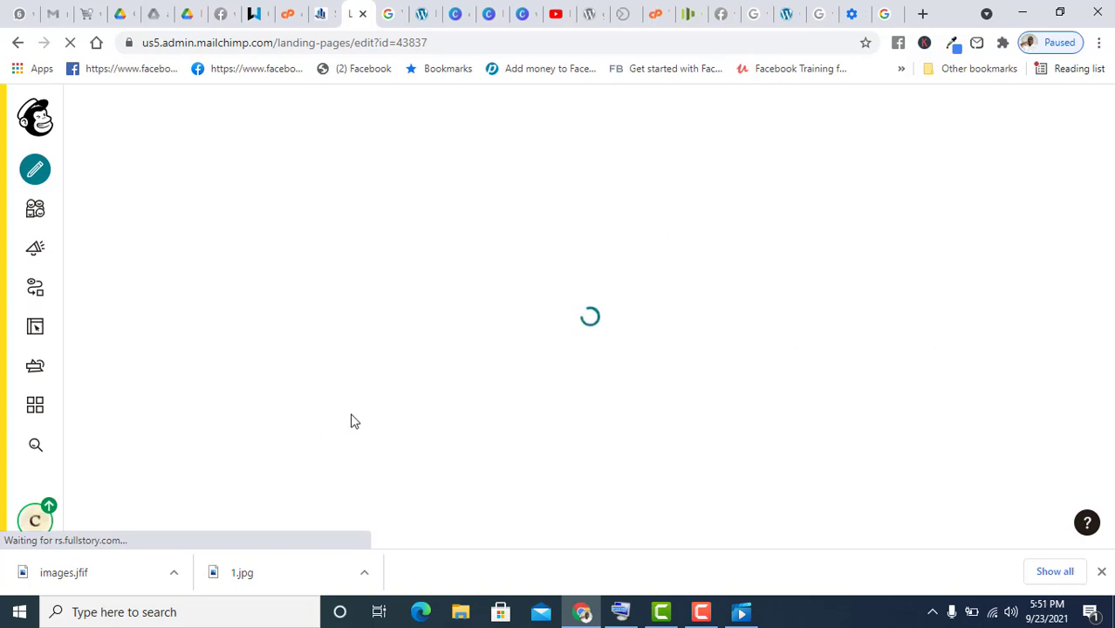
{"action": "left_click", "coordinate": [700, 611]}
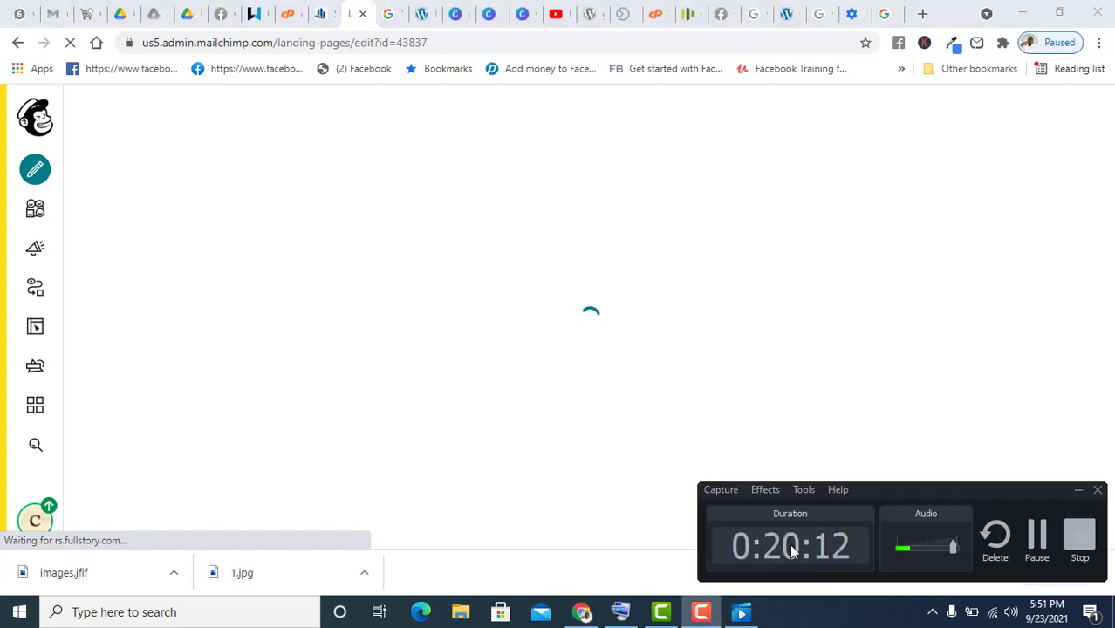
{"action": "left_click", "coordinate": [1035, 534]}
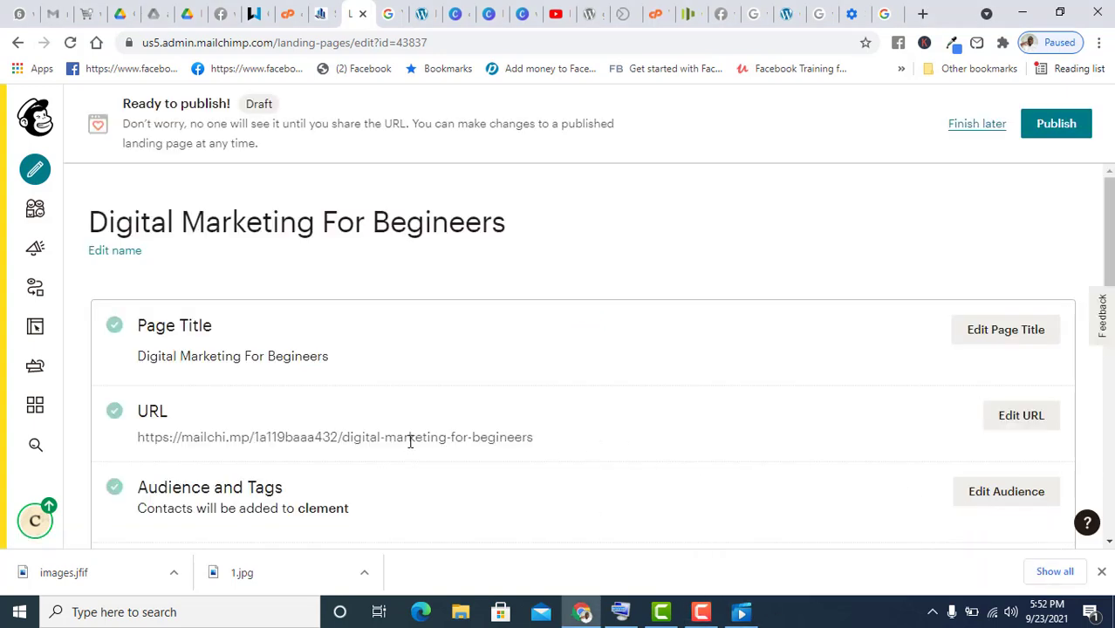
- Open the landing page preview and review the desktop layout from the logo down to the social icons
{"action": "scroll", "coordinate": [410, 440], "scroll_direction": "down", "scroll_amount": 5}
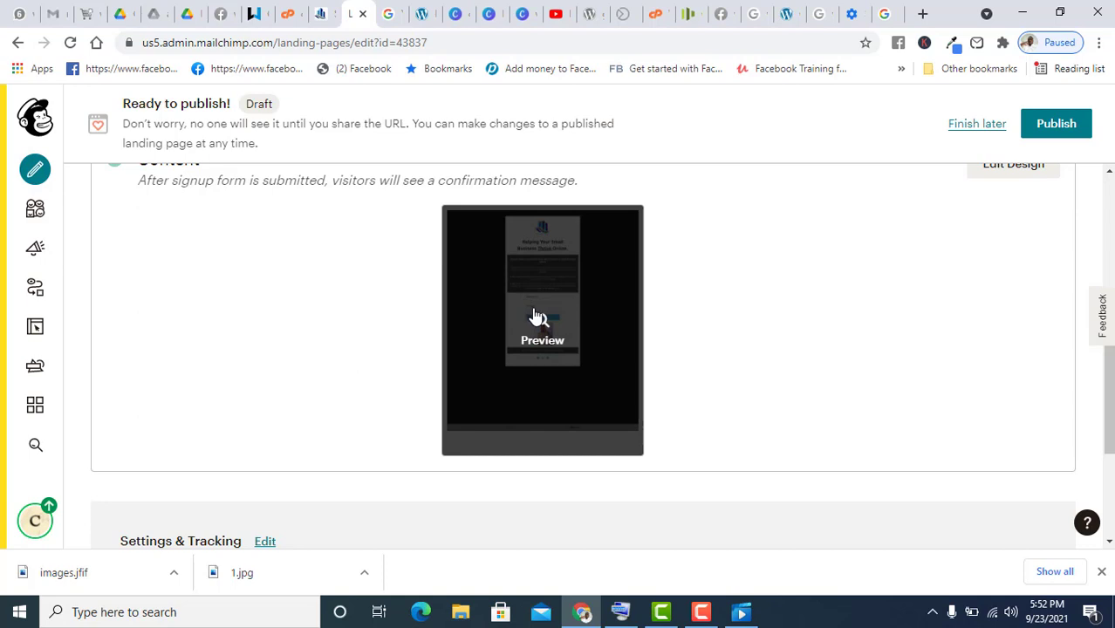
{"action": "left_click", "coordinate": [539, 316]}
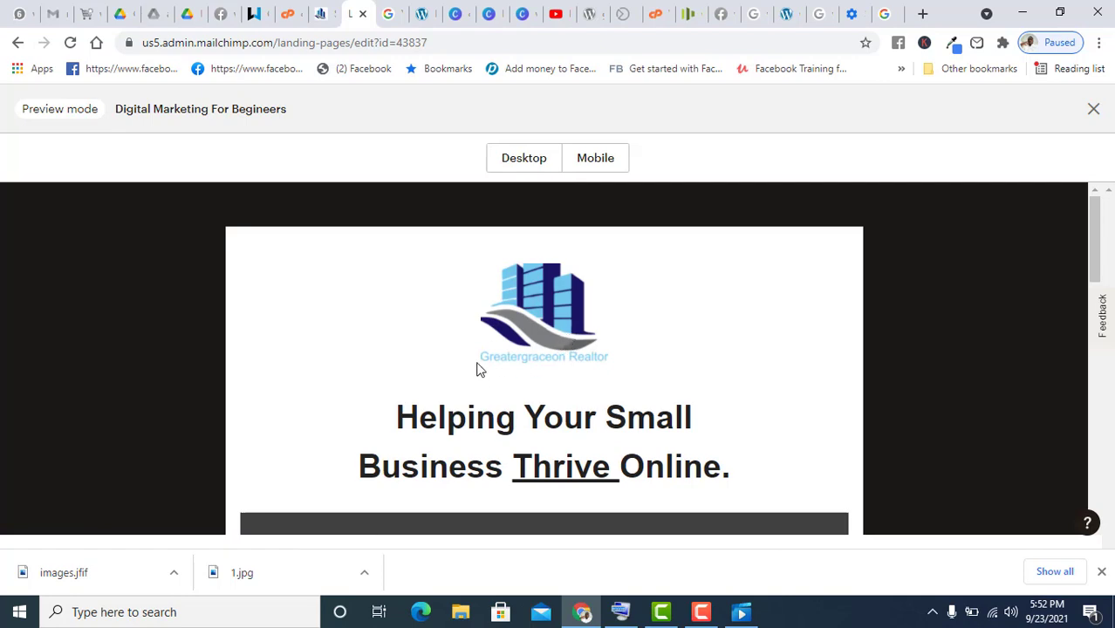
{"action": "scroll", "coordinate": [478, 366], "scroll_direction": "down", "scroll_amount": 10}
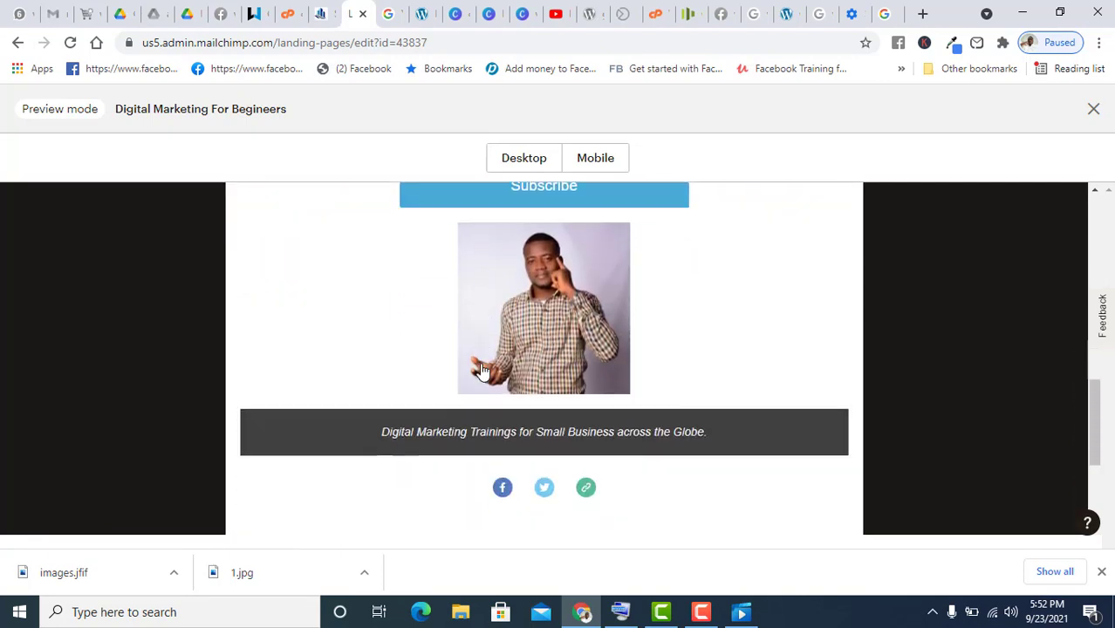
{"action": "scroll", "coordinate": [481, 371], "scroll_direction": "down", "scroll_amount": 3}
{"action": "scroll", "coordinate": [480, 371], "scroll_direction": "up", "scroll_amount": 6}
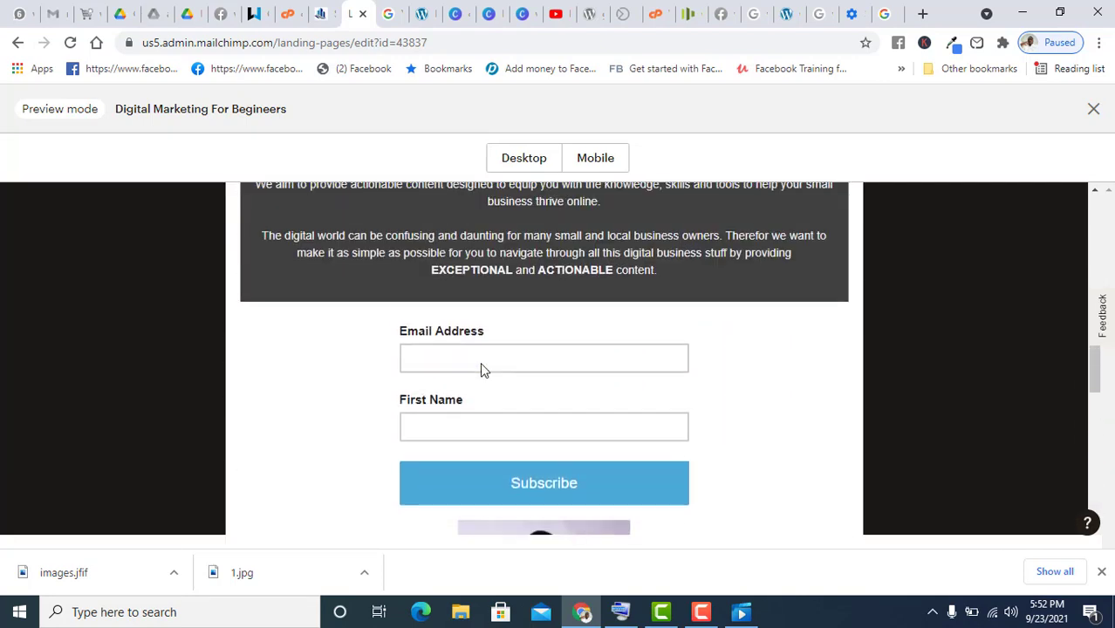
{"action": "scroll", "coordinate": [481, 366], "scroll_direction": "up", "scroll_amount": 8}
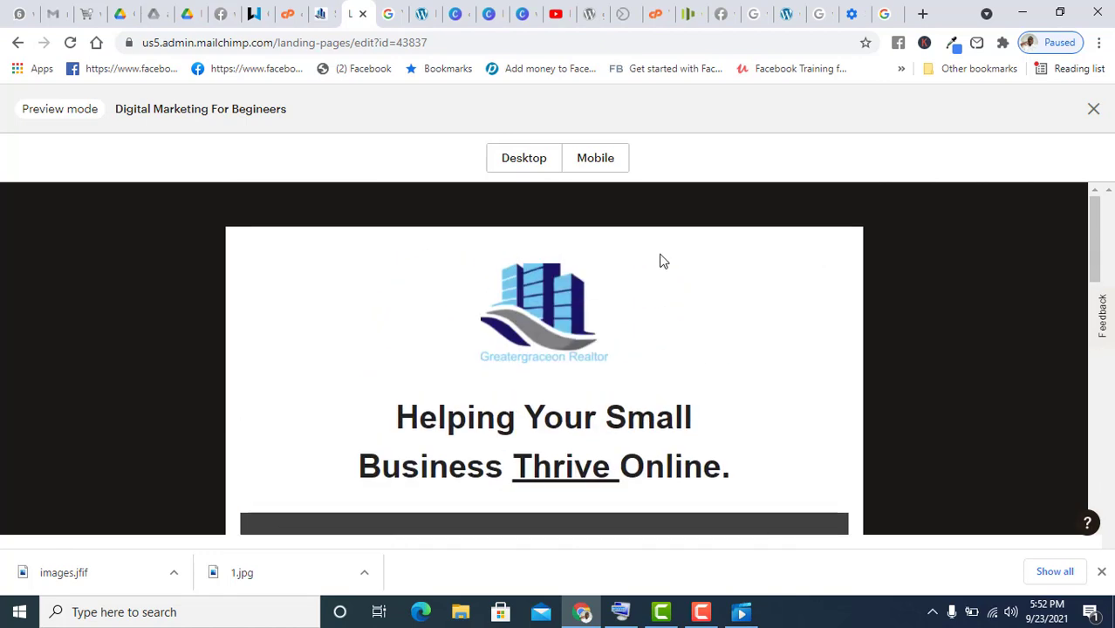
{"action": "scroll", "coordinate": [524, 375], "scroll_direction": "down", "scroll_amount": 2}
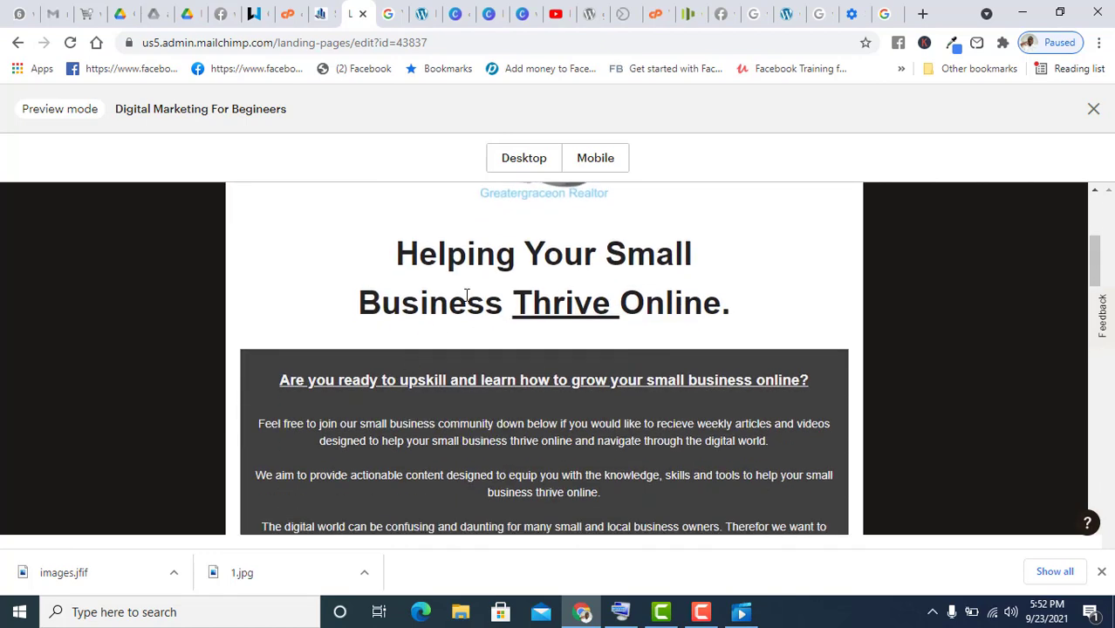
{"action": "scroll", "coordinate": [541, 436], "scroll_direction": "down", "scroll_amount": 4}
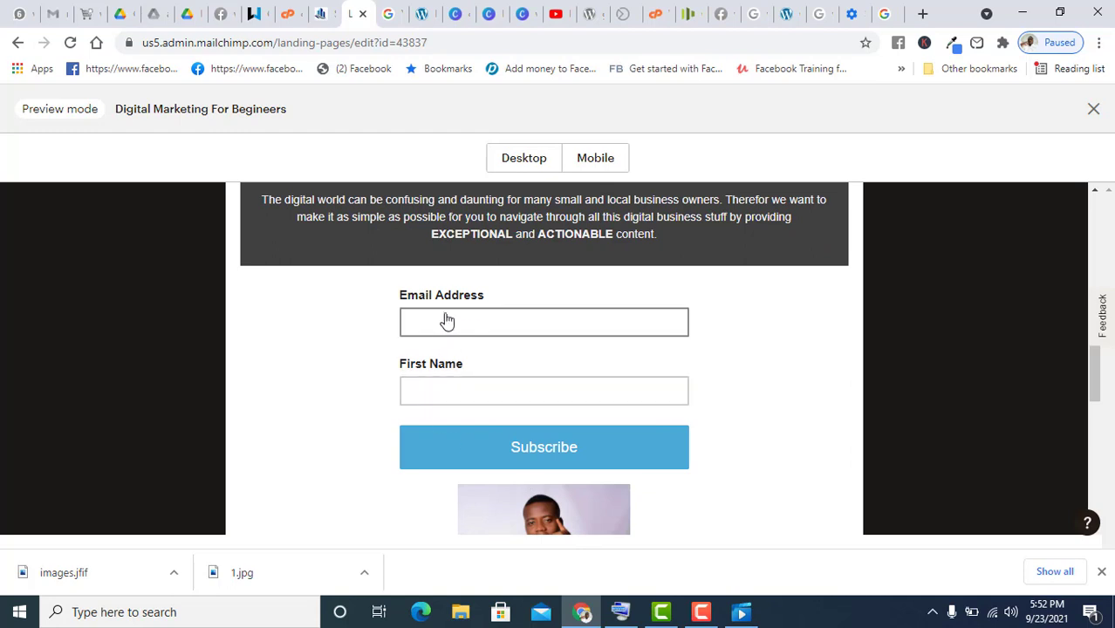
{"action": "left_click", "coordinate": [488, 371]}
{"action": "scroll", "coordinate": [702, 436], "scroll_direction": "down", "scroll_amount": 5}
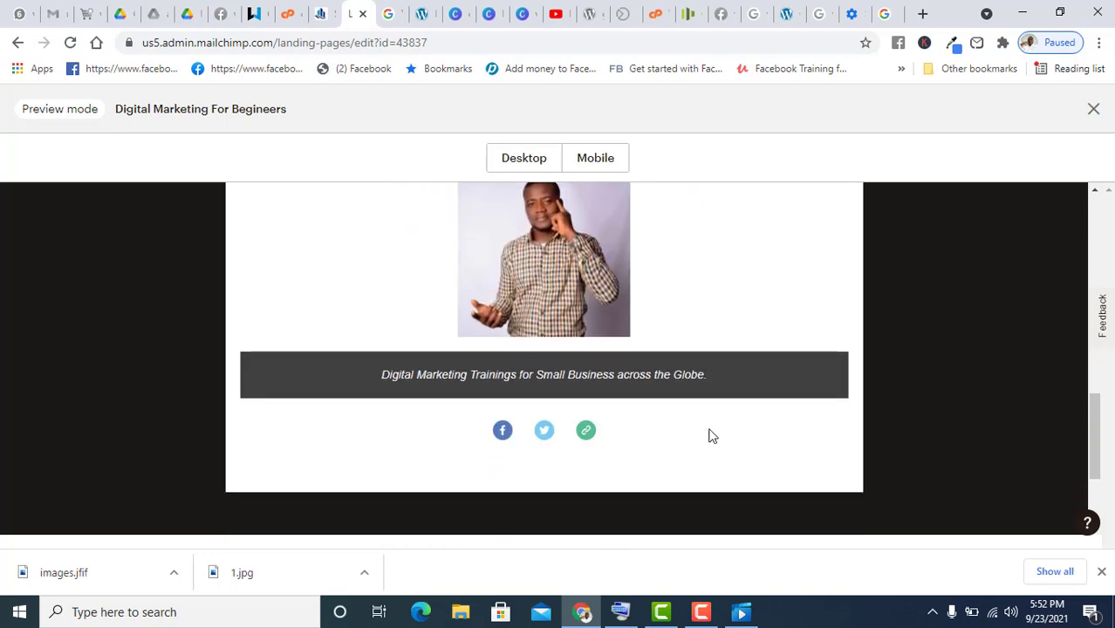
{"action": "scroll", "coordinate": [702, 427], "scroll_direction": "up", "scroll_amount": 10}
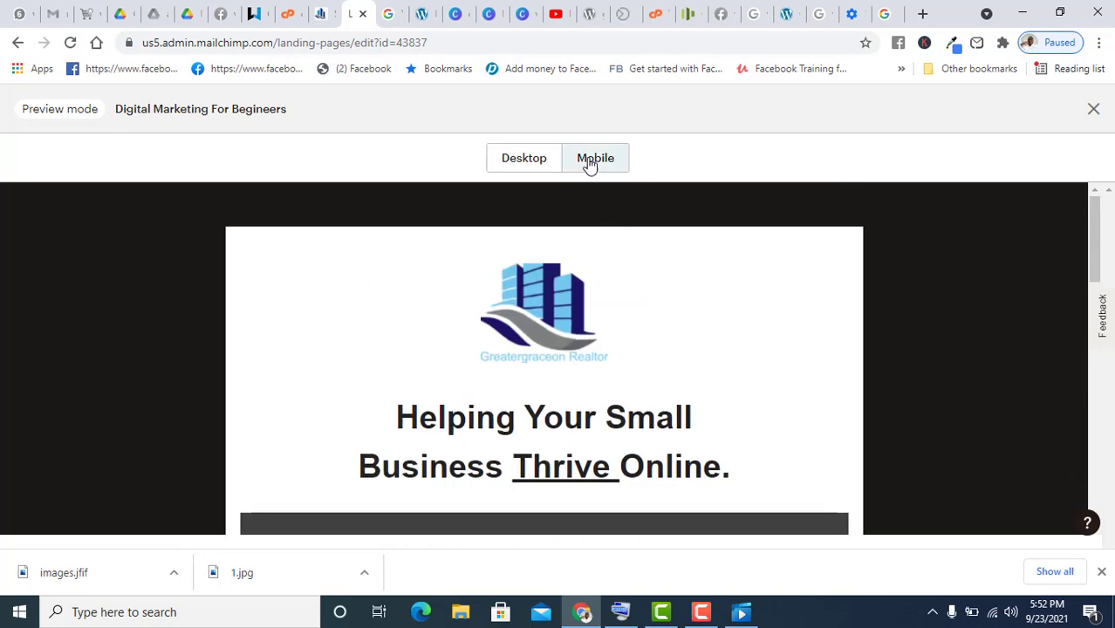
- Switch the landing page preview to the mobile layout, review the whole page, and close the preview
{"action": "left_click", "coordinate": [597, 158]}
{"action": "scroll", "coordinate": [654, 289], "scroll_direction": "down", "scroll_amount": 3}
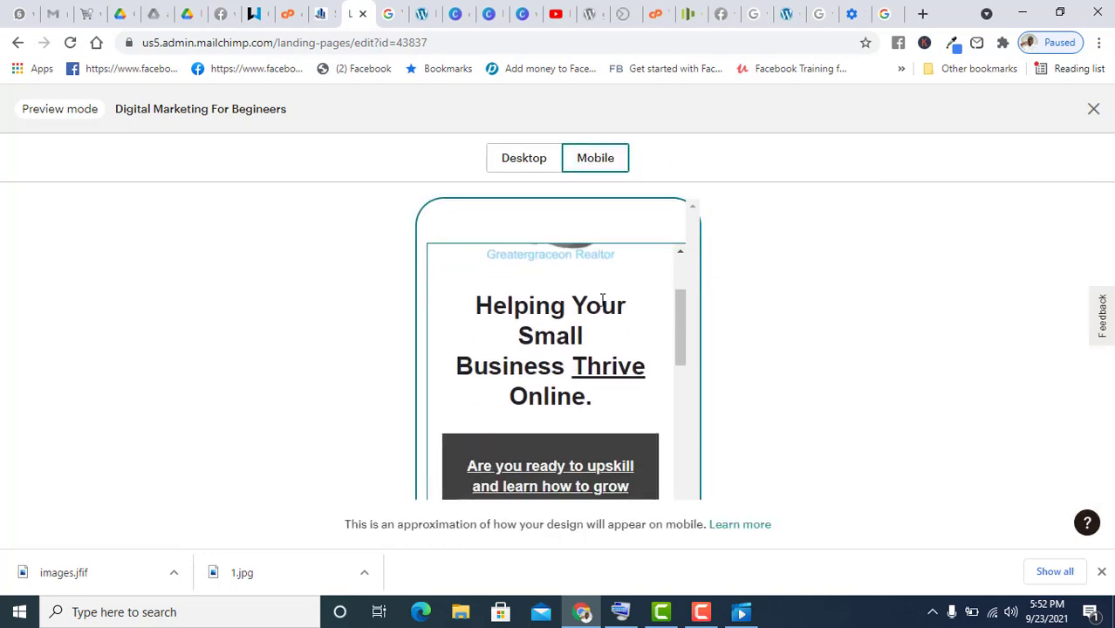
{"action": "scroll", "coordinate": [494, 306], "scroll_direction": "up", "scroll_amount": 3}
{"action": "scroll", "coordinate": [523, 341], "scroll_direction": "down", "scroll_amount": 3}
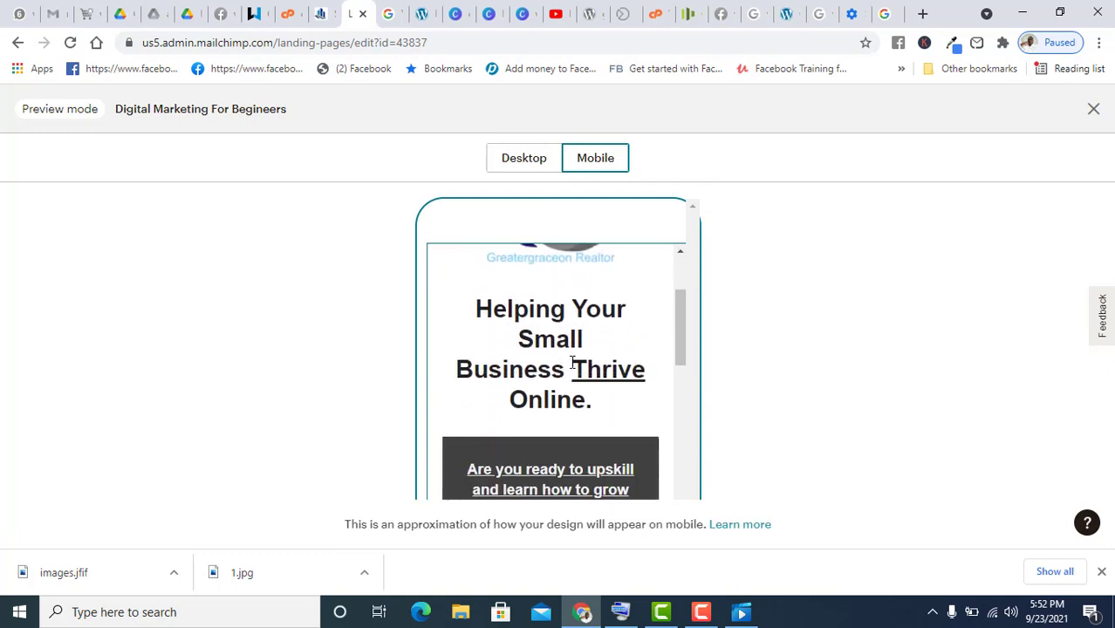
{"action": "scroll", "coordinate": [523, 345], "scroll_direction": "down", "scroll_amount": 10}
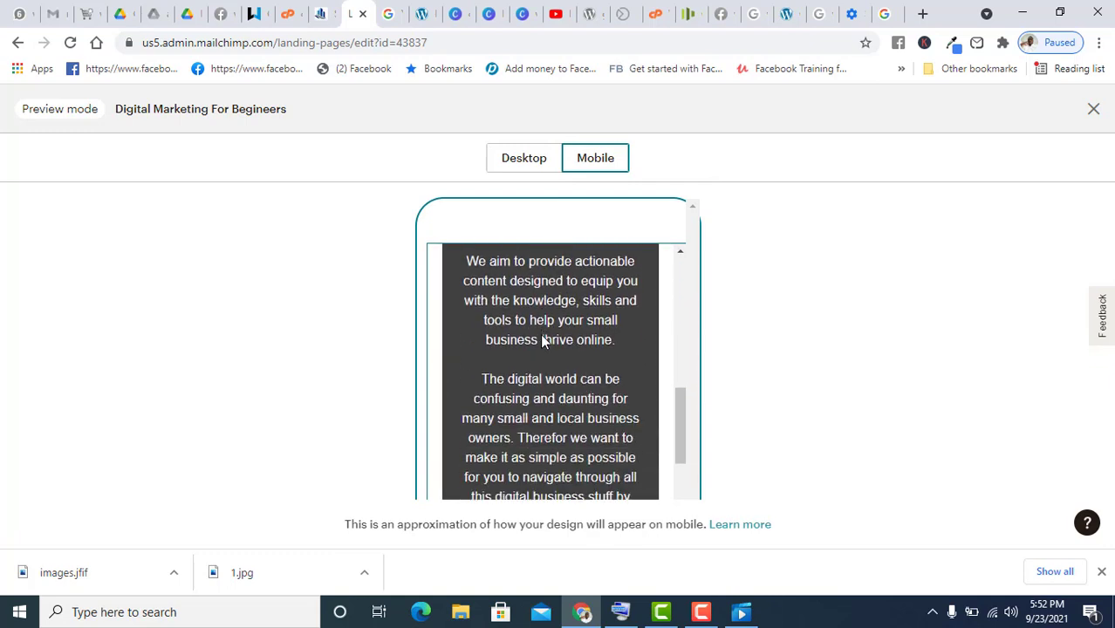
{"action": "scroll", "coordinate": [541, 335], "scroll_direction": "down", "scroll_amount": 10}
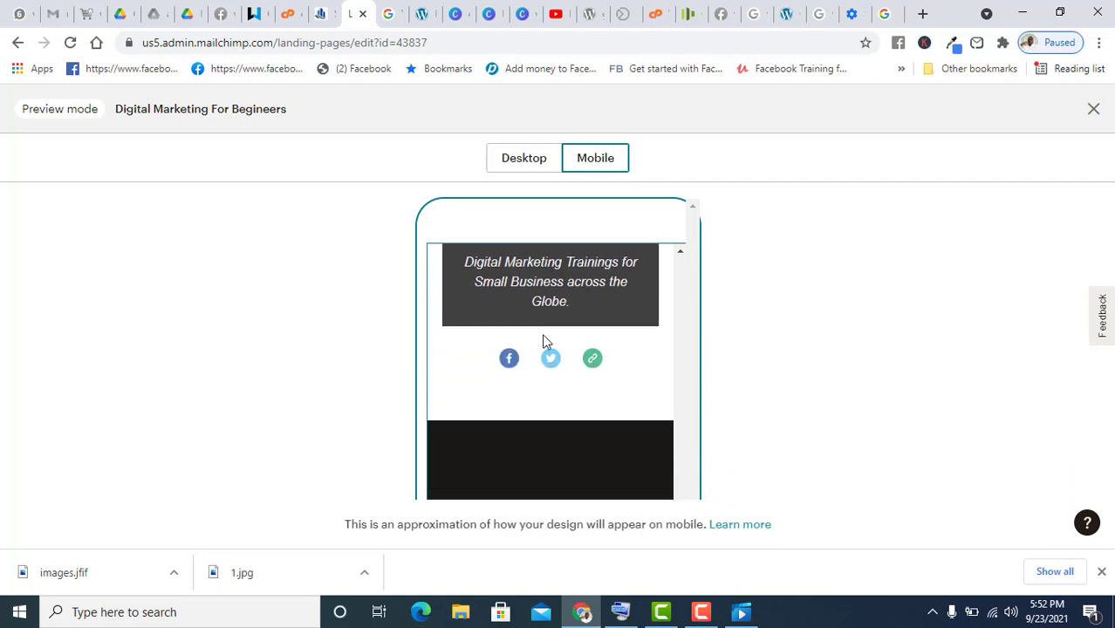
{"action": "scroll", "coordinate": [589, 353], "scroll_direction": "up", "scroll_amount": 5}
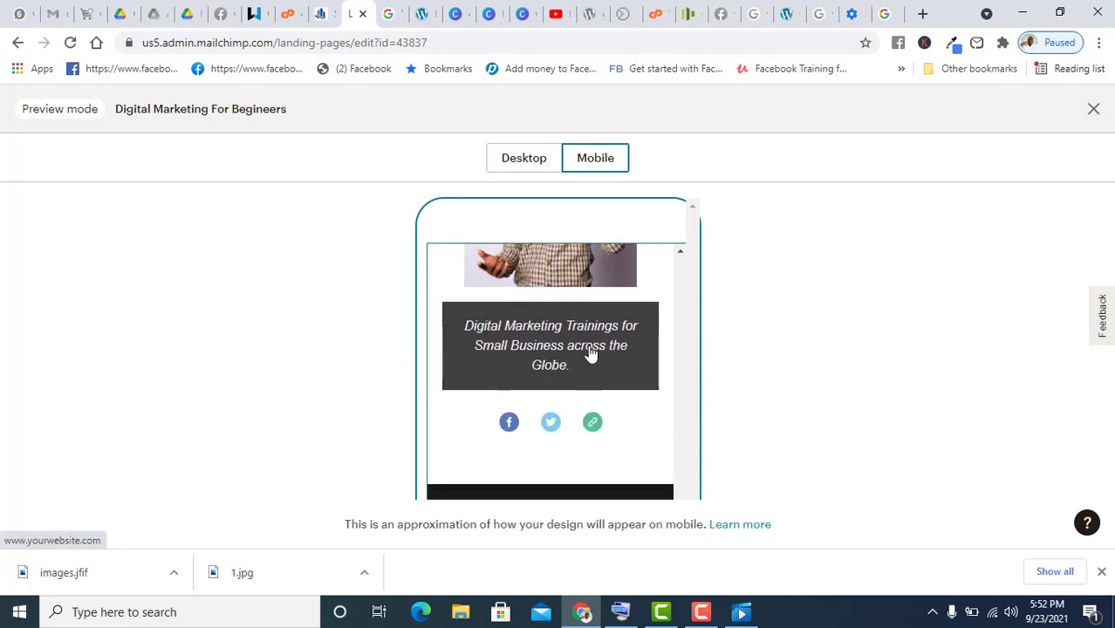
{"action": "scroll", "coordinate": [589, 347], "scroll_direction": "up", "scroll_amount": 10}
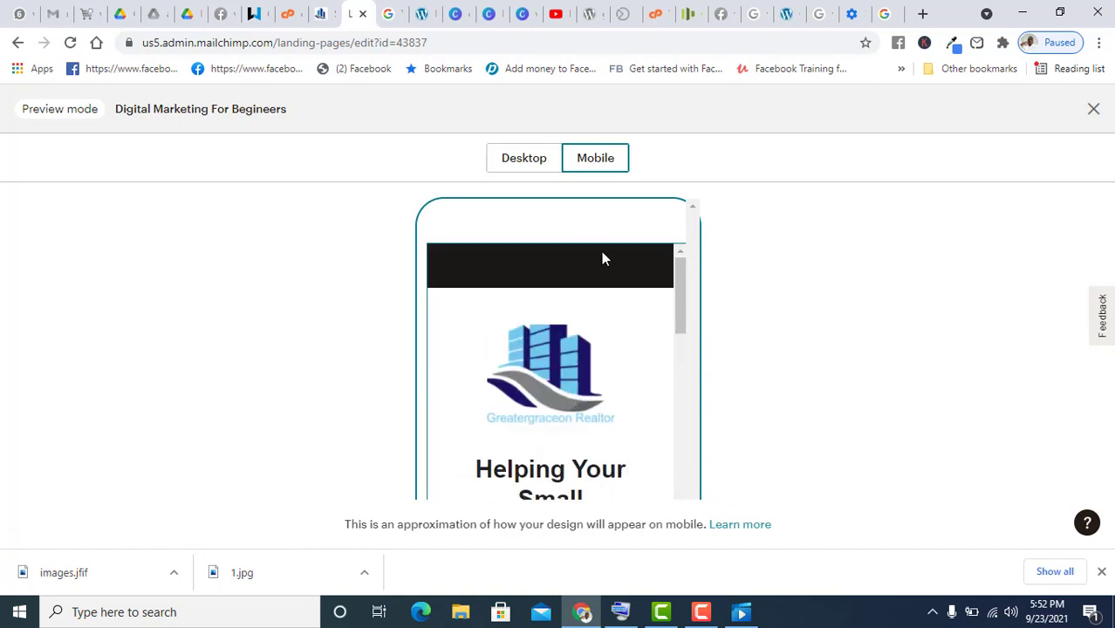
{"action": "left_click", "coordinate": [1095, 110]}
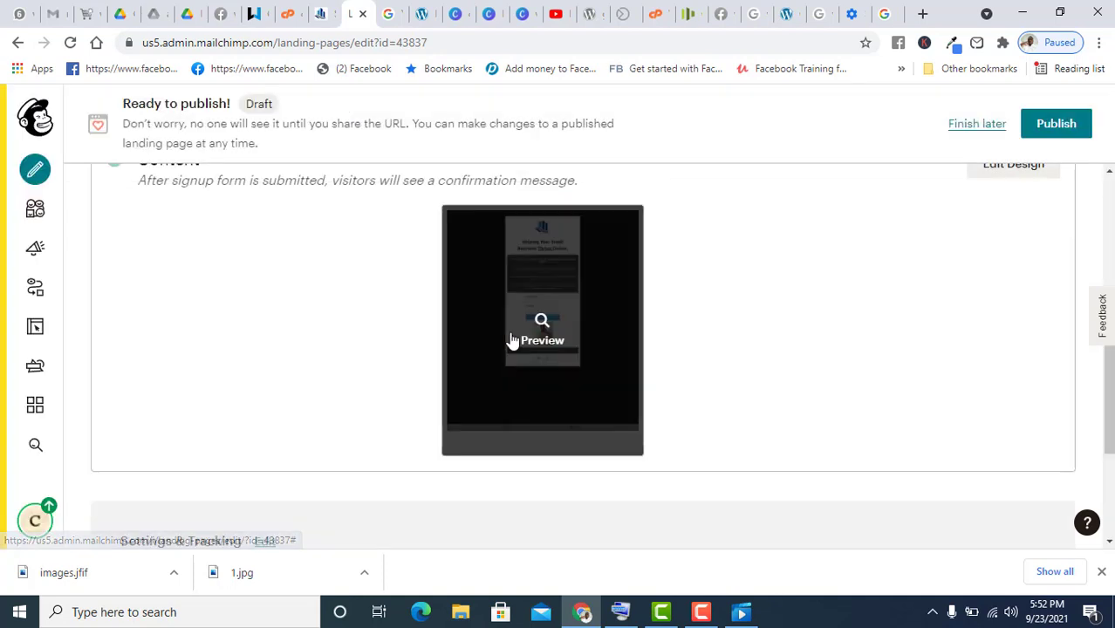
{"action": "left_click", "coordinate": [700, 611]}
{"action": "left_click", "coordinate": [1036, 534]}
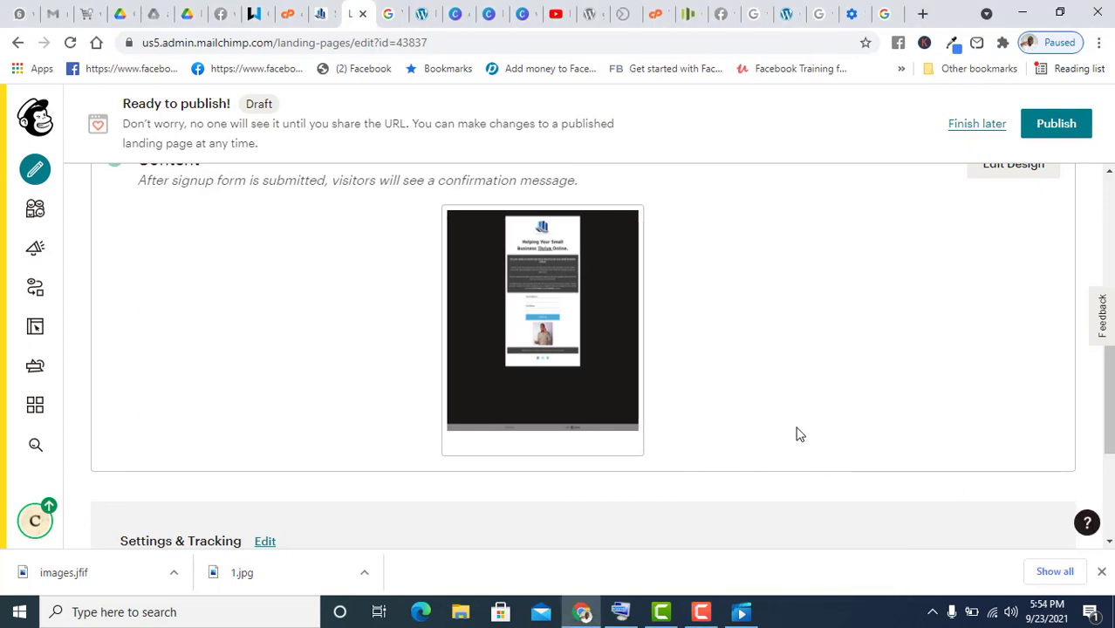
- Open the landing page's URL settings and examine the custom domain and Mailchimp domain options along with the other page sections
{"action": "scroll", "coordinate": [799, 423], "scroll_direction": "up", "scroll_amount": 7}
{"action": "scroll", "coordinate": [785, 445], "scroll_direction": "down", "scroll_amount": 8}
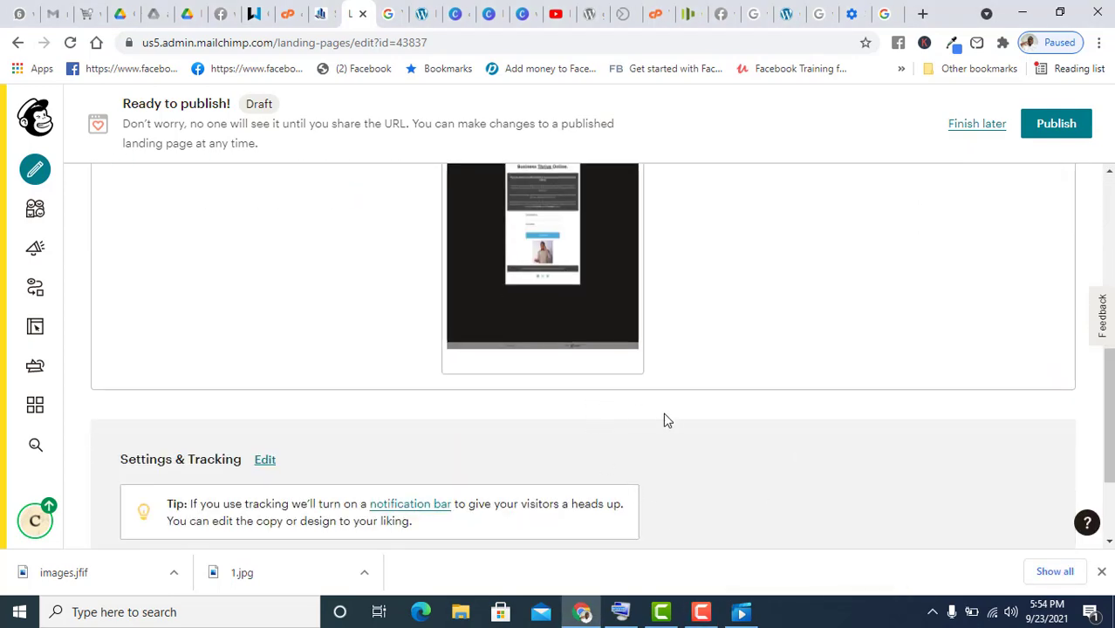
{"action": "scroll", "coordinate": [667, 420], "scroll_direction": "up", "scroll_amount": 8}
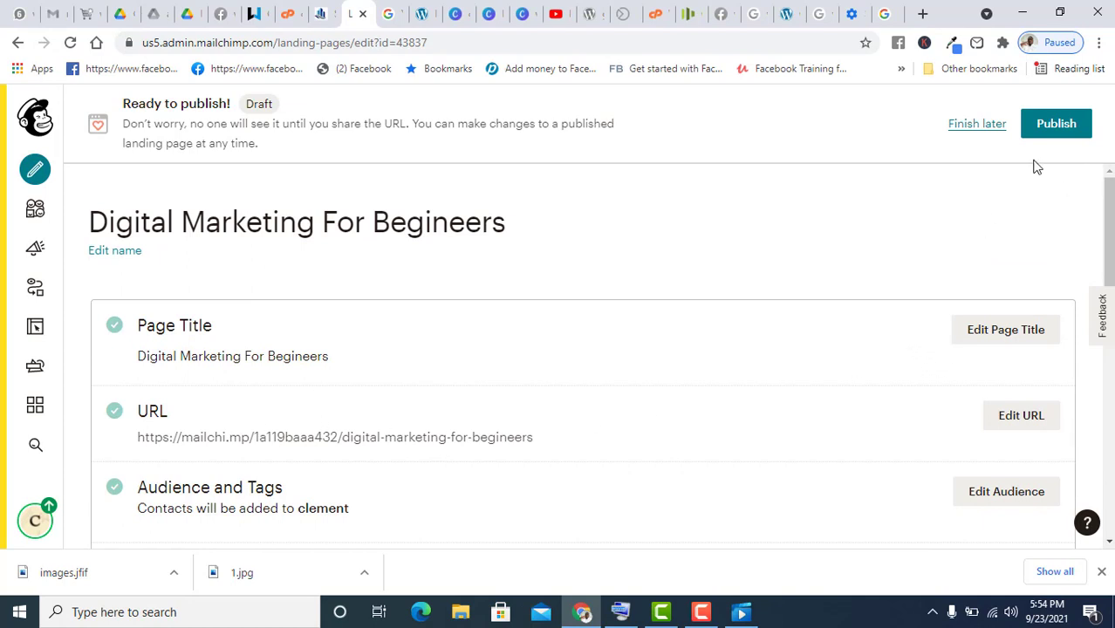
{"action": "left_click", "coordinate": [1017, 428]}
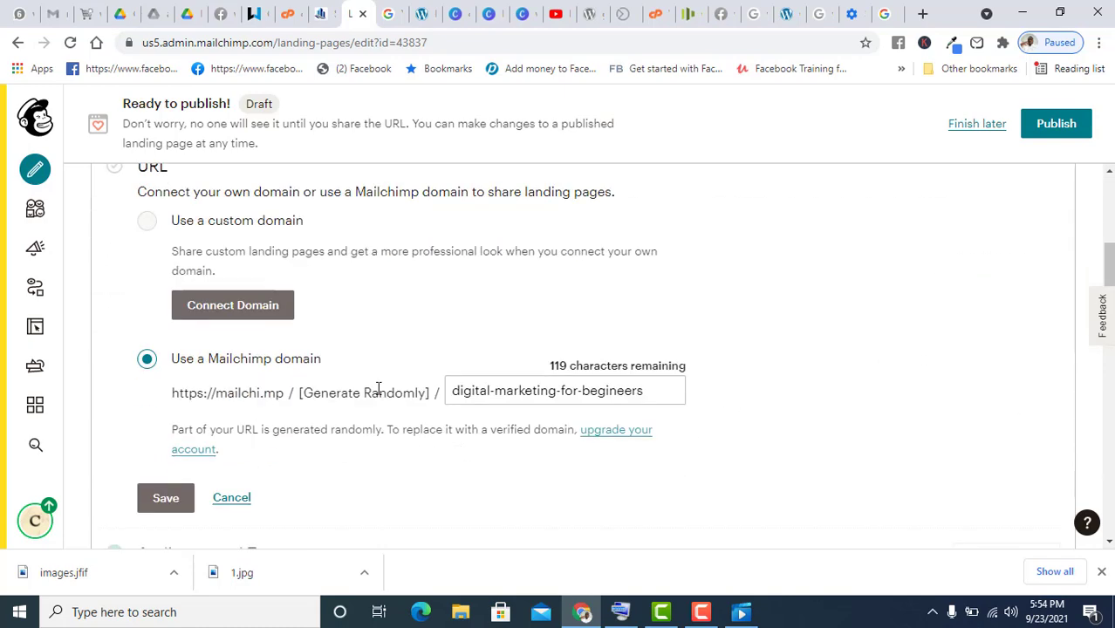
{"action": "scroll", "coordinate": [314, 340], "scroll_direction": "up", "scroll_amount": 3}
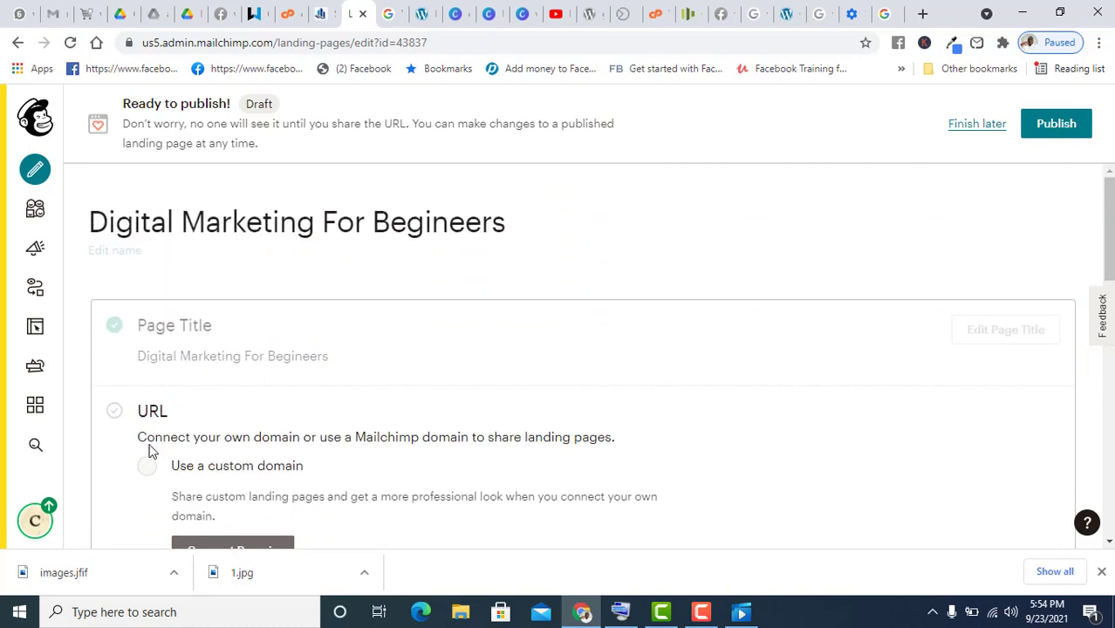
{"action": "scroll", "coordinate": [396, 452], "scroll_direction": "down", "scroll_amount": 2}
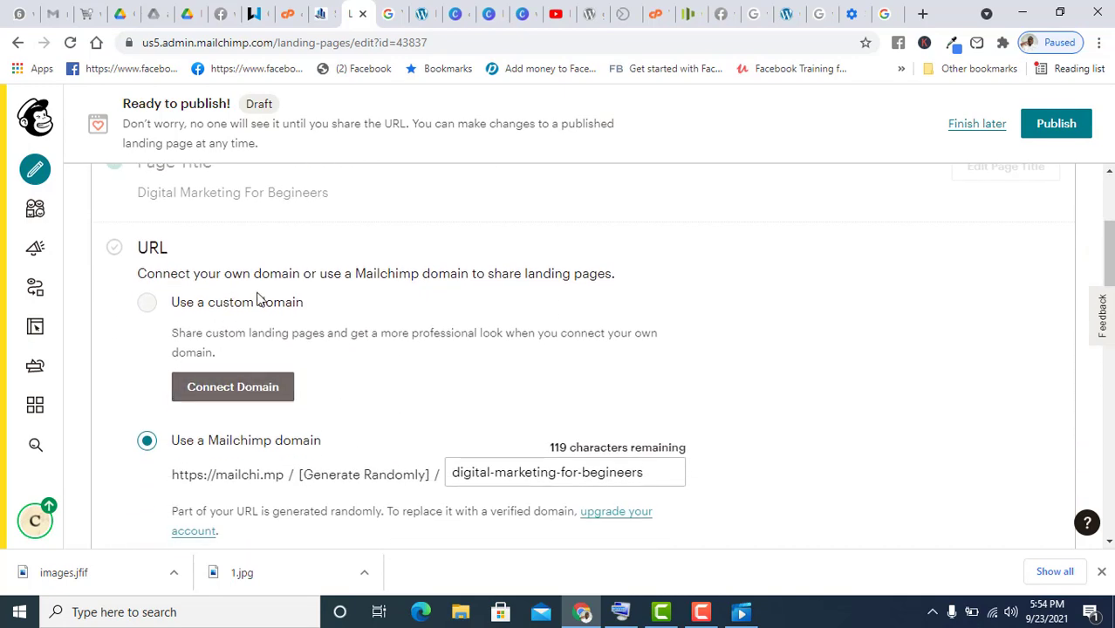
{"action": "scroll", "coordinate": [413, 453], "scroll_direction": "down", "scroll_amount": 6}
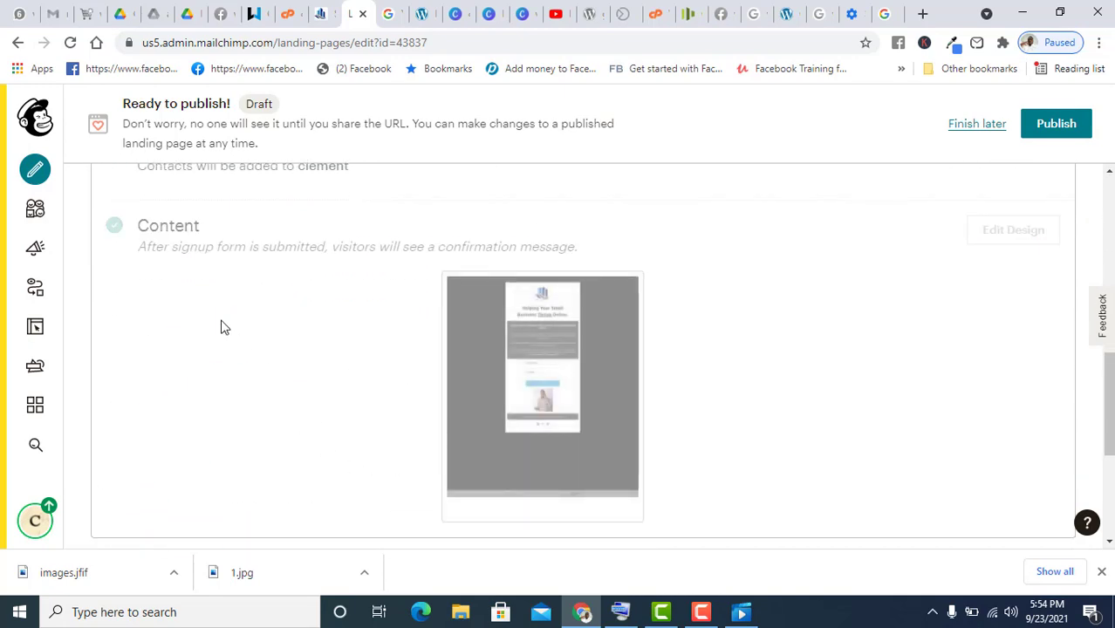
{"action": "scroll", "coordinate": [222, 323], "scroll_direction": "up", "scroll_amount": 4}
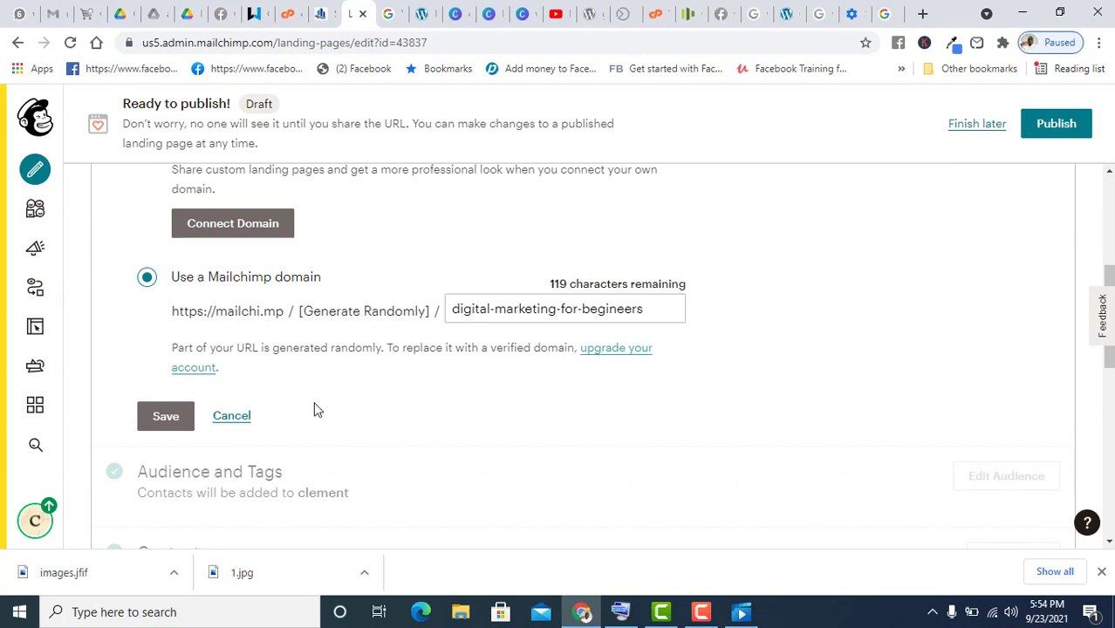
{"action": "scroll", "coordinate": [363, 410], "scroll_direction": "down", "scroll_amount": 1}
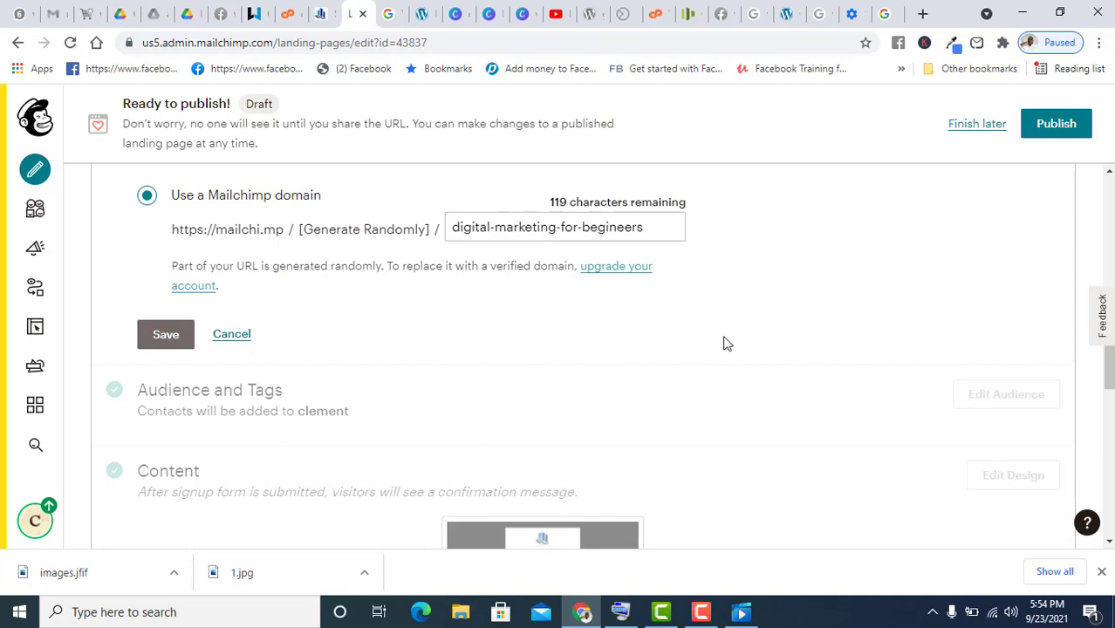
{"action": "scroll", "coordinate": [728, 341], "scroll_direction": "down", "scroll_amount": 4}
{"action": "scroll", "coordinate": [734, 336], "scroll_direction": "up", "scroll_amount": 9}
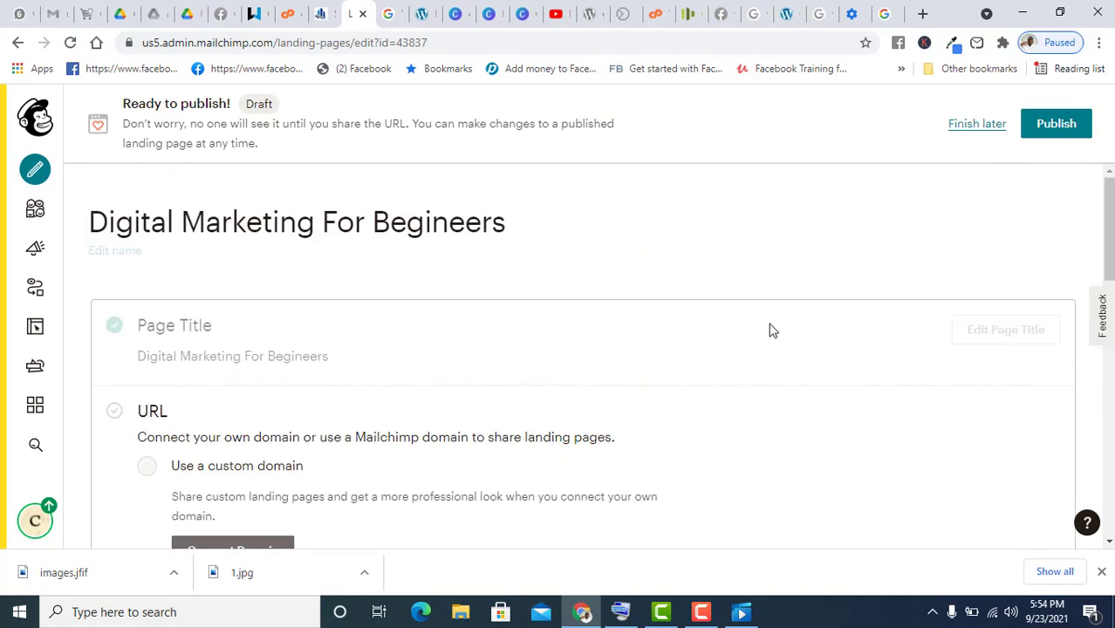
- Publish the Digital Marketing For Begineers landing page and select its full live URL on the confirmation page
{"action": "left_click", "coordinate": [1066, 127]}
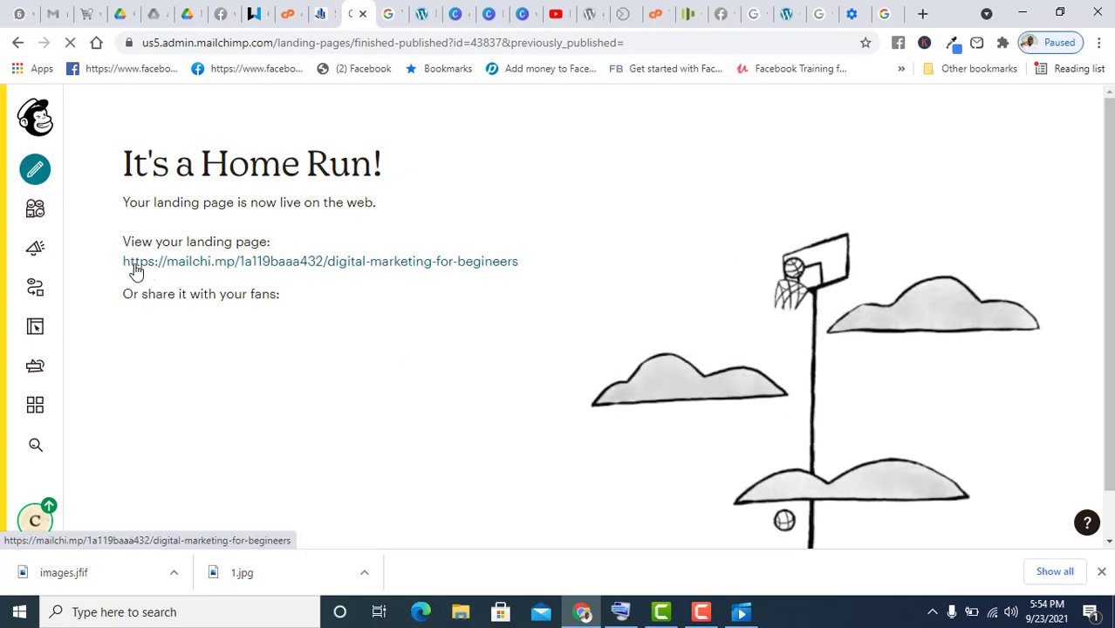
{"action": "left_click_drag", "start_coordinate": [119, 259], "coordinate": [522, 259]}
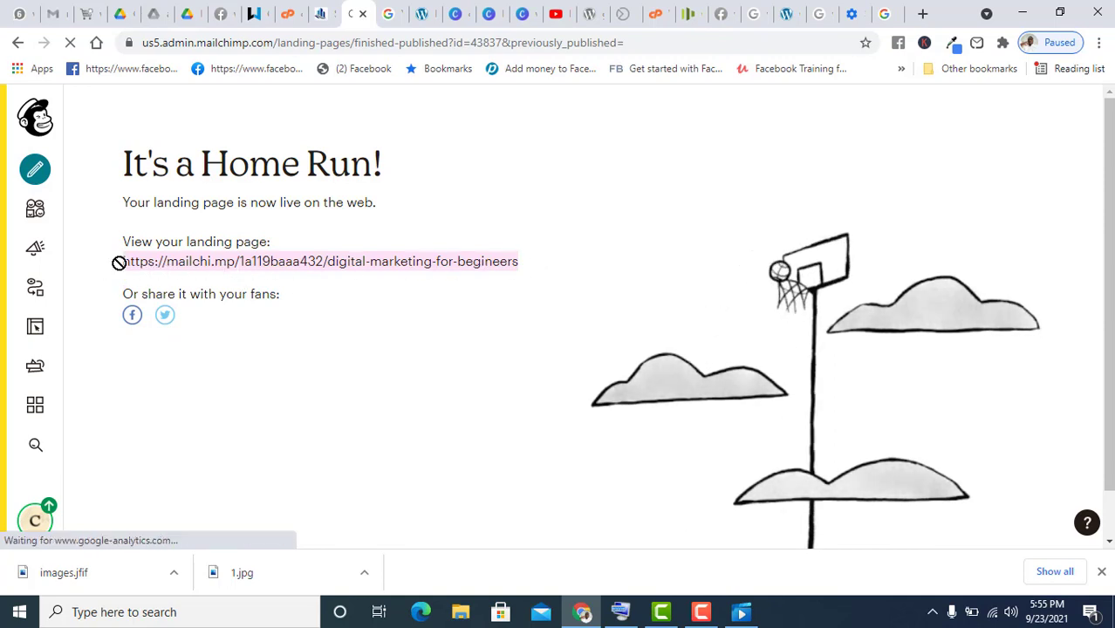
{"action": "left_click_drag", "start_coordinate": [118, 262], "coordinate": [592, 271]}
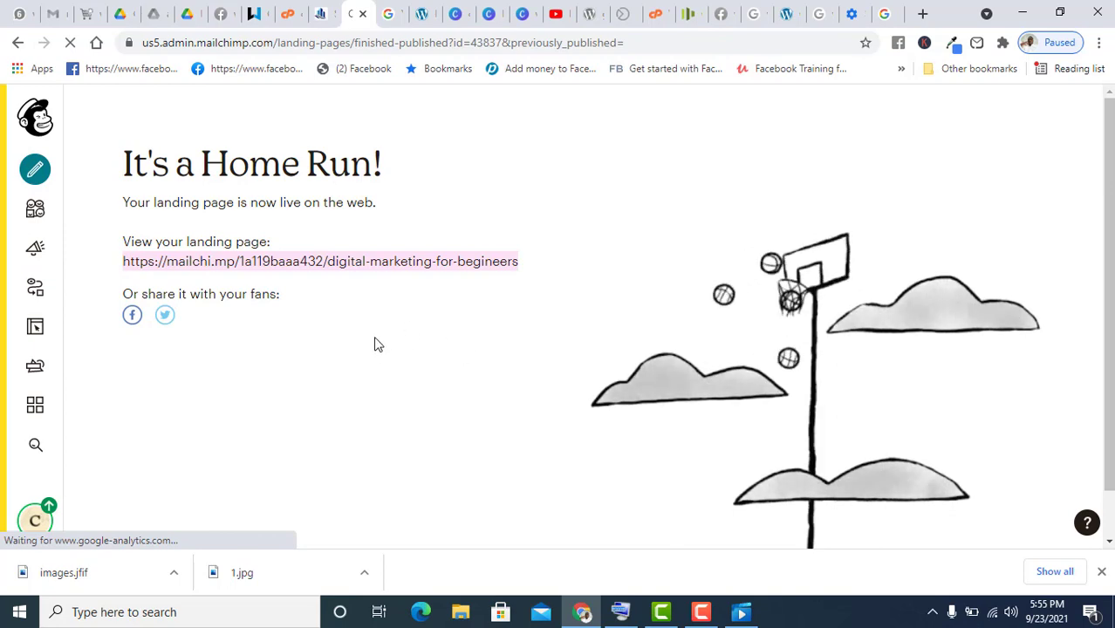
{"action": "left_click", "coordinate": [705, 613]}
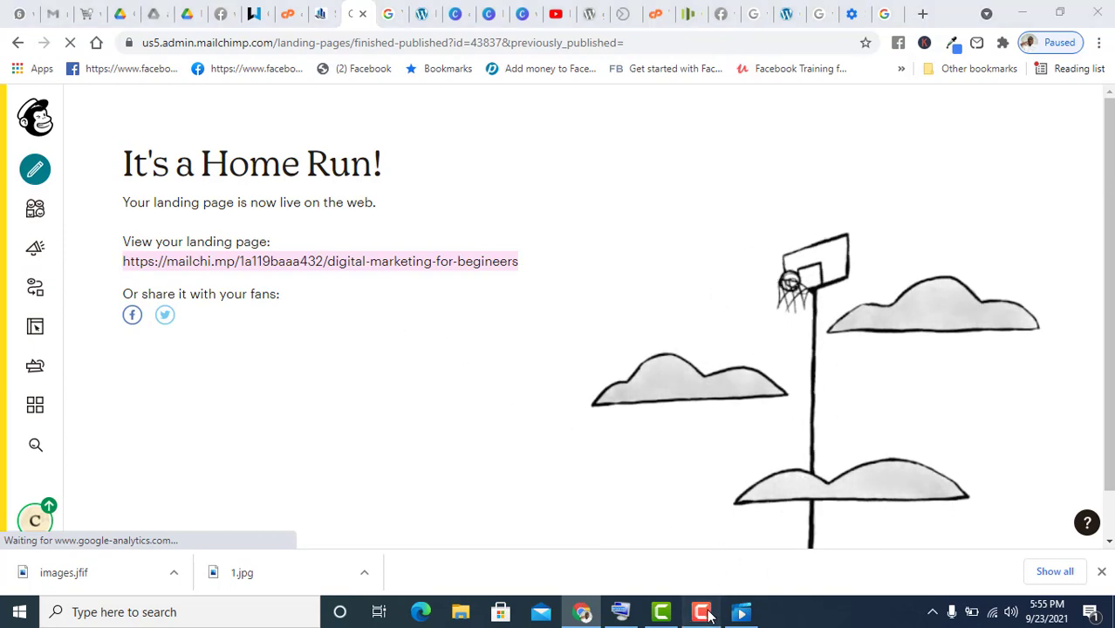
{"action": "left_click", "coordinate": [1034, 534]}
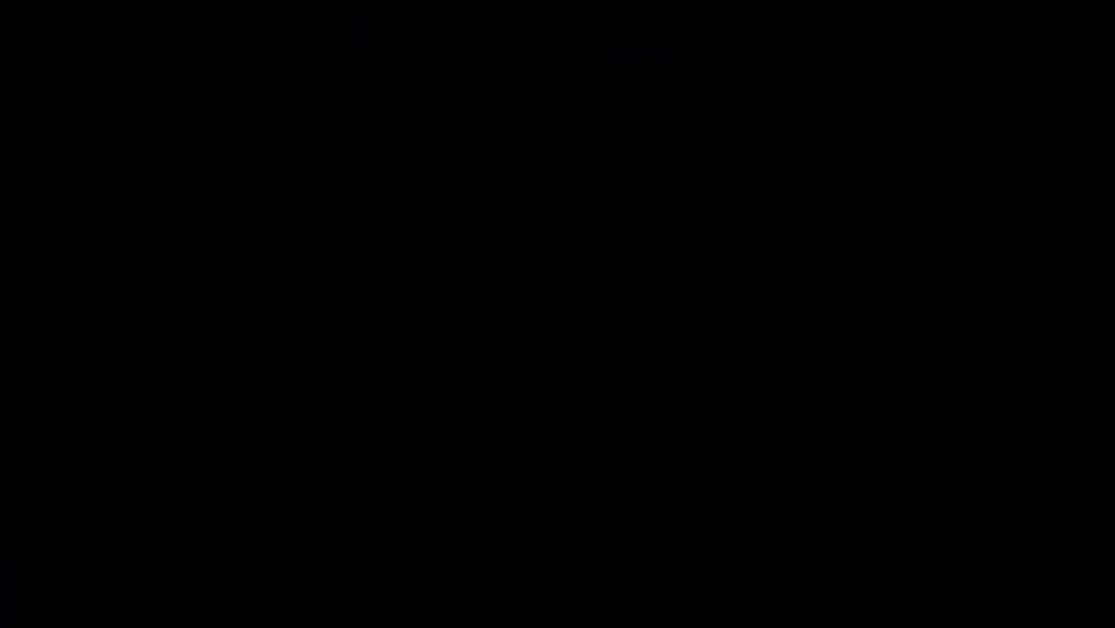